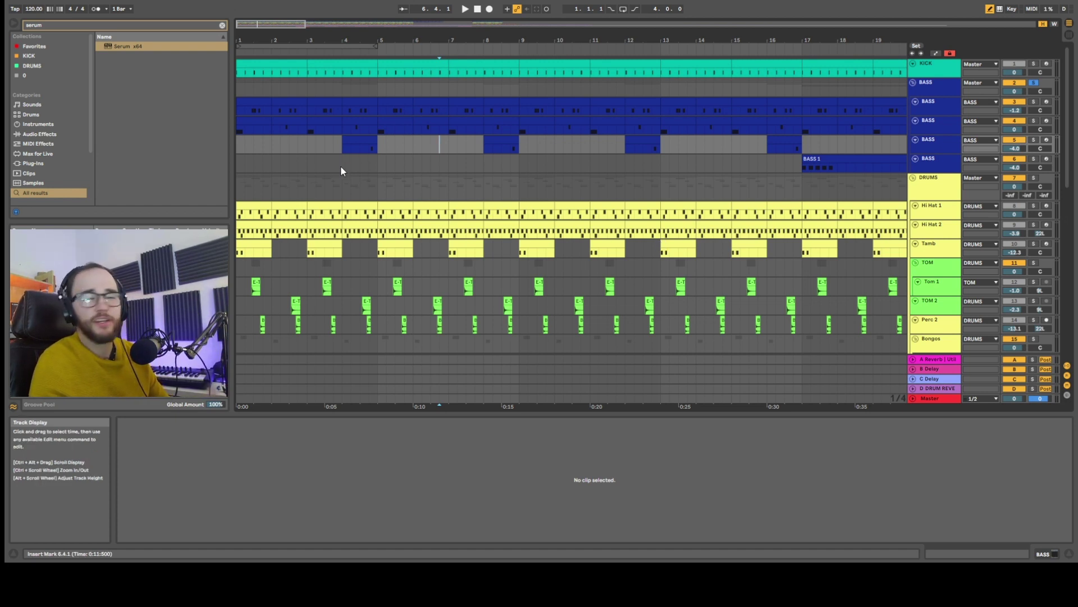
Look through the arrangement's bass, drum and synth tracks.
drag(243, 128, 268, 129)
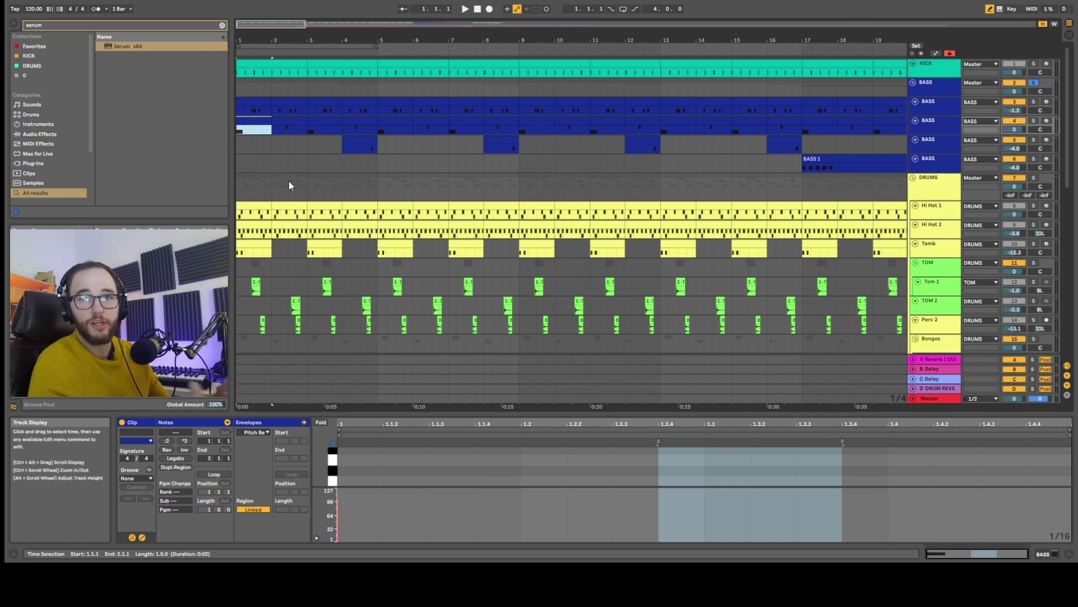
scroll(289, 186, down, 5)
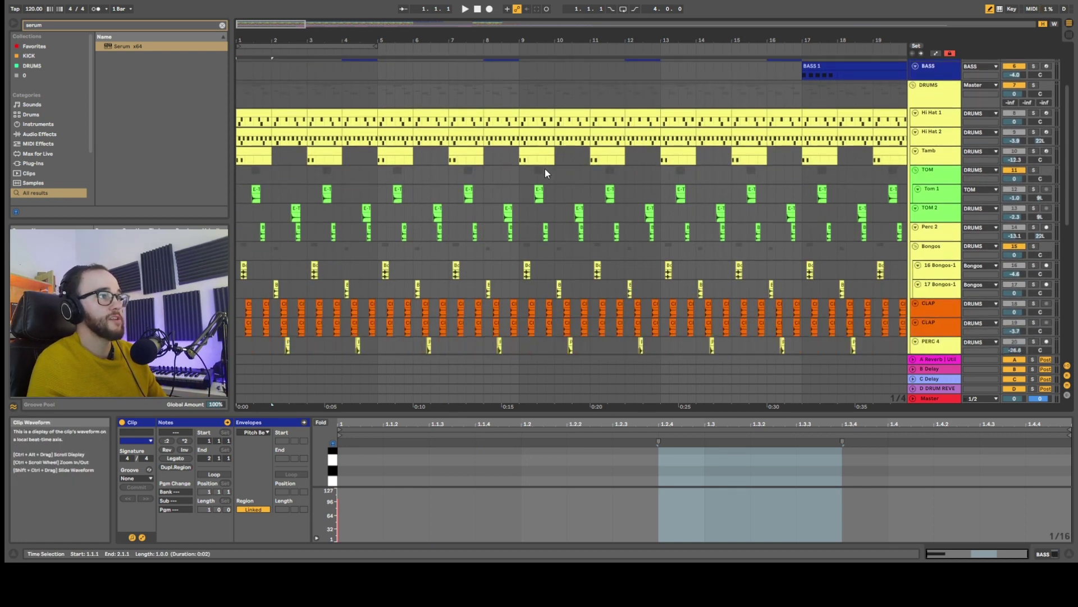
scroll(517, 191, down, 3)
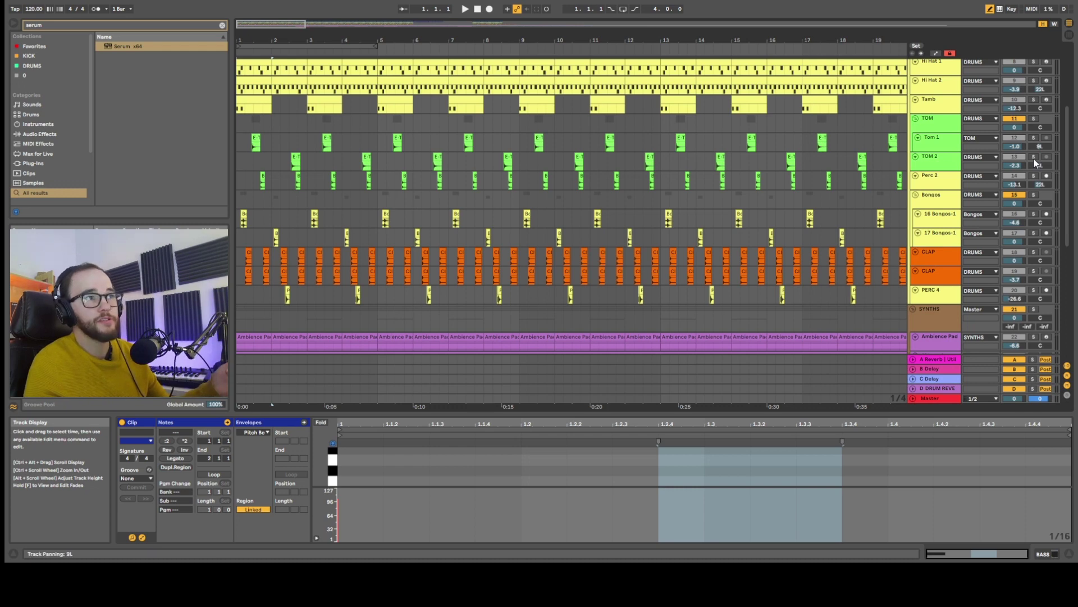
drag(1070, 142, 1073, 84)
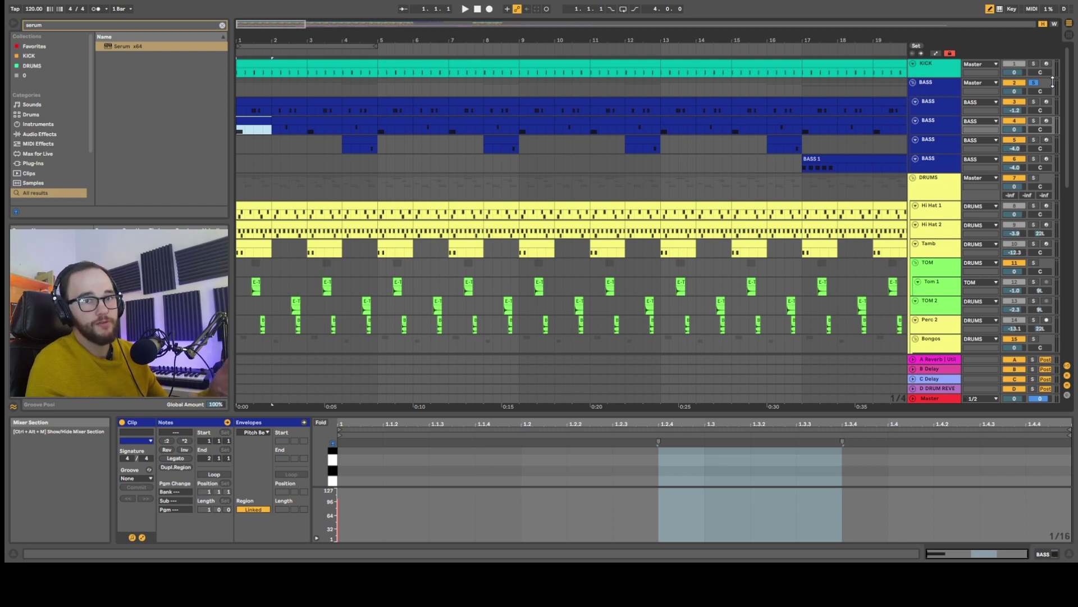
Solo the KICK track to hear it and examine its devices, and inspect the soloed BASS group's effect chain.
click(1033, 64)
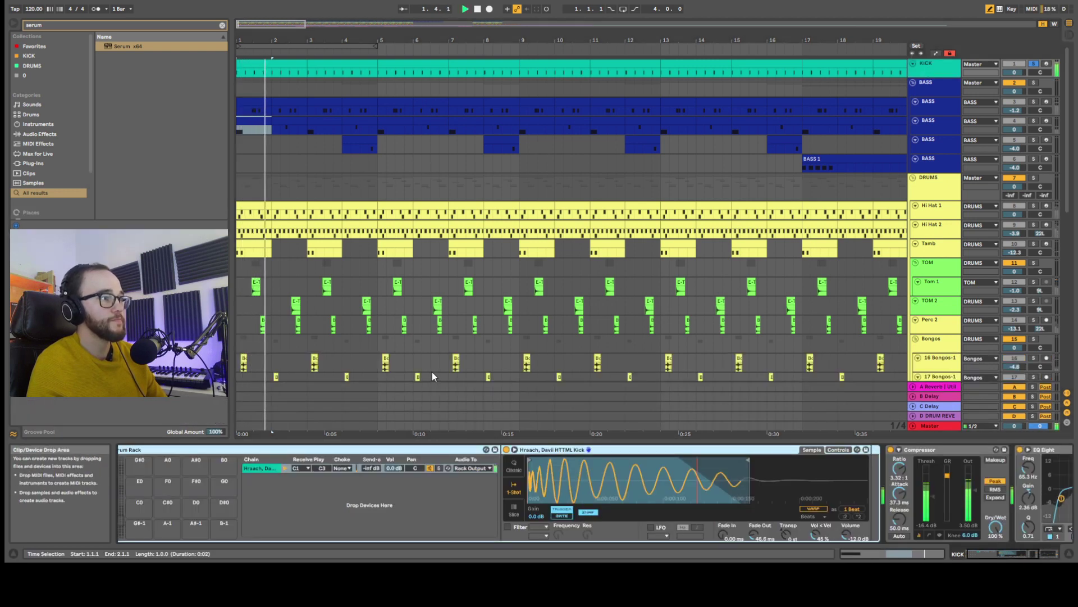
scroll(842, 508, right, 5)
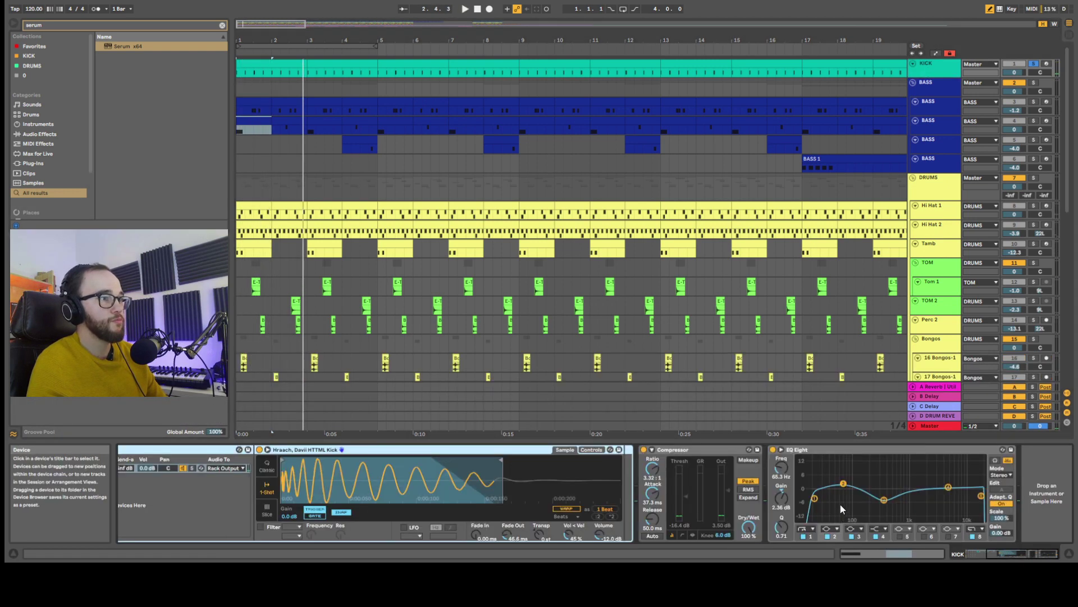
click(1035, 83)
click(948, 83)
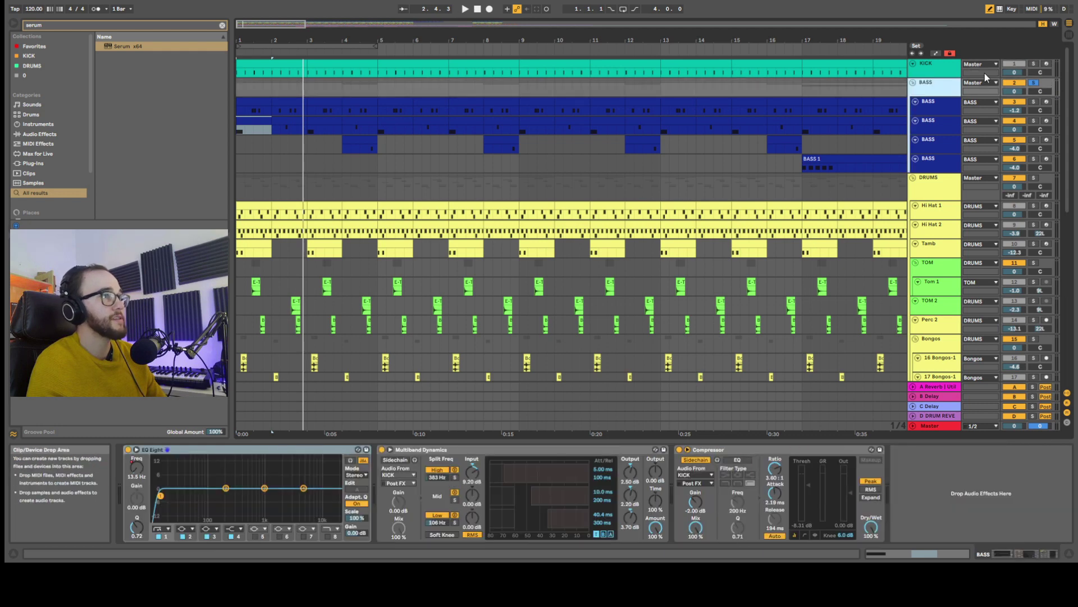
Open the first BASS track's instrument and play that track soloed from bar 1.
click(918, 114)
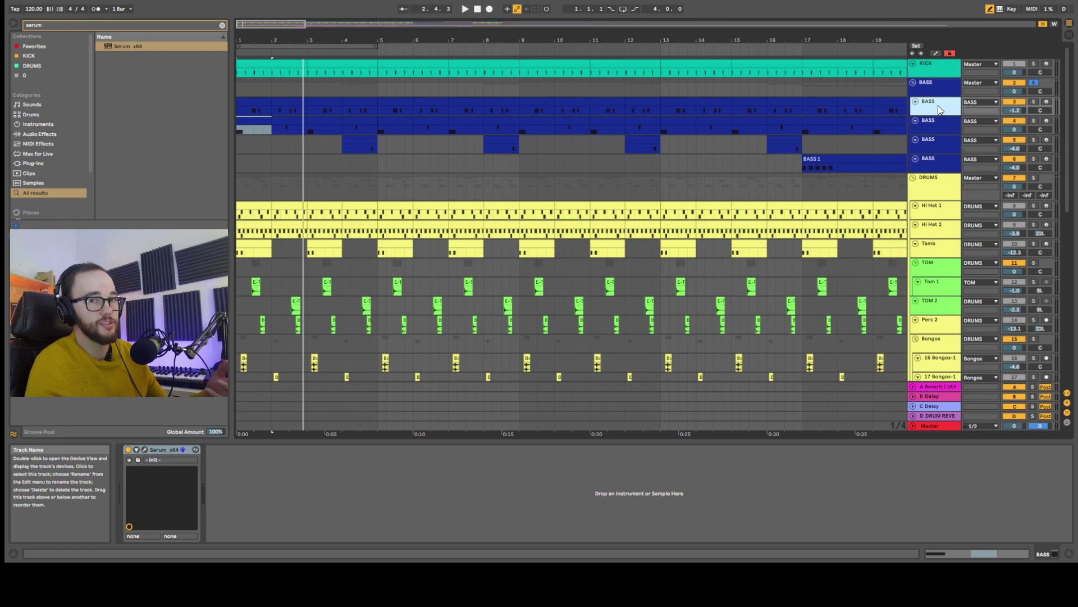
click(280, 123)
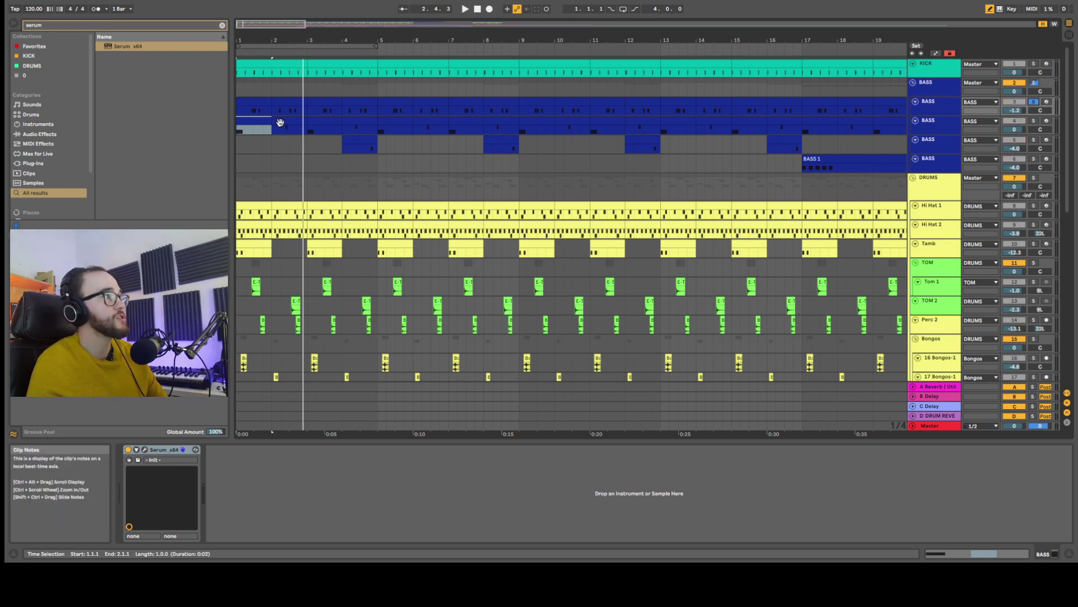
click(253, 112)
key(space)
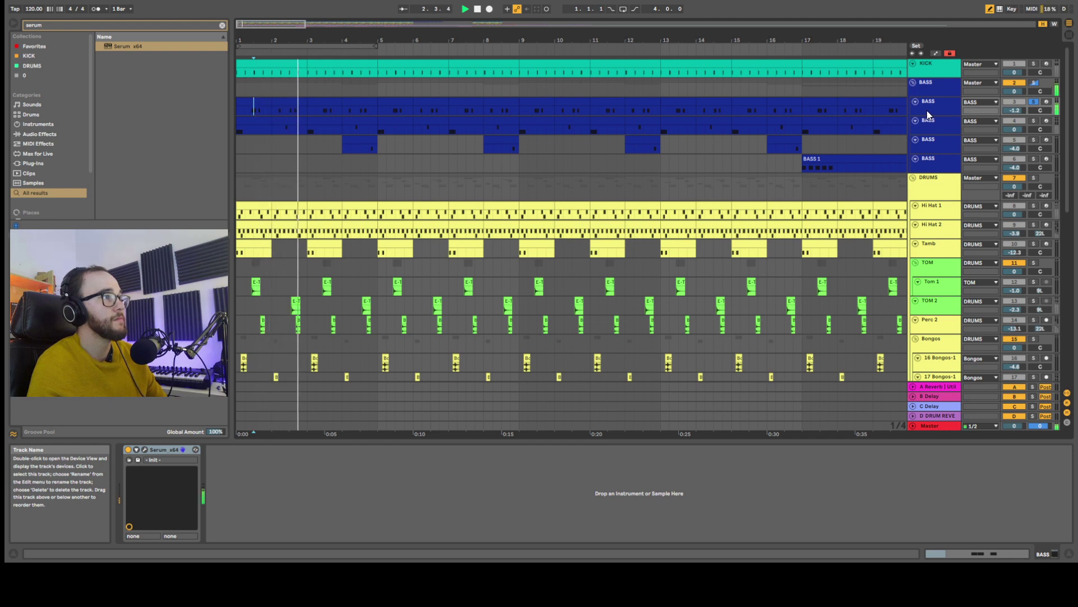
Solo the second BASS track and play it from the start of the arrangement.
click(1034, 121)
key(space)
key(space)
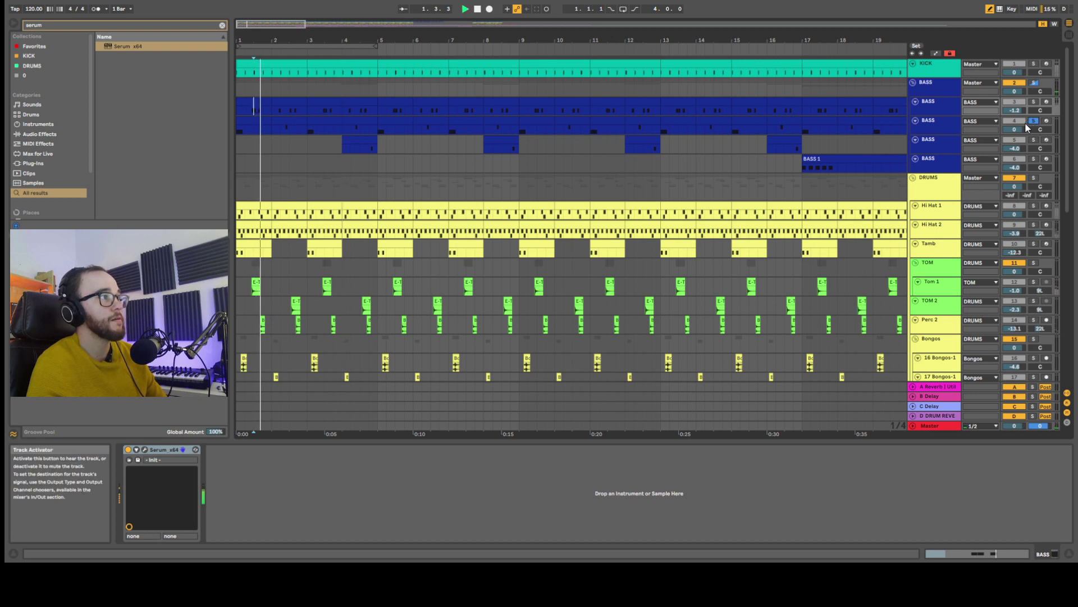
click(239, 131)
key(space)
key(space)
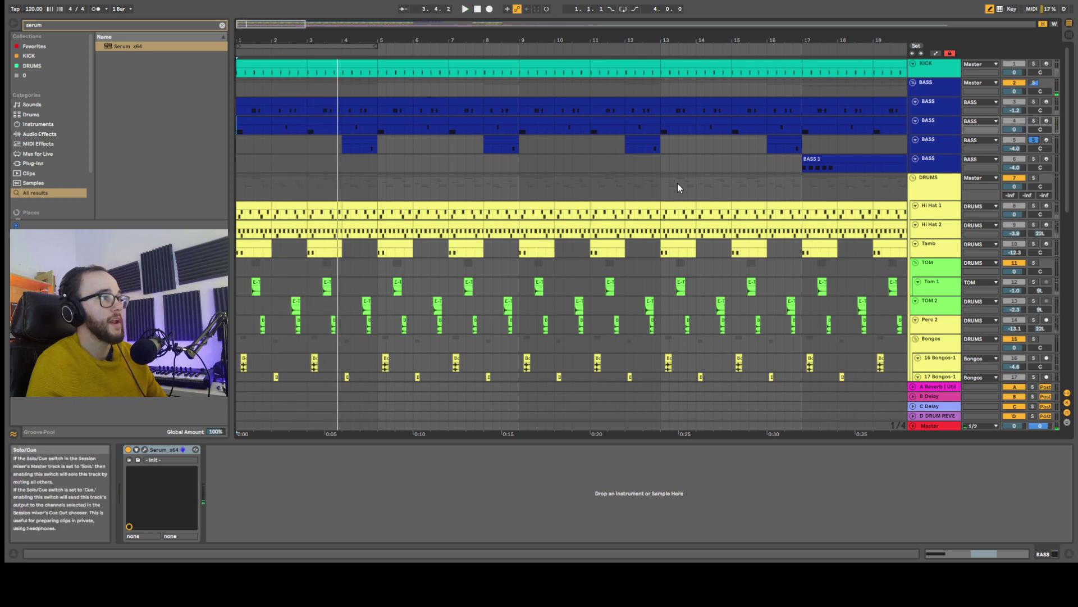
Play the soloed third BASS track from its clip in bar 4, and clear its solo.
click(360, 149)
key(space)
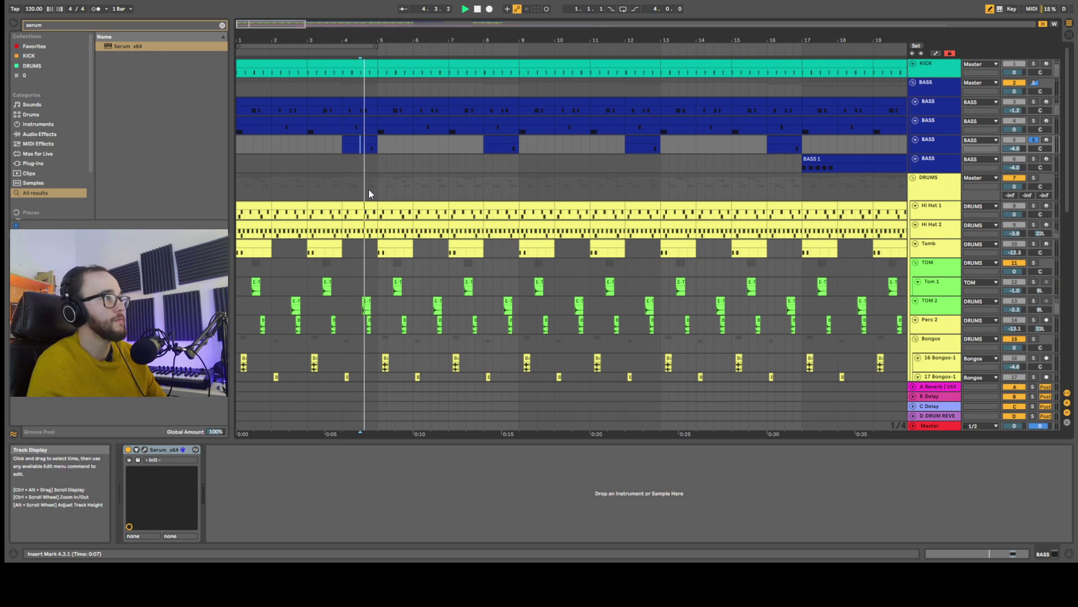
click(1034, 140)
Replace the first BASS track's Serum with a fresh instance and enable its filter as MG Low 24.
click(411, 443)
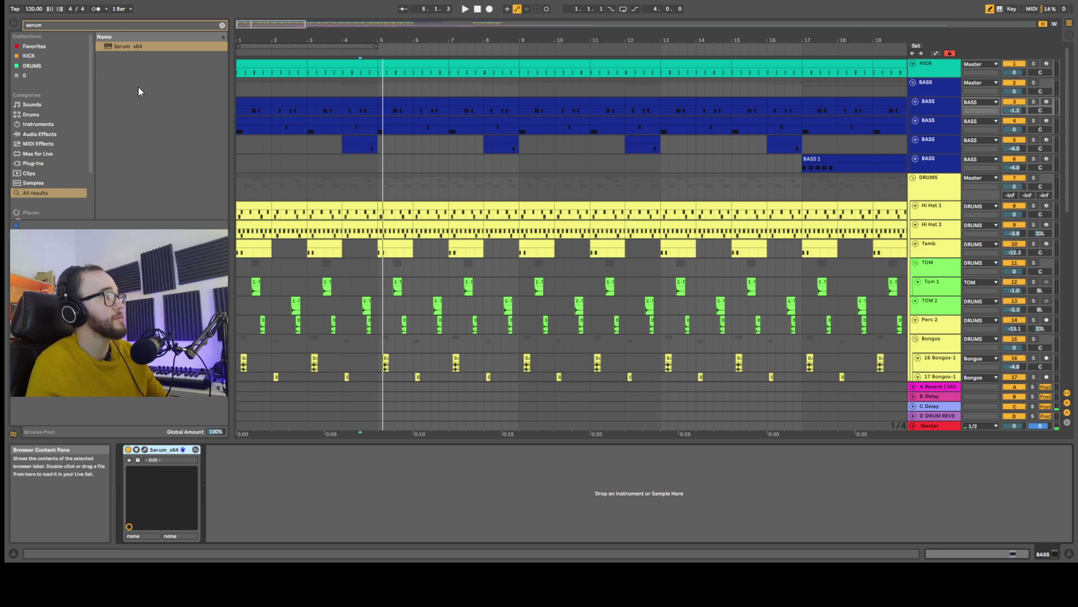
key(Delete)
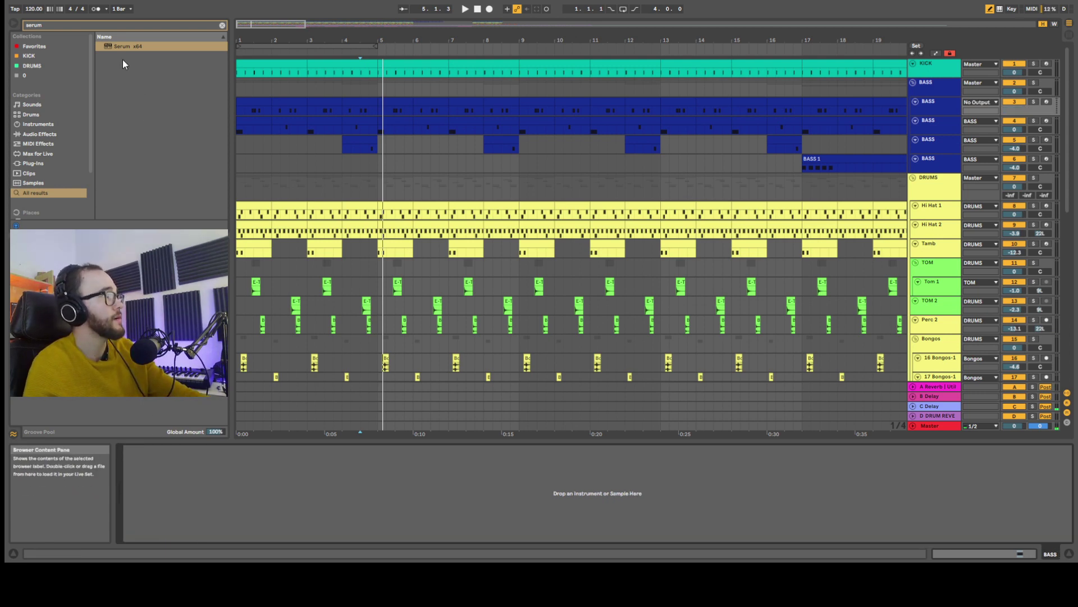
drag(188, 424, 178, 485)
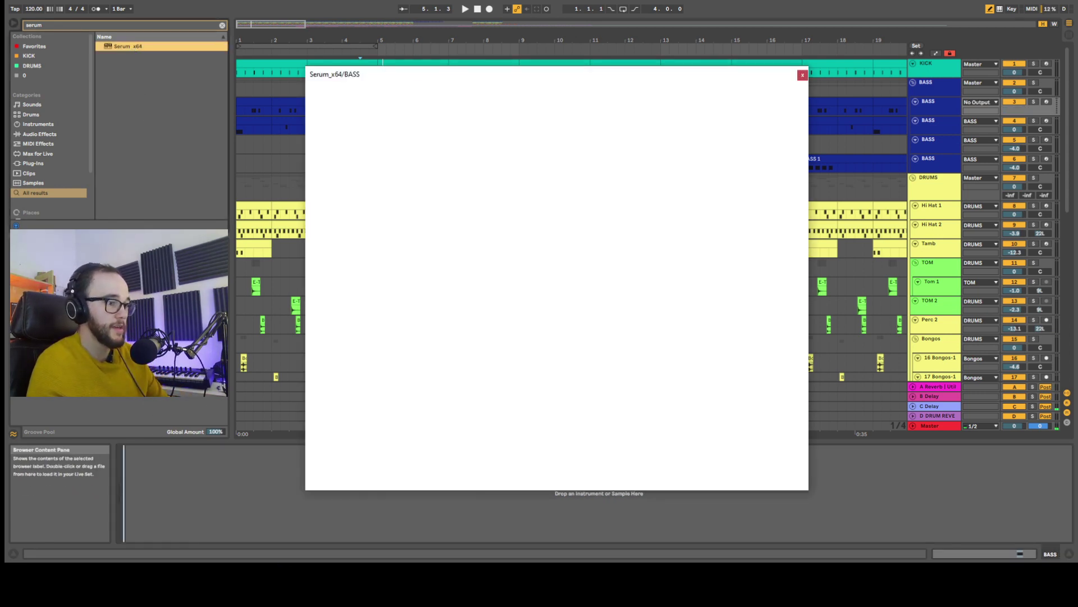
click(706, 118)
click(798, 134)
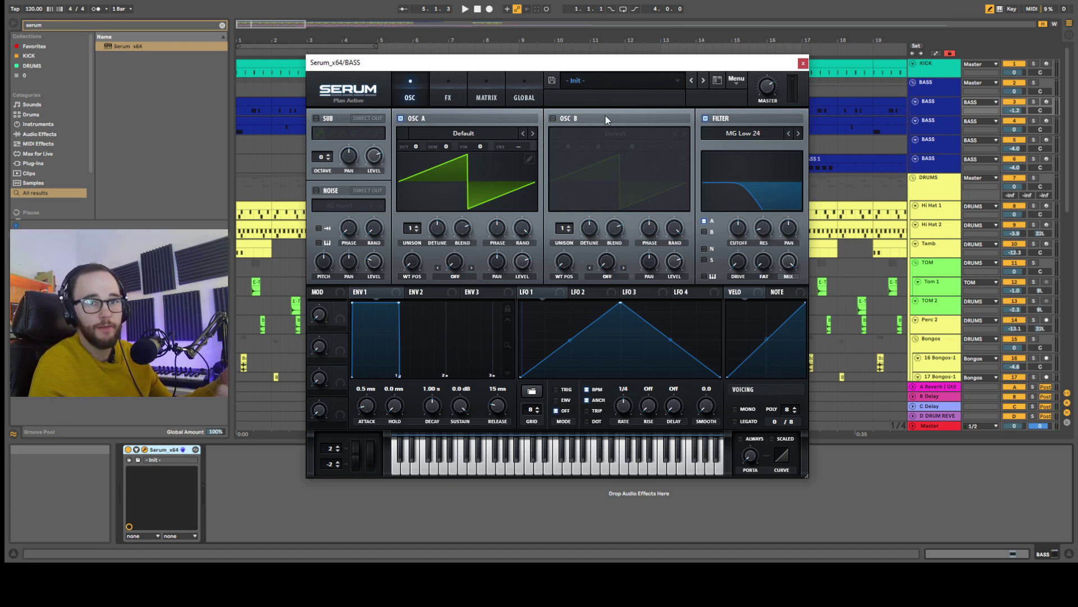
Set OSC A's octave to -2, and enable OSC B with its octave at -1.
mouse_move(499, 147)
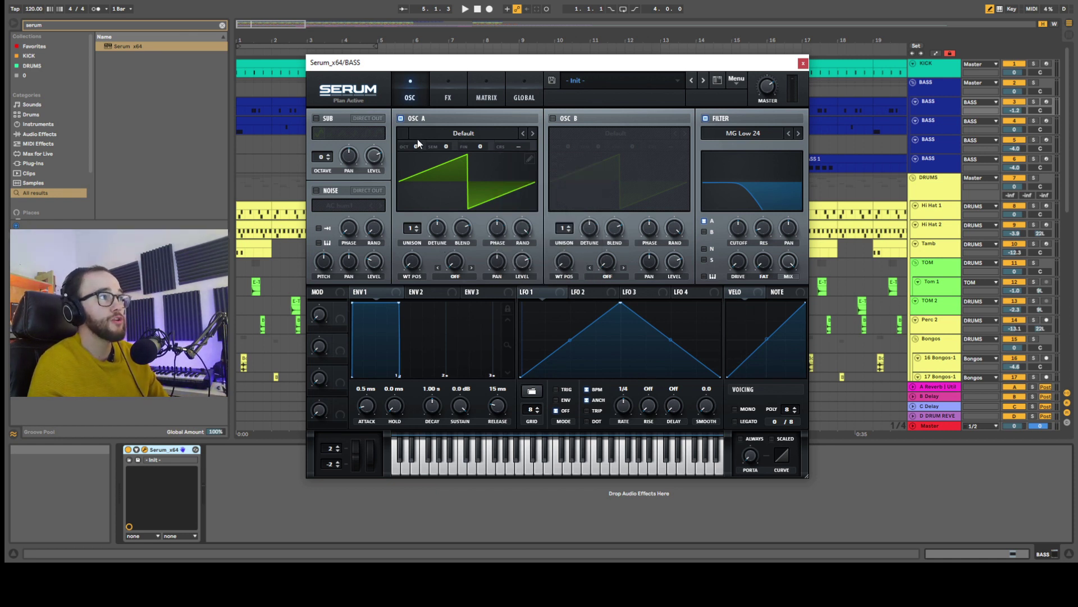
mouse_move(417, 151)
drag(417, 158, 417, 164)
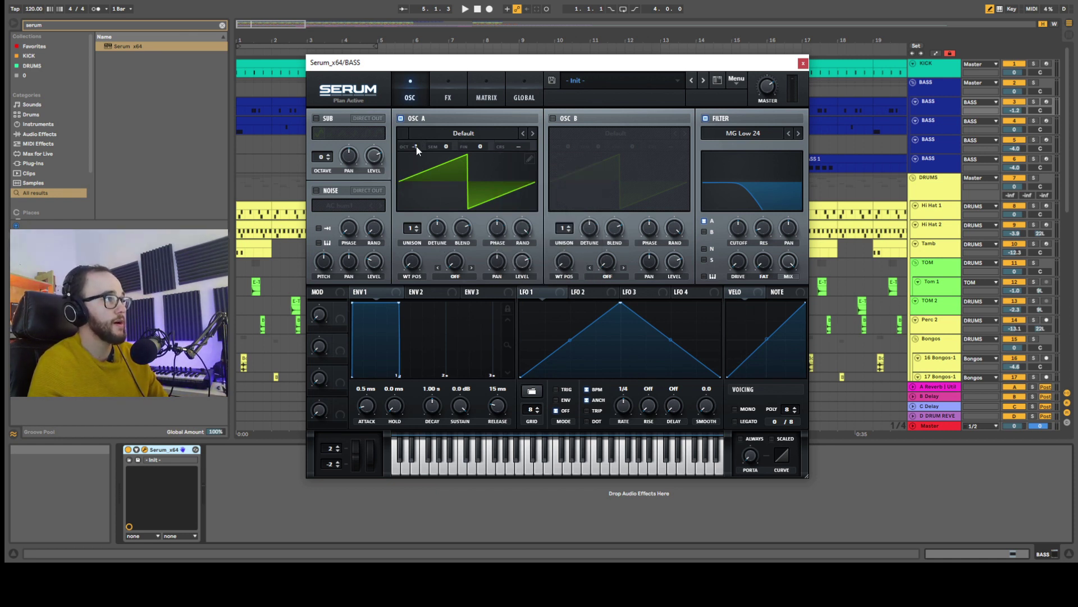
drag(469, 65, 473, 62)
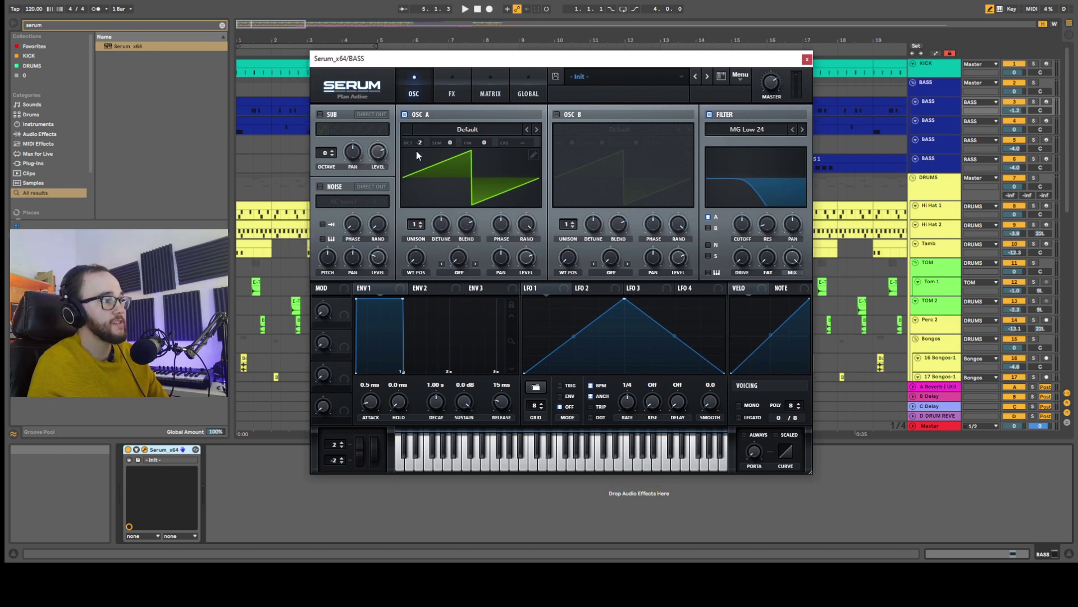
click(557, 114)
drag(571, 142, 573, 163)
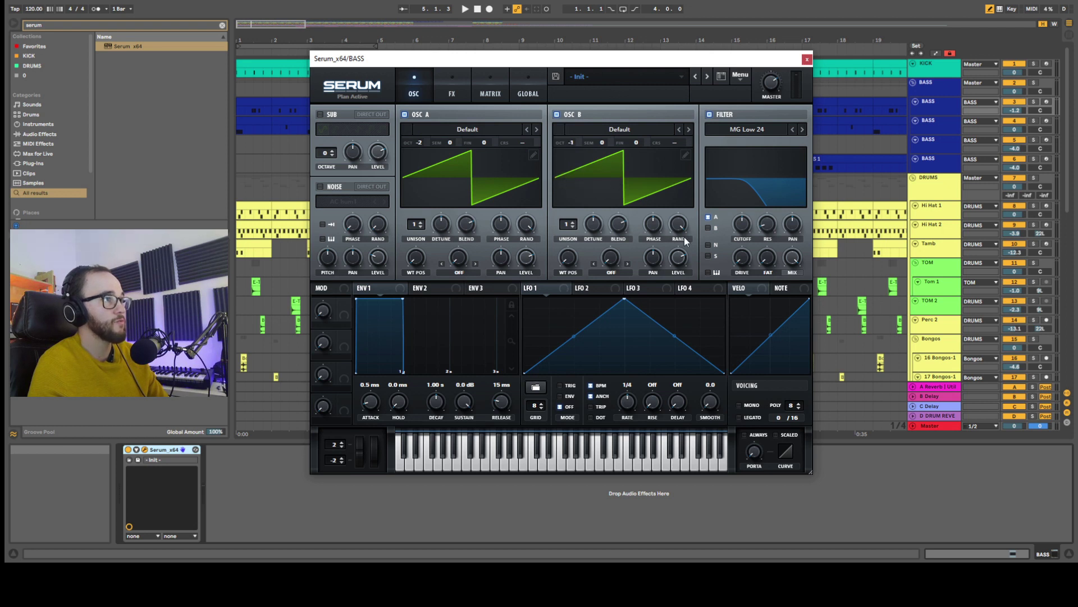
Lower the filter cutoff, route OSC B through the filter and modulate the cutoff with Env 2 by about 47.
drag(738, 223, 750, 275)
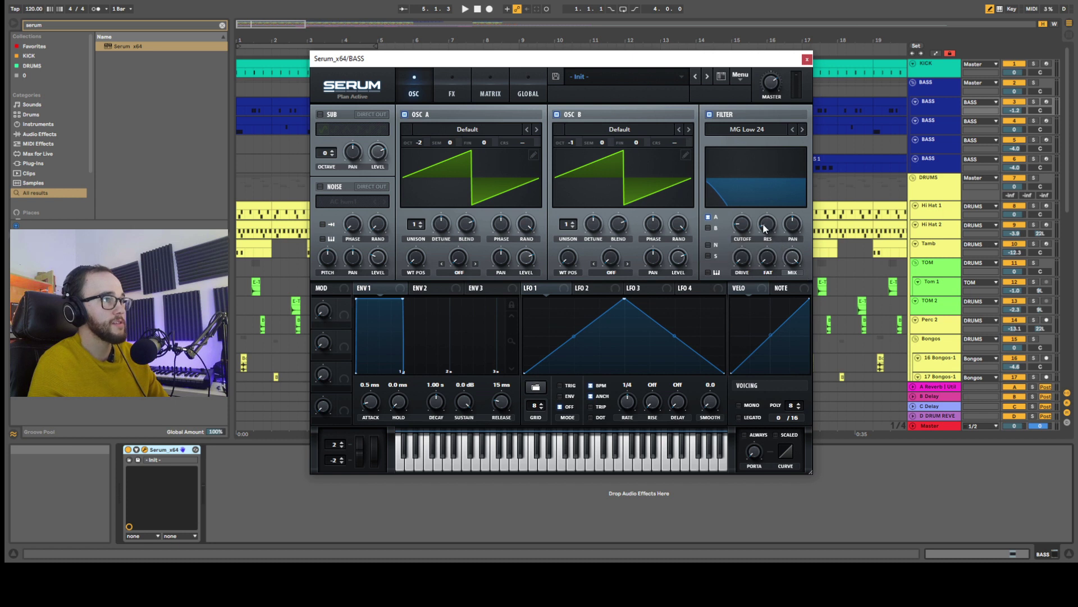
click(481, 288)
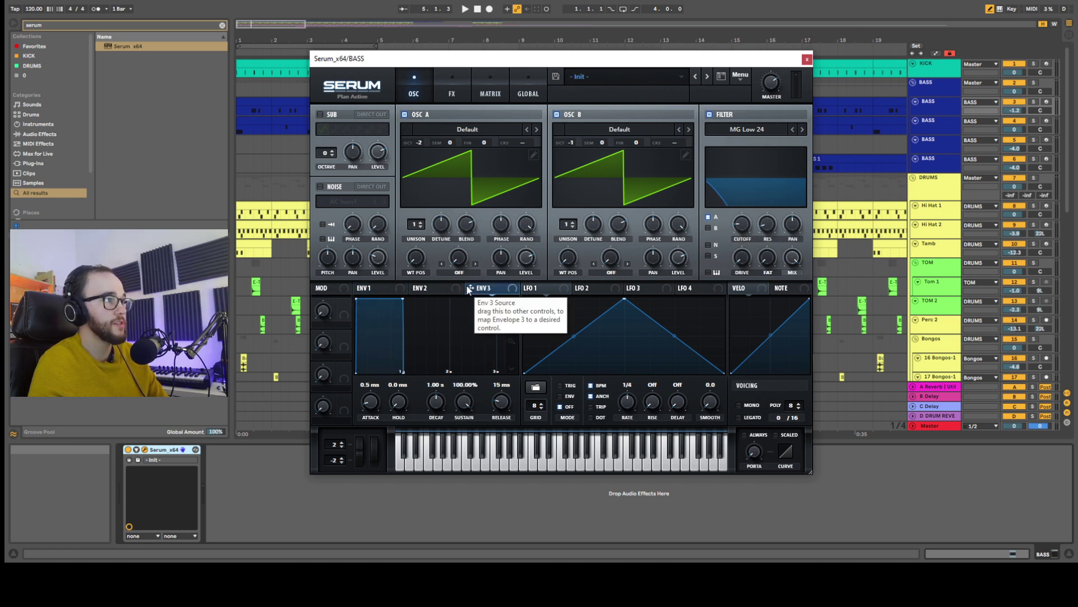
click(424, 289)
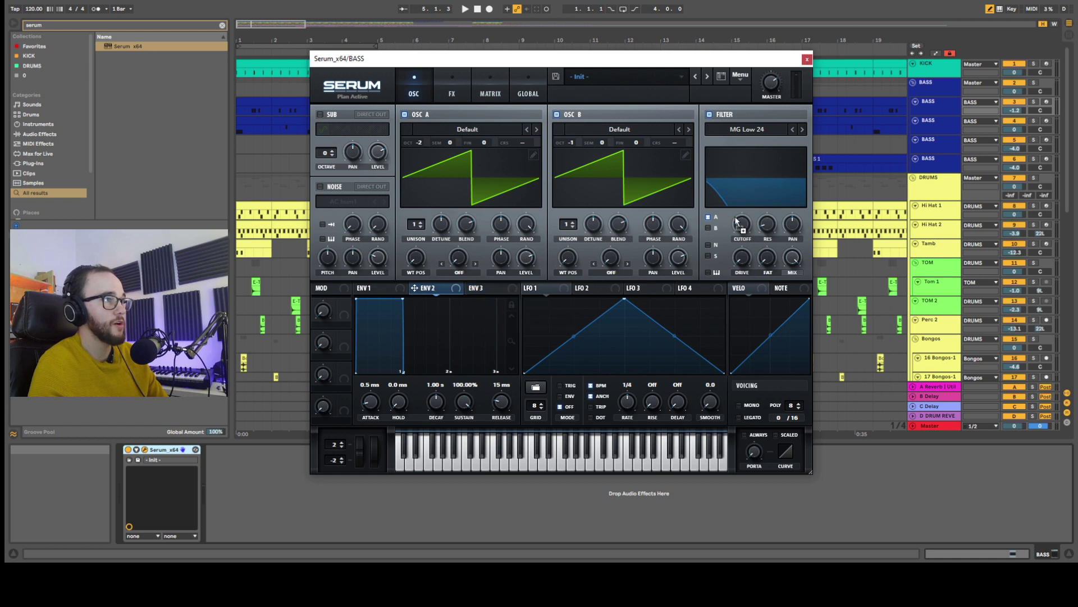
click(709, 229)
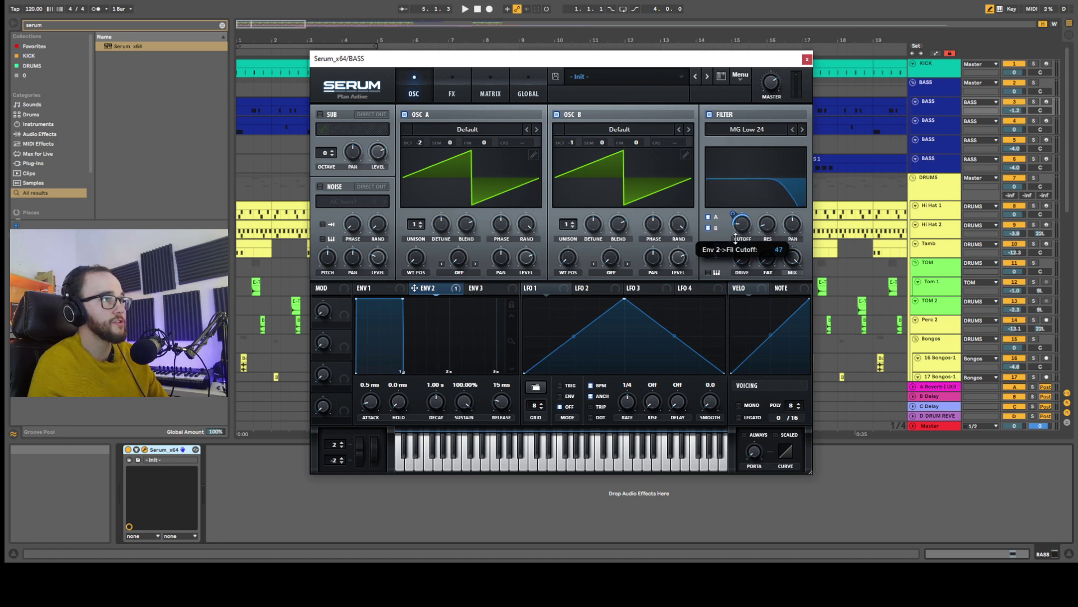
Play the first BASS track soloed while setting Env 2's decay to 546 ms, sustain to 0% and release to 22 ms.
click(1033, 106)
key(space)
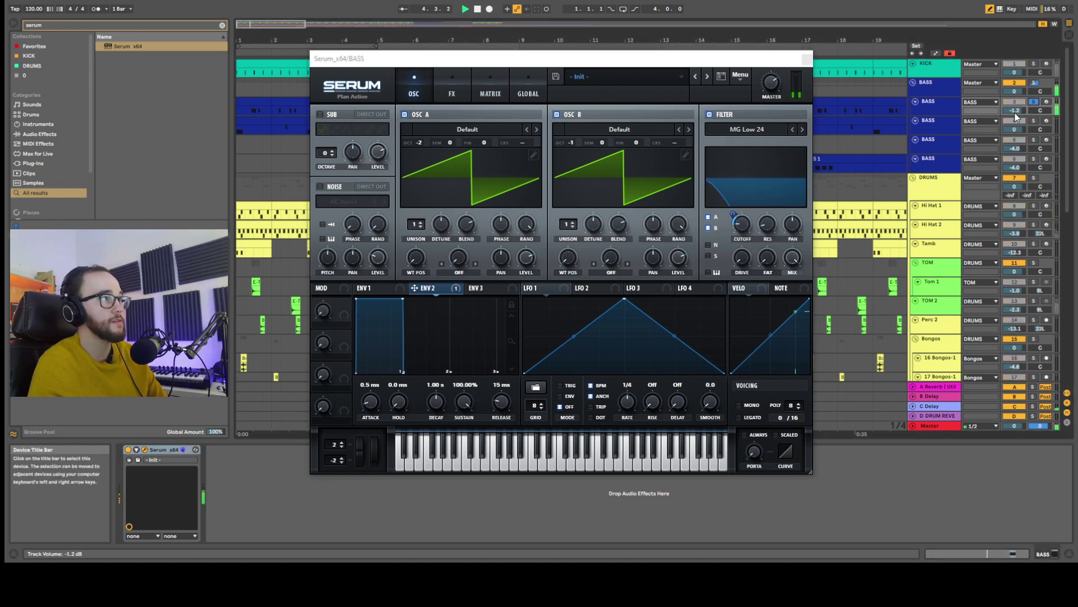
drag(680, 63, 702, 147)
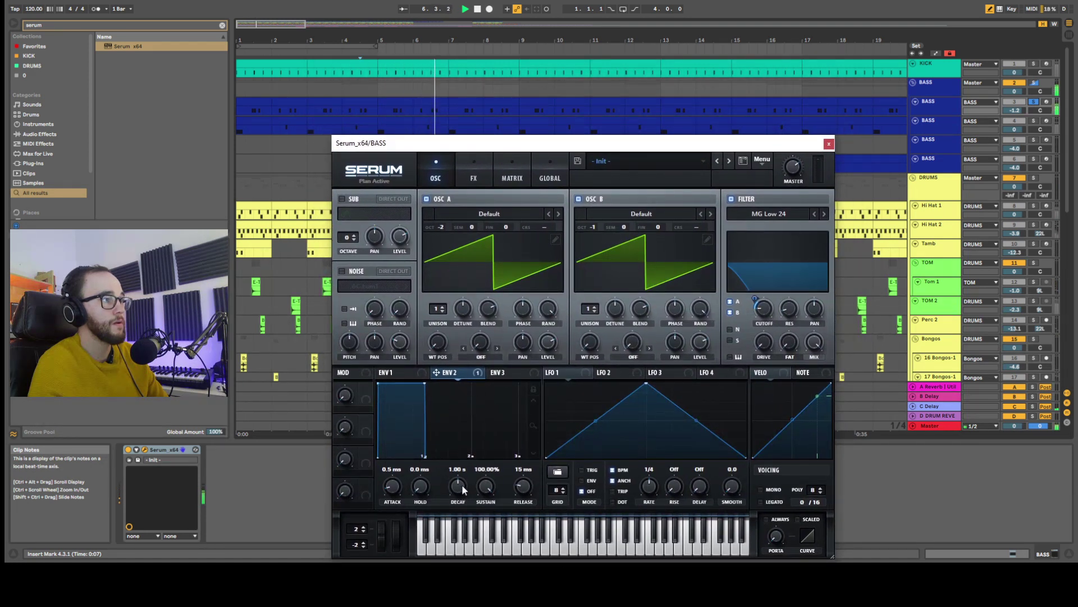
scroll(460, 484, down, 2)
scroll(461, 484, down, 5)
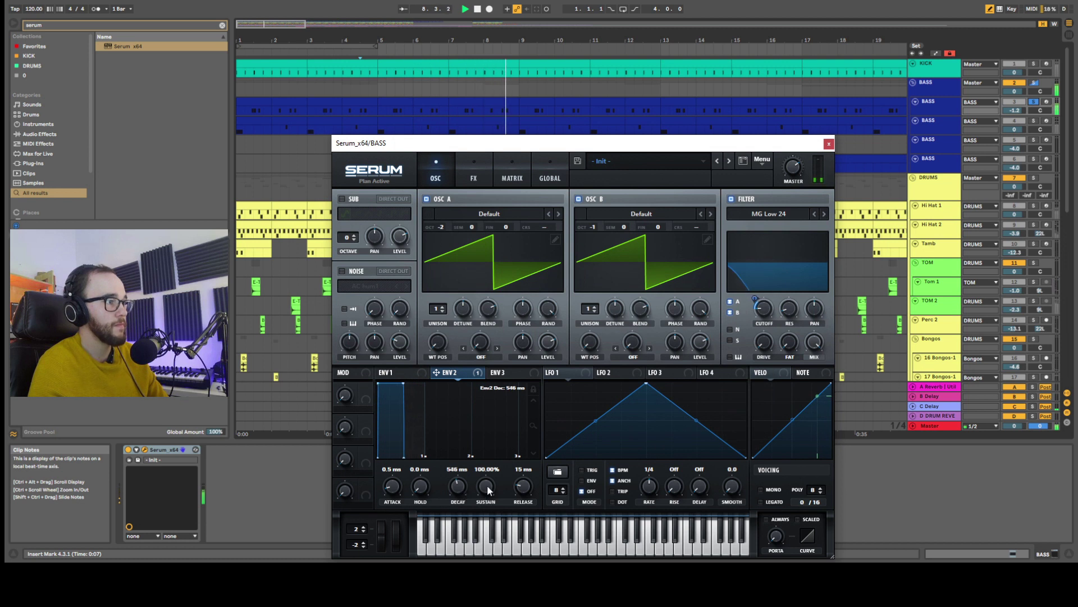
drag(487, 498, 486, 553)
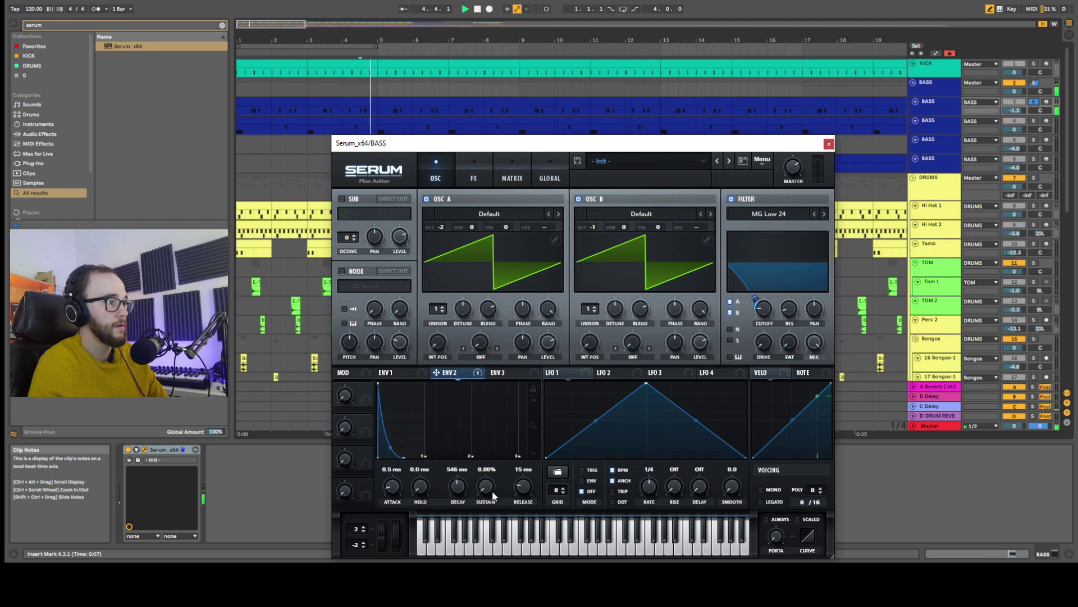
scroll(523, 487, up, 1)
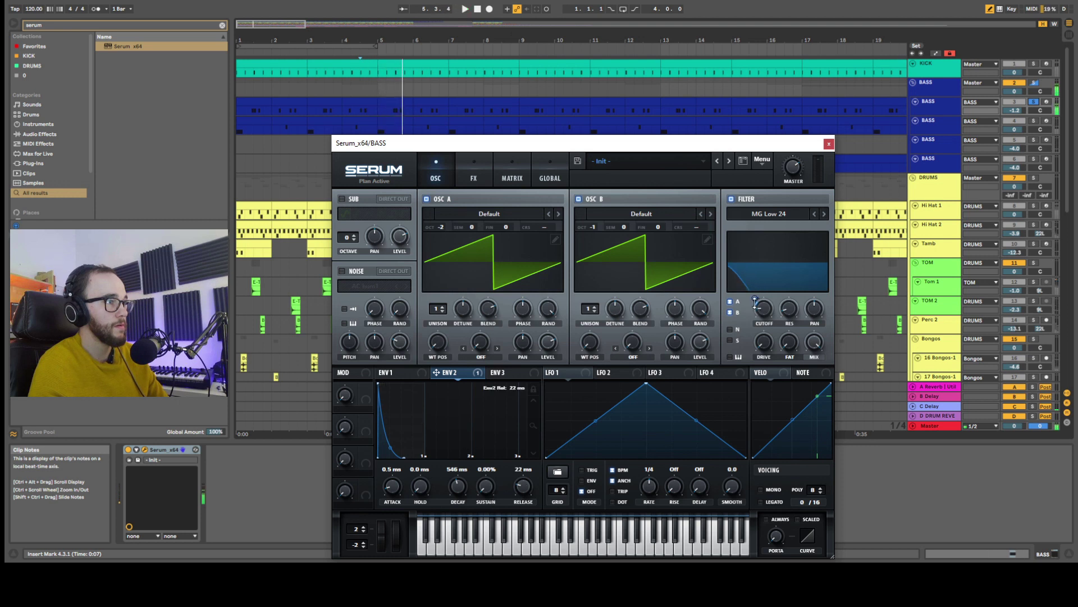
Fine-tune Env 2's modulation amount on the filter cutoff and raise Env 2's sustain to 51.32%.
mouse_move(756, 301)
drag(756, 301, 758, 300)
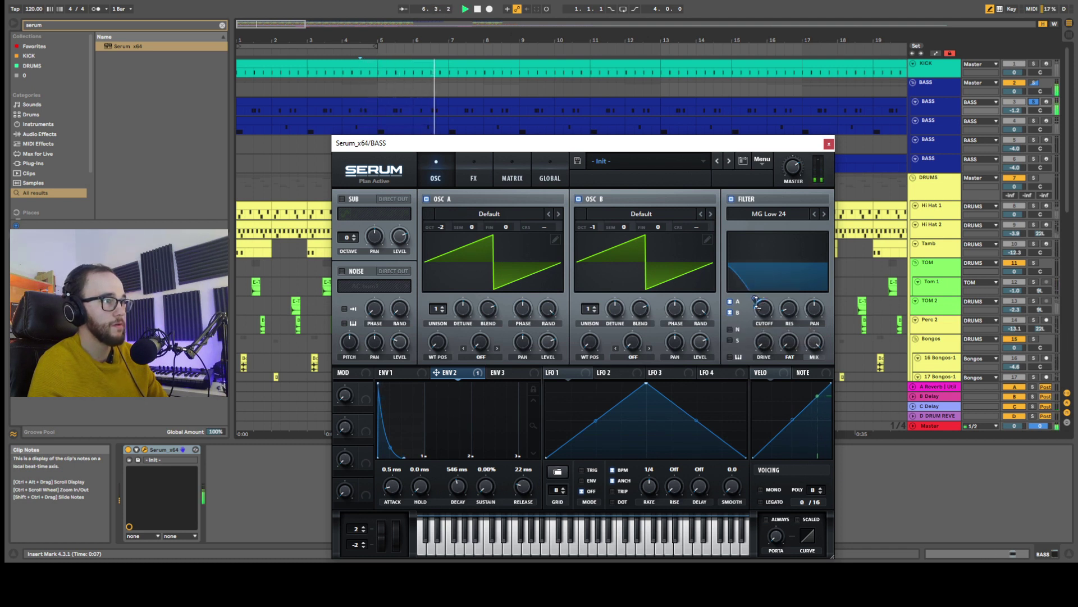
drag(403, 456, 456, 418)
Set Env 1's release to 193 ms and Env 2's release to 245 ms.
click(400, 373)
drag(523, 486, 528, 470)
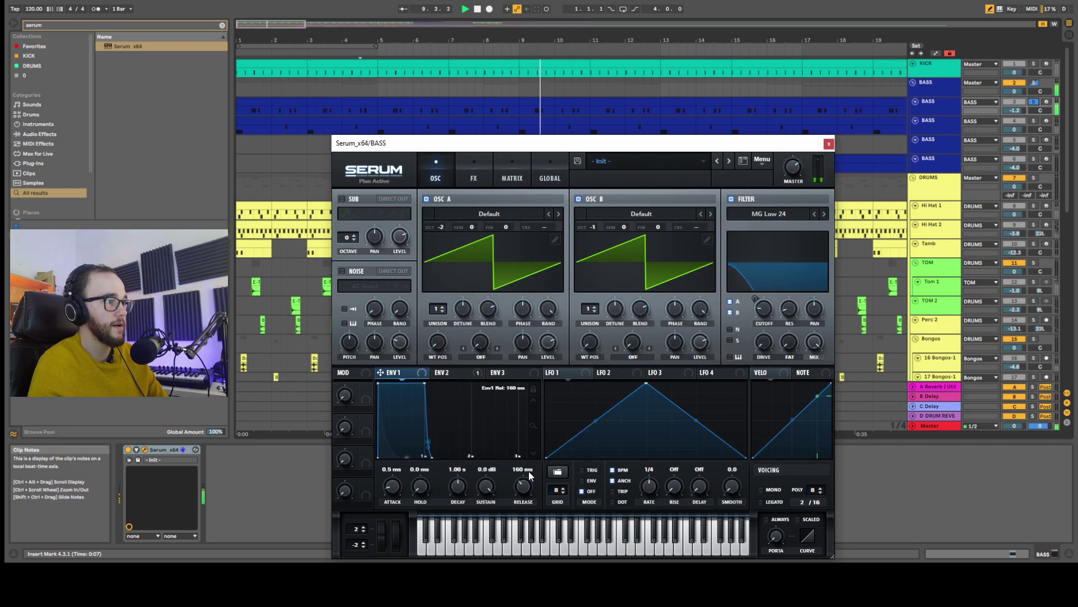
drag(527, 487, 527, 485)
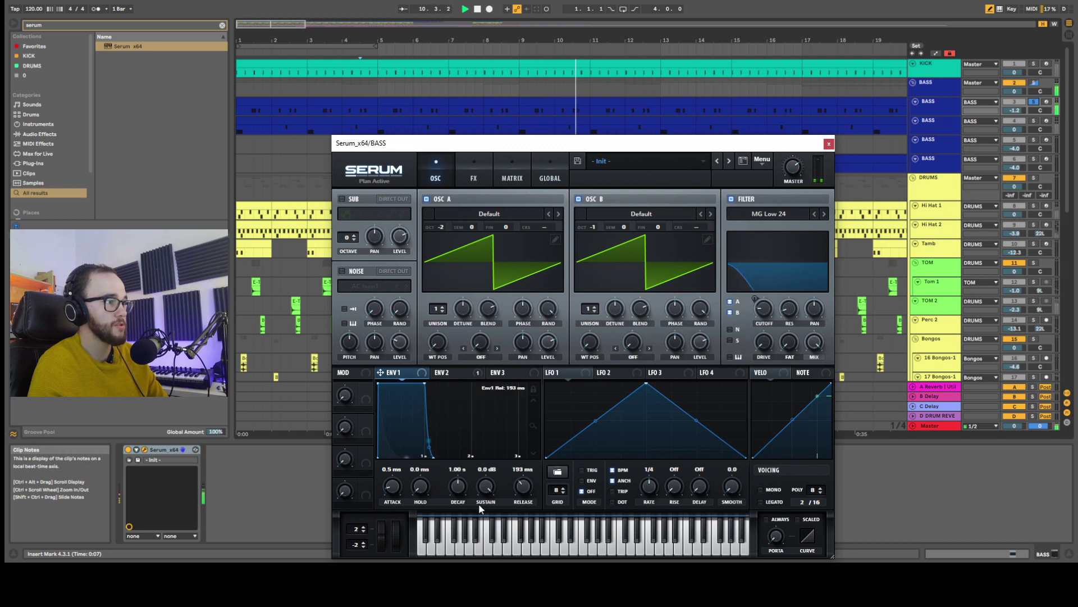
drag(521, 489, 494, 466)
click(447, 374)
click(449, 375)
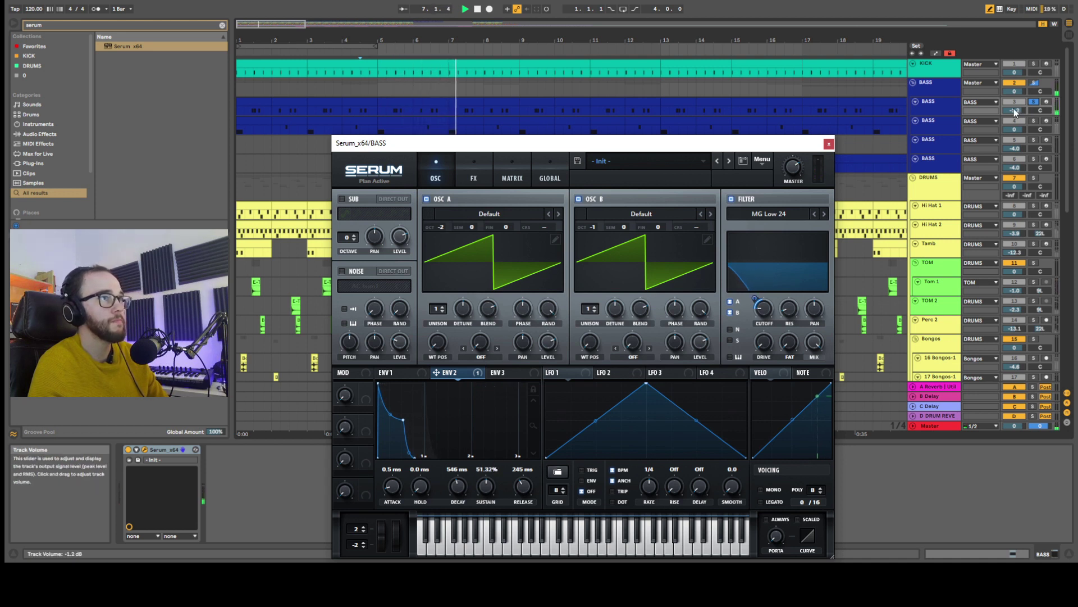
Solo the KICK track together with the first BASS track to hear both.
click(952, 143)
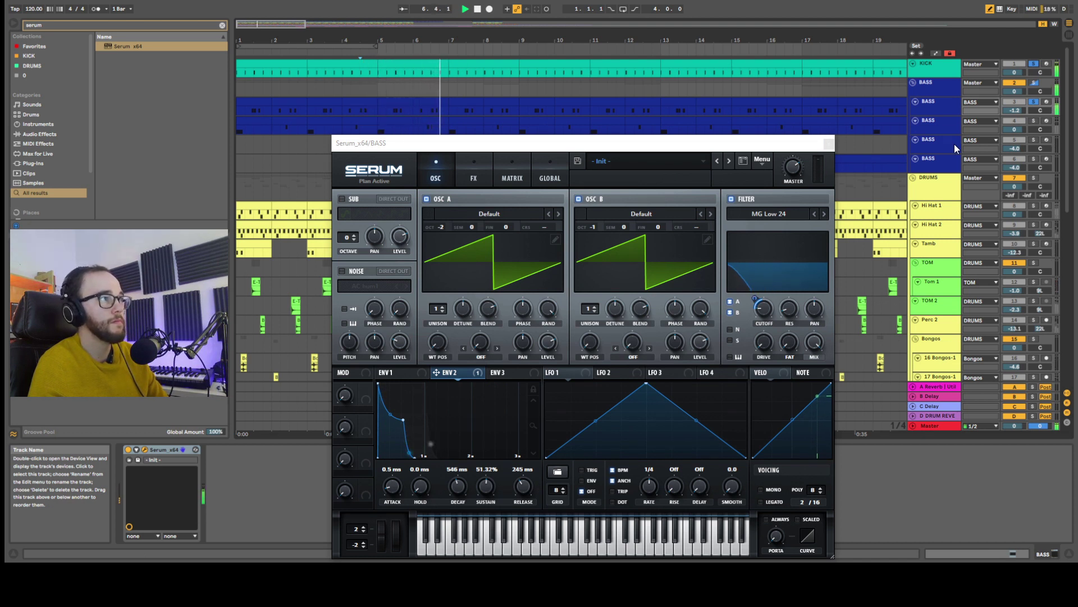
Open the notes of the first BASS track's first clip and play it against the kick with Serum closed.
double_click(279, 100)
key(space)
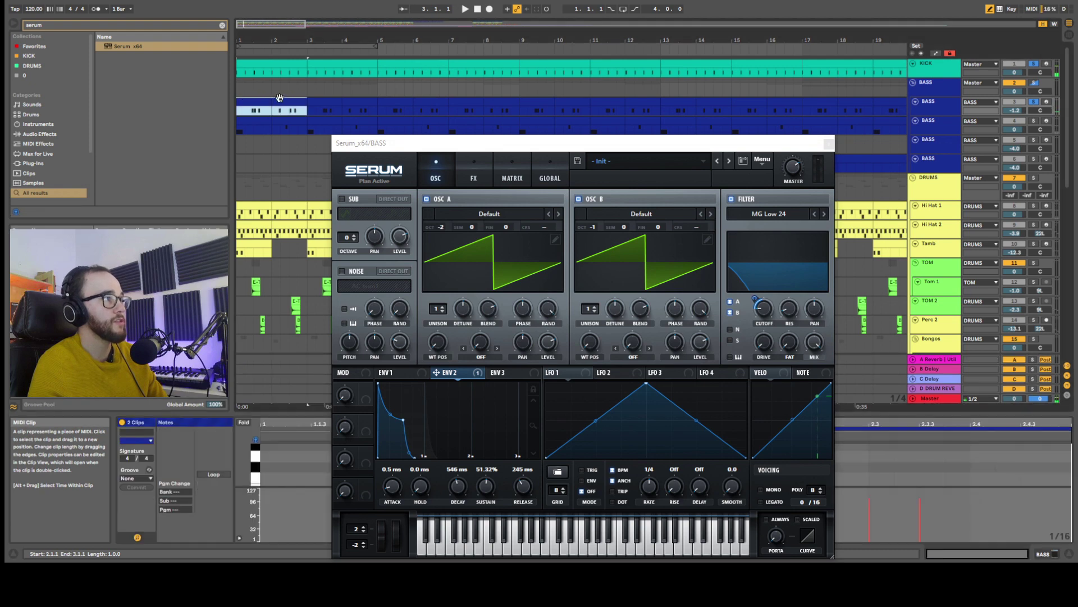
click(280, 100)
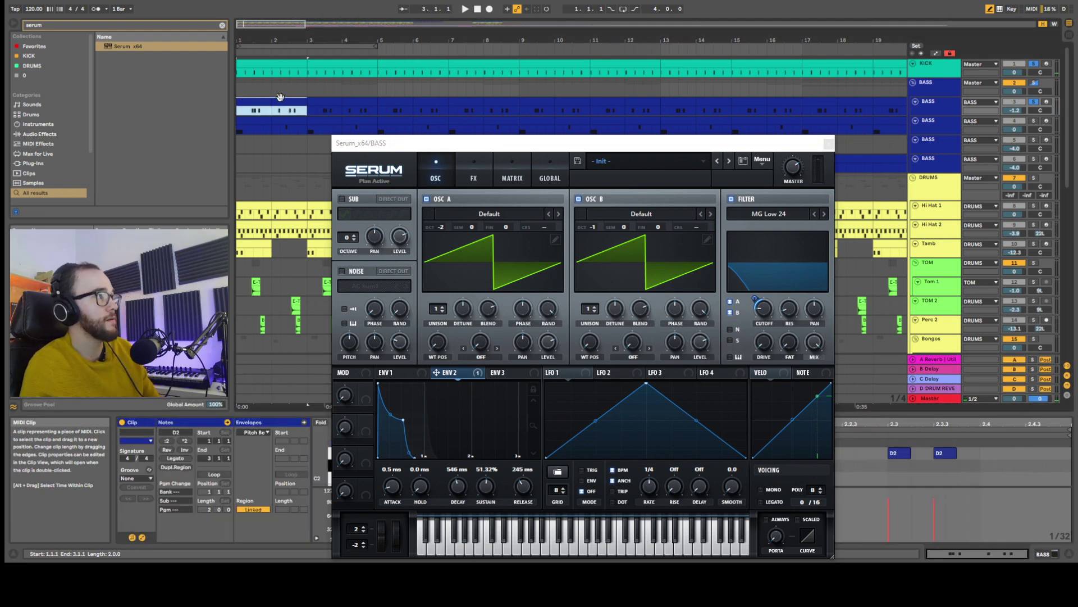
click(829, 145)
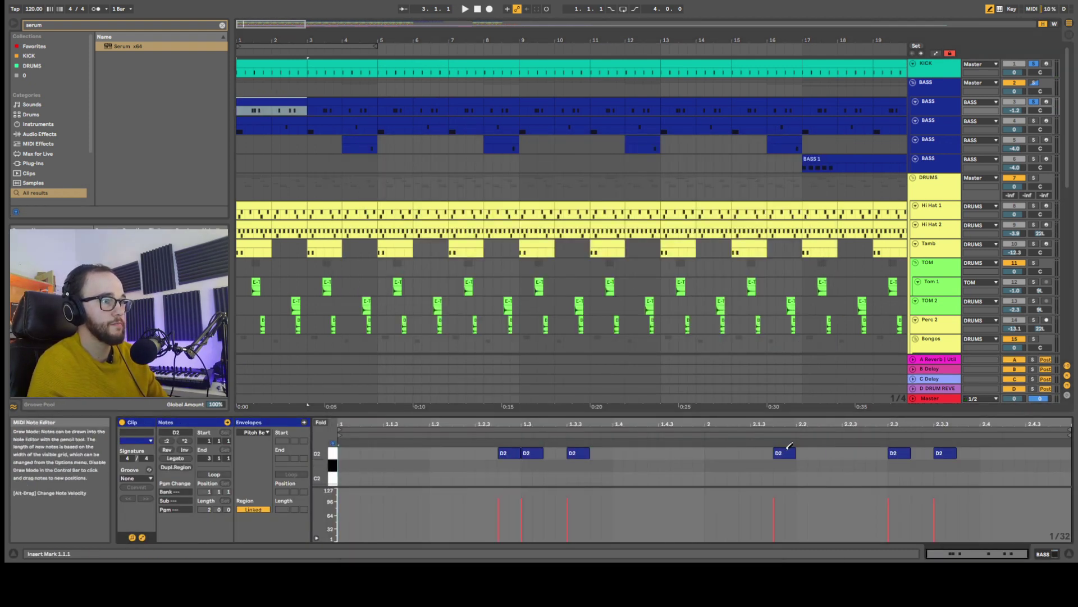
key(space)
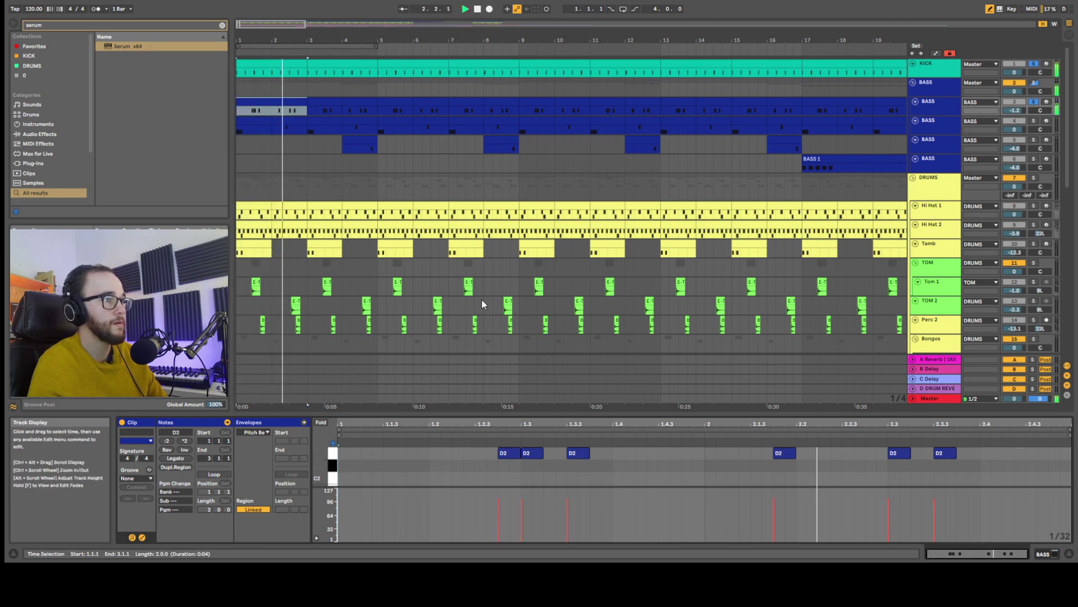
key(space)
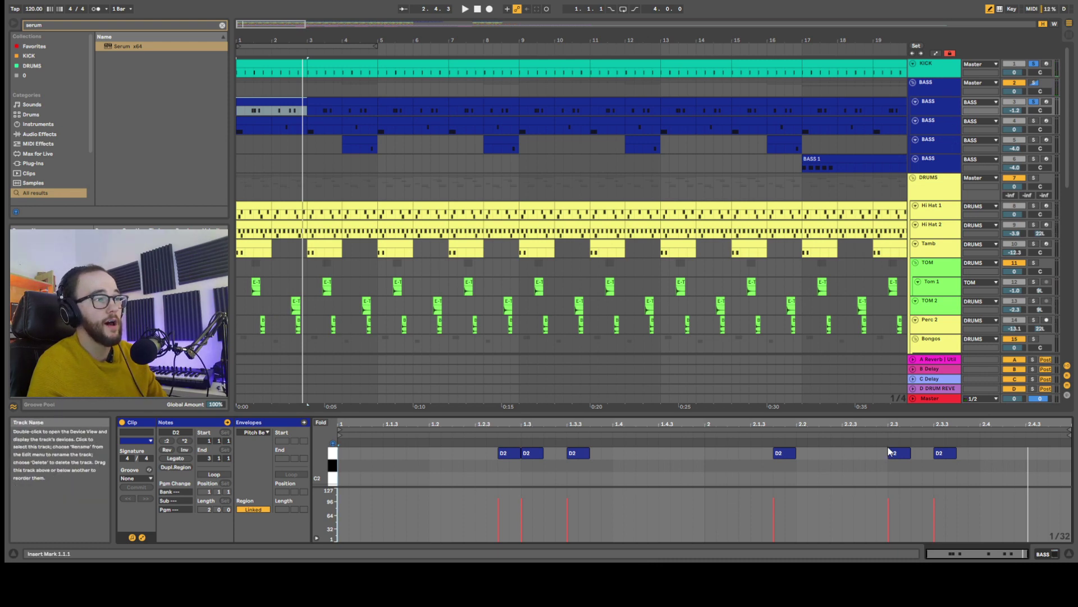
Show the BASS group's effects and examine the Multiband Dynamics during playback.
double_click(941, 90)
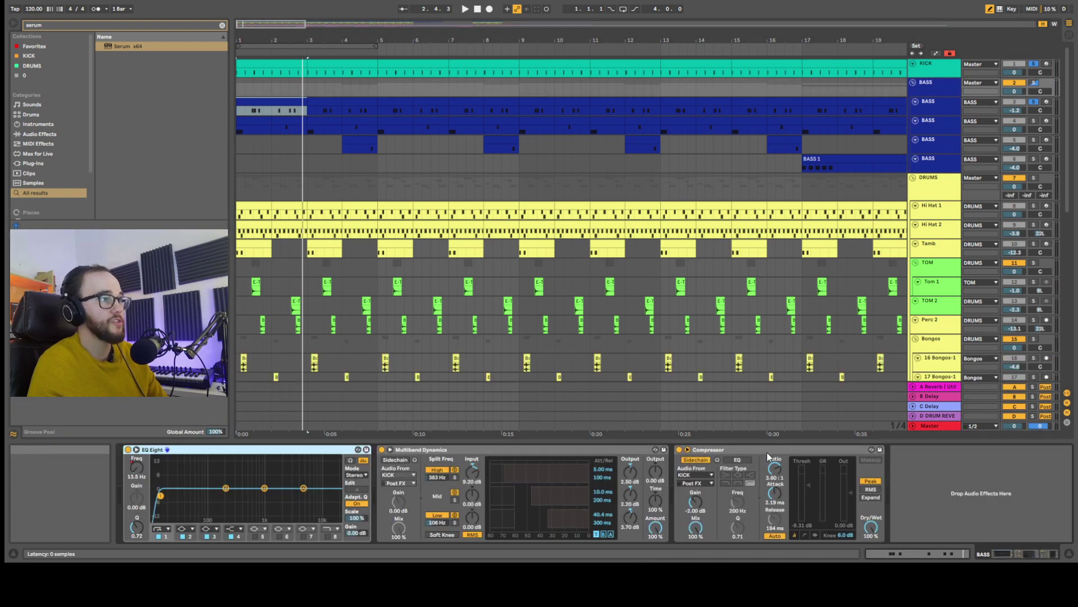
click(564, 450)
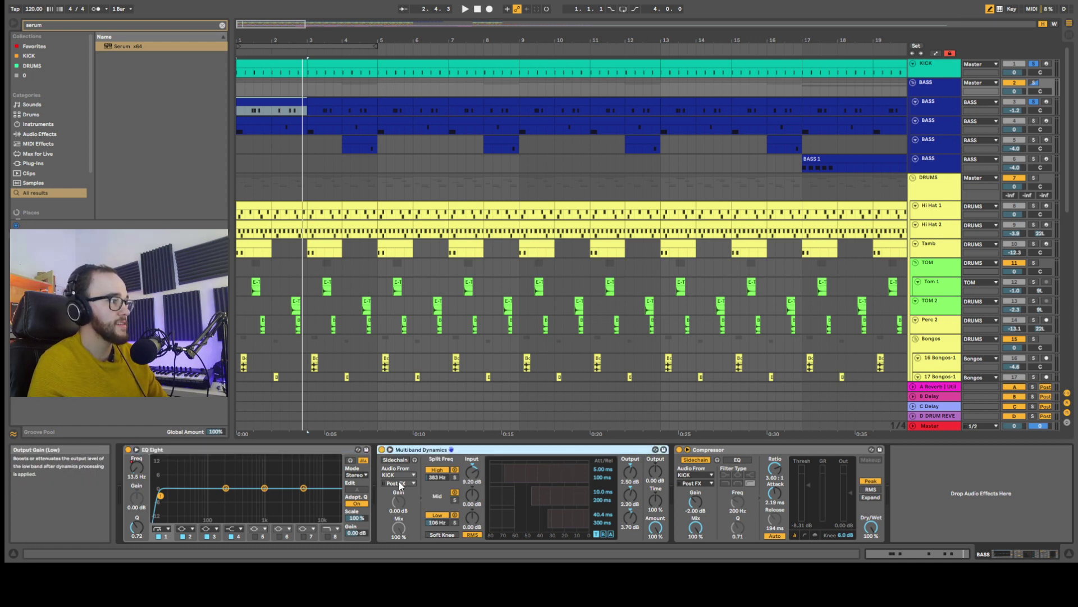
key(space)
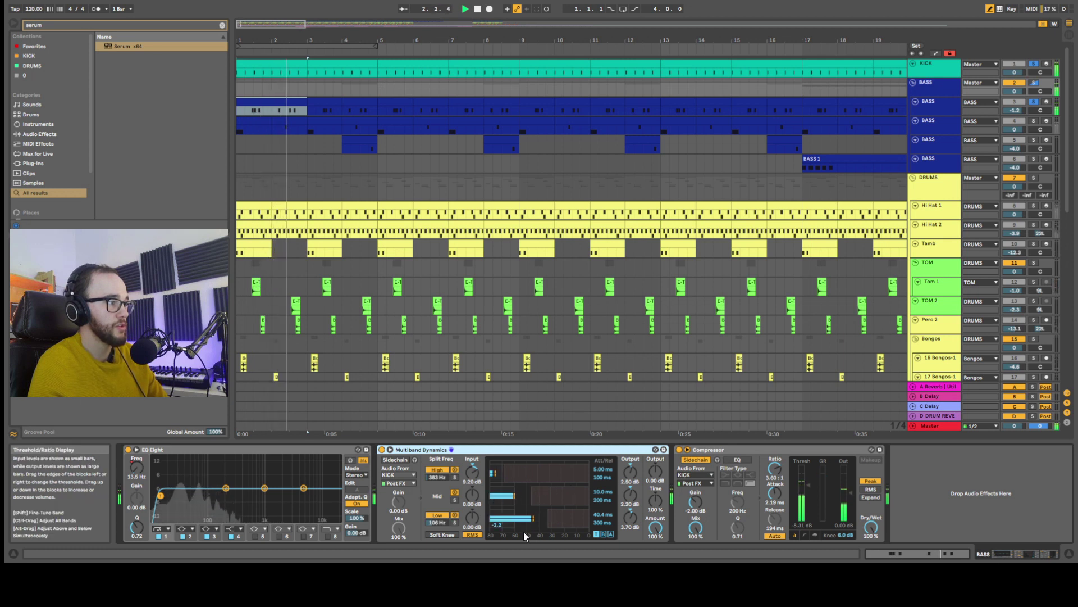
key(space)
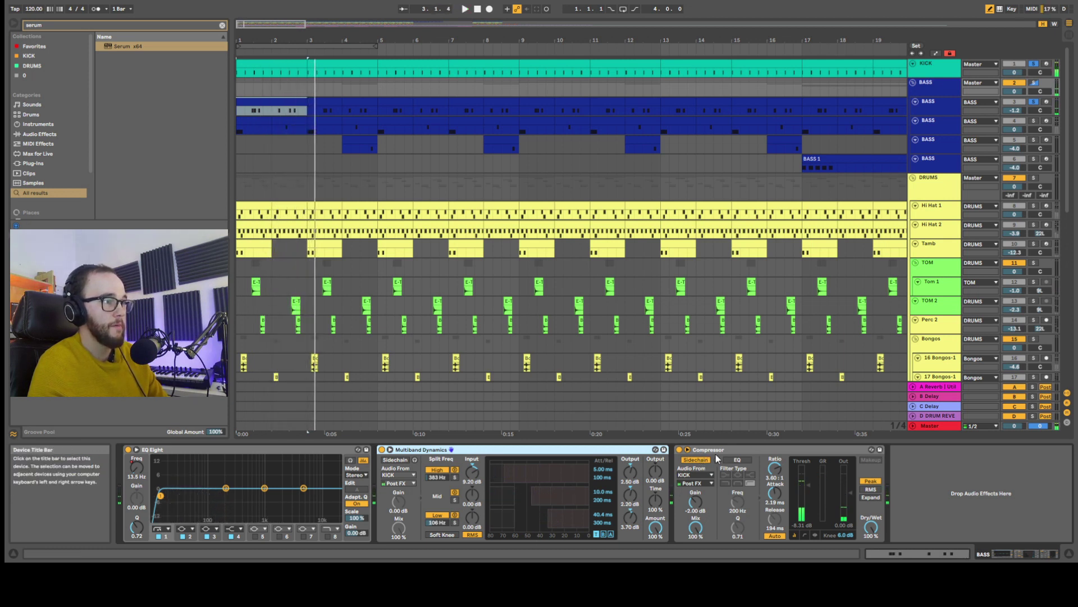
Lower the threshold of the BASS group's kick-sidechained Compressor while auditioning the kick and bass.
key(space)
drag(811, 490, 812, 502)
key(space)
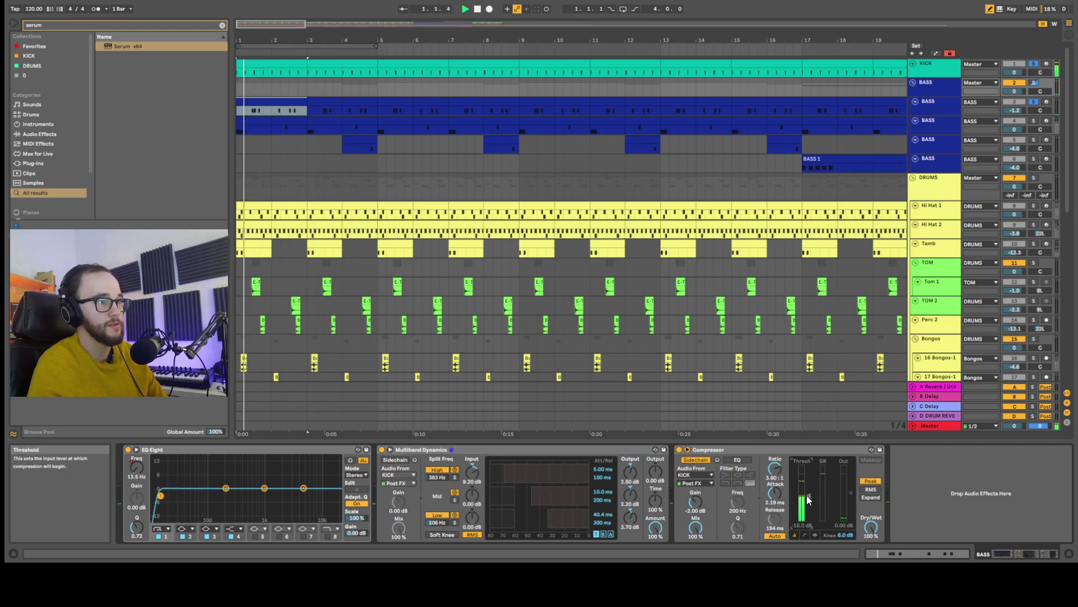
drag(809, 499, 809, 502)
key(space)
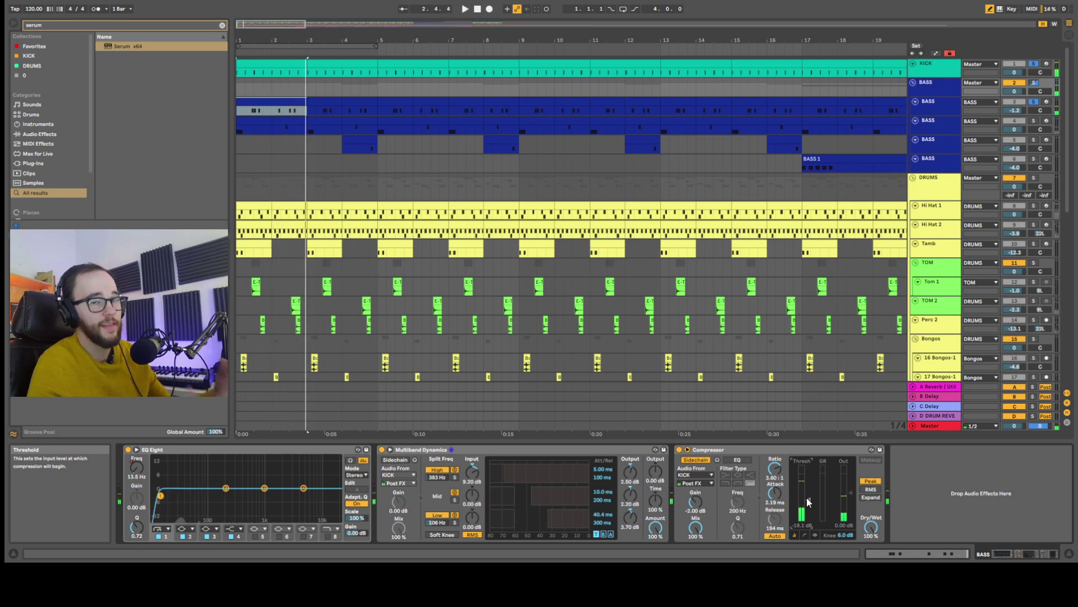
Examine the second BASS track's first clip and open that track's Serum.
click(939, 123)
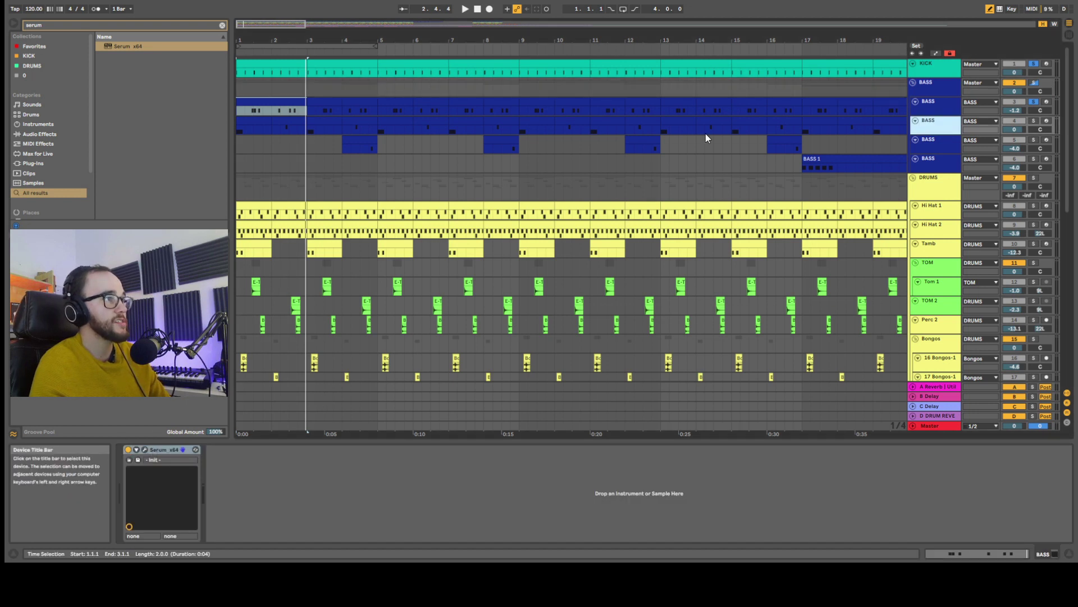
click(158, 449)
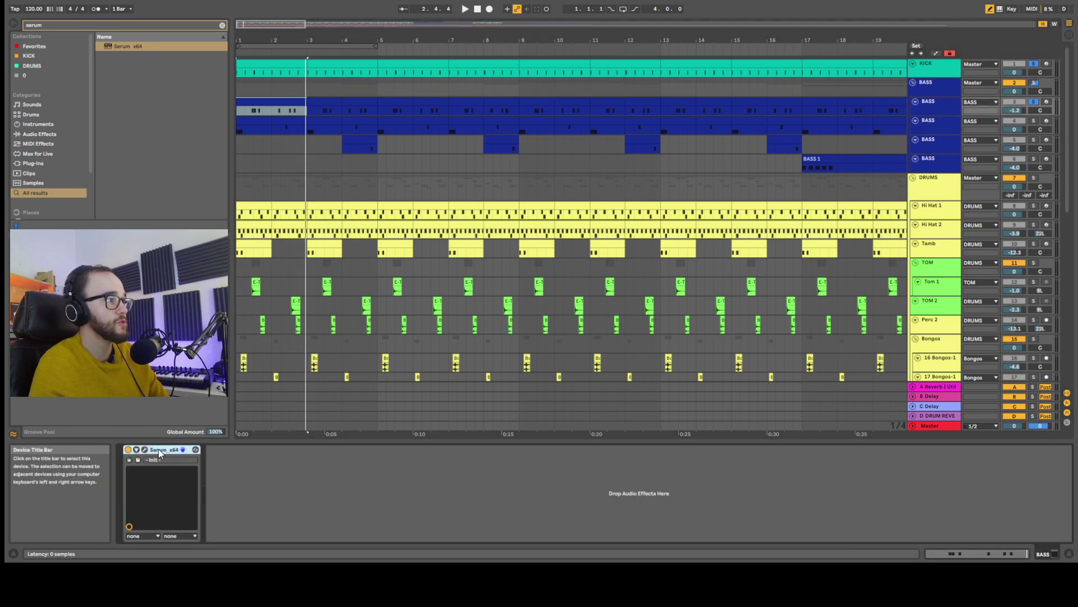
drag(868, 214, 932, 144)
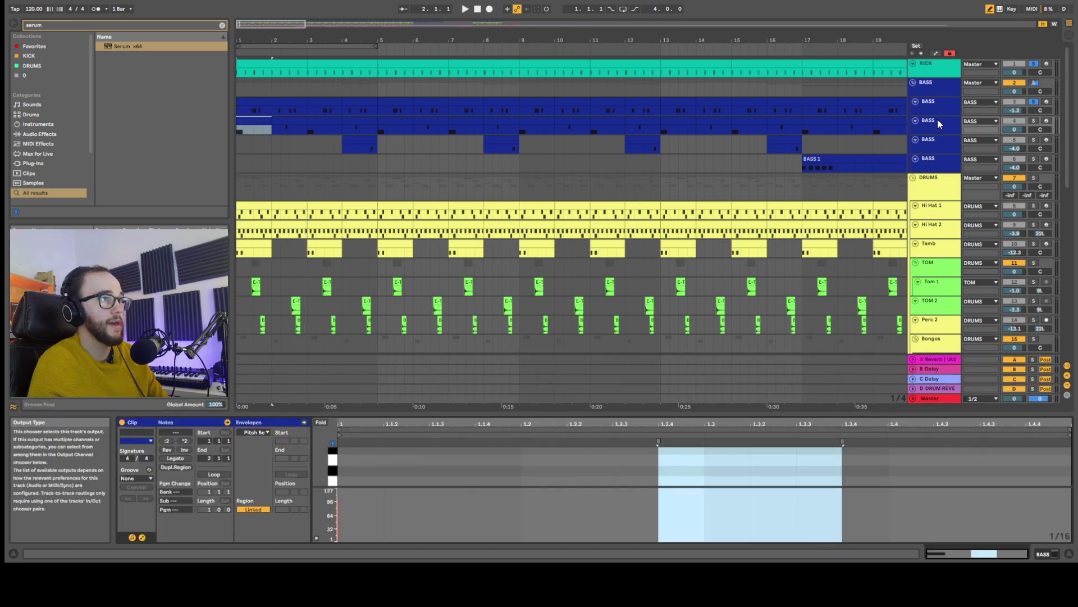
double_click(938, 122)
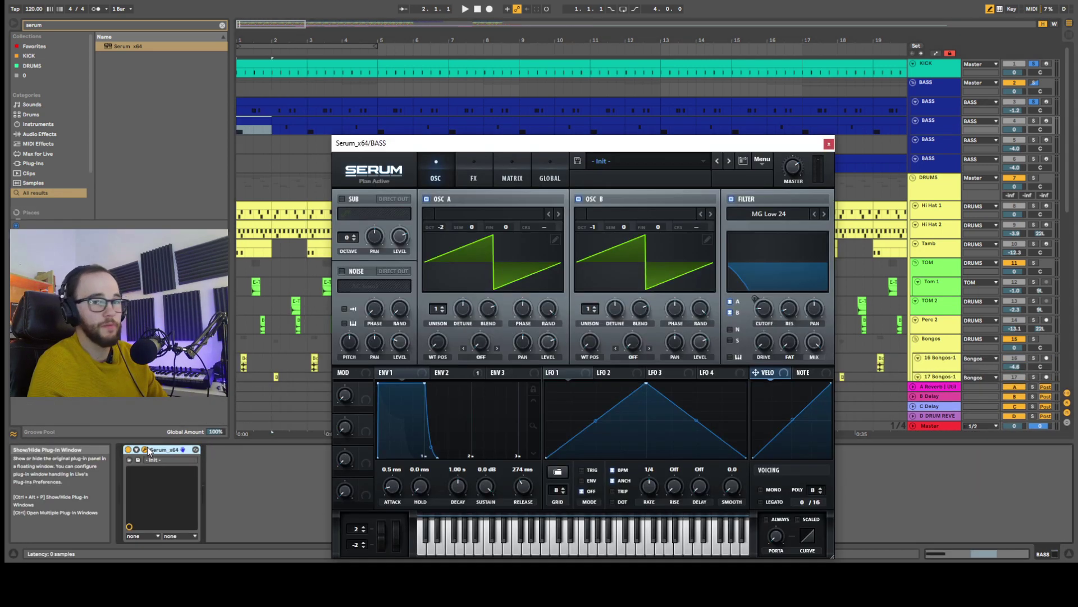
click(146, 450)
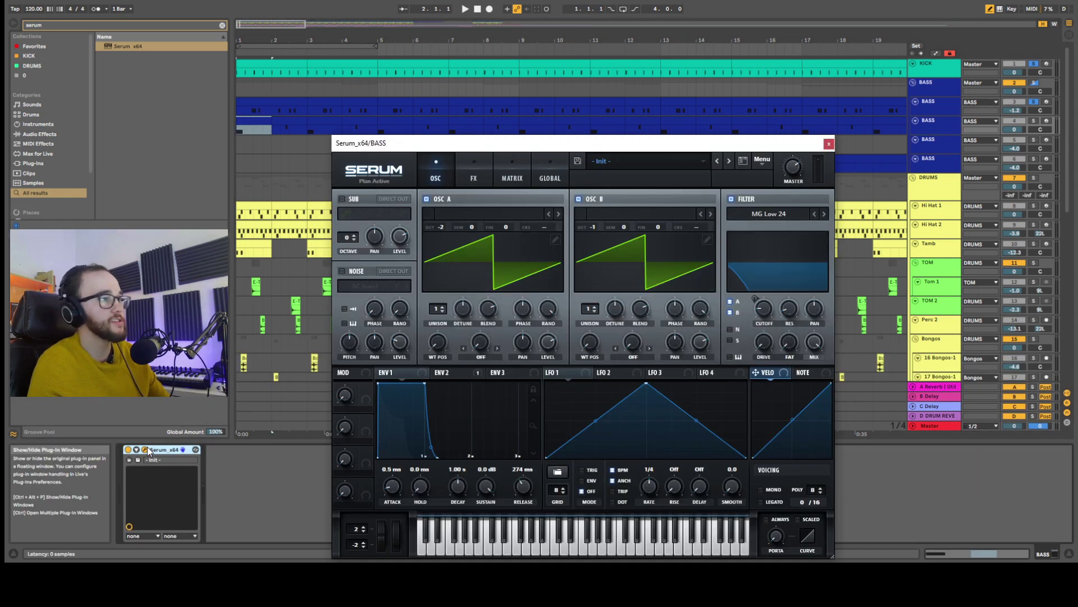
Set Env 2's release to 632 ms and play the second BASS track soloed.
drag(638, 143, 640, 117)
click(458, 348)
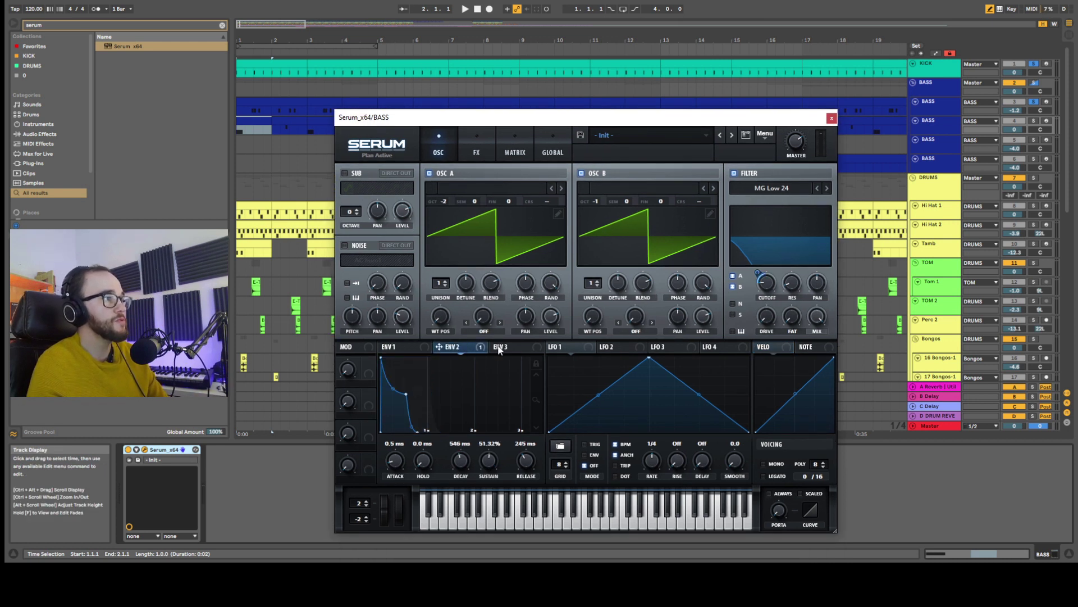
drag(527, 460, 530, 454)
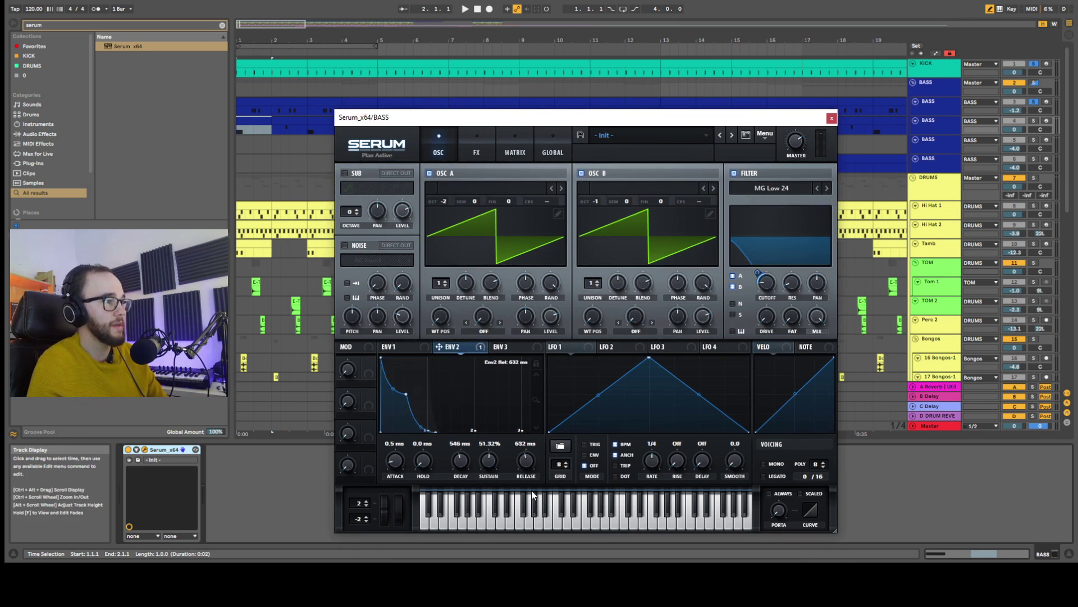
click(1034, 121)
key(space)
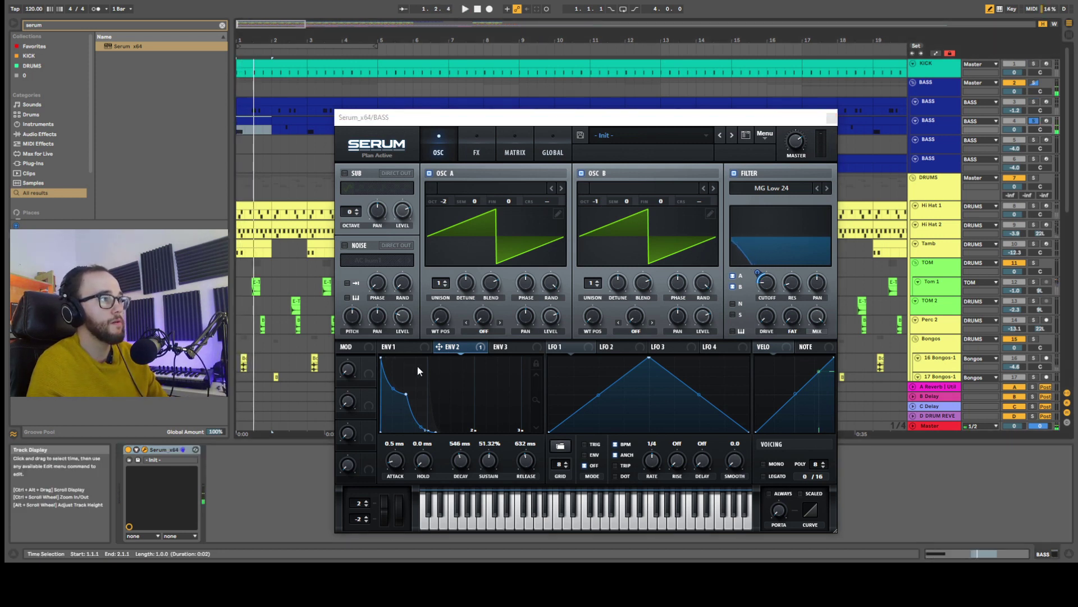
Raise the release of Env 1 and Env 2 to 1.59 s and set Env 2's sustain to 50% while auditioning the second BASS track.
click(395, 346)
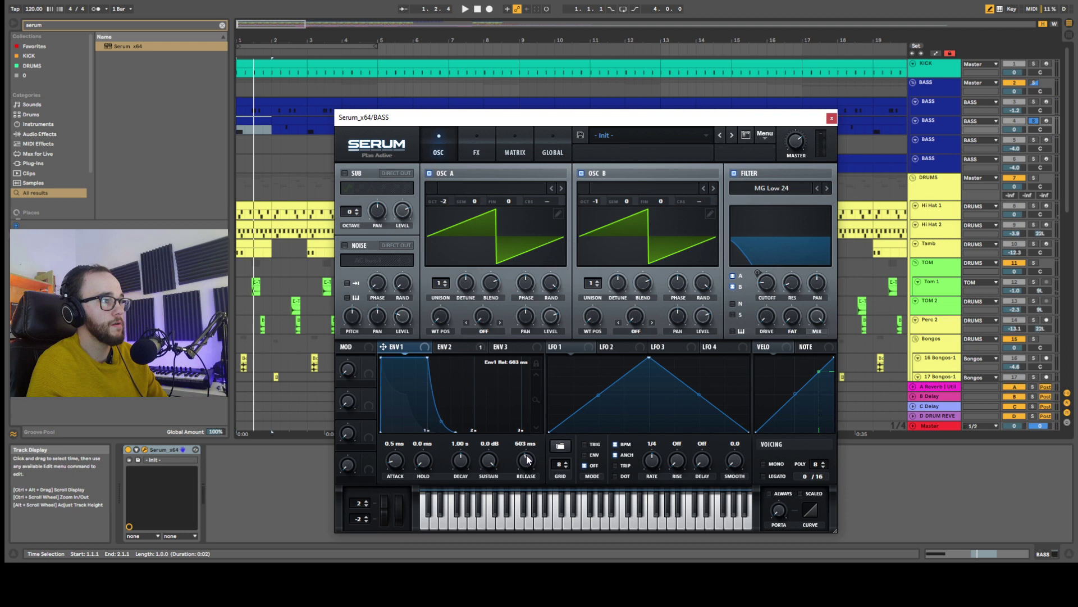
scroll(527, 458, up, 3)
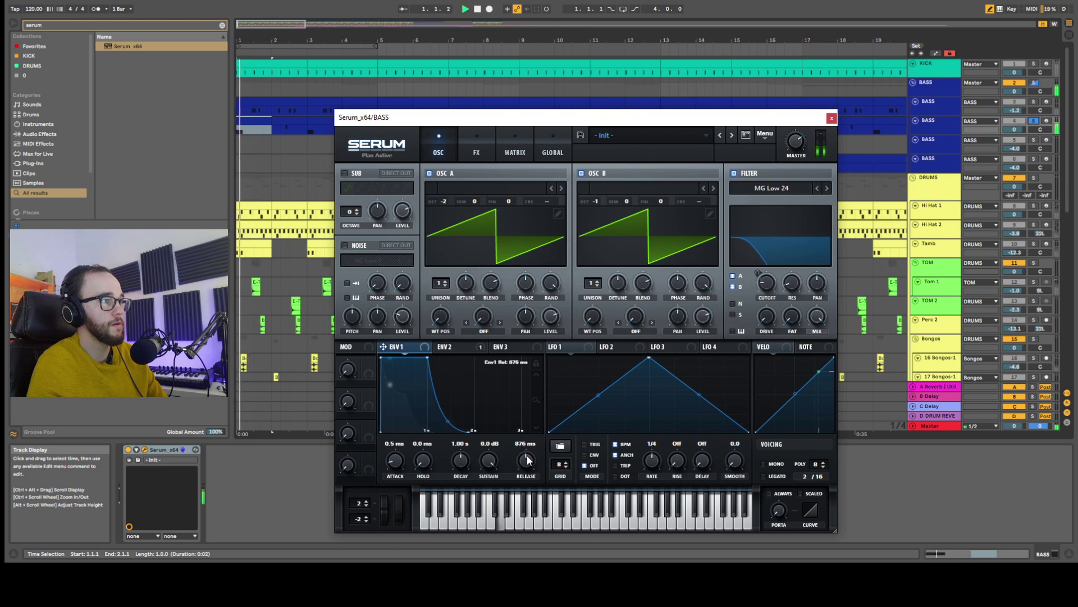
drag(439, 346, 763, 268)
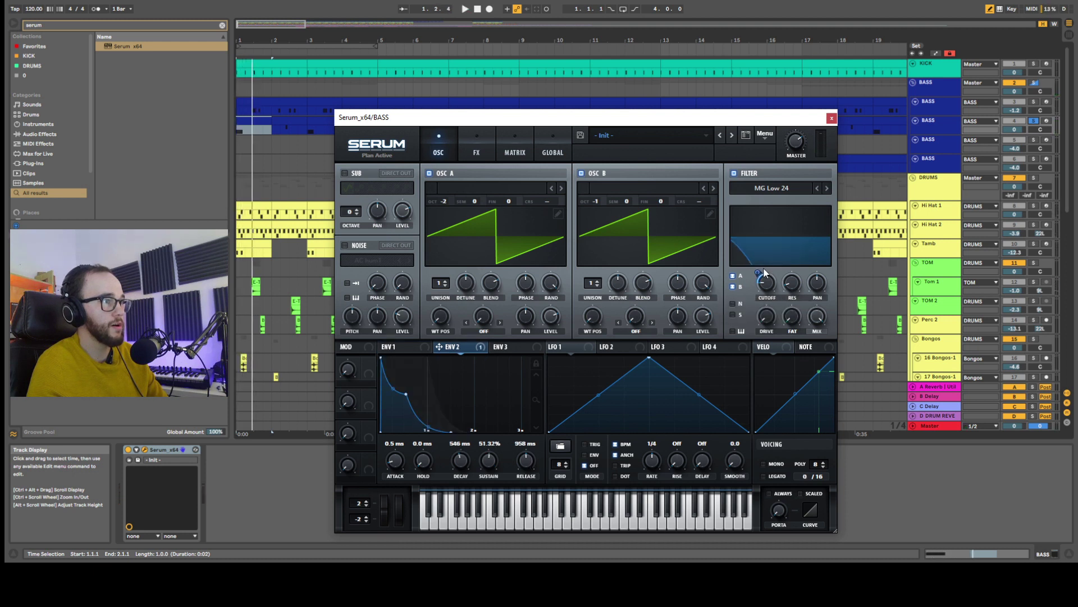
click(418, 348)
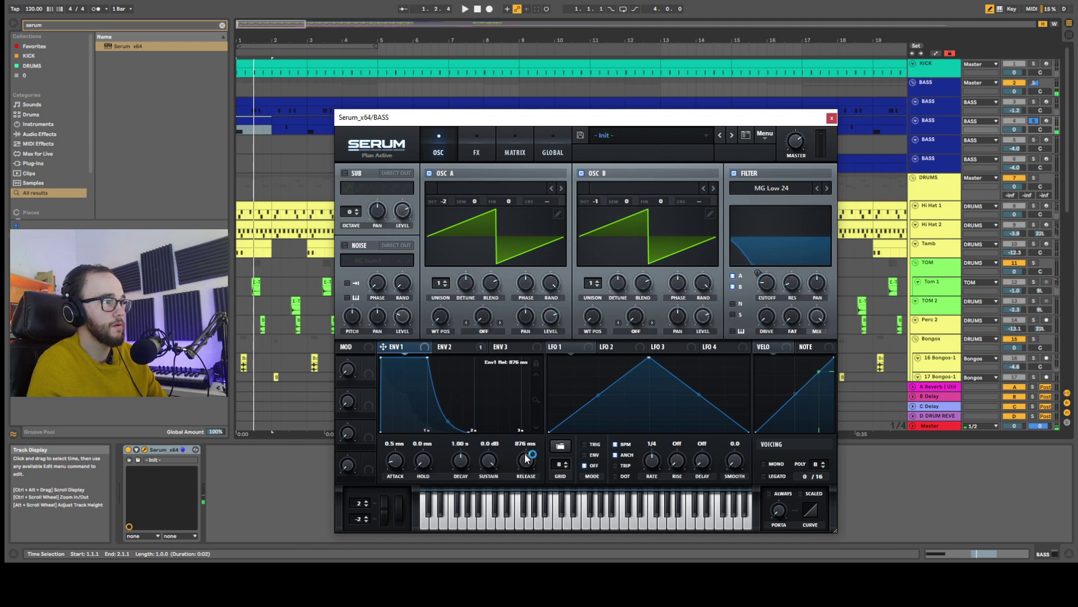
click(449, 347)
scroll(526, 457, up, 2)
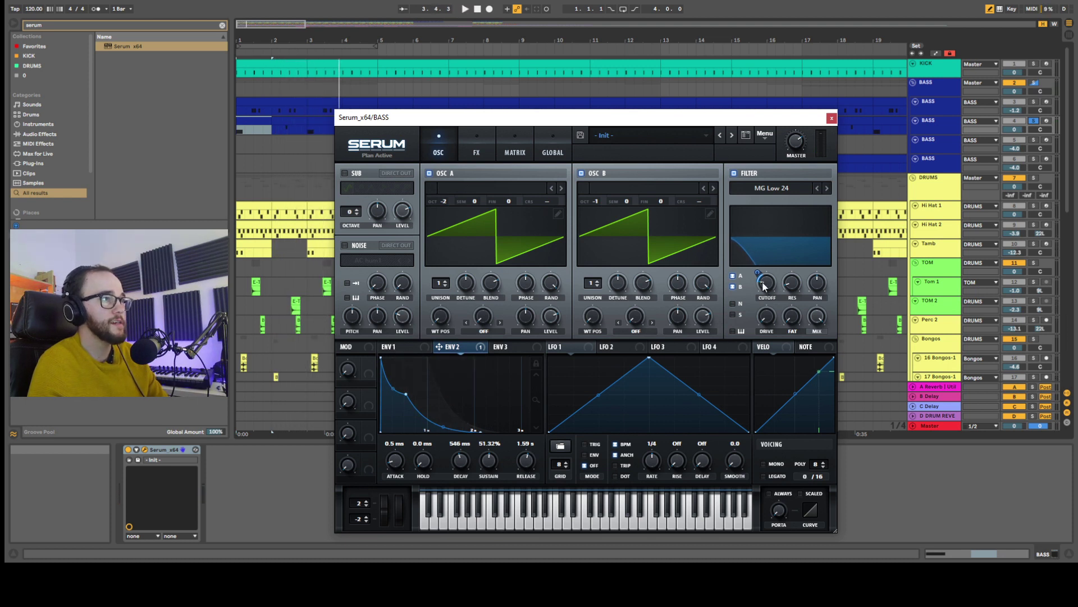
double_click(488, 461)
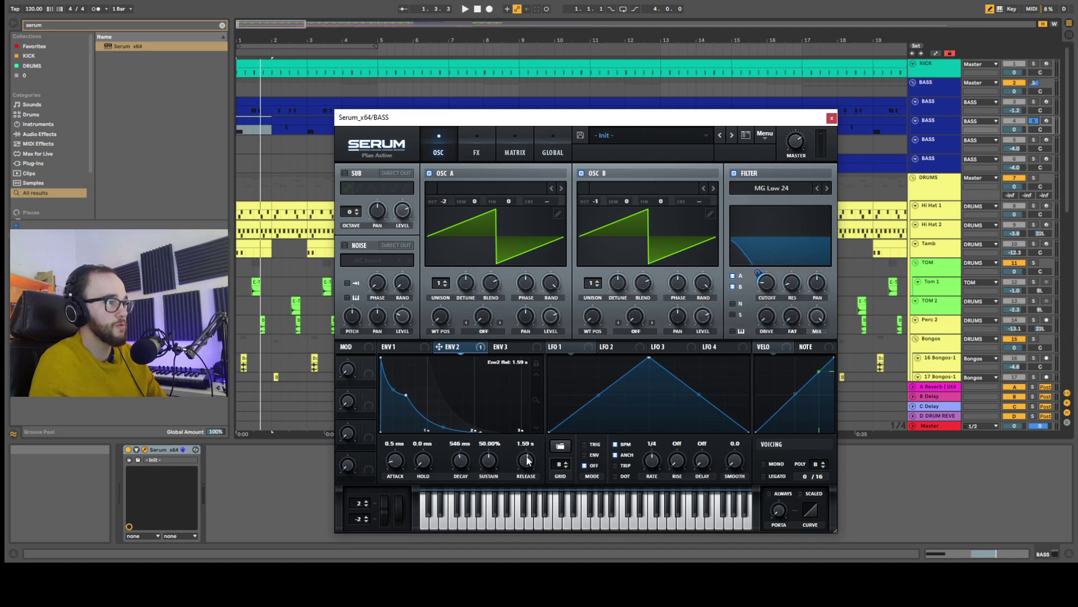
click(400, 347)
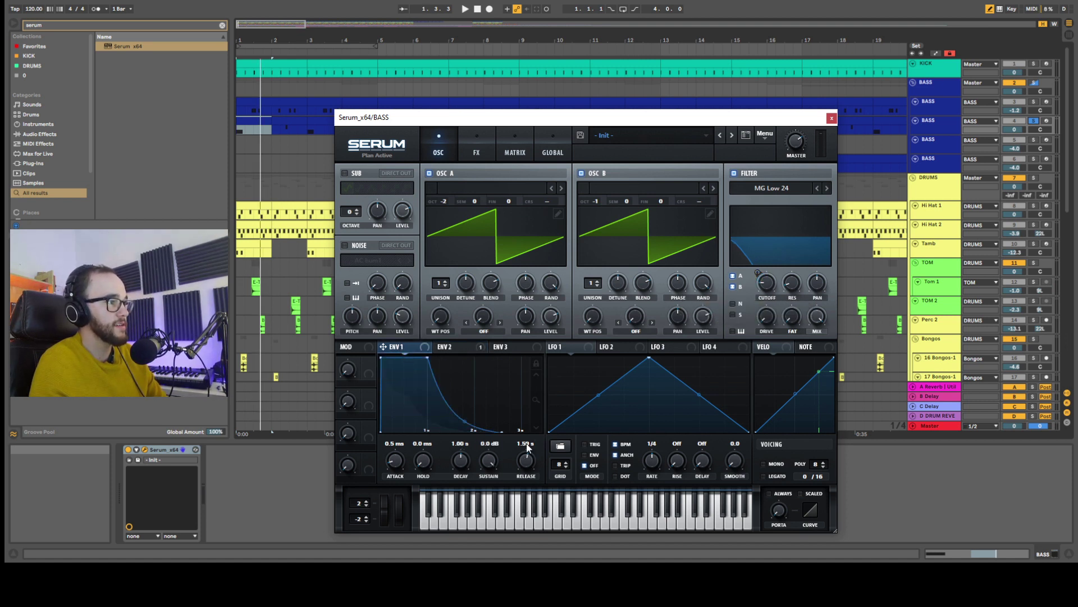
click(449, 347)
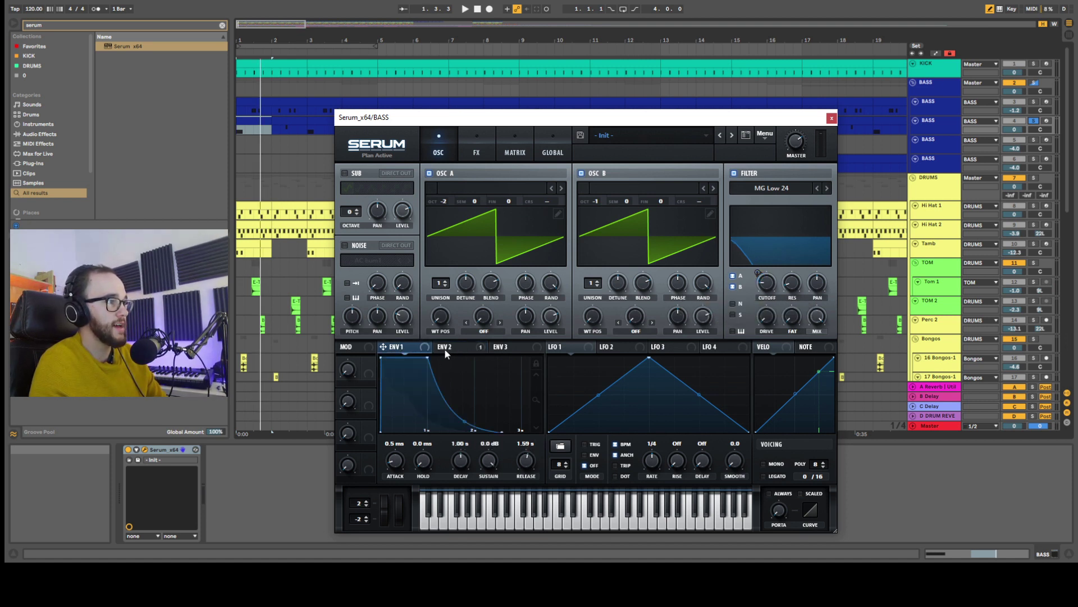
key(space)
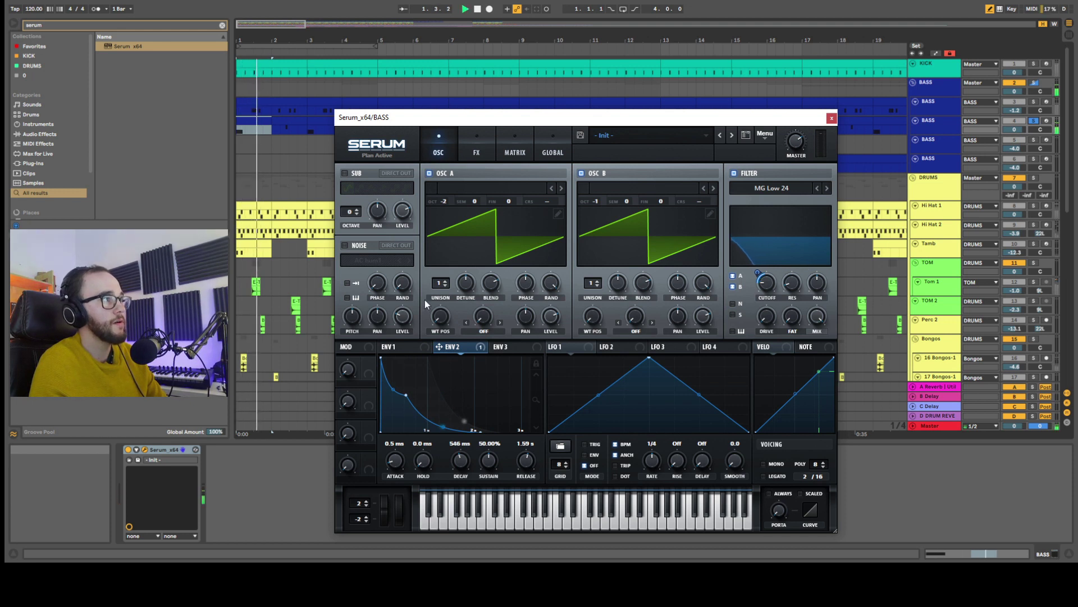
mouse_move(769, 290)
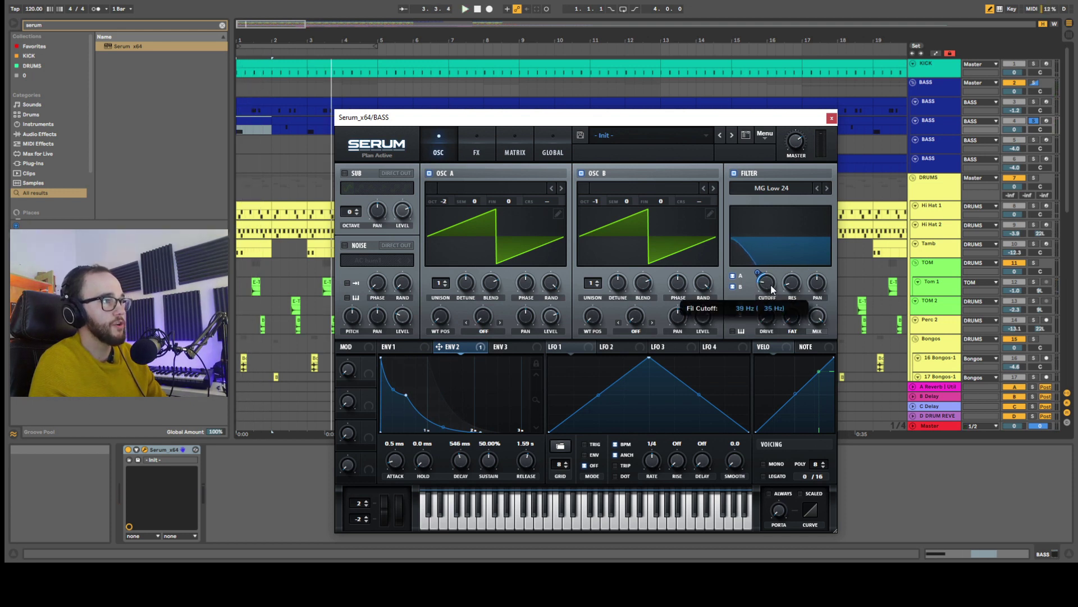
Solo the first BASS and KICK tracks alongside the second BASS track and play them together.
click(1038, 103)
ctrl+click(1033, 64)
key(space)
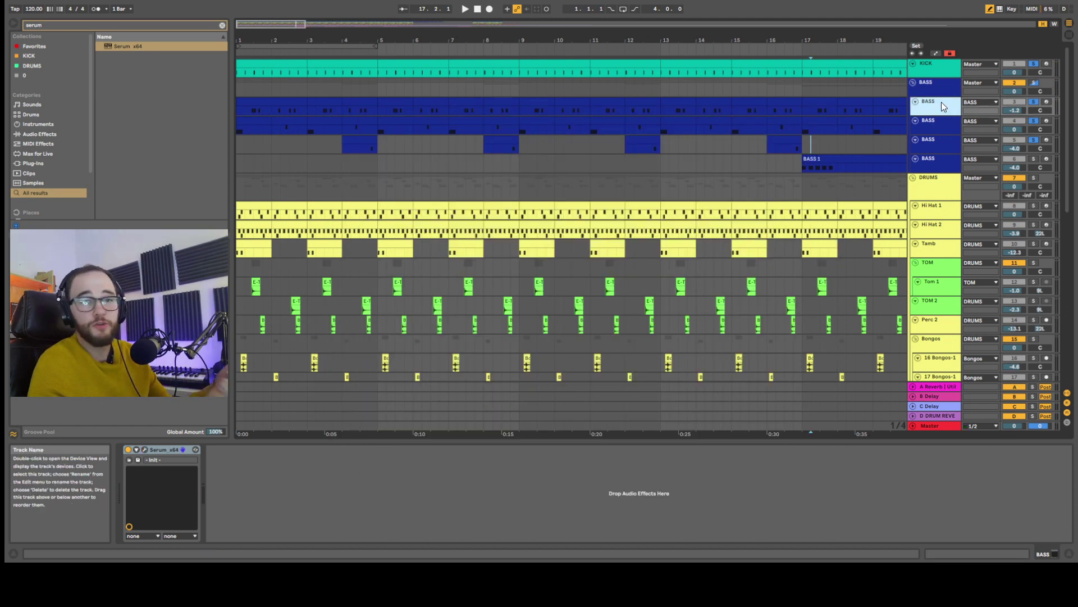
Open the third BASS track's Serum.
click(489, 142)
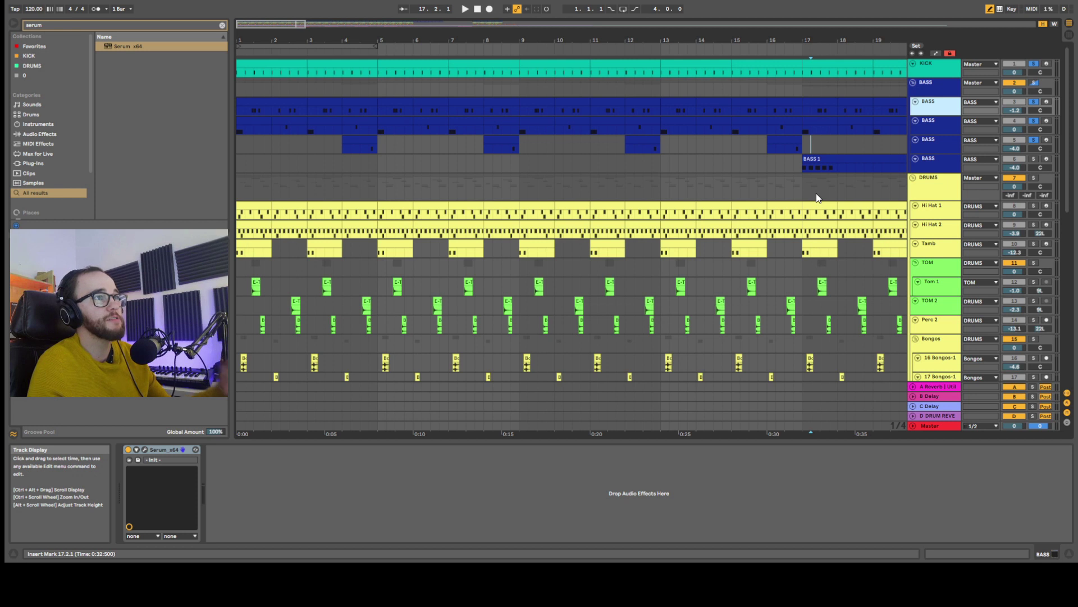
click(938, 121)
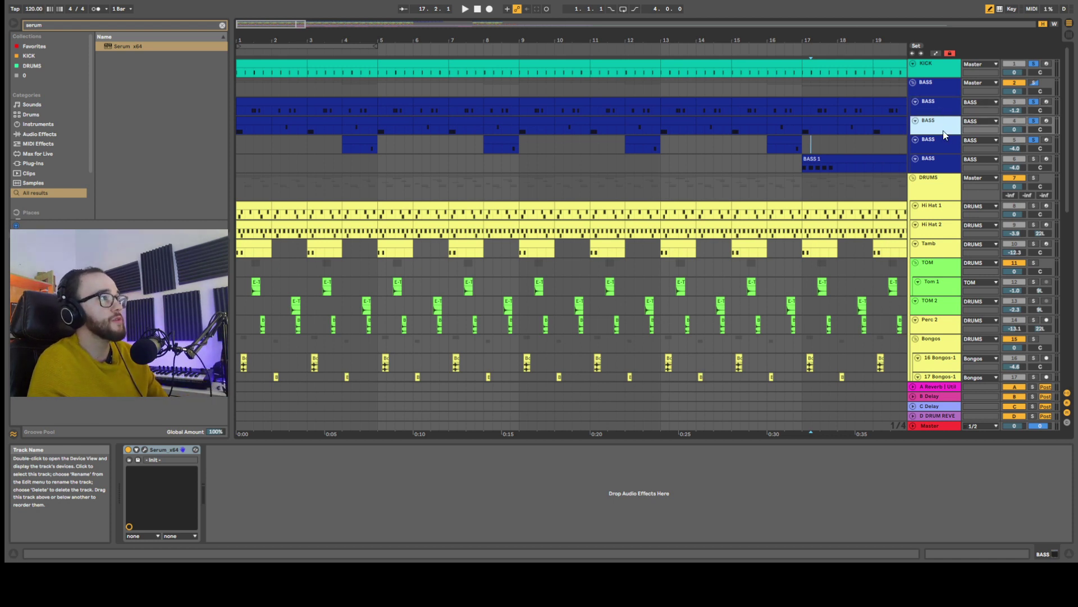
click(173, 458)
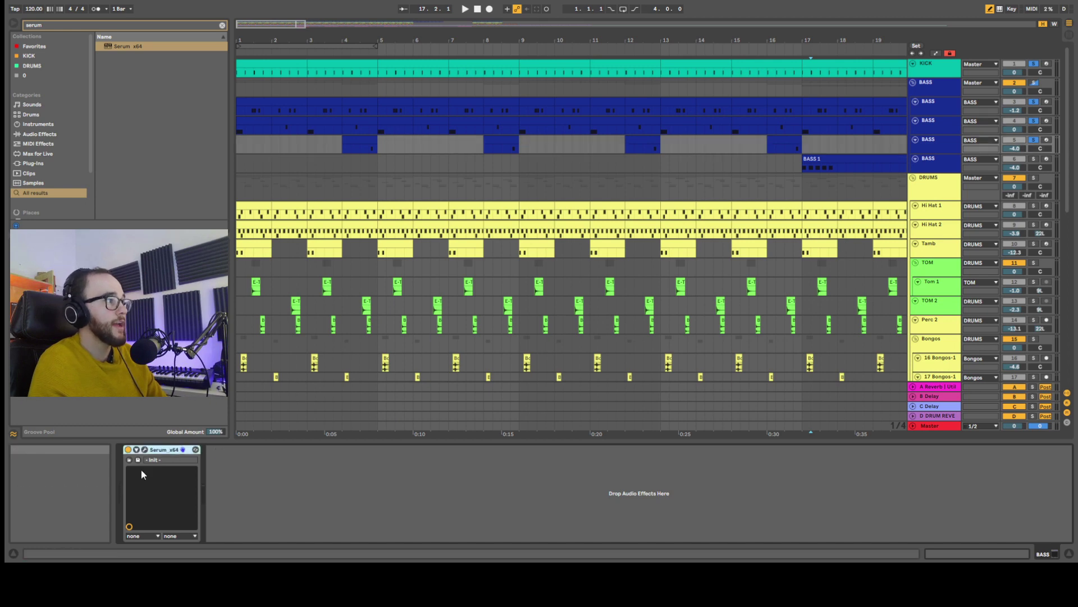
click(145, 449)
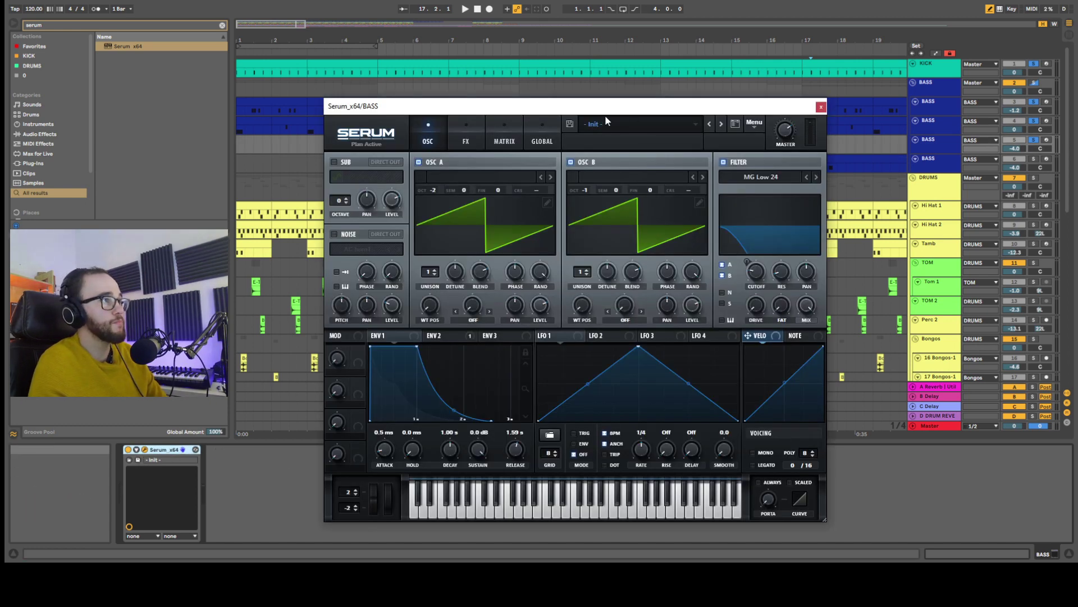
drag(606, 110, 601, 96)
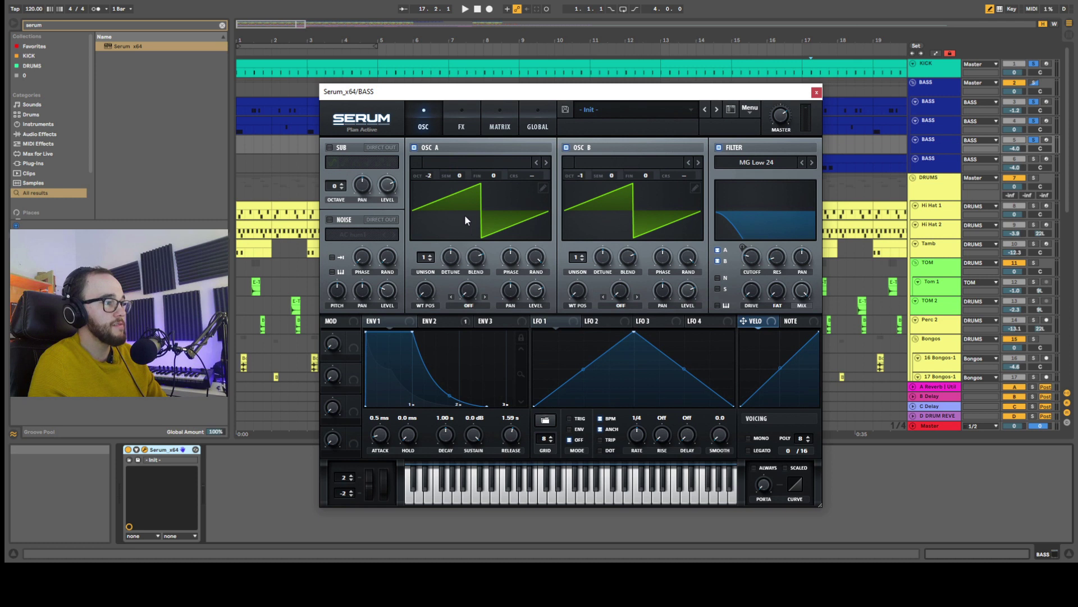
Set OSC B's octave to -2 and load the bipole_harmonic wavetable in OSC A and 4088 in OSC B.
mouse_move(583, 176)
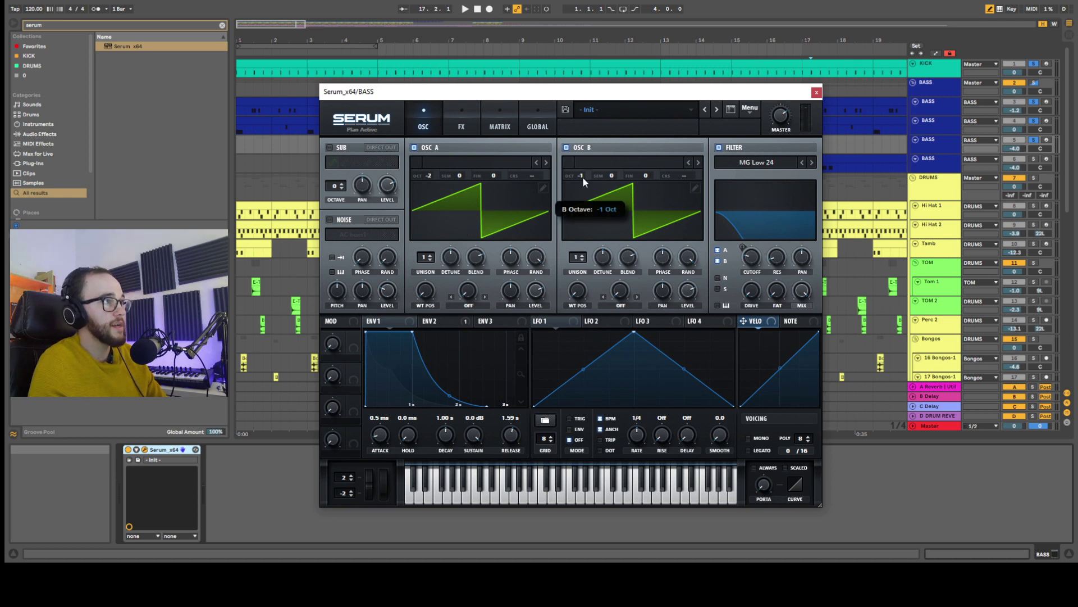
scroll(582, 187, down, 1)
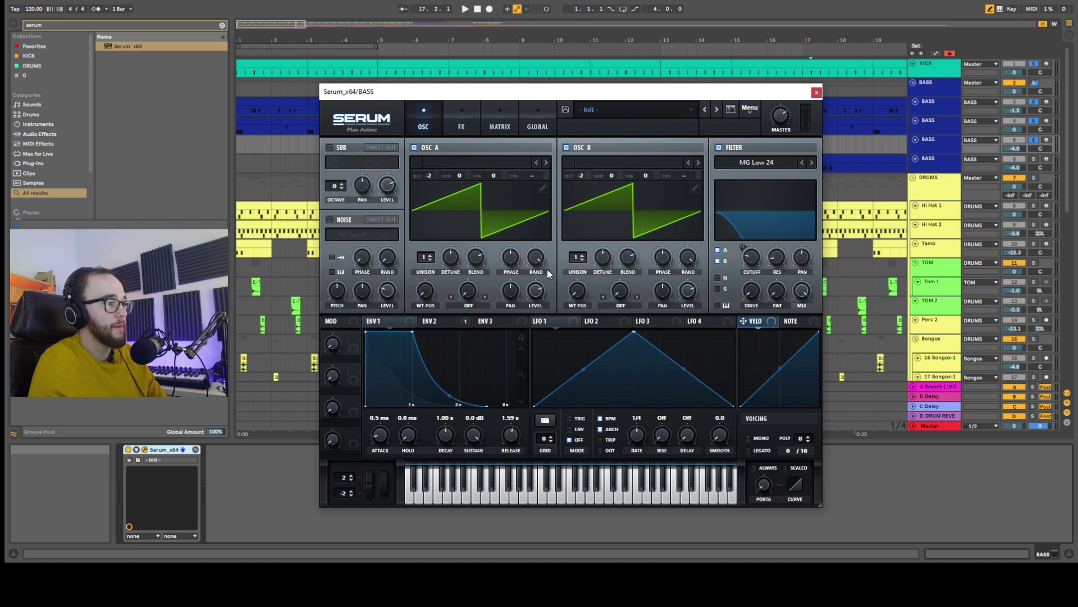
click(474, 167)
click(487, 195)
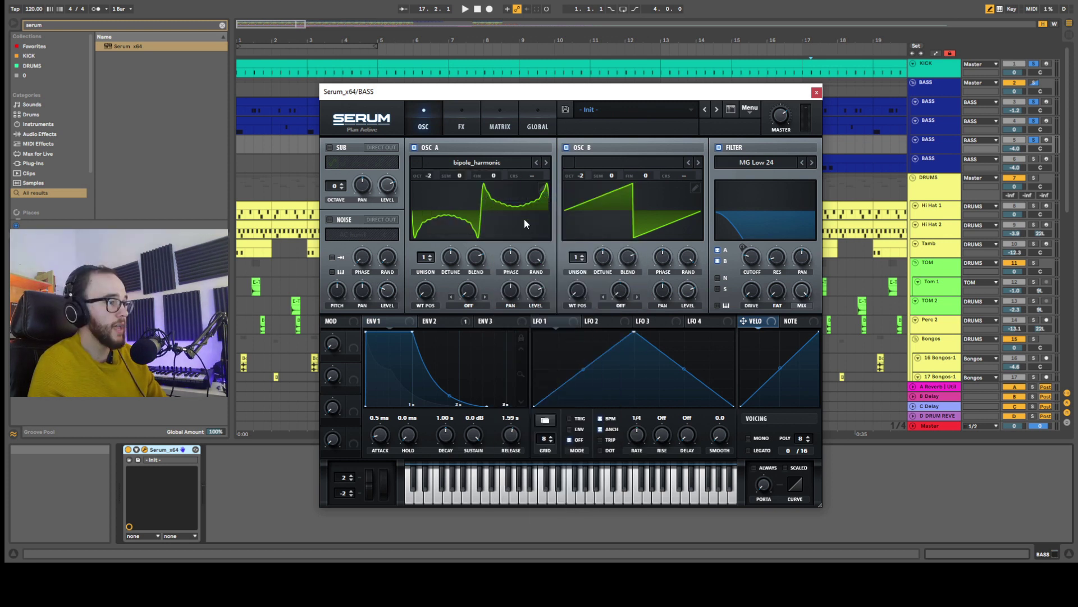
click(699, 163)
click(690, 162)
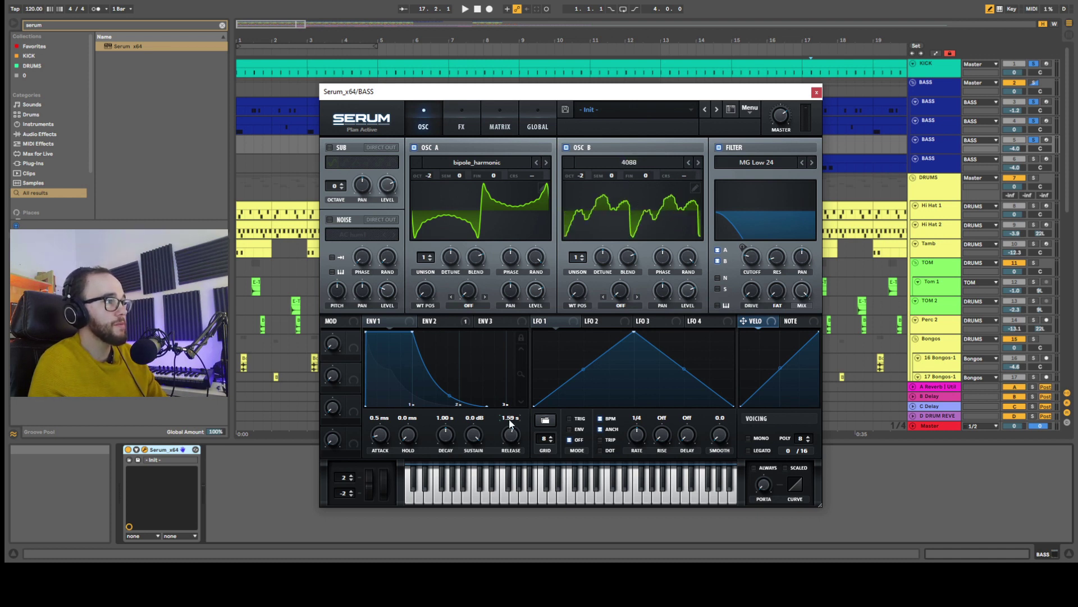
Set Env 1's release to 1.29 s and the filter cutoff to 59 Hz in the third BASS track's Serum.
drag(514, 435, 516, 443)
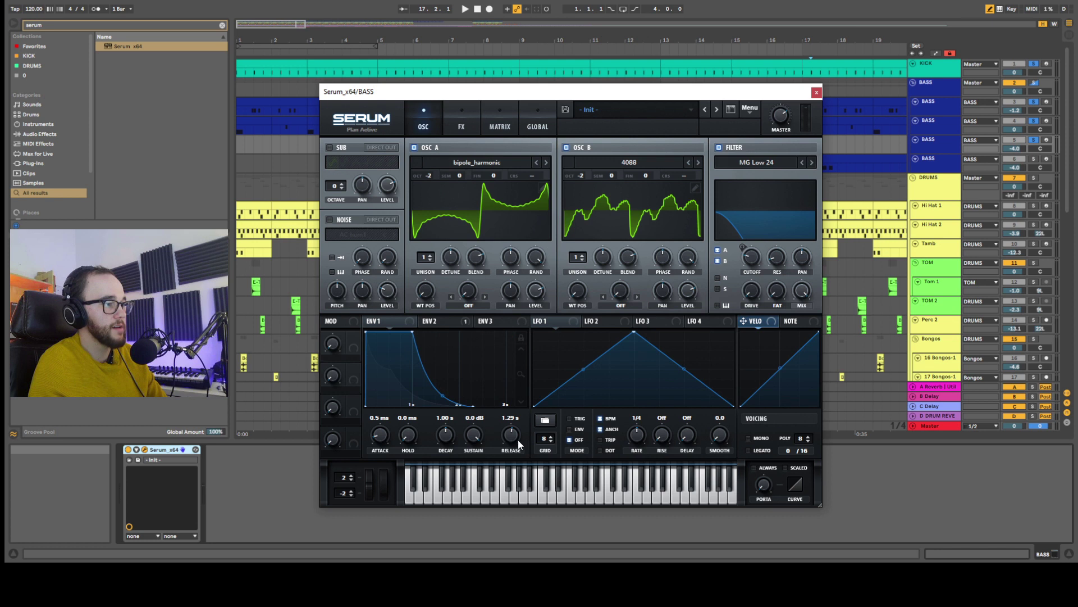
click(432, 320)
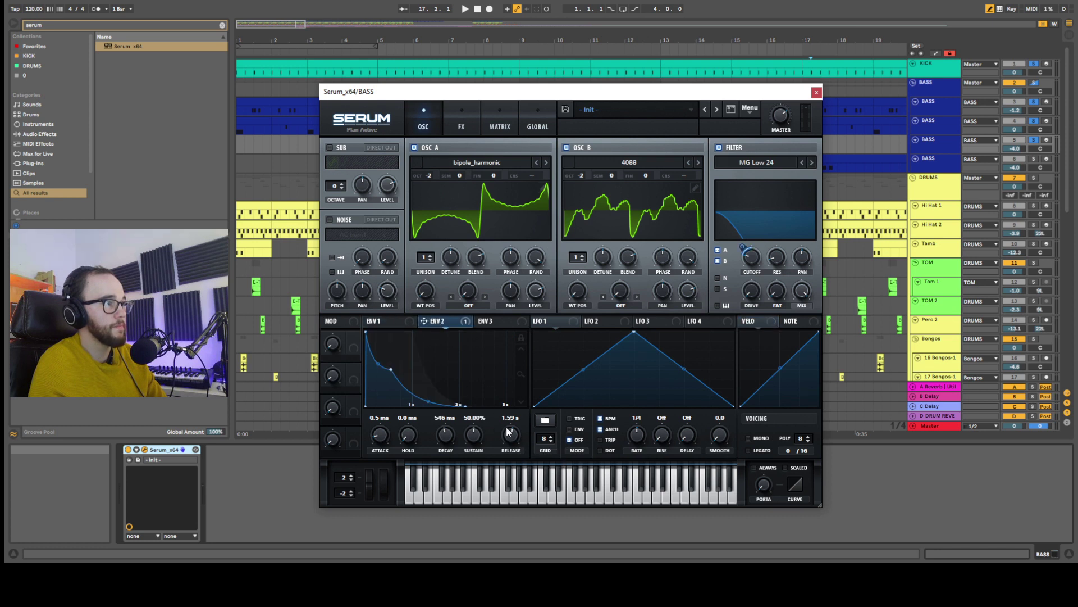
click(382, 322)
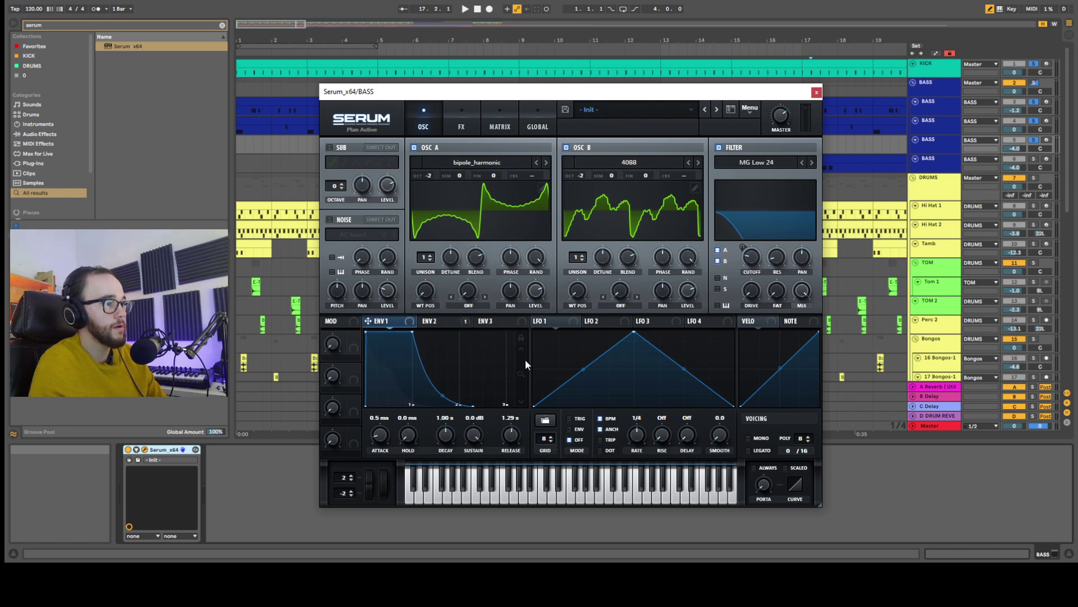
drag(751, 257, 753, 262)
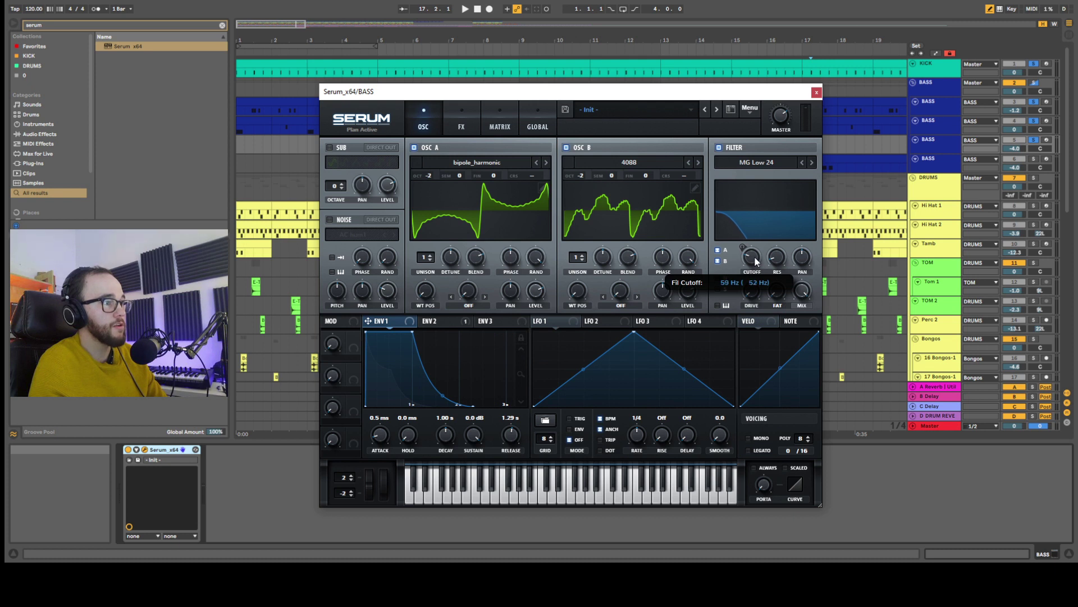
Close Serum, solo only the third BASS track and play it briefly from 4.4.1.
click(816, 92)
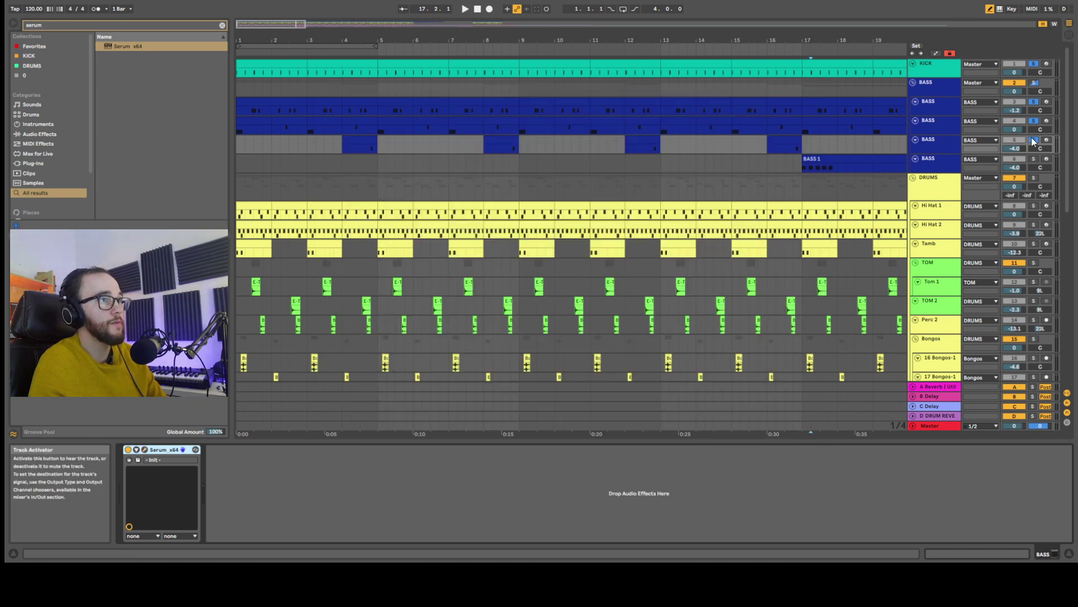
click(1034, 140)
click(369, 147)
key(space)
key(space)
Reopen the third BASS track's Serum and set OSC A's warp mode to FM (from B).
click(145, 449)
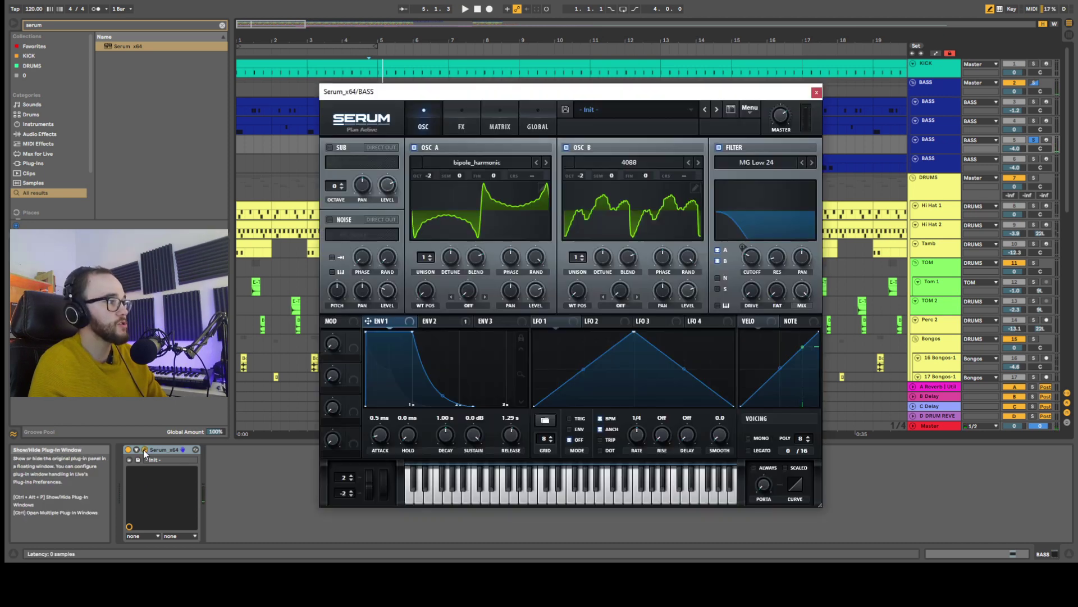
drag(560, 97, 559, 86)
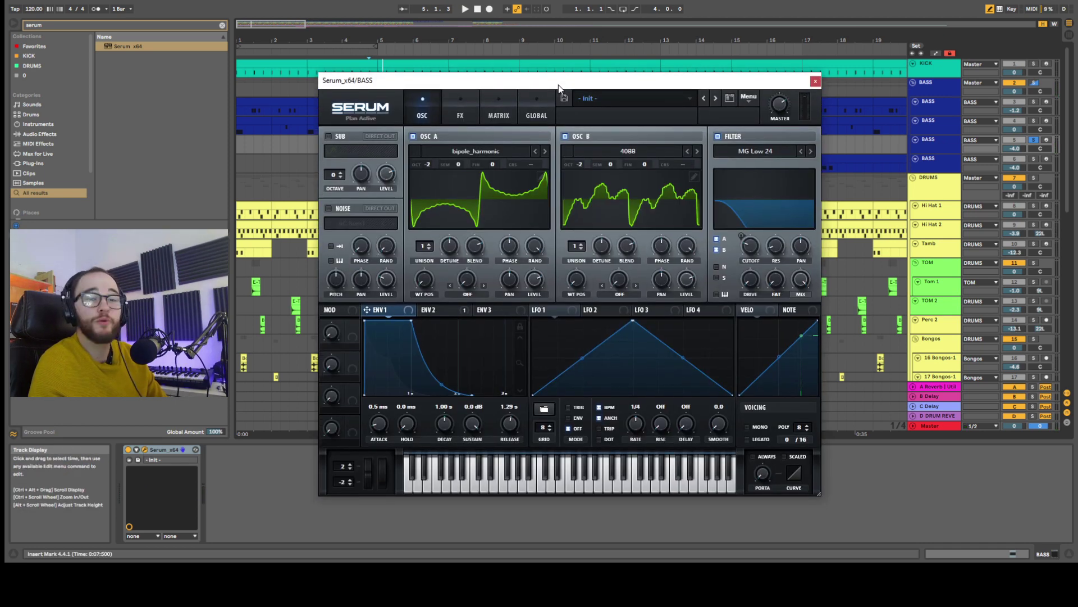
click(475, 297)
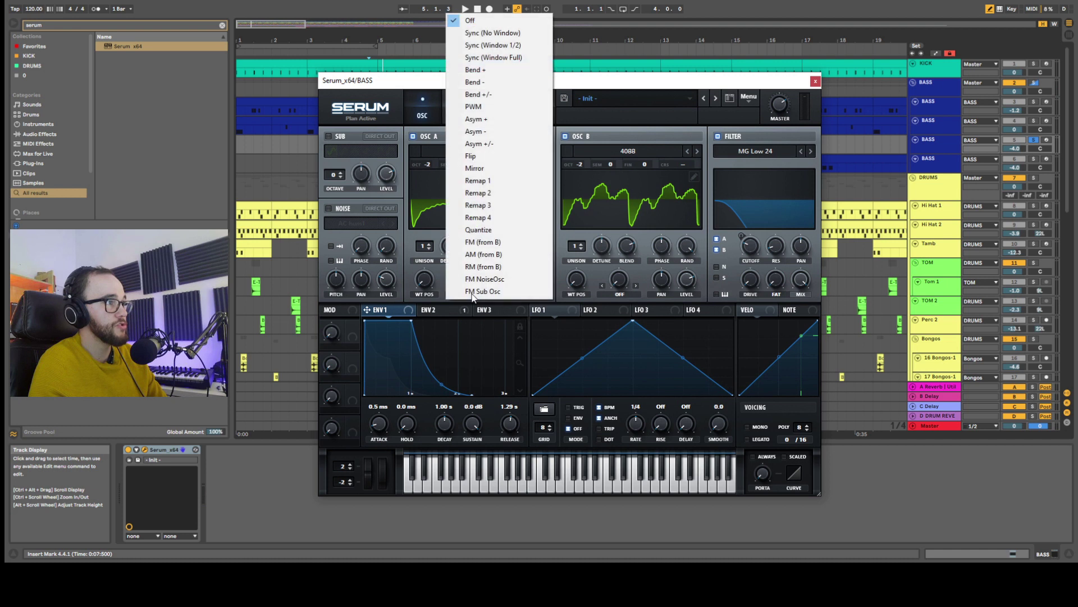
click(482, 242)
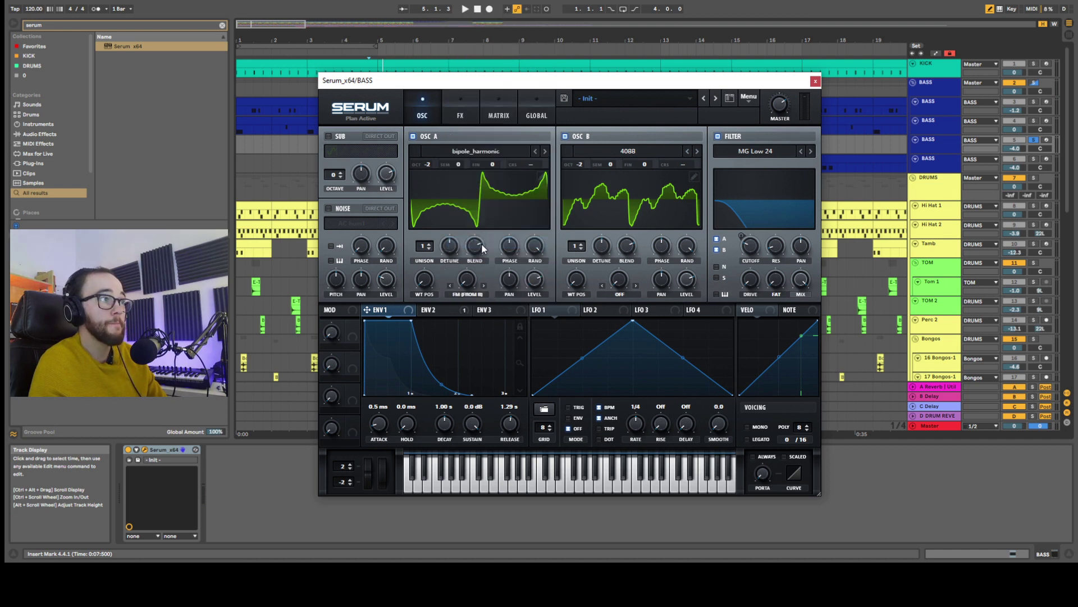
click(471, 286)
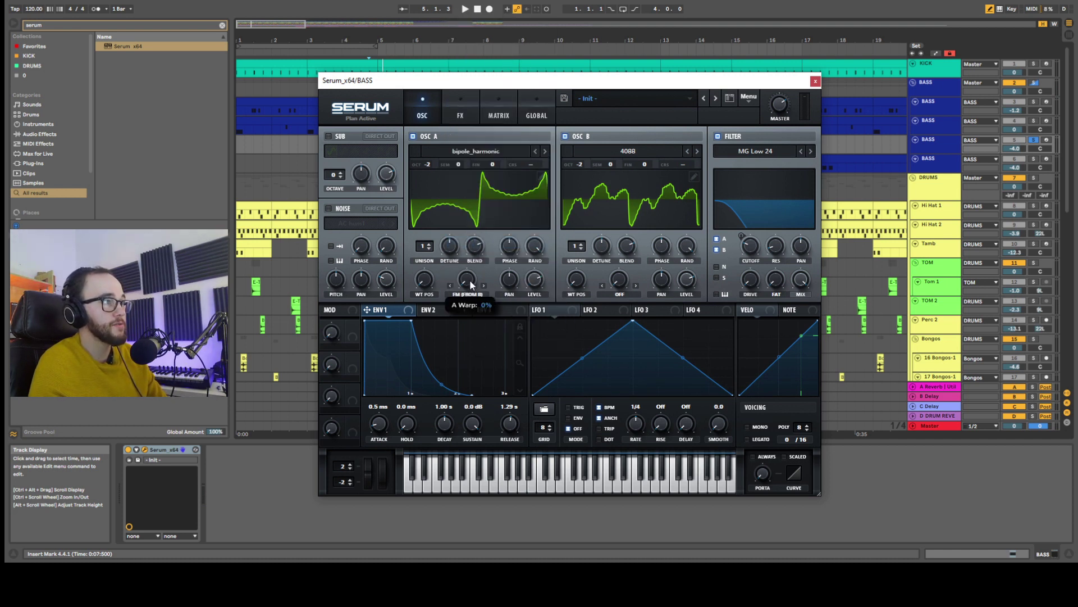
Set the unison of OSC A and OSC B to 3 voices each and lower the detune of both.
click(433, 247)
click(432, 247)
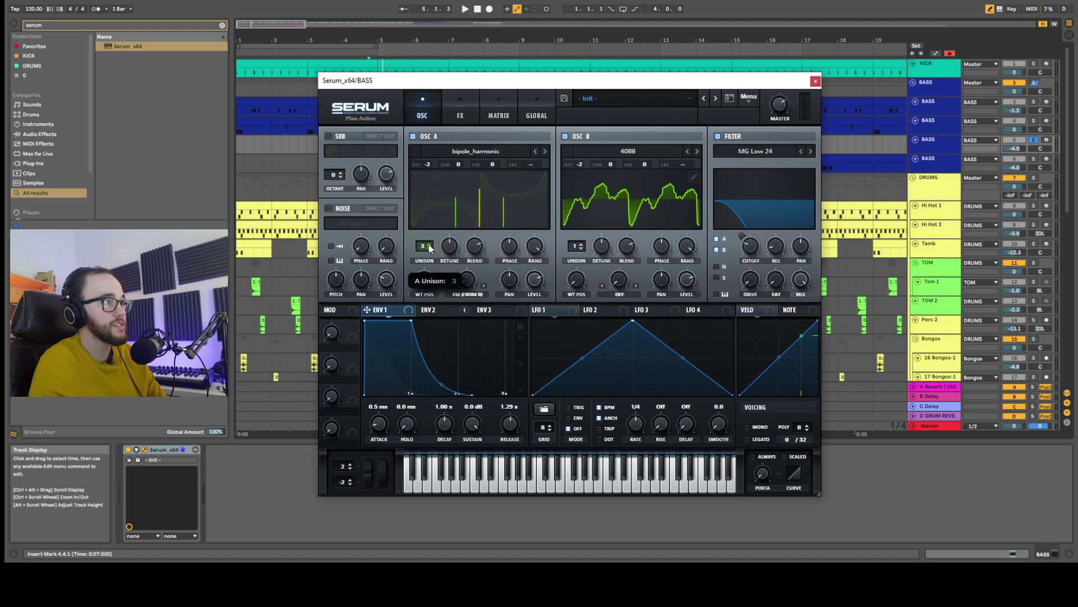
click(581, 246)
click(581, 245)
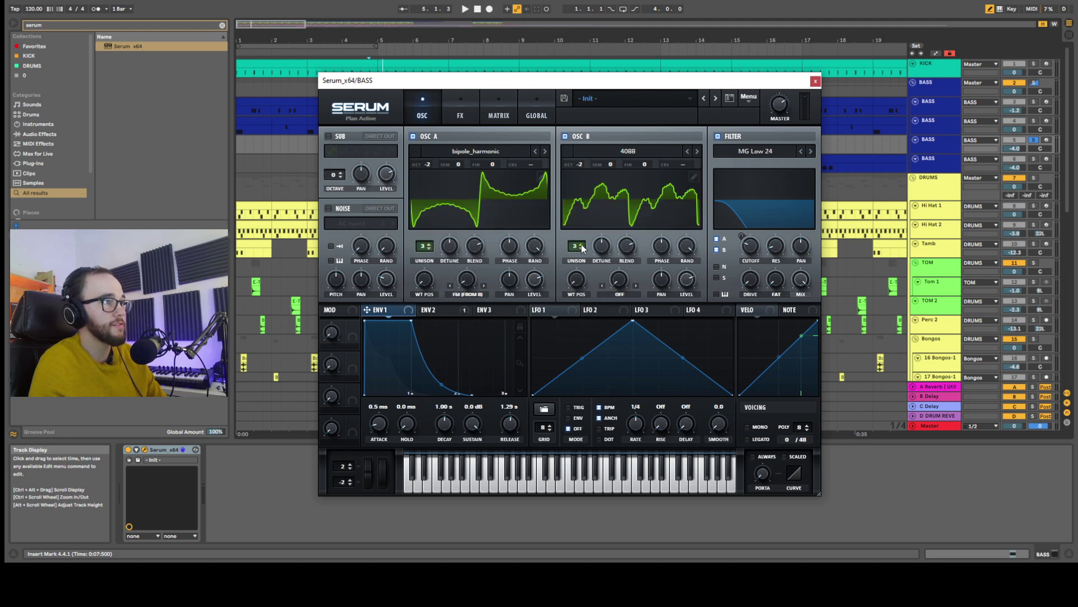
mouse_move(601, 250)
drag(597, 272, 598, 290)
drag(450, 247, 458, 289)
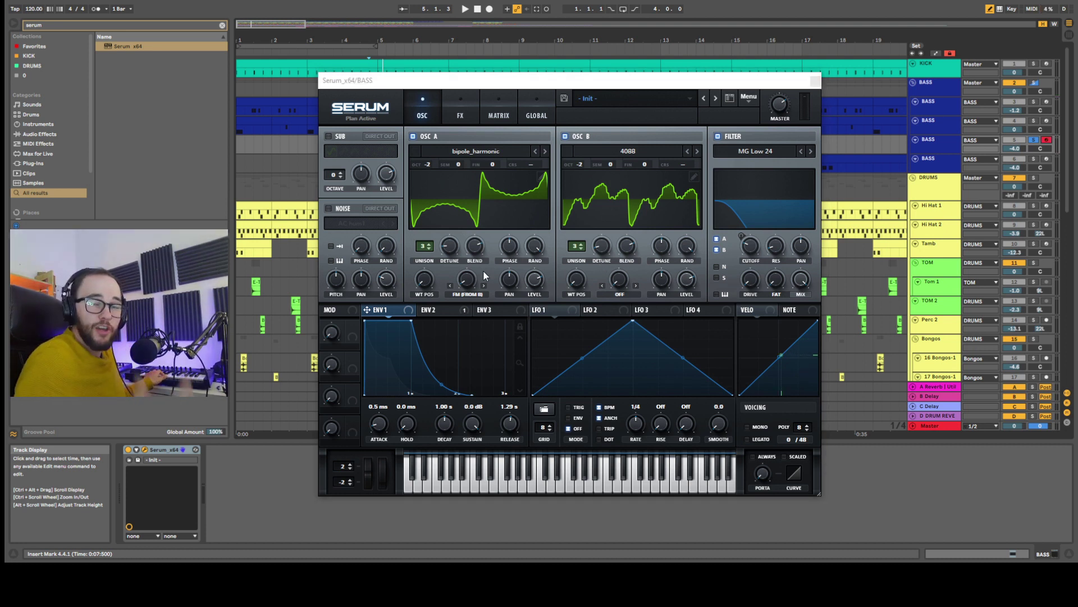
Set the filter cutoff to 68 Hz and Env 2's release to 916 ms while auditioning OSC A's FM warp amount.
drag(467, 287, 745, 232)
mouse_move(467, 281)
mouse_down()
mouse_move(475, 257)
mouse_move(463, 339)
mouse_move(466, 276)
mouse_up()
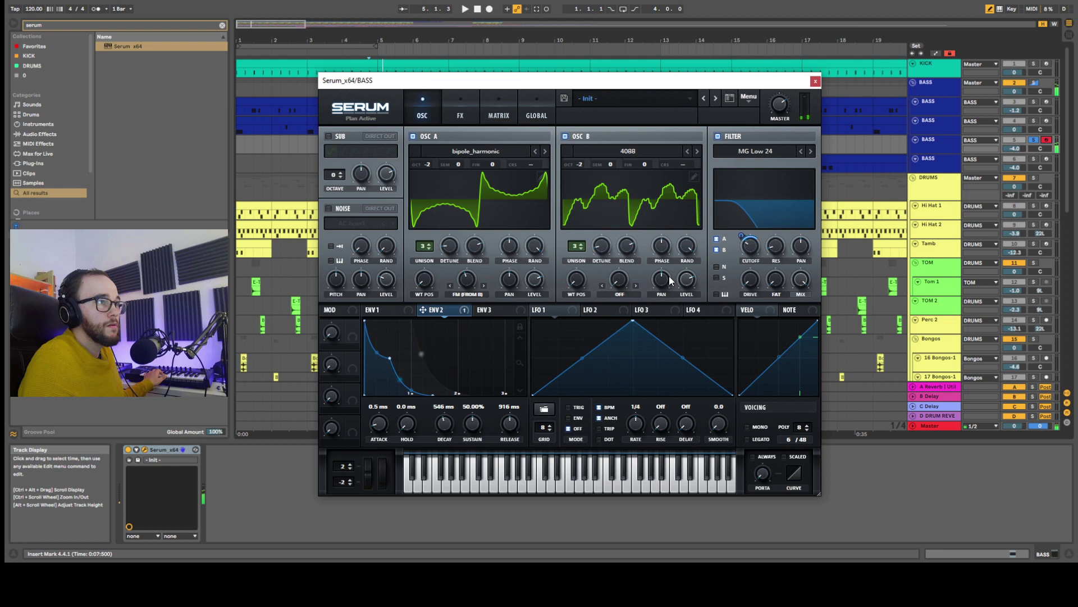
mouse_move(690, 274)
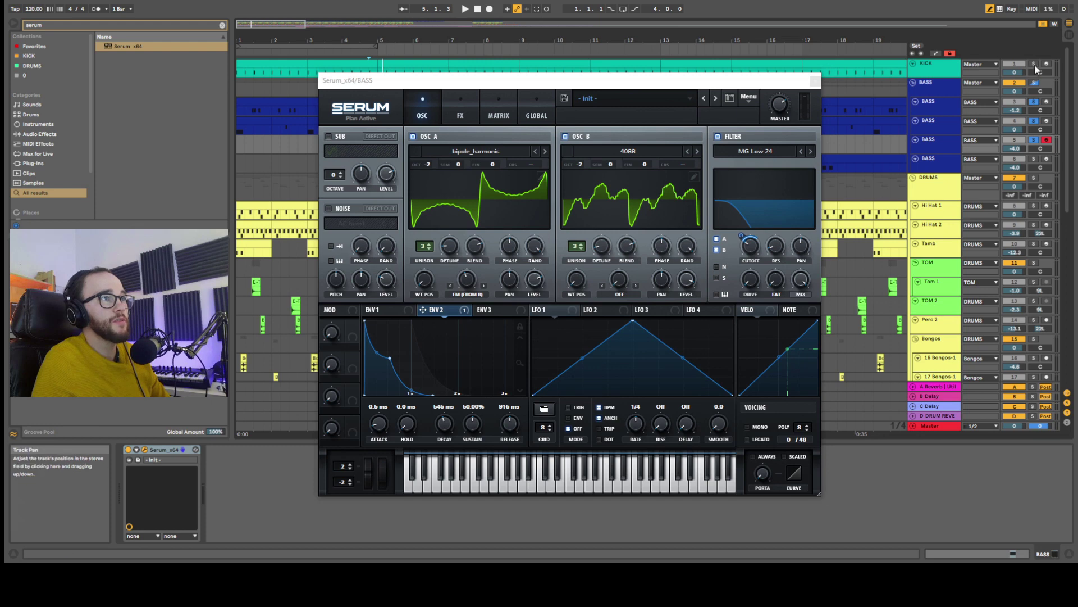
Play the KICK and first three BASS tracks together from bar 3, and recheck the third BASS track's filter cutoff in Serum.
click(815, 80)
key(space)
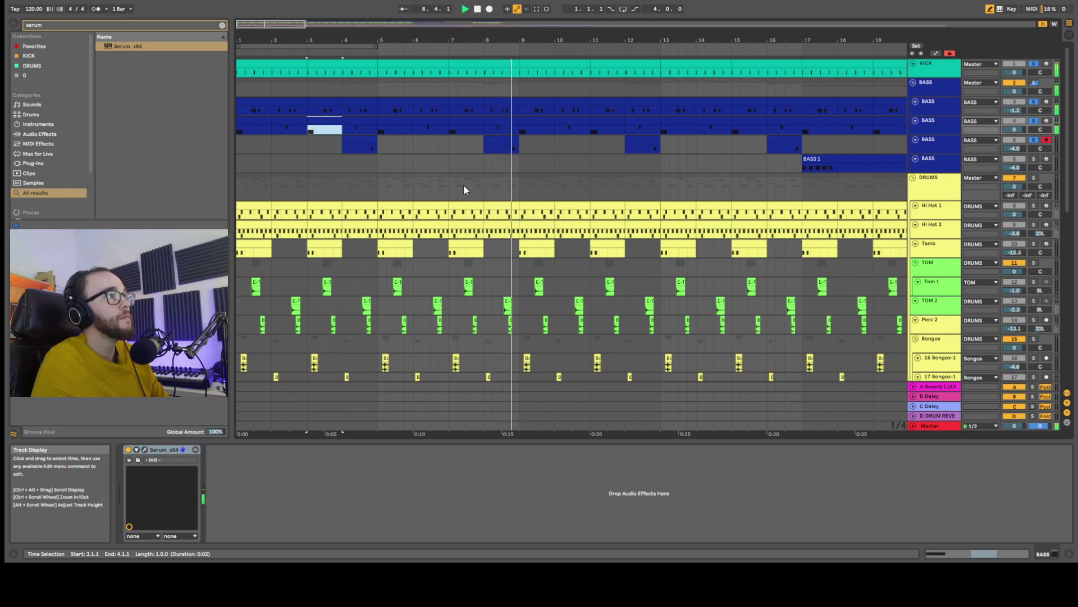
key(space)
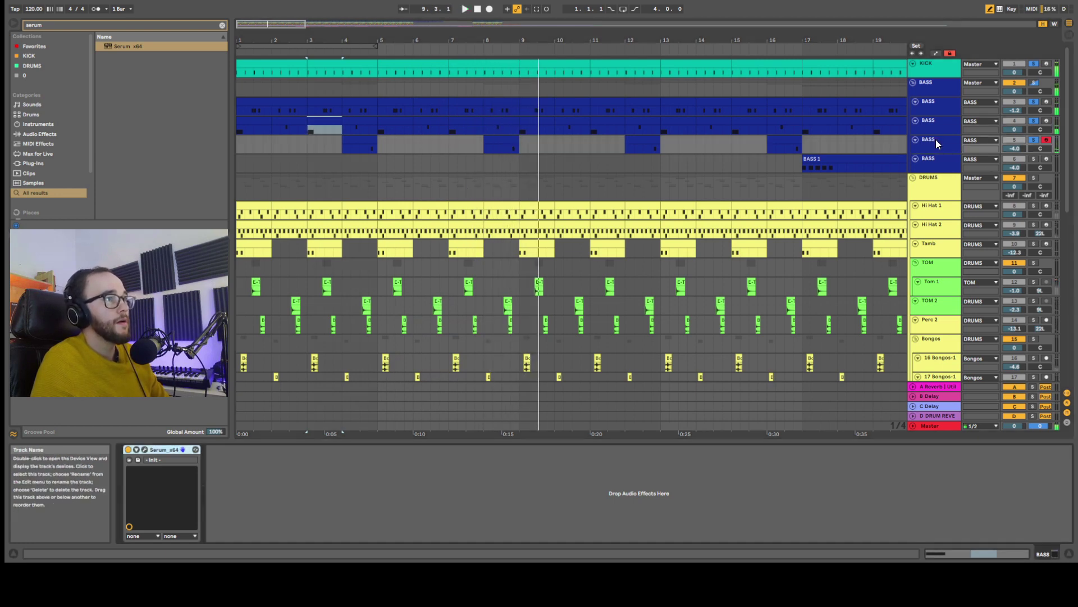
click(145, 450)
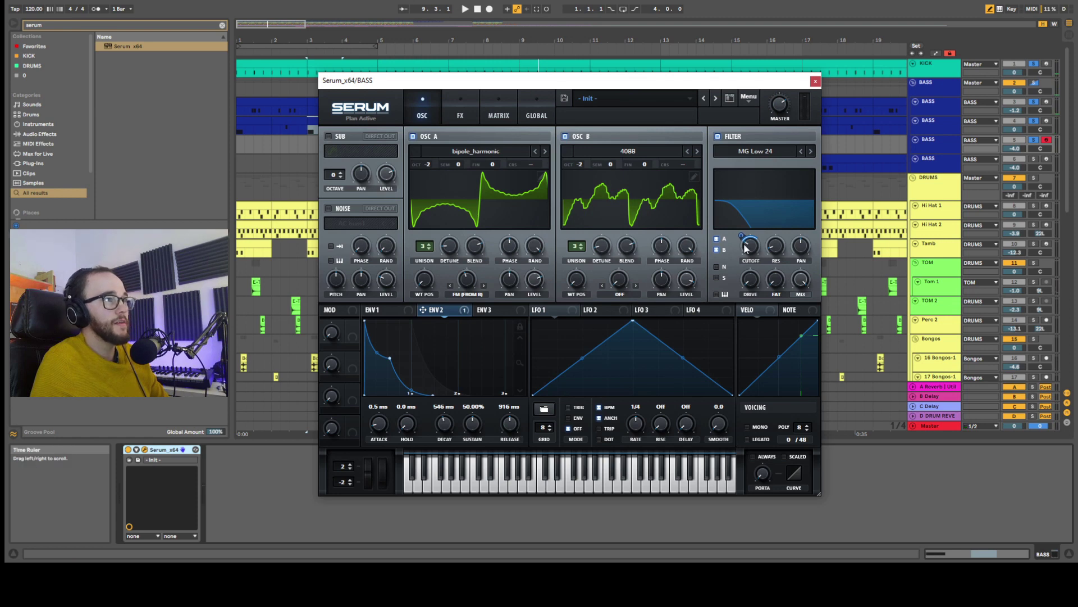
mouse_move(751, 251)
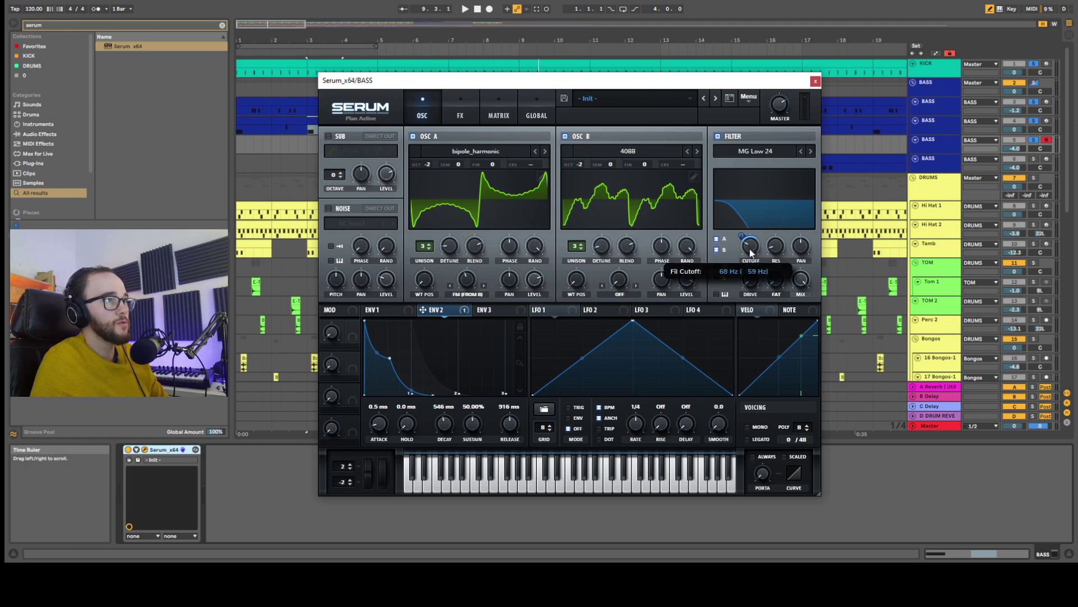
click(816, 81)
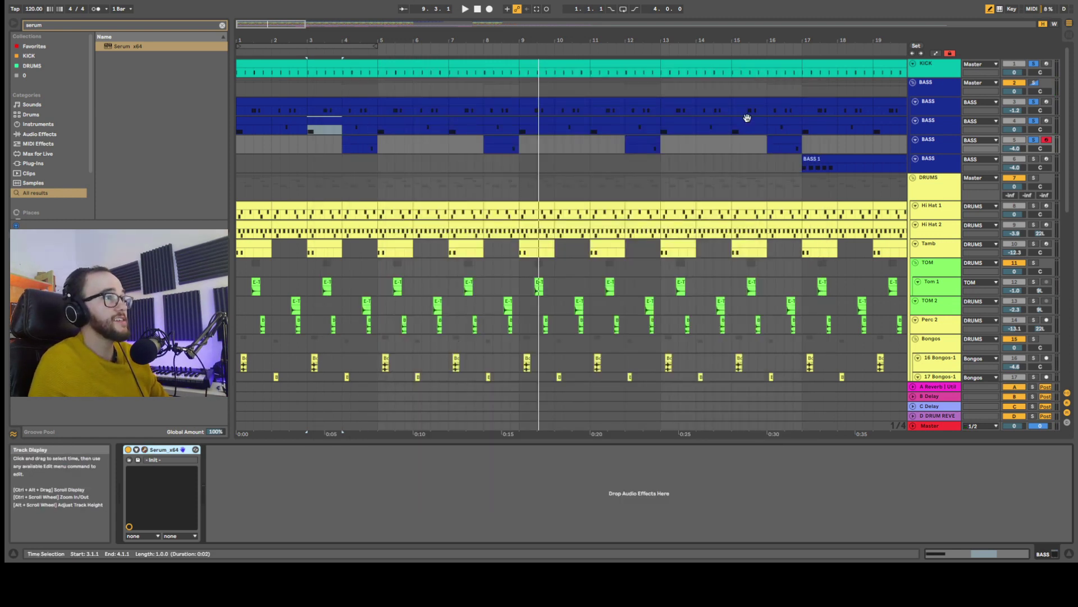
Inspect the fourth BASS track's clips in the arrangement and check the effects page of Serum on the BASS tracks.
key(minus)
click(486, 164)
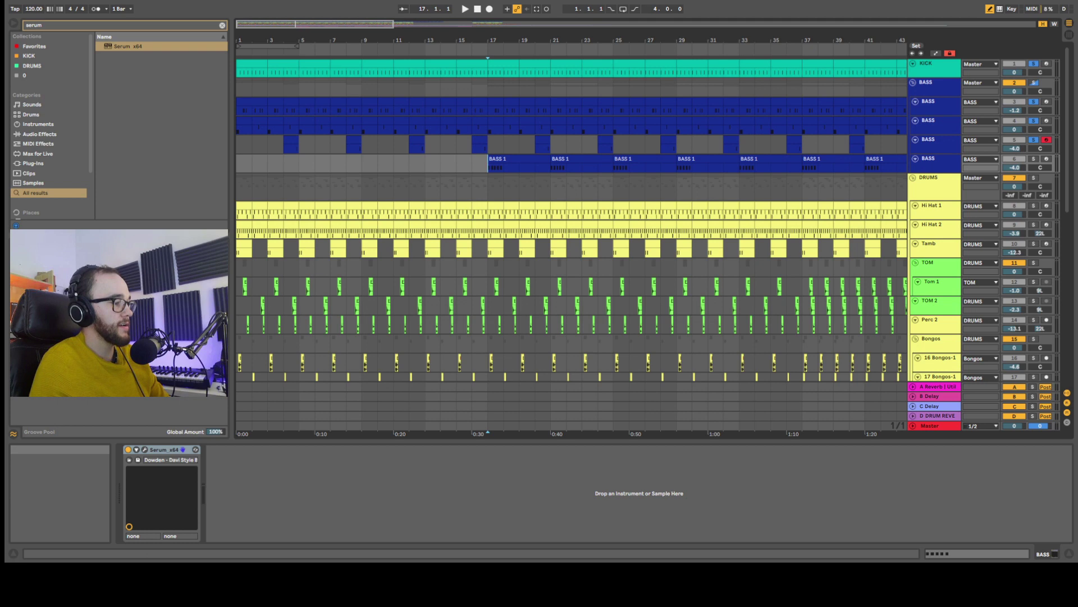
click(943, 137)
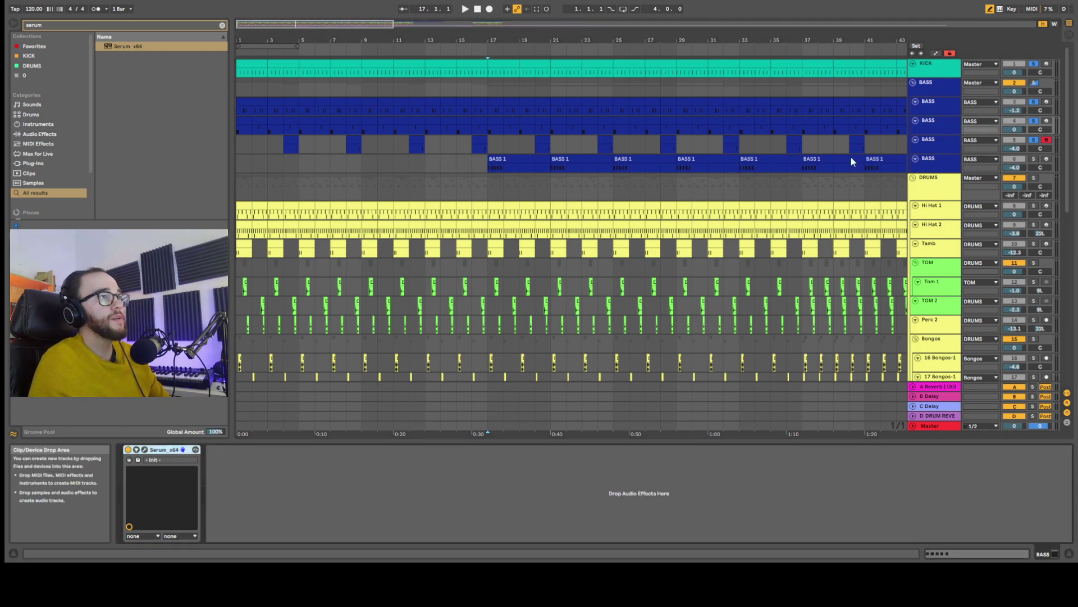
click(130, 460)
click(469, 120)
click(500, 129)
click(454, 136)
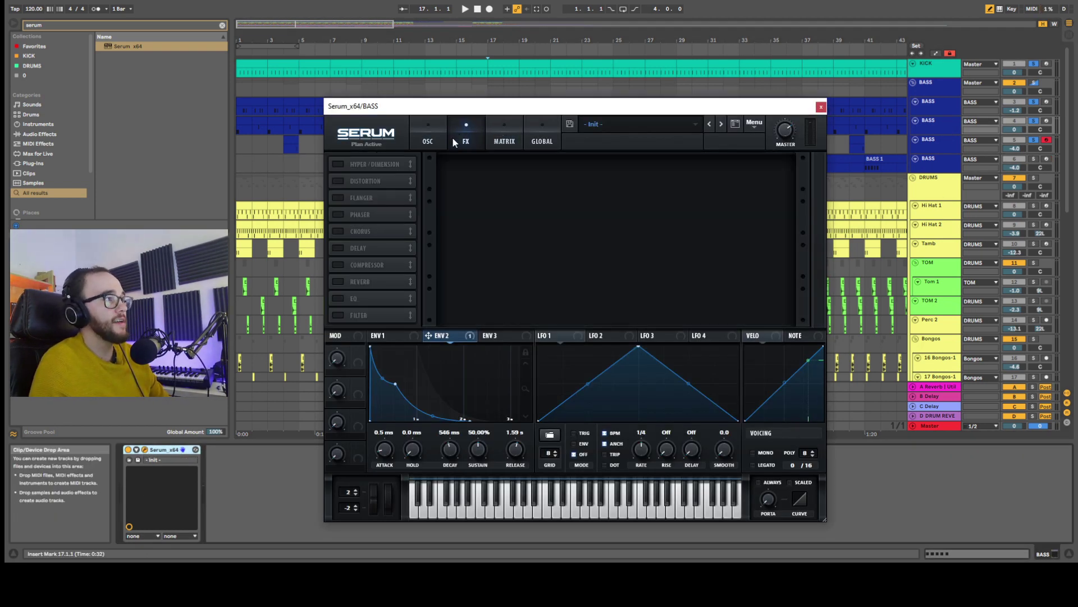
click(821, 106)
Find the Delay effect, add it to the third BASS track and shape its filter band to a width of 3.97.
key(ctrl+f)
text(delay)
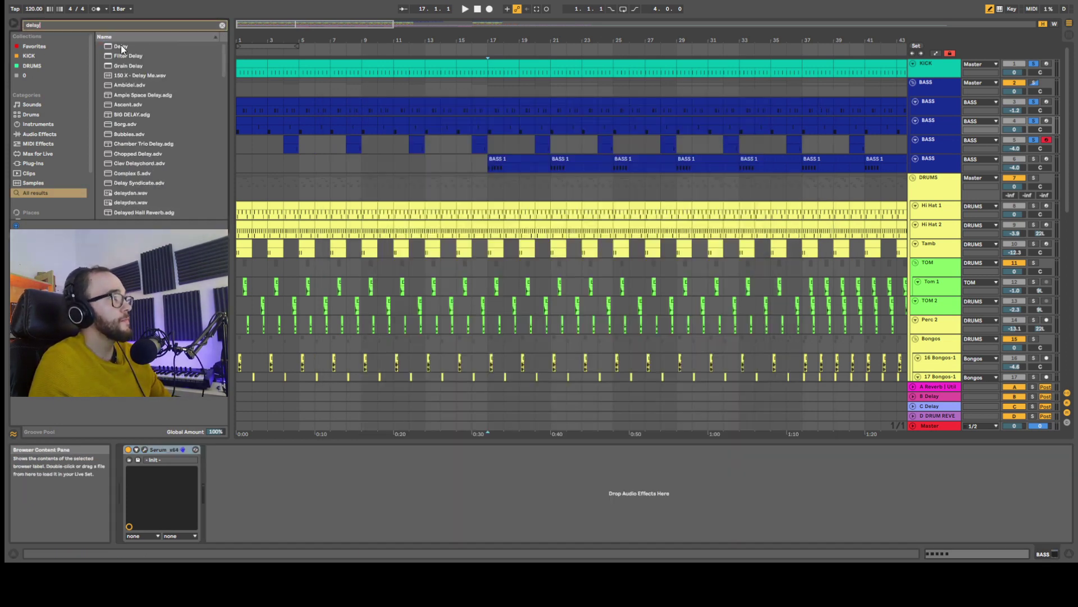
drag(127, 44, 704, 116)
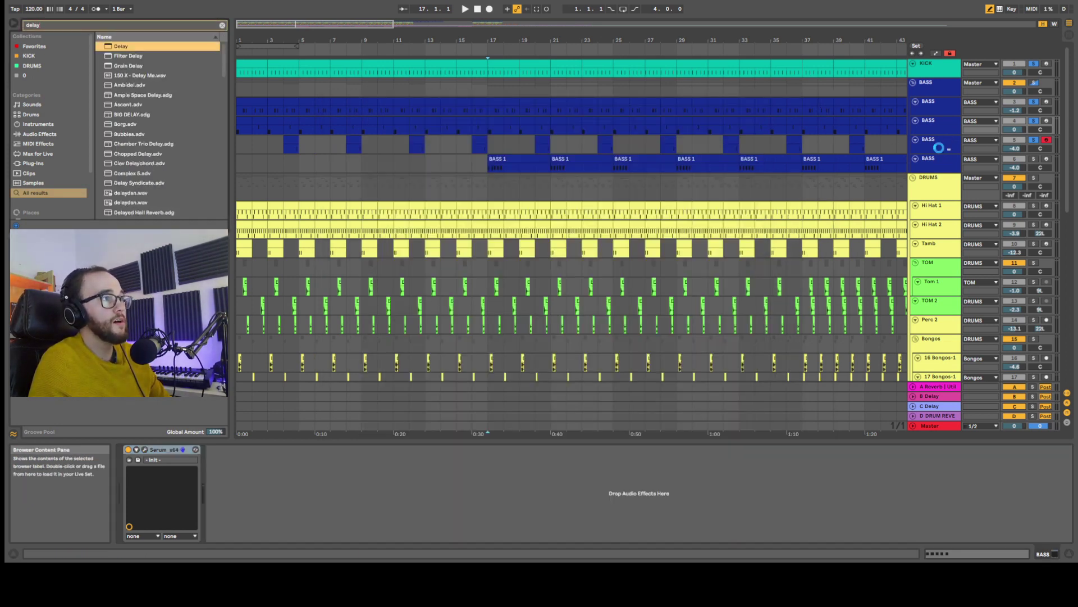
drag(299, 476, 329, 482)
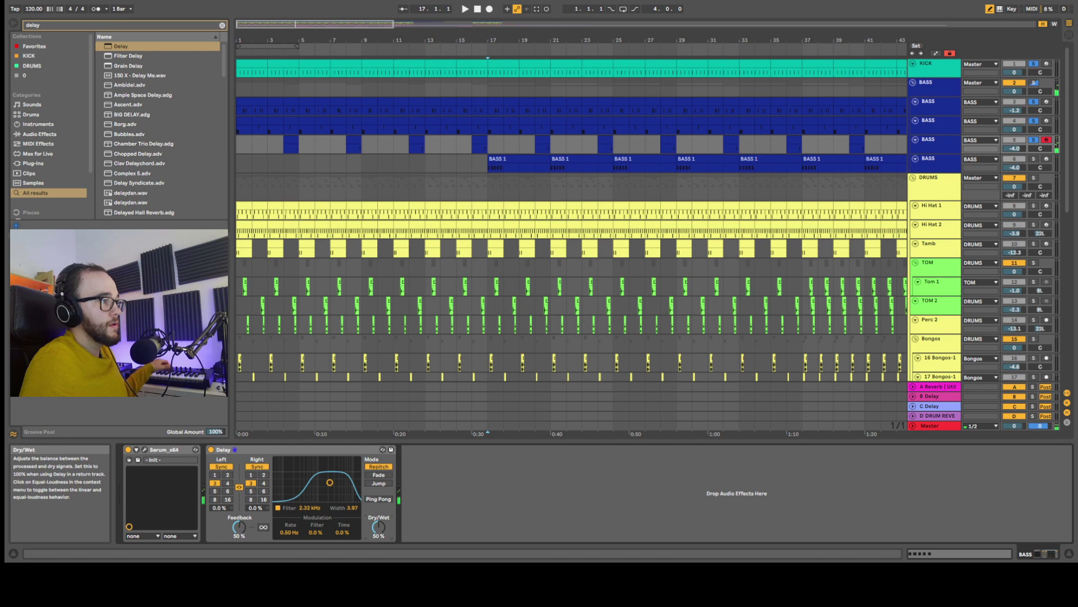
Solo the DRUMS group and play it from bar 1 while reviewing its tracks in the arrangement.
click(945, 171)
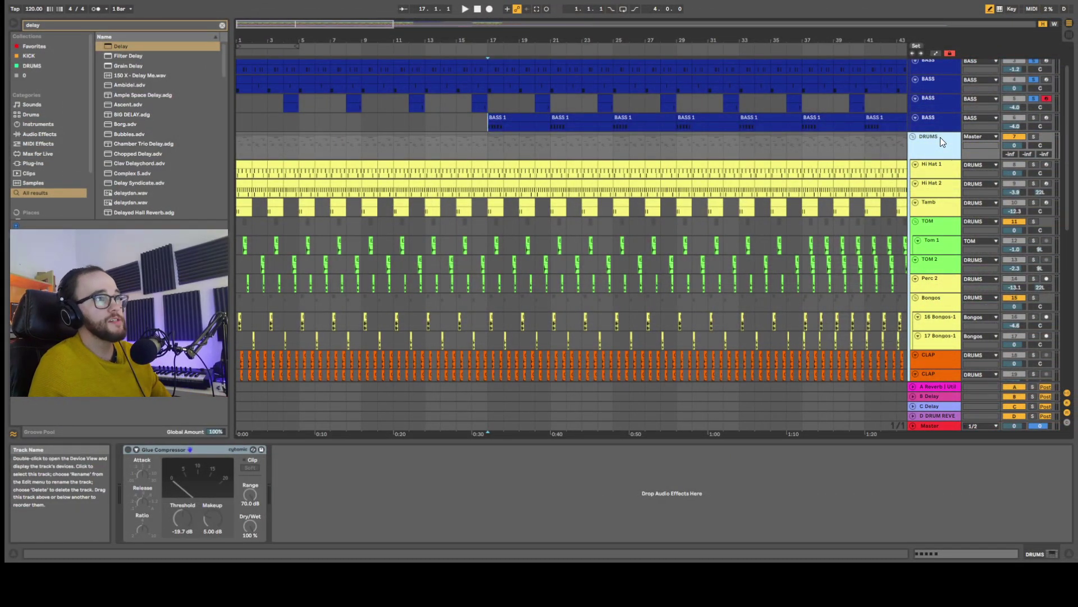
click(1034, 137)
key(minus)
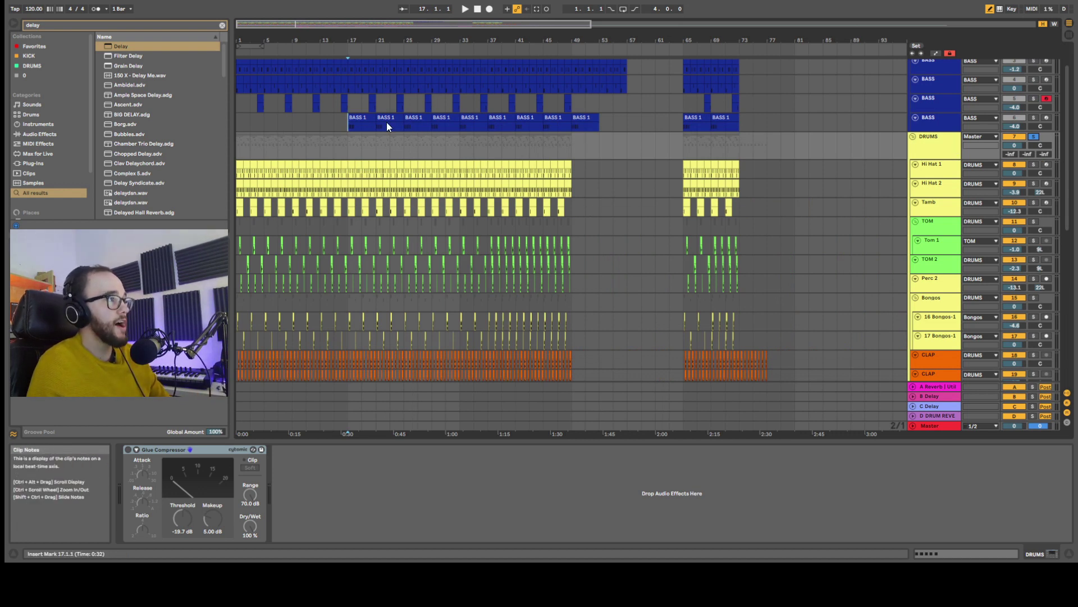
click(237, 146)
key(space)
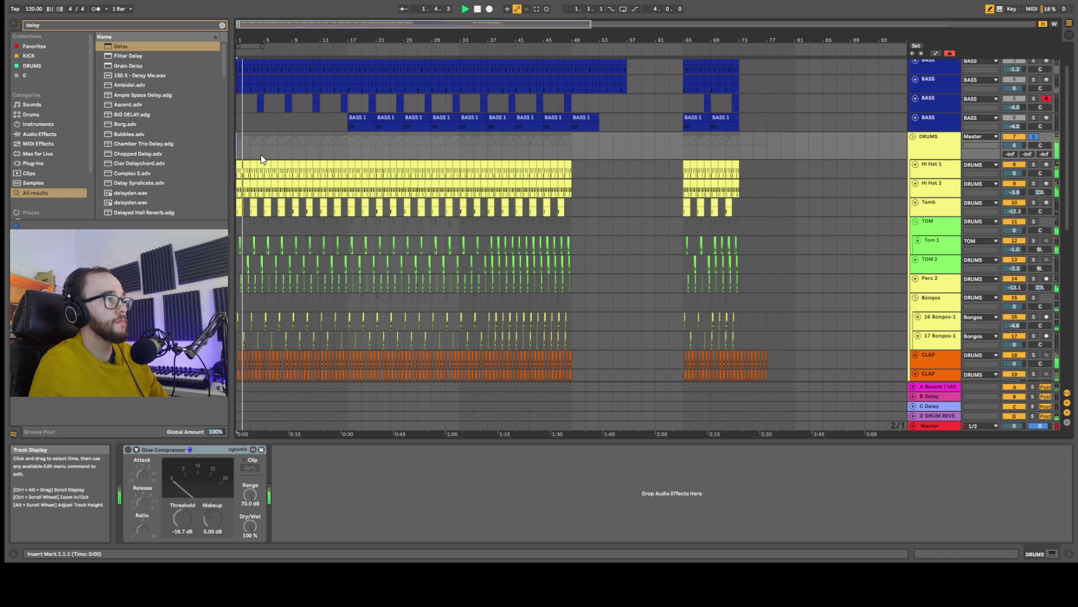
scroll(261, 155, down, 5)
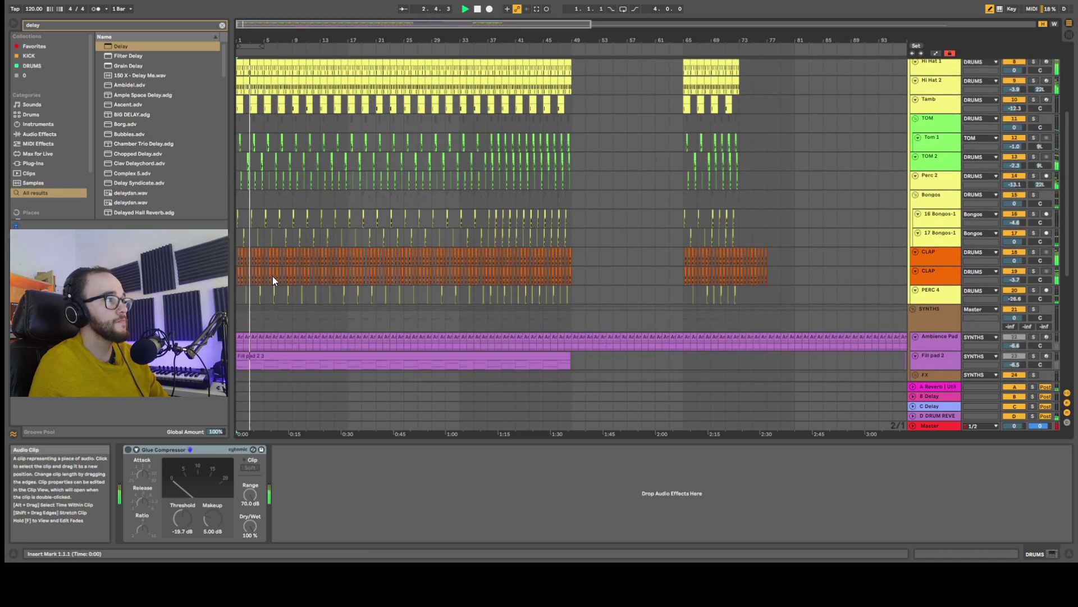
scroll(272, 275, down, 3)
scroll(272, 272, up, 6)
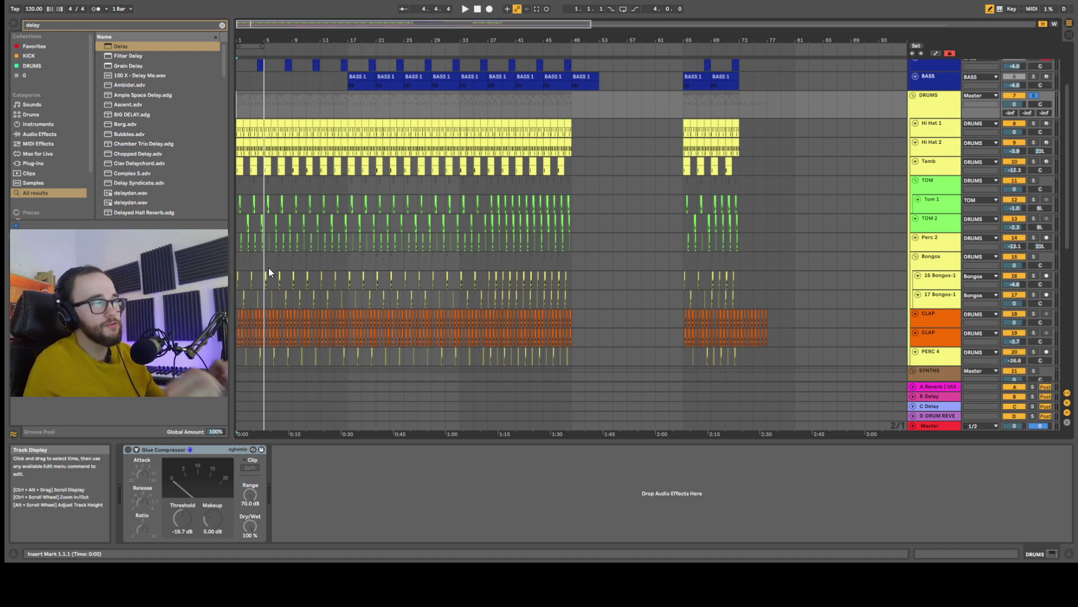
Solo the Hi Hat 1 track in the DRUMS group and open the notes of its clip in bar 1.
scroll(290, 191, up, 3)
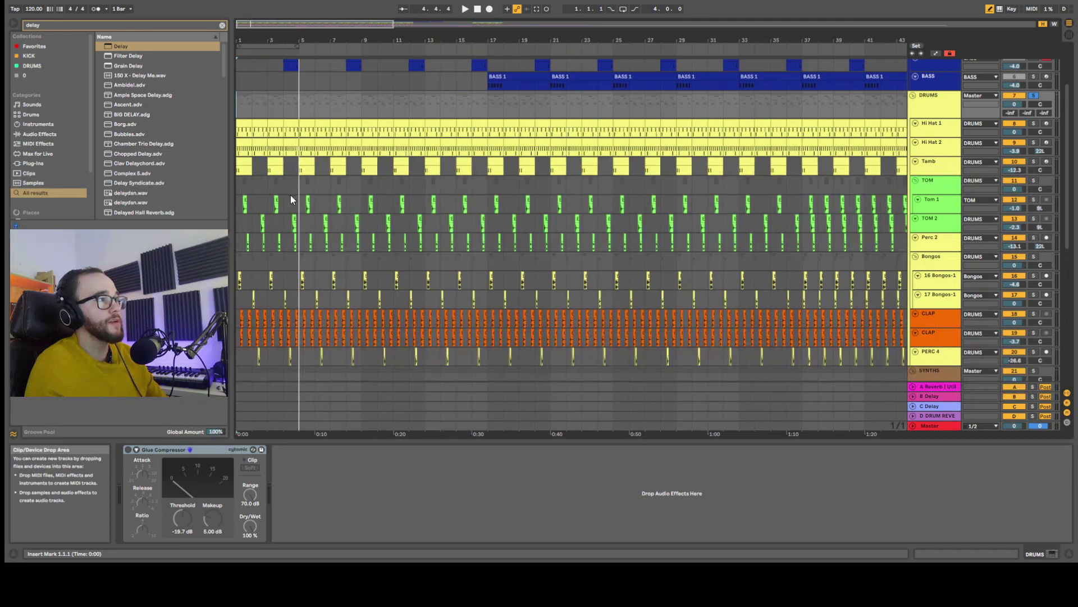
scroll(293, 188, up, 2)
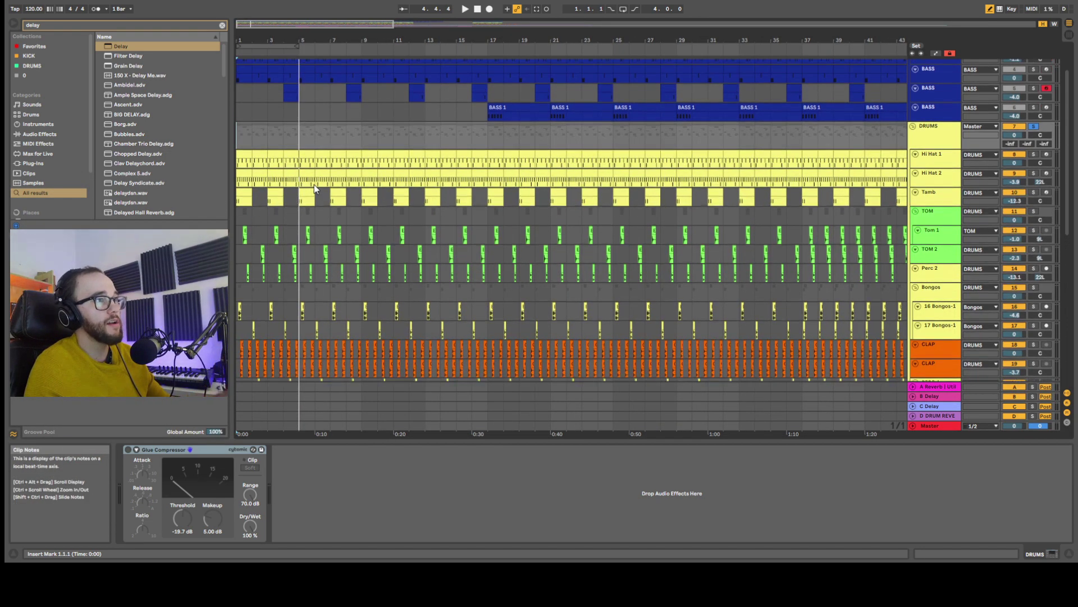
click(242, 164)
click(268, 184)
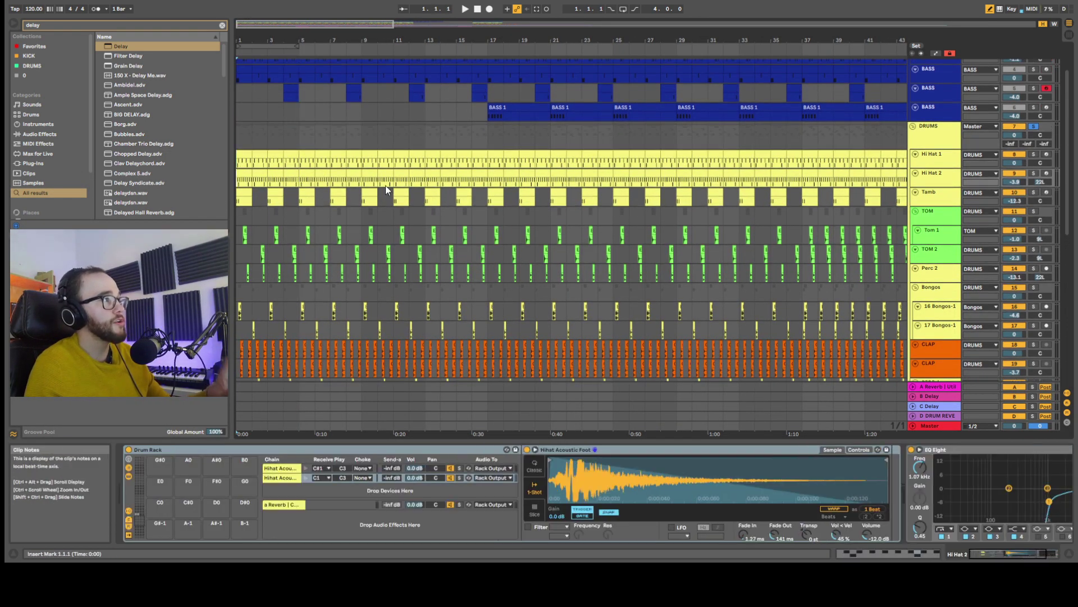
click(929, 159)
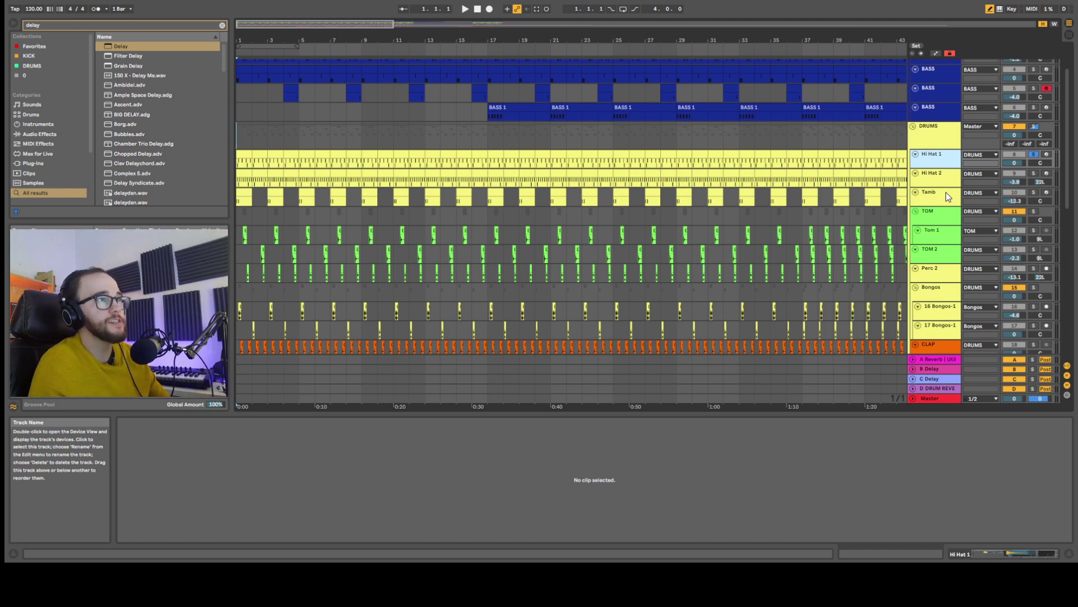
click(250, 162)
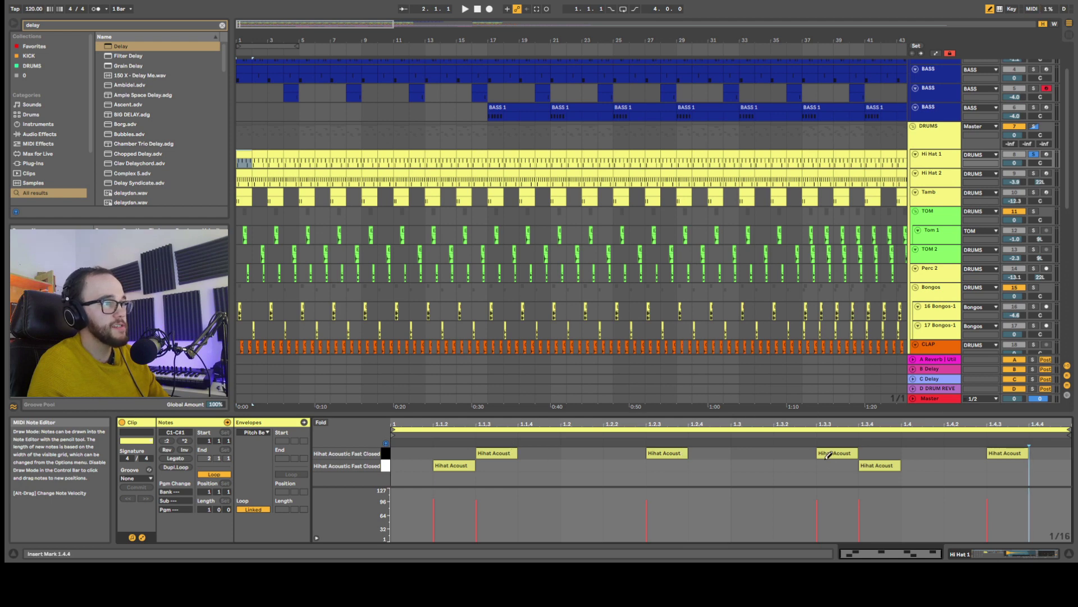
Audition the C#1 hi-hat chain in solo in Hi Hat 1's Drum Rack, clear the solo and inspect the C1 chain.
key(shift+Tab)
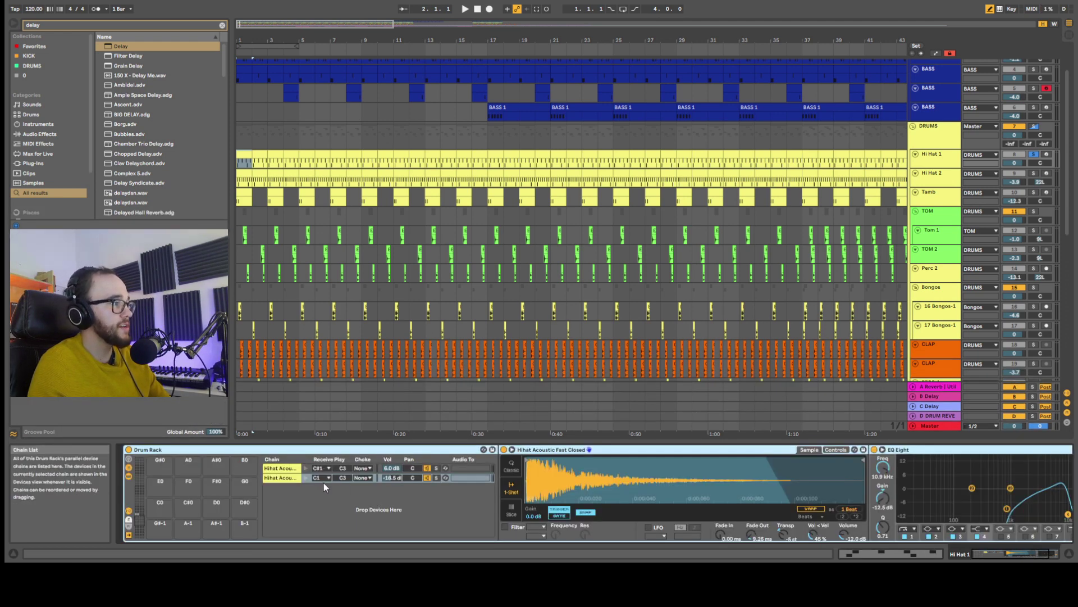
key(space)
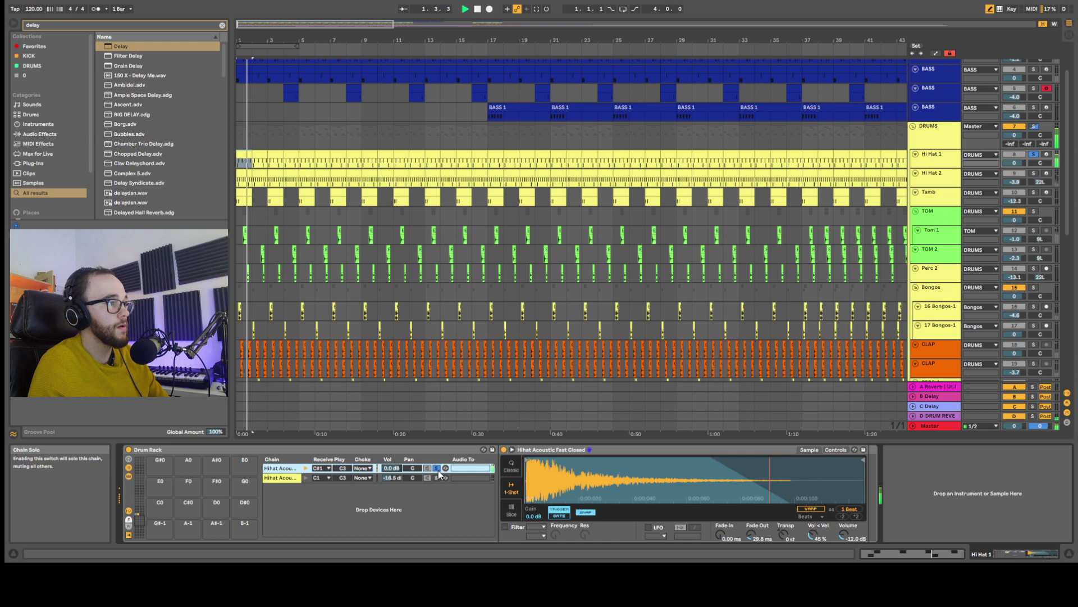
key(space)
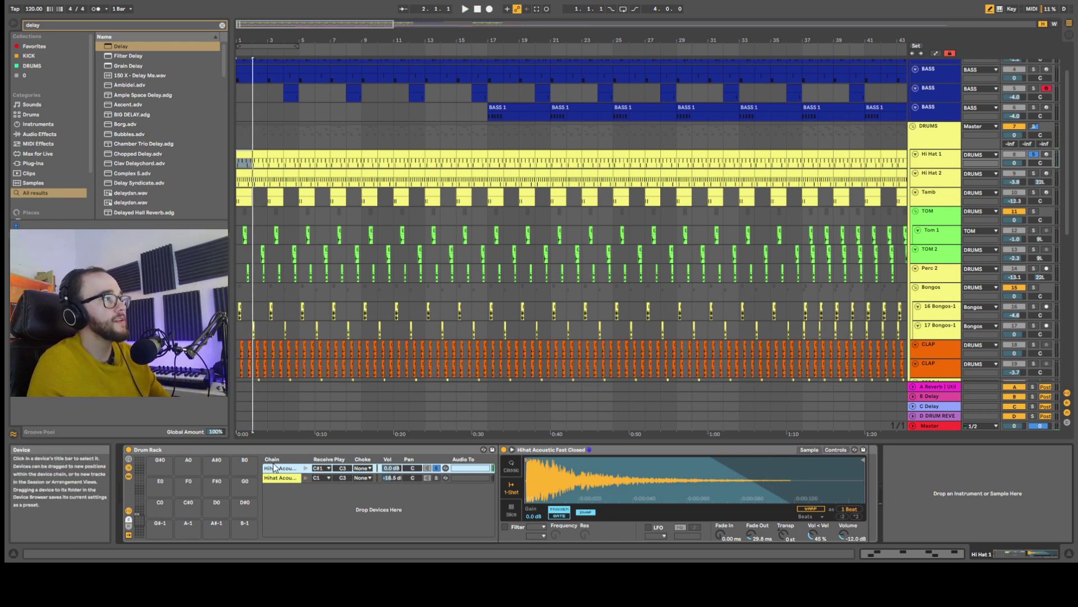
click(436, 469)
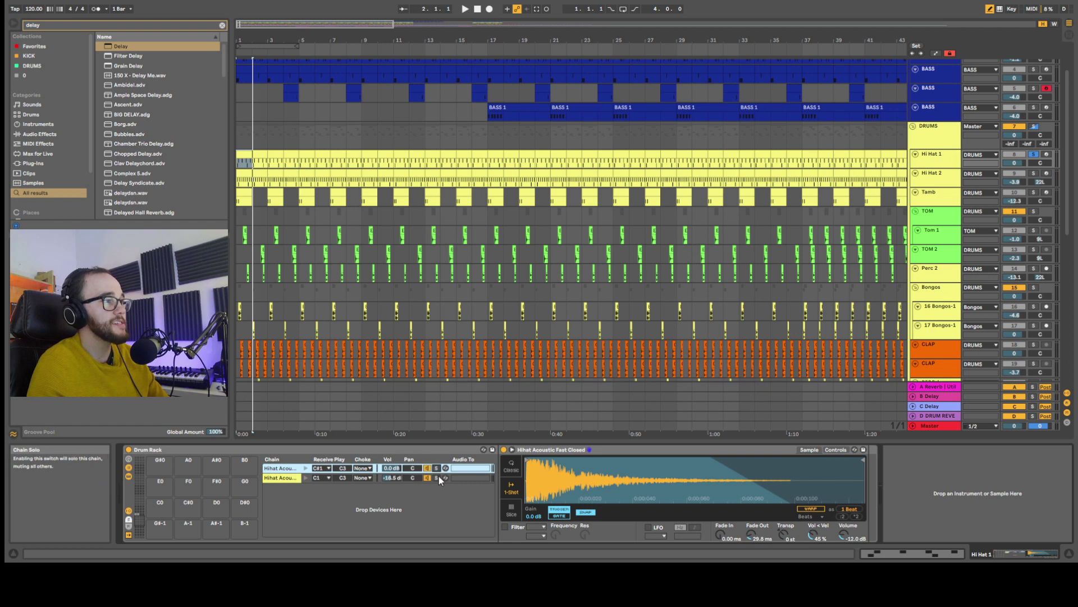
click(288, 477)
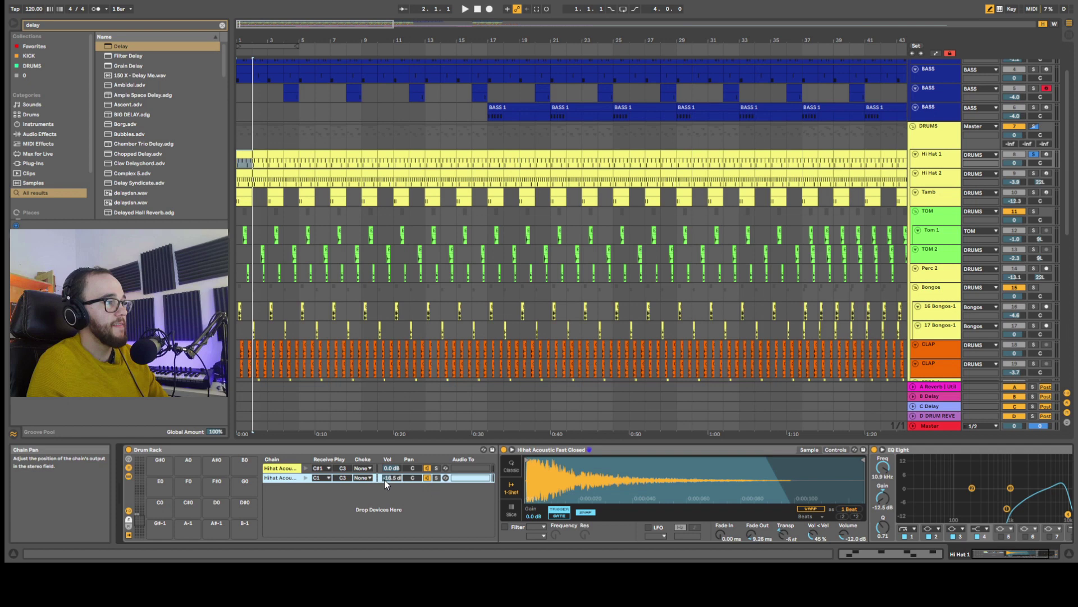
Reopen the Hi Hat 1 clip's notes, set the arrangement loop to bar 1 and play the looped pattern.
double_click(255, 164)
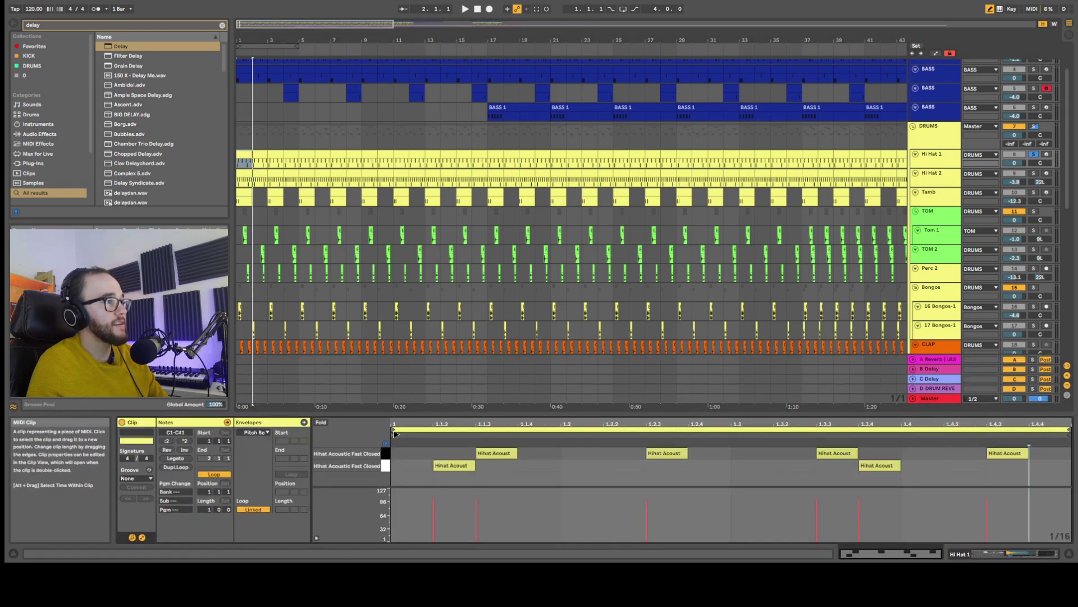
key(space)
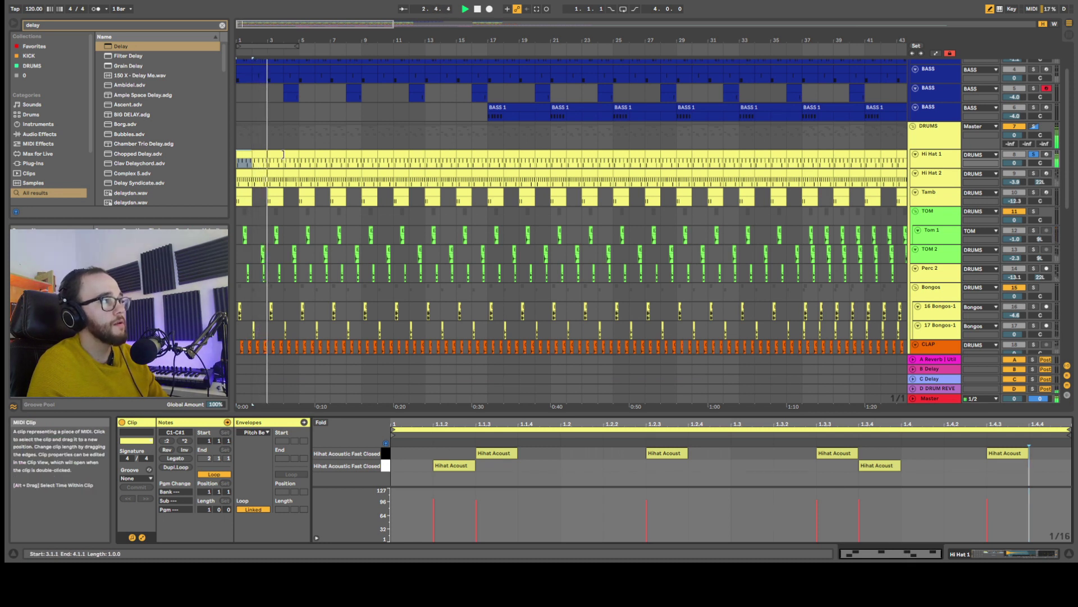
key(space)
click(248, 142)
key(ctrl+l)
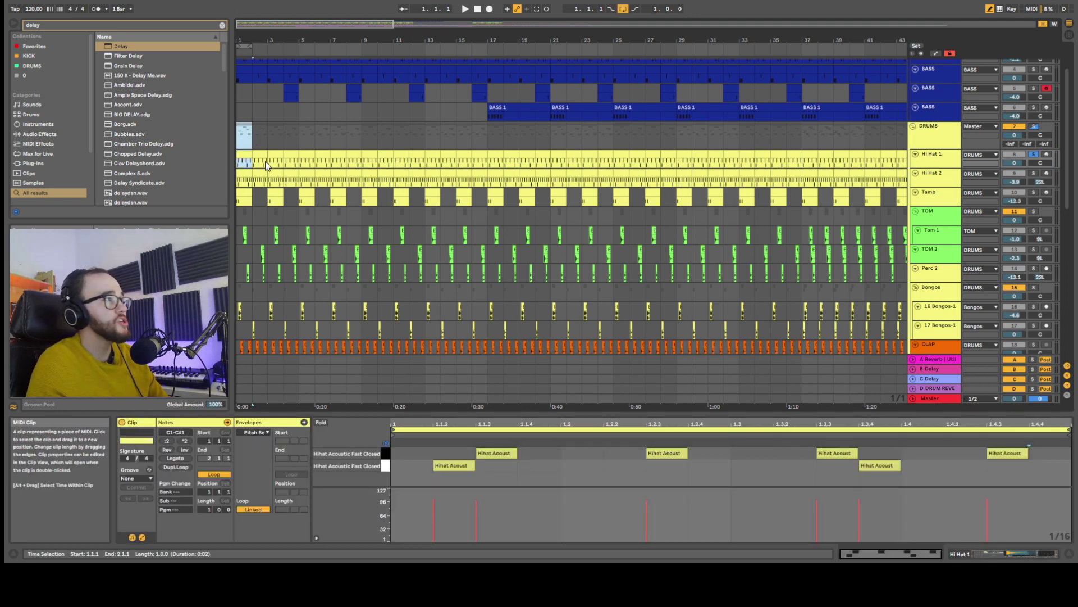
click(250, 162)
key(space)
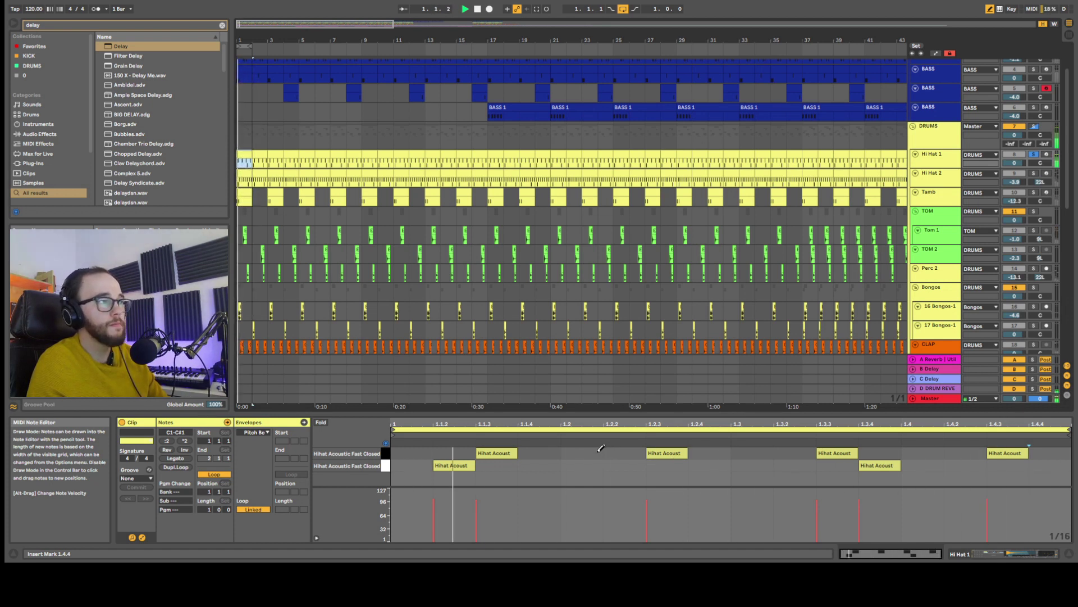
key(space)
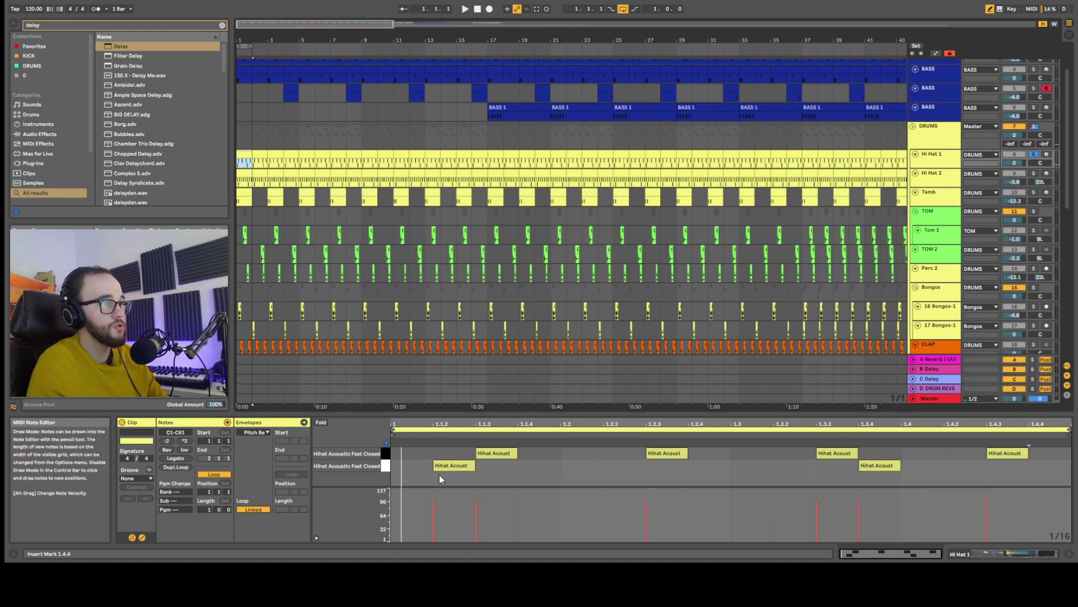
Solo Hi Hat 2, play its looped bar and examine the clip's notes and velocities along with its Drum Rack.
key(Down)
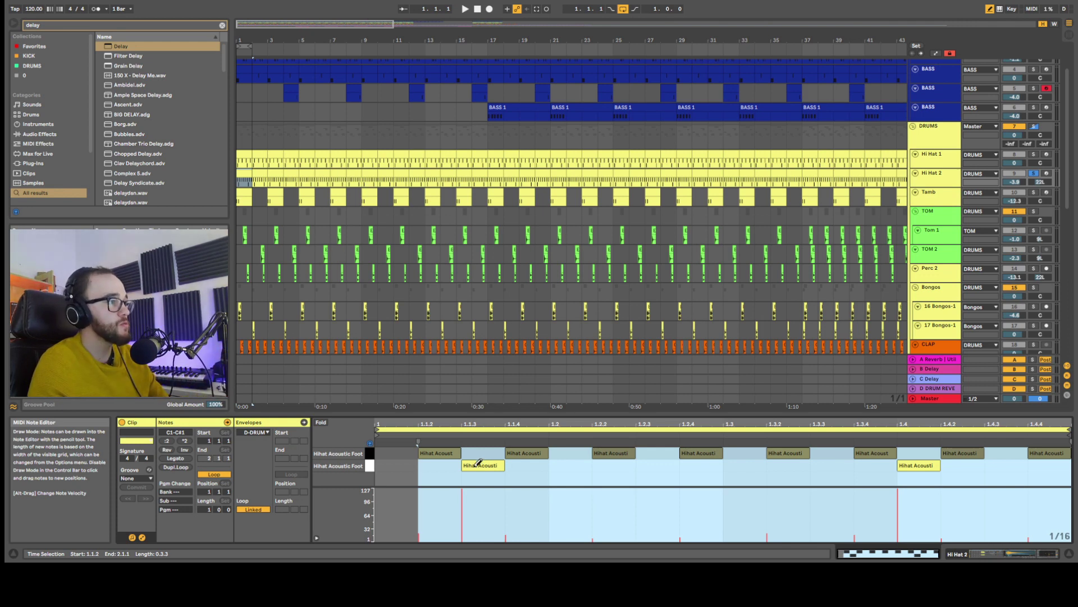
key(Caps_Lock)
key(Caps_Lock)
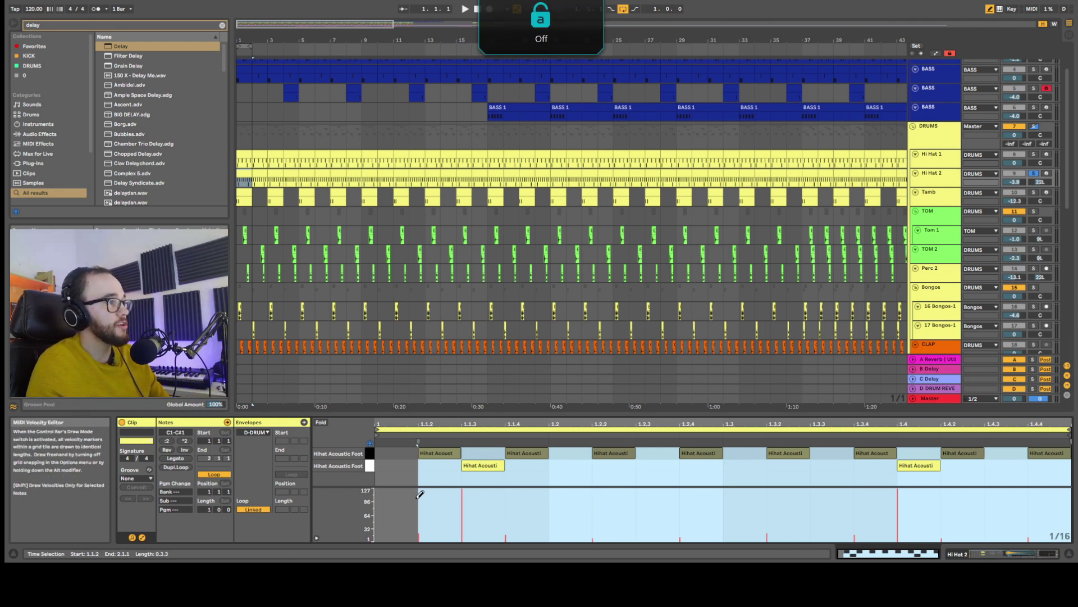
key(shift+Tab)
key(space)
key(Caps_Lock)
key(shift+Tab)
key(Caps_Lock)
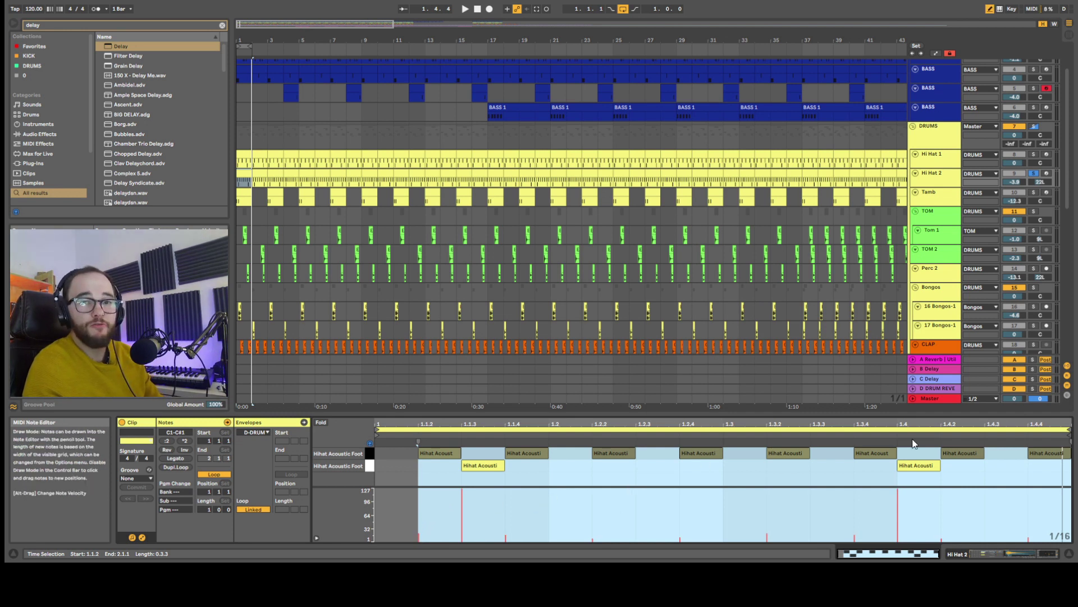
click(424, 496)
key(ctrl+z)
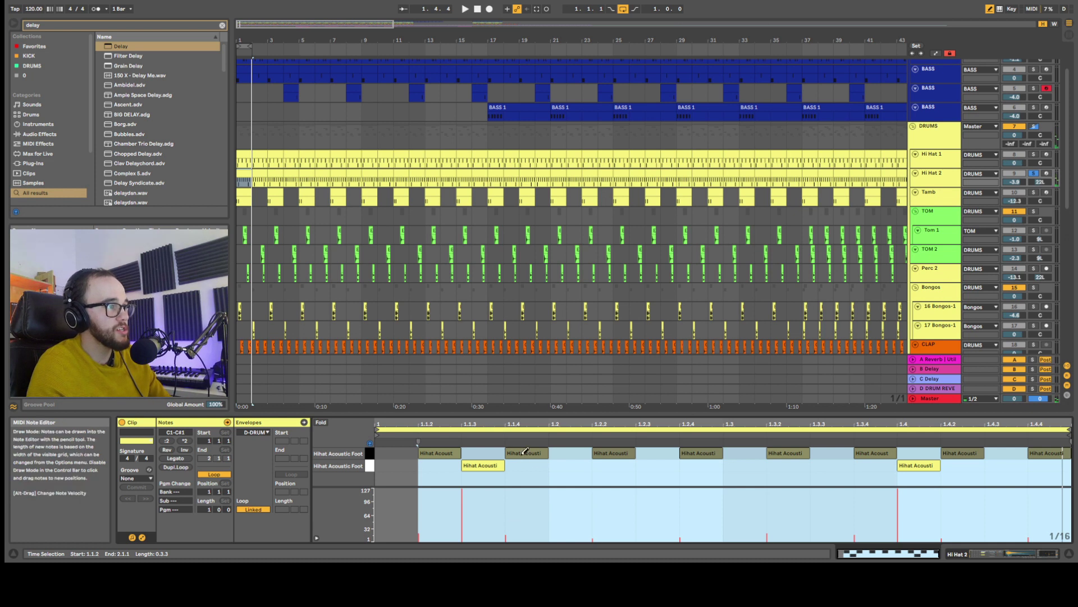
click(768, 520)
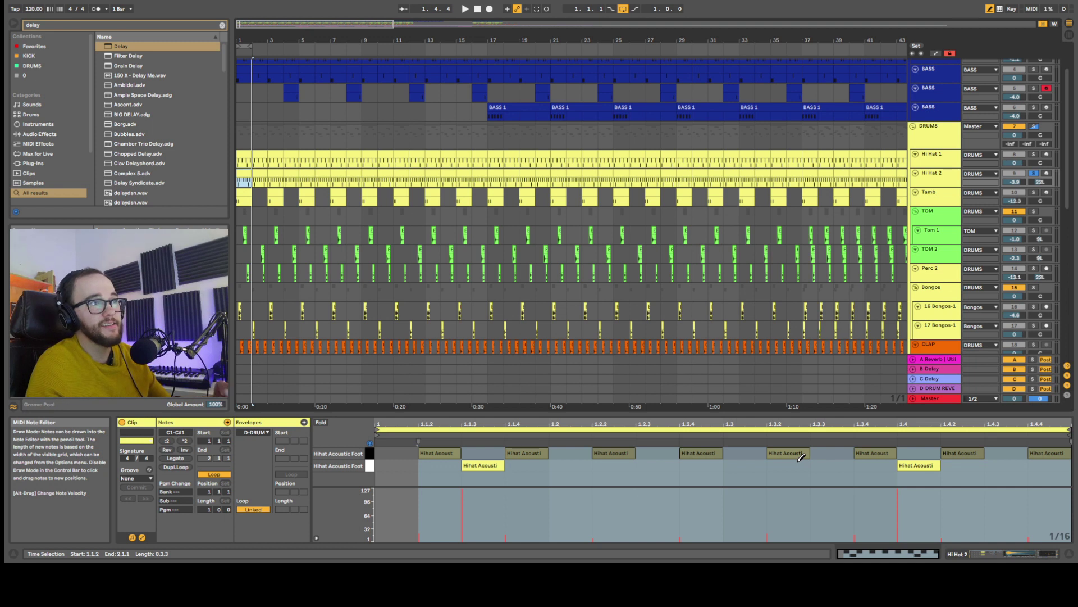
Play the looped bar with Hi Hat 1 soloed and add Hi Hat 2 to the solo.
click(950, 166)
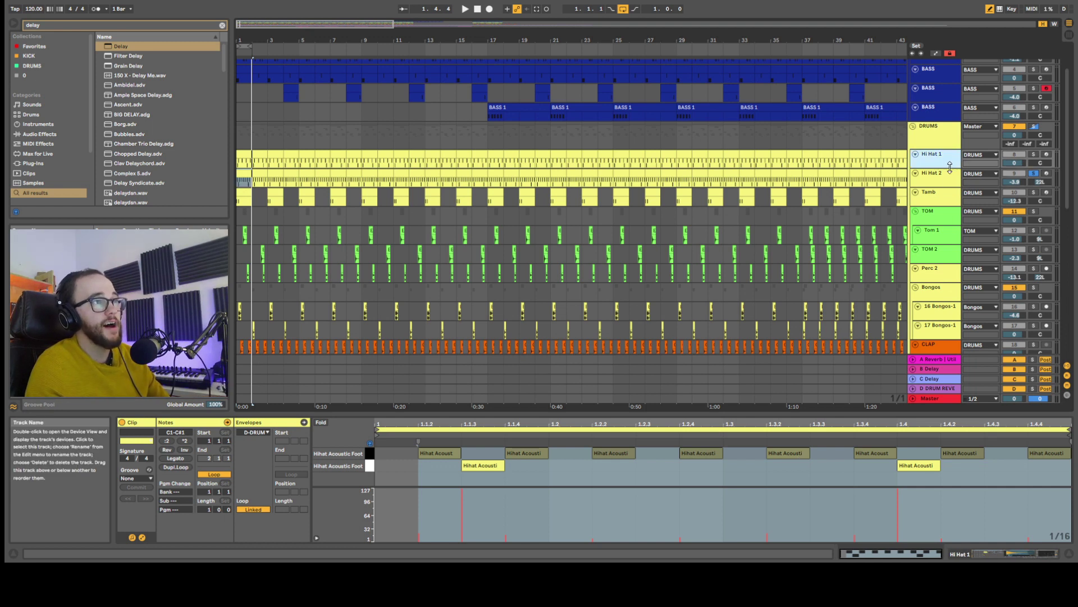
click(1034, 154)
key(space)
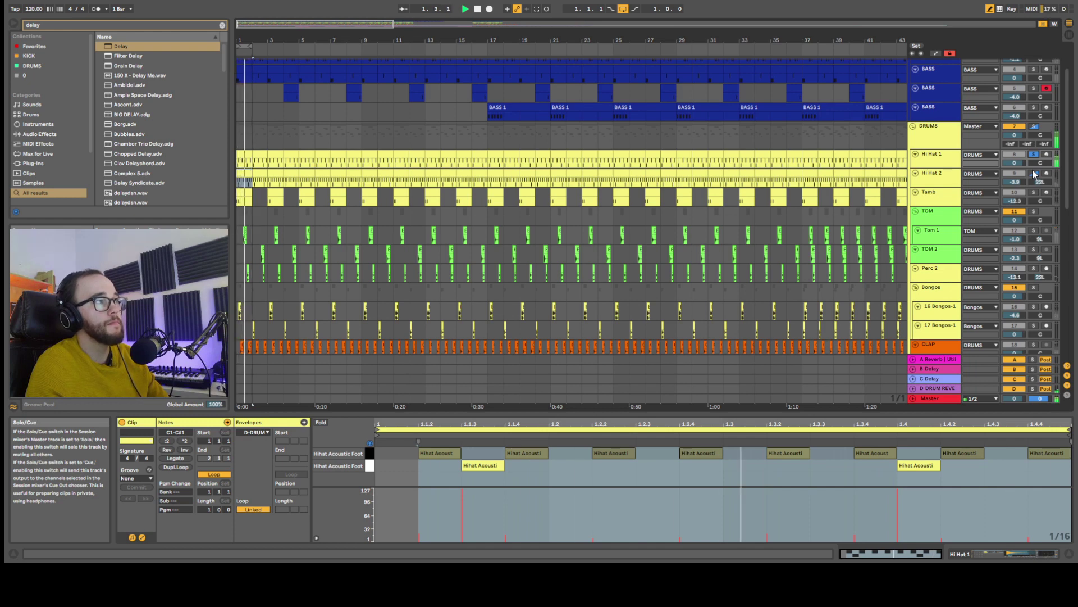
click(1034, 173)
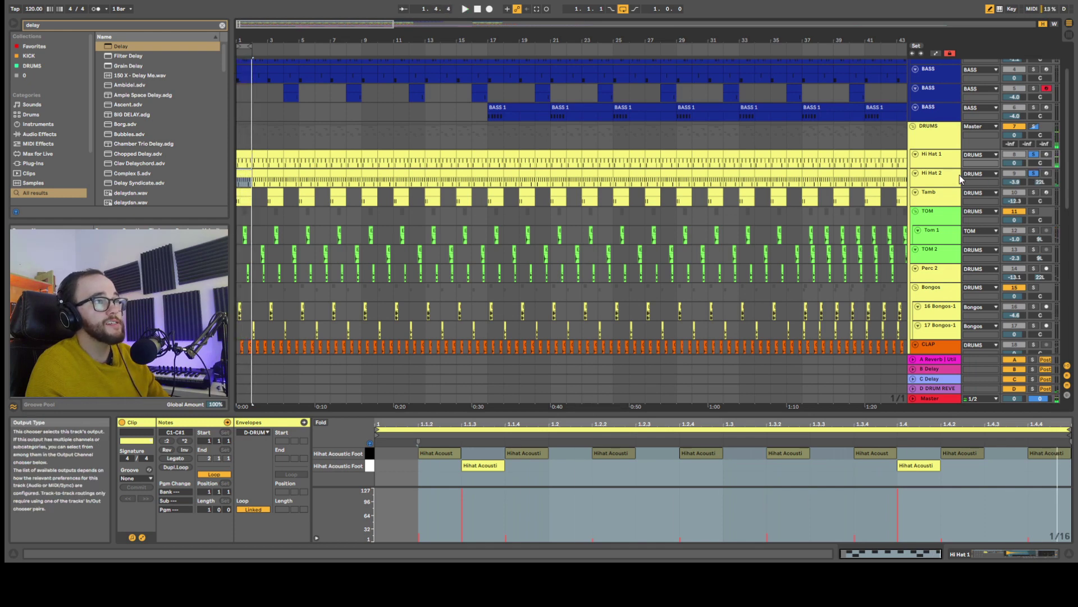
Audition the C#1 and C1 chains of Hi Hat 2's Drum Rack in solo over the looped bar, comparing them with the clip's notes.
key(shift+Tab)
key(space)
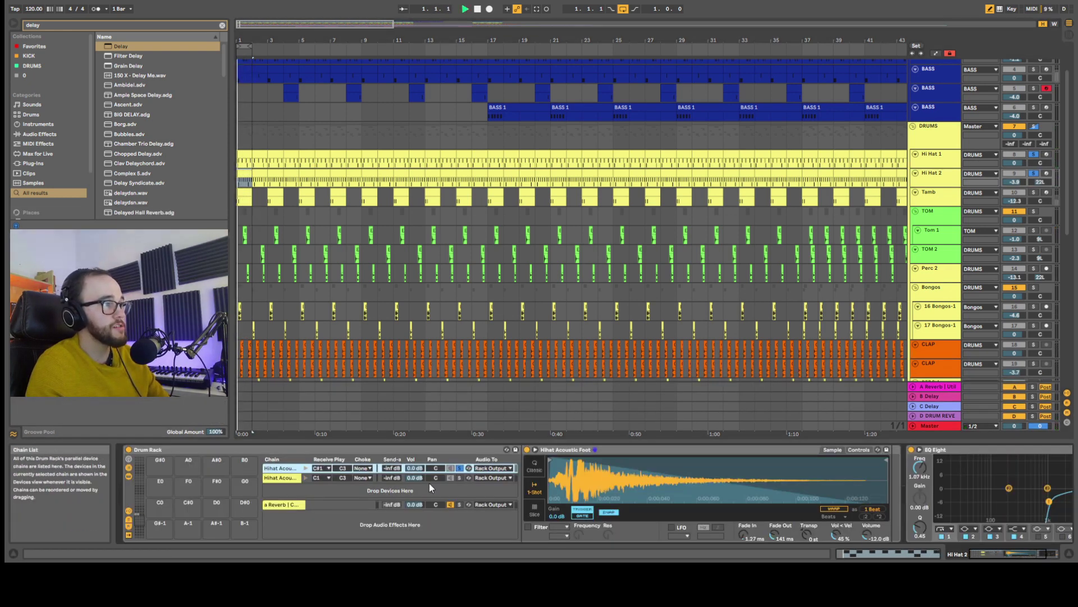
key(shift+Tab)
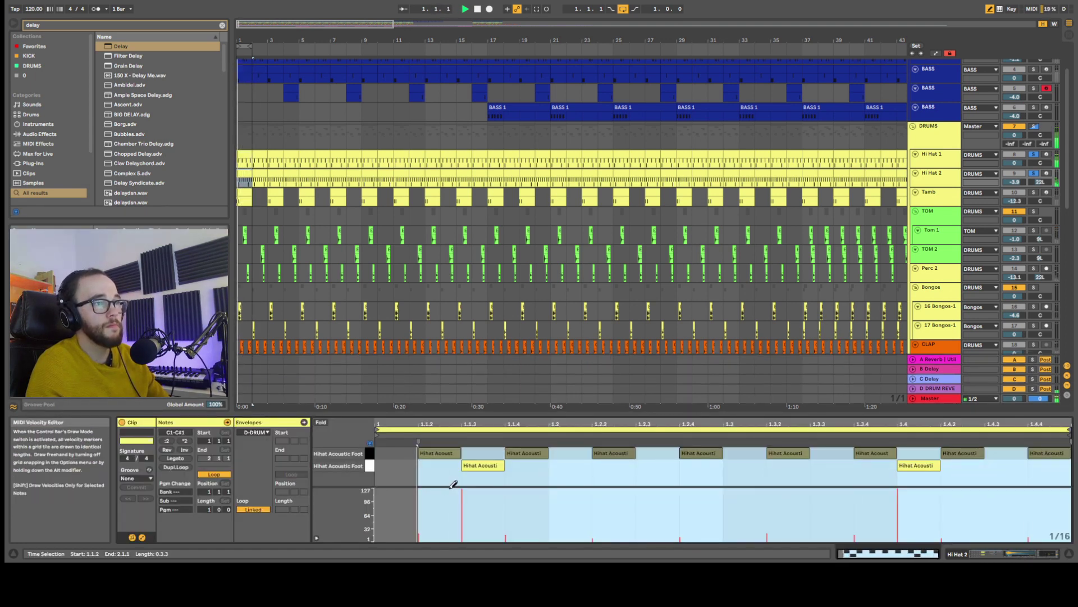
key(shift+Tab)
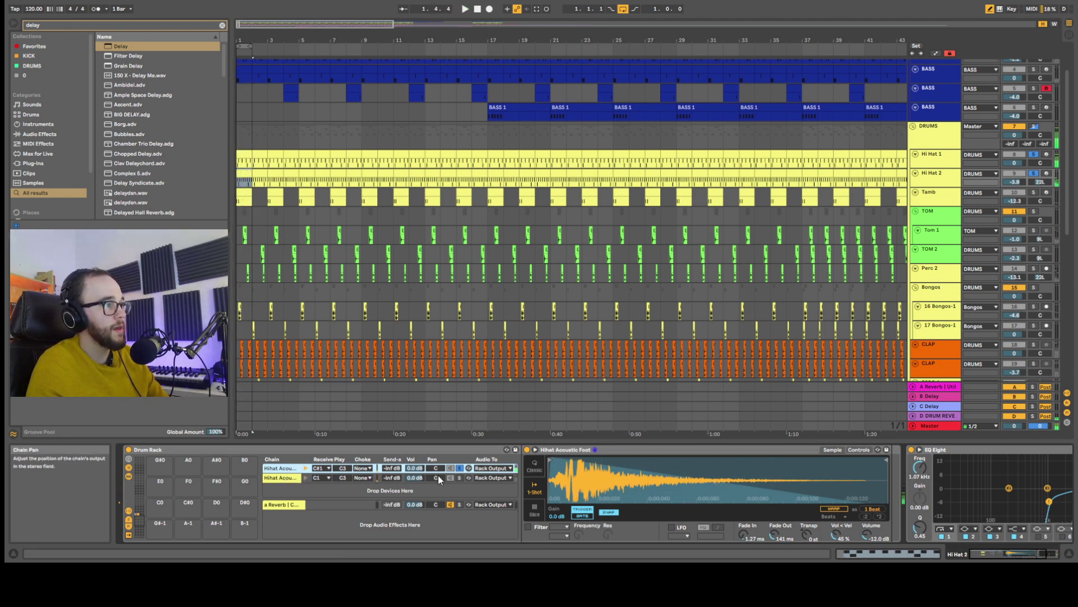
click(459, 477)
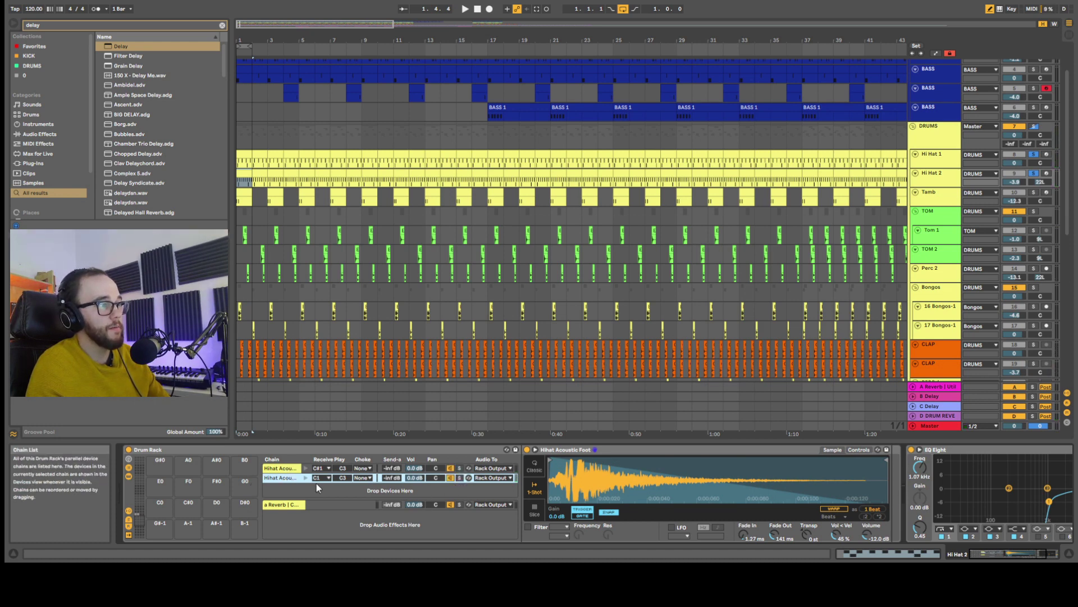
key(shift+Tab)
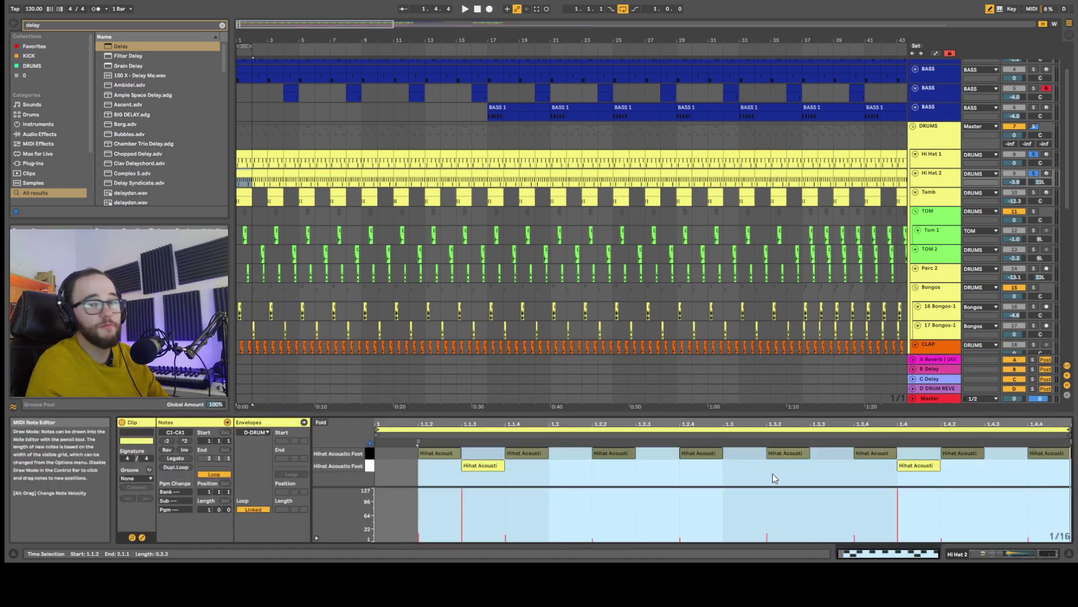
Play both hi-hat tracks together over the looped bar, and inspect Hi Hat 2's Drum Rack chains and EQ Eight.
key(space)
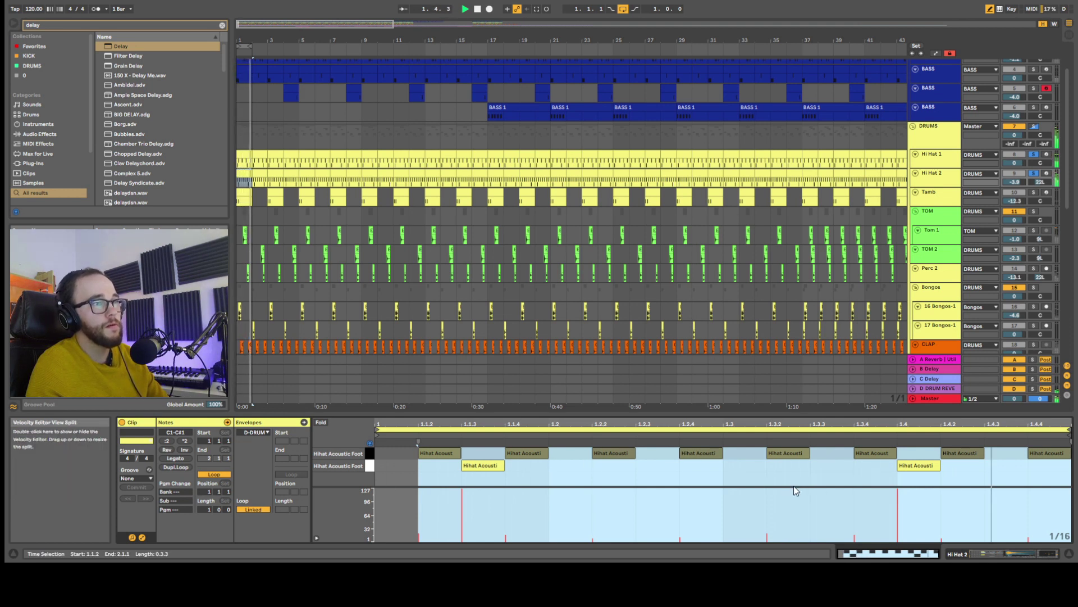
click(810, 488)
key(space)
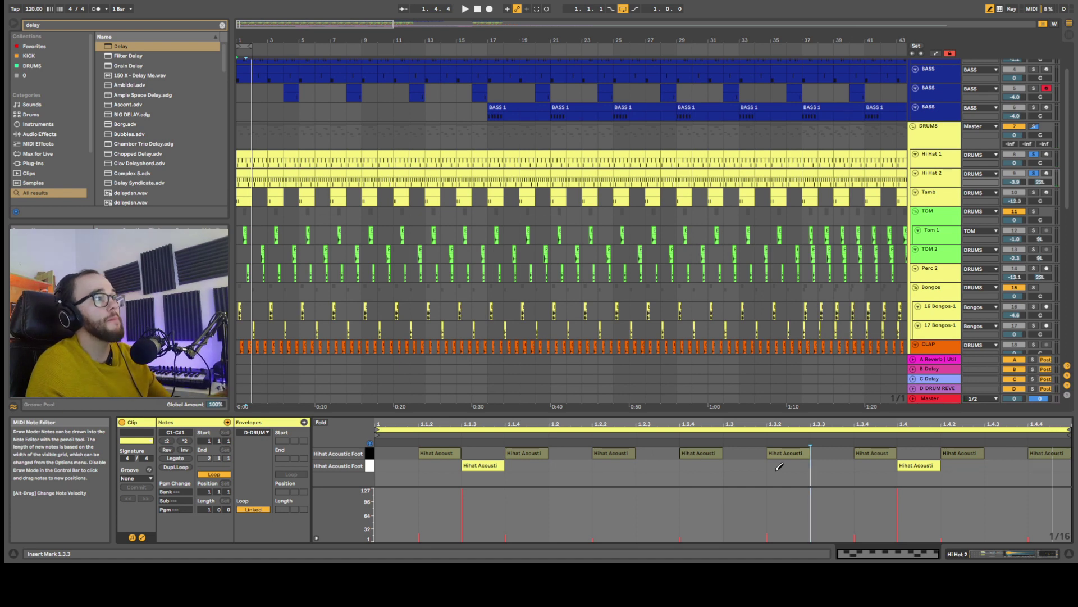
click(951, 177)
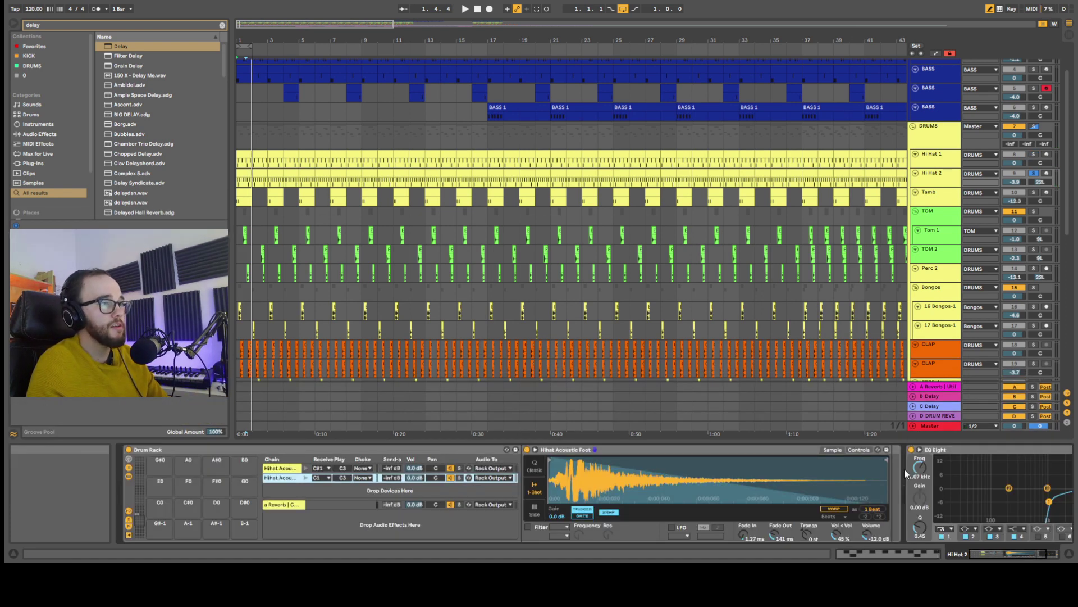
scroll(912, 491, right, 5)
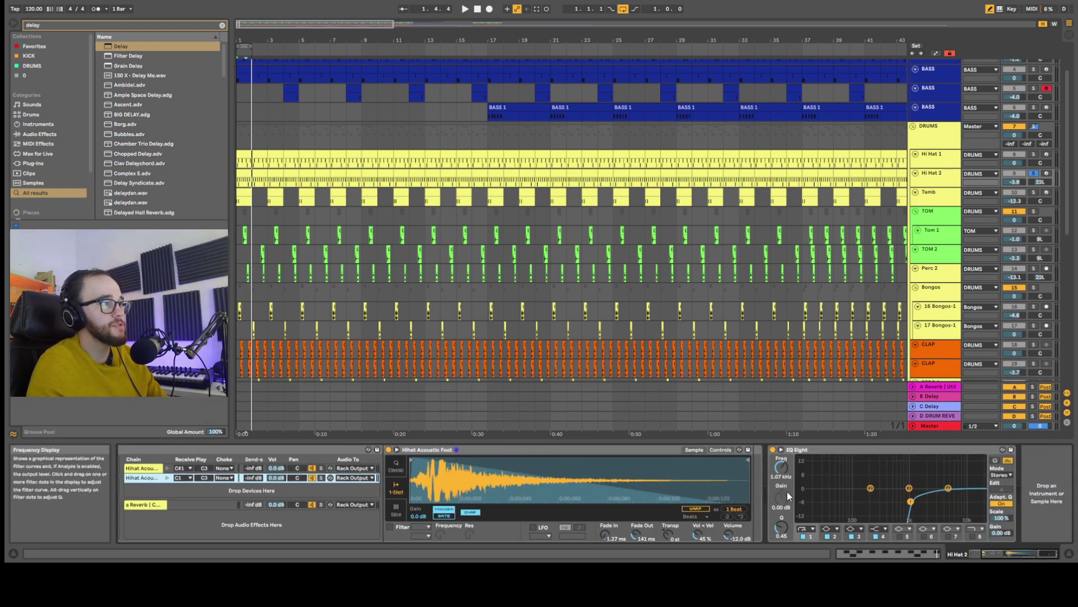
click(145, 469)
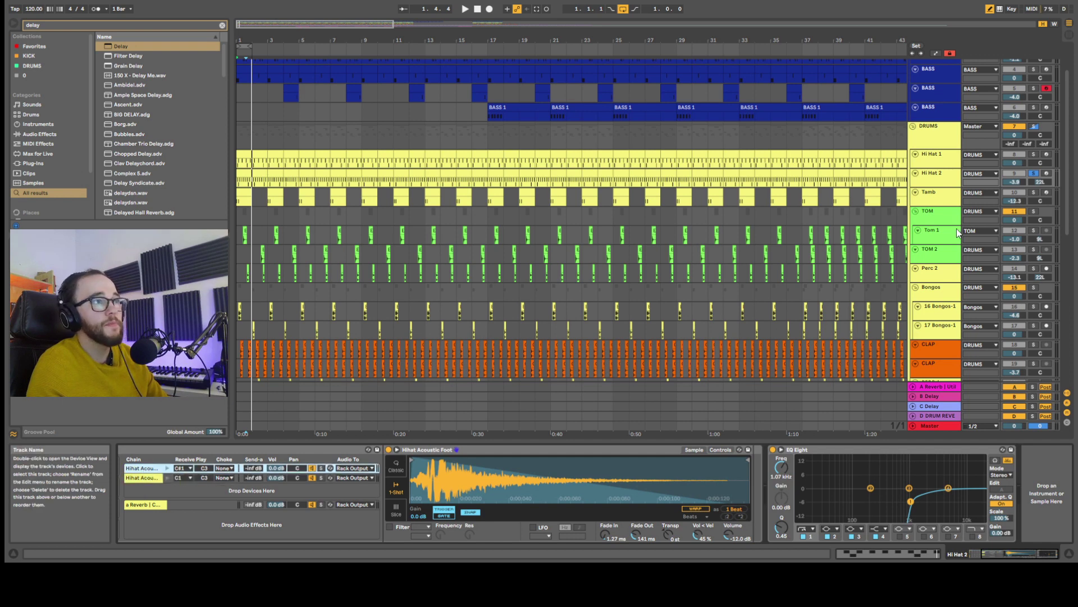
Audition the soloed Tamb track with its Drum Rack over the looped bar, and compare it with the whole DRUMS group.
click(935, 195)
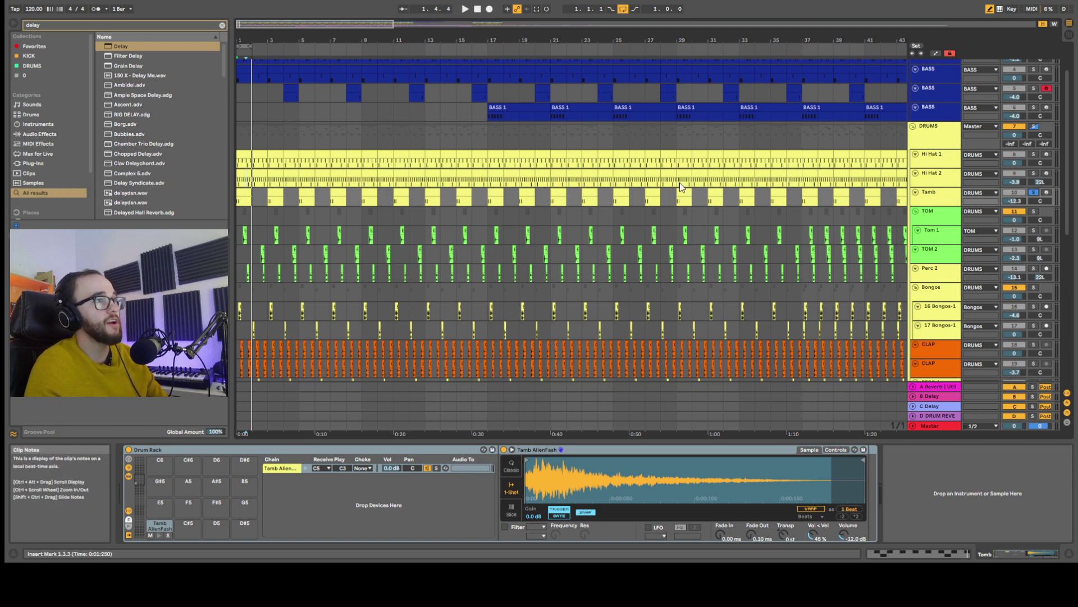
click(944, 203)
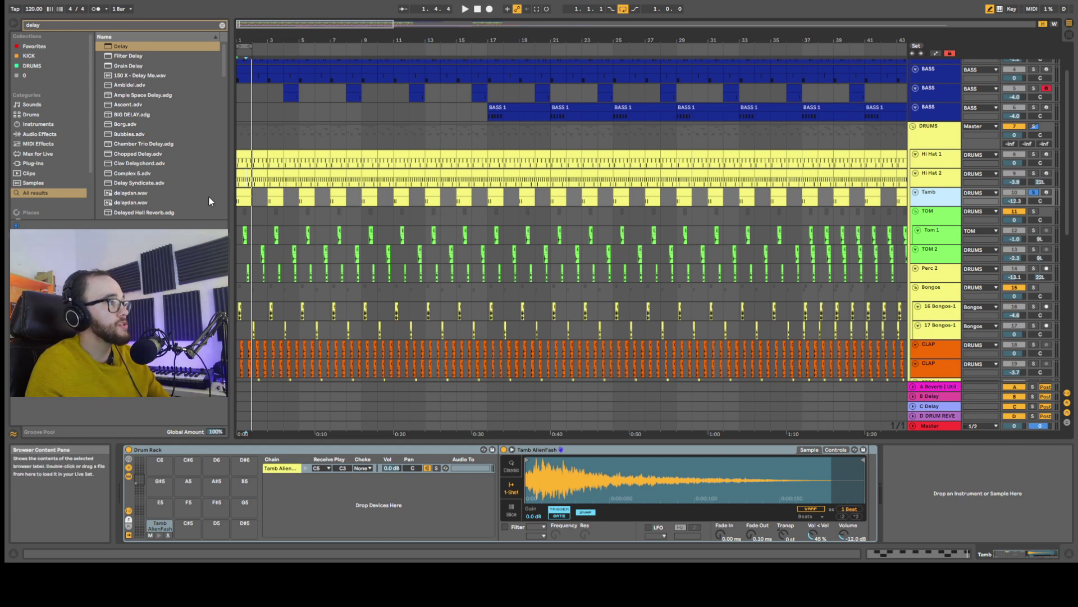
click(239, 200)
click(944, 196)
key(space)
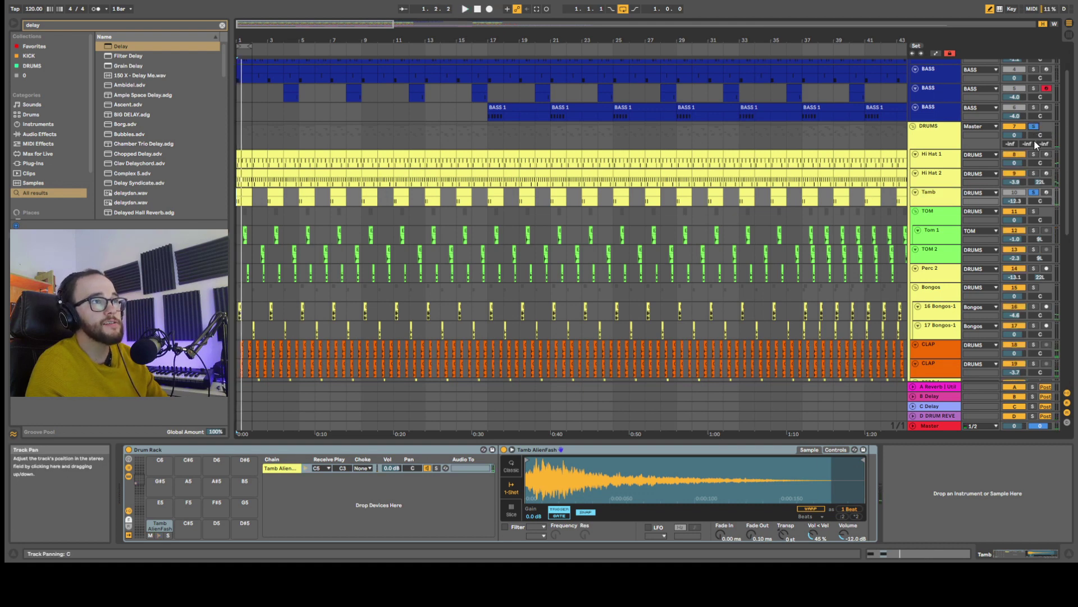
scroll(616, 216, down, 2)
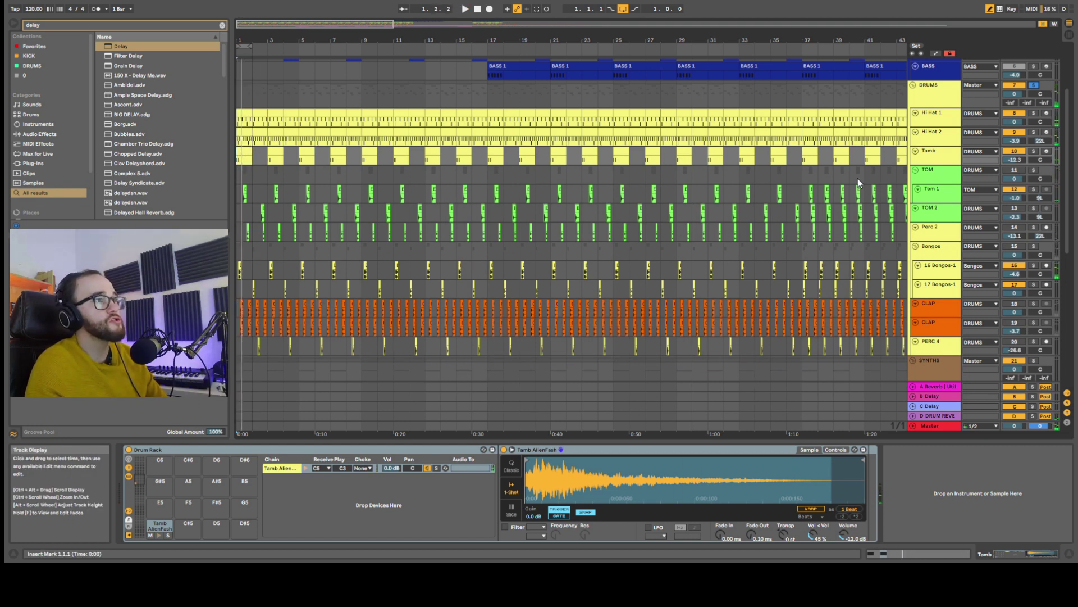
Find the Delay effect in the browser and add it after the Drum Rack on the Tamb track.
click(41, 24)
key(BackSpace)
text(y)
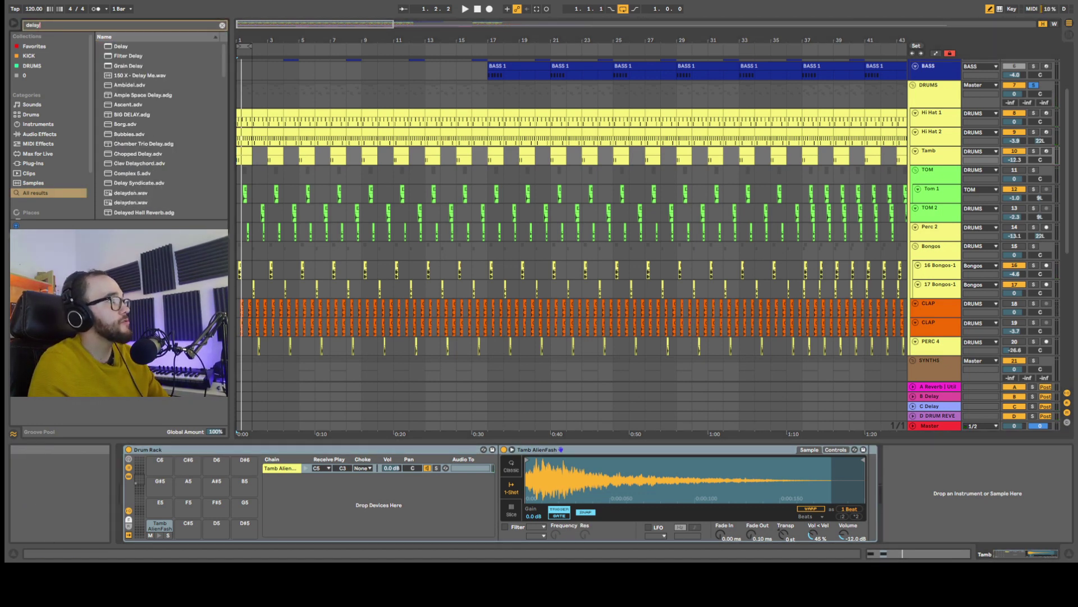
click(121, 47)
key(Return)
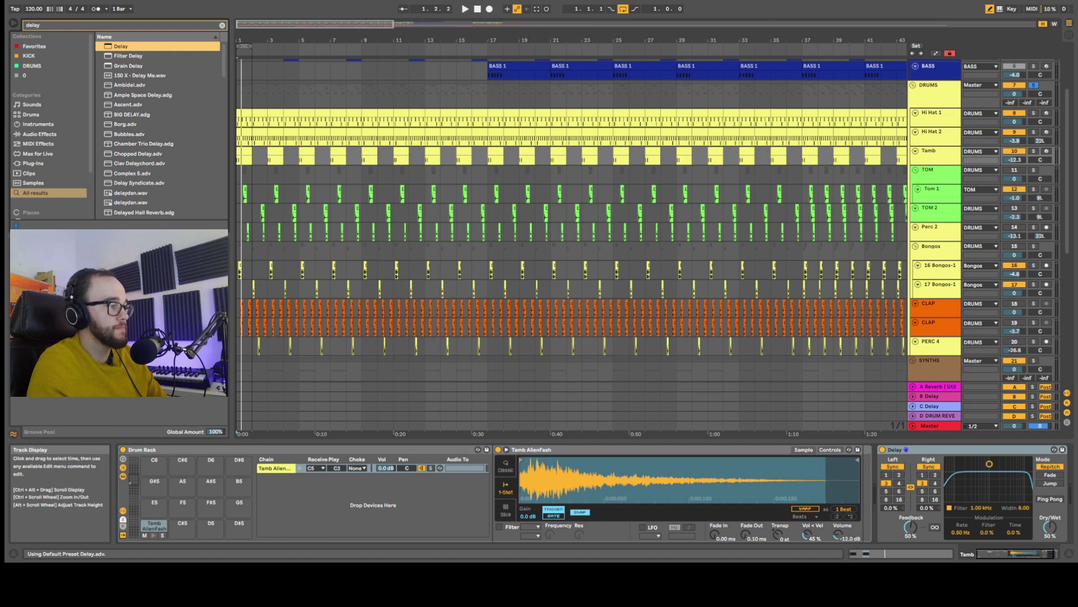
Set Tamb's Delay to 2 sixteenths on both channels, with 36% feedback and 32% dry/wet, while listening to the drums.
click(899, 475)
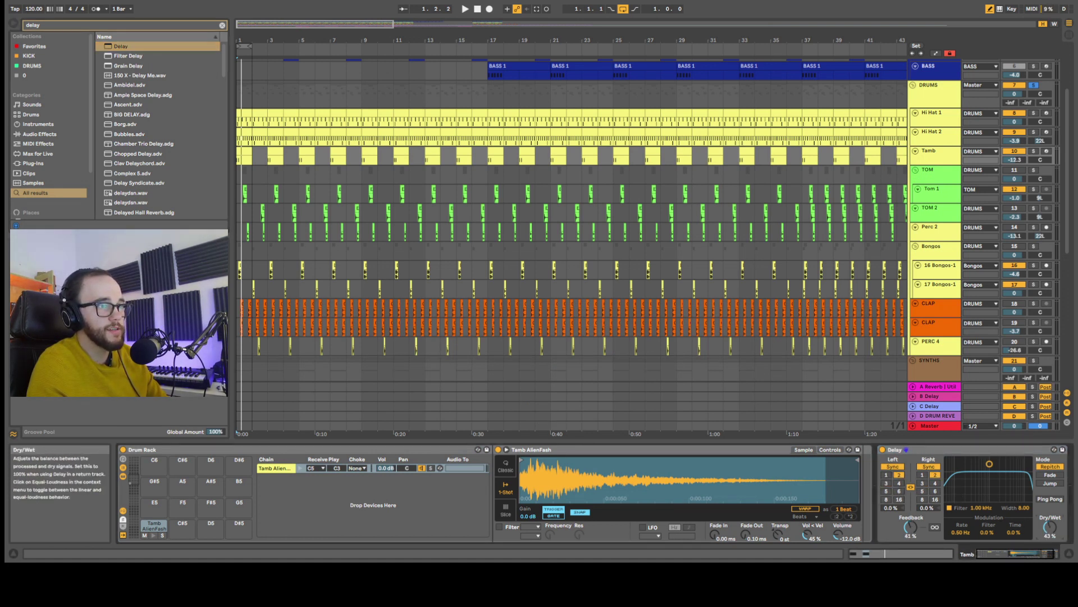
key(space)
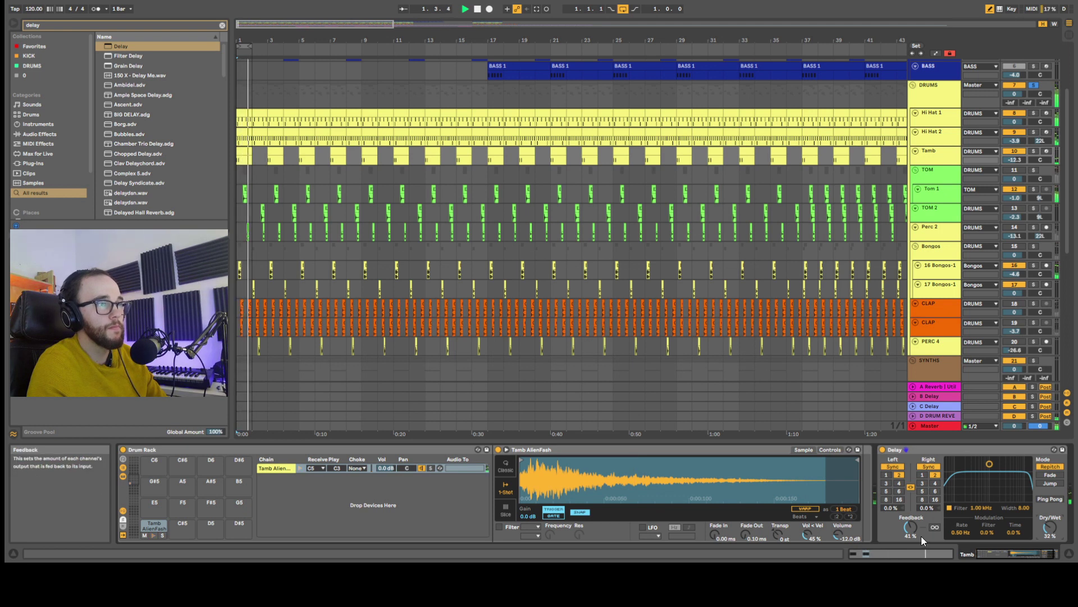
drag(915, 528, 915, 530)
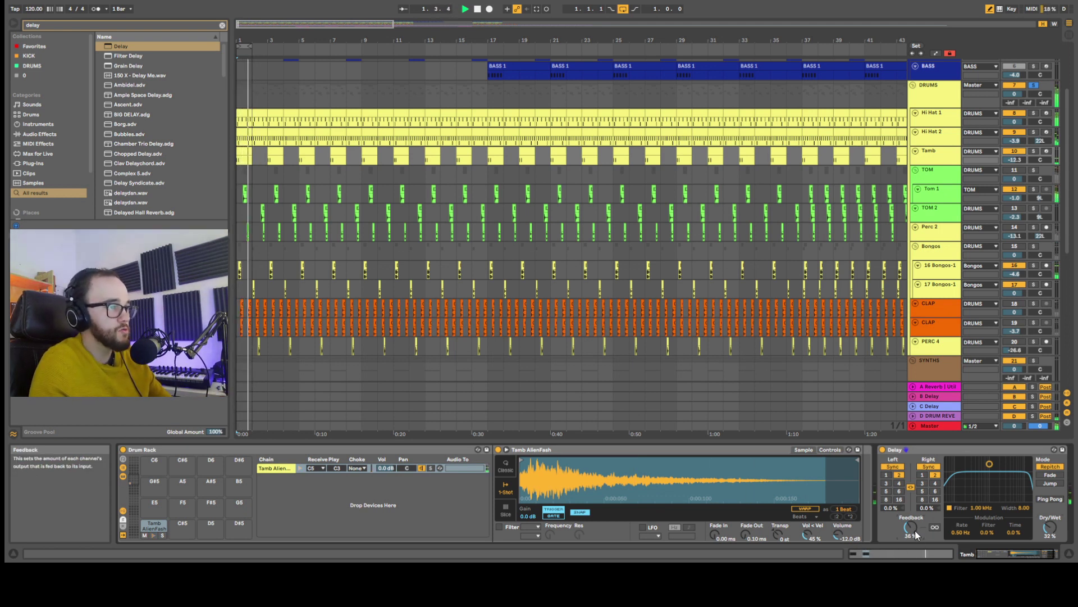
key(space)
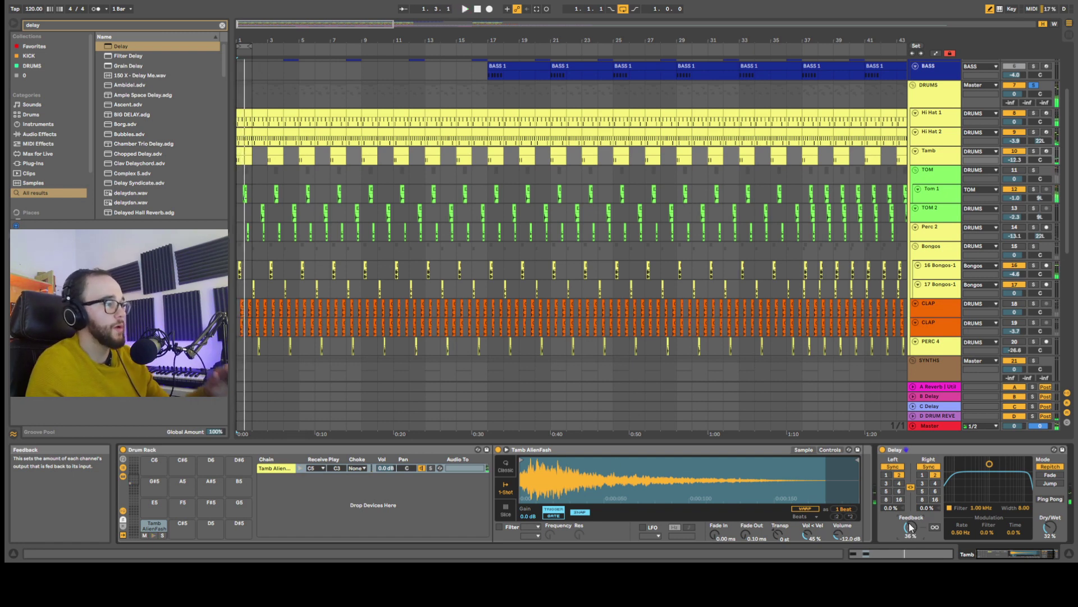
Add a Vocoder after the EQ Eight on the Hi Hat 1 track.
click(242, 103)
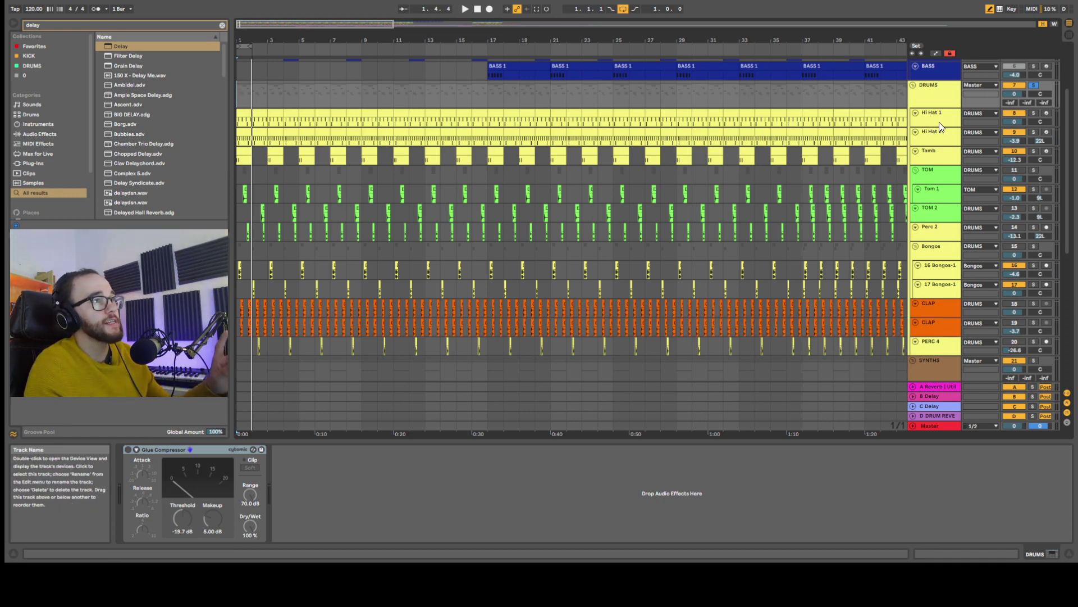
click(865, 125)
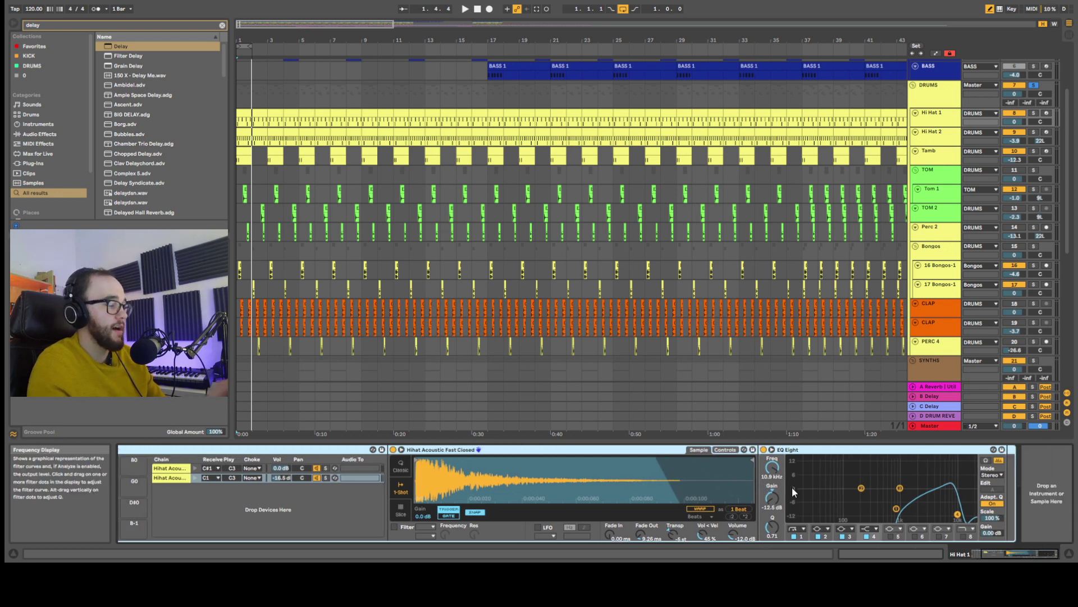
key(ctrl+f)
text(vocod)
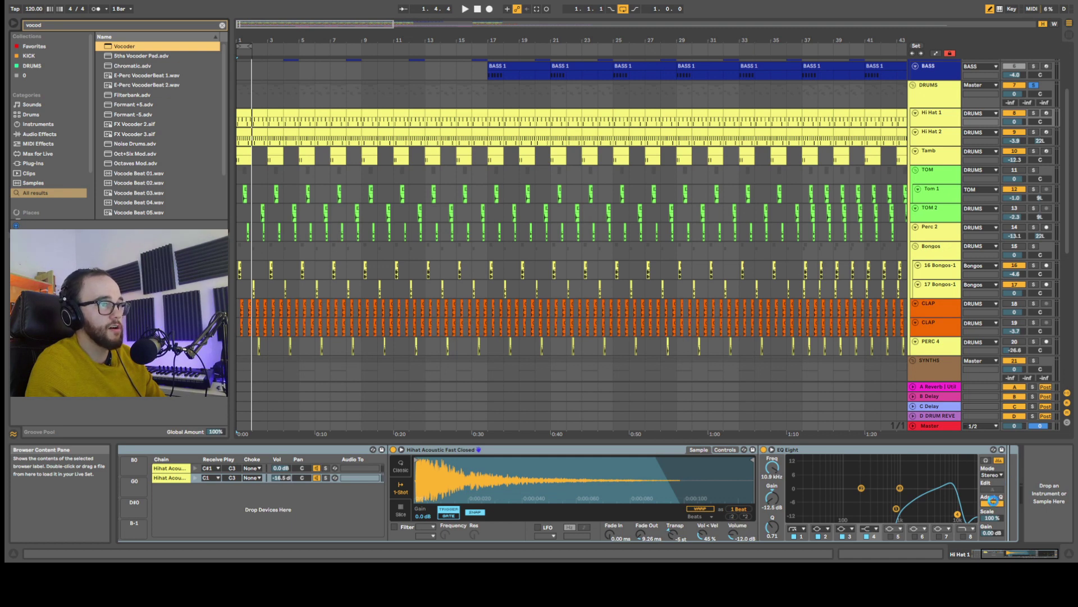
key(Return)
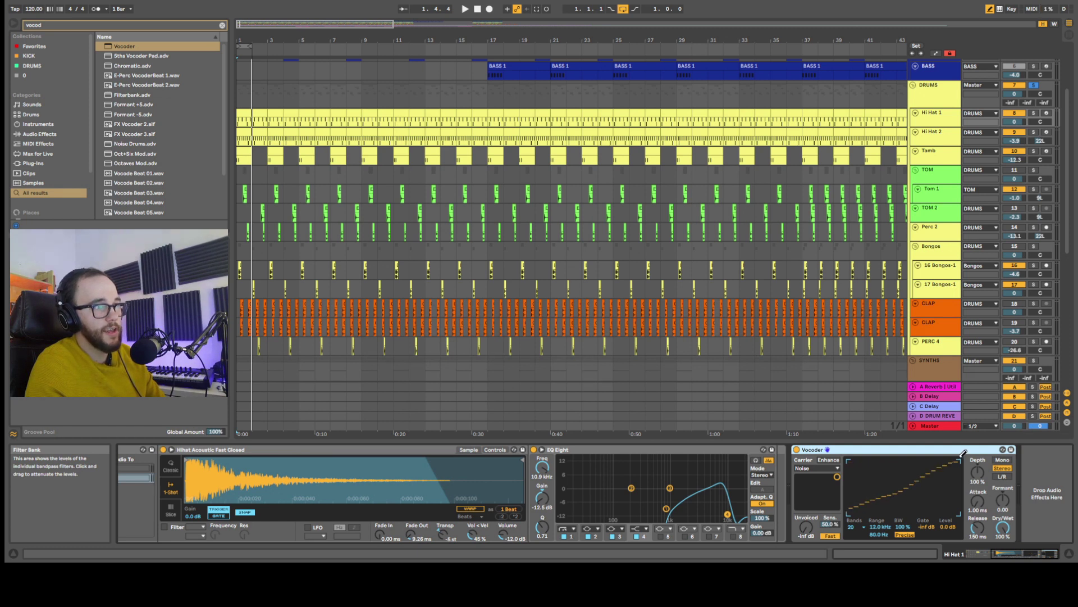
Set Hi Hat 1's Vocoder to a 180 ms release and 17.5% dry/wet, playing the track in solo.
mouse_move(1012, 530)
mouse_down()
mouse_move(1012, 544)
mouse_move(1002, 527)
mouse_up()
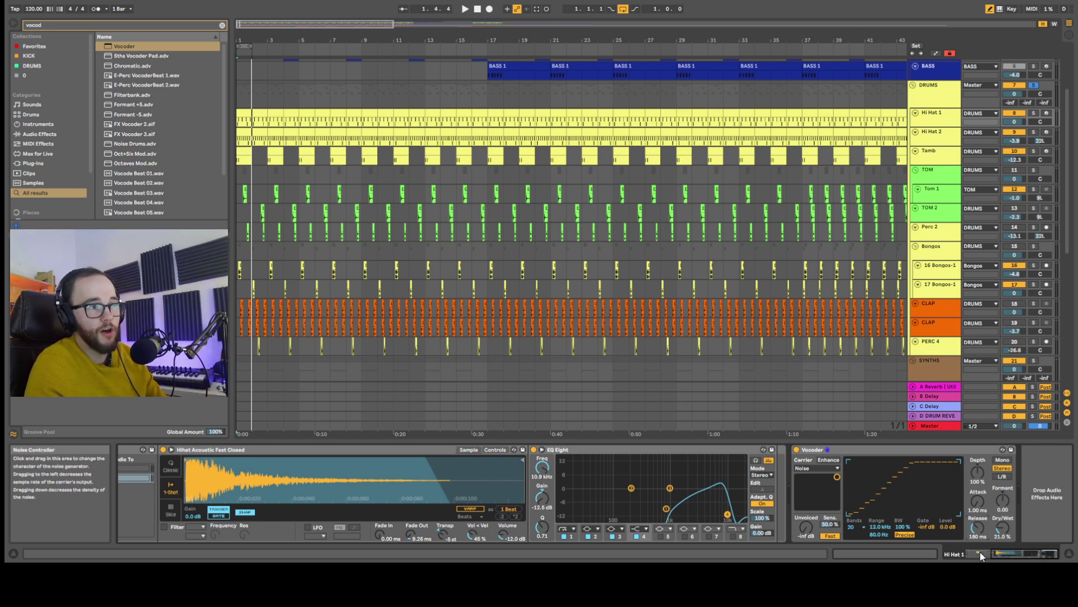
key(space)
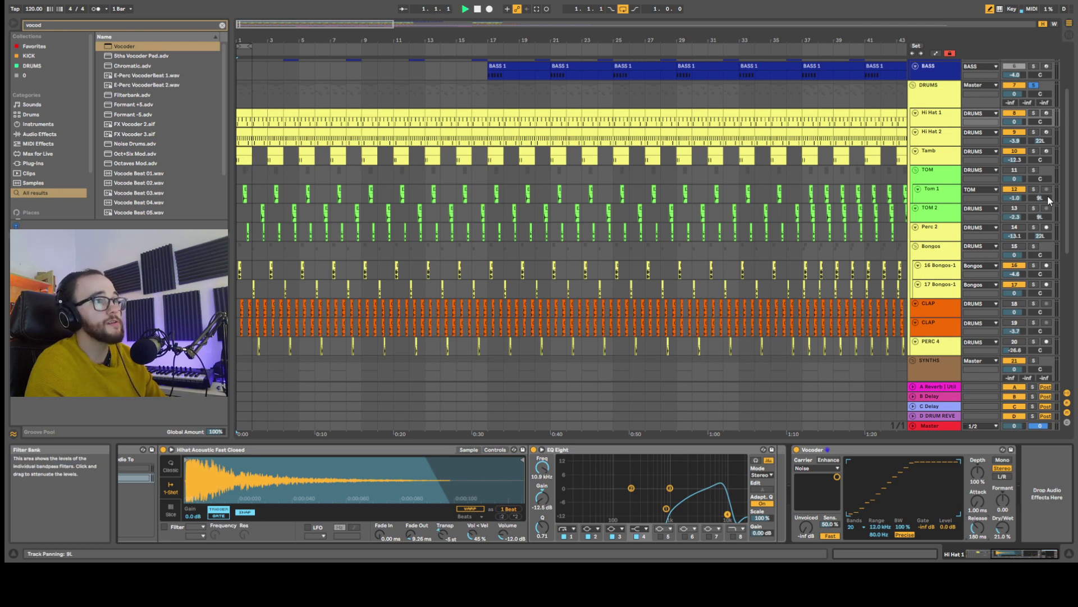
click(1034, 113)
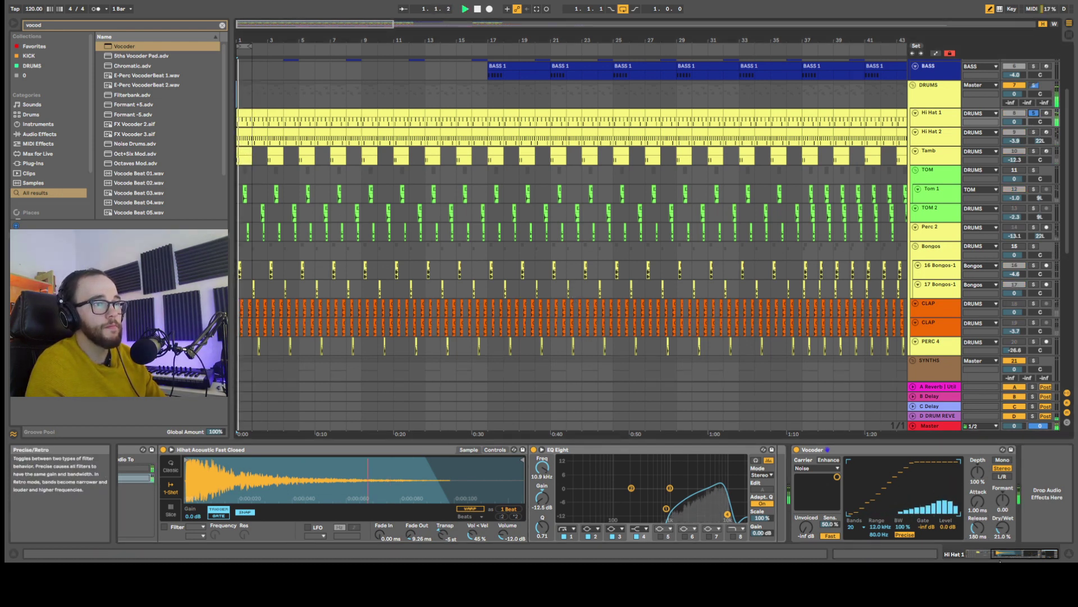
drag(1009, 532, 1008, 537)
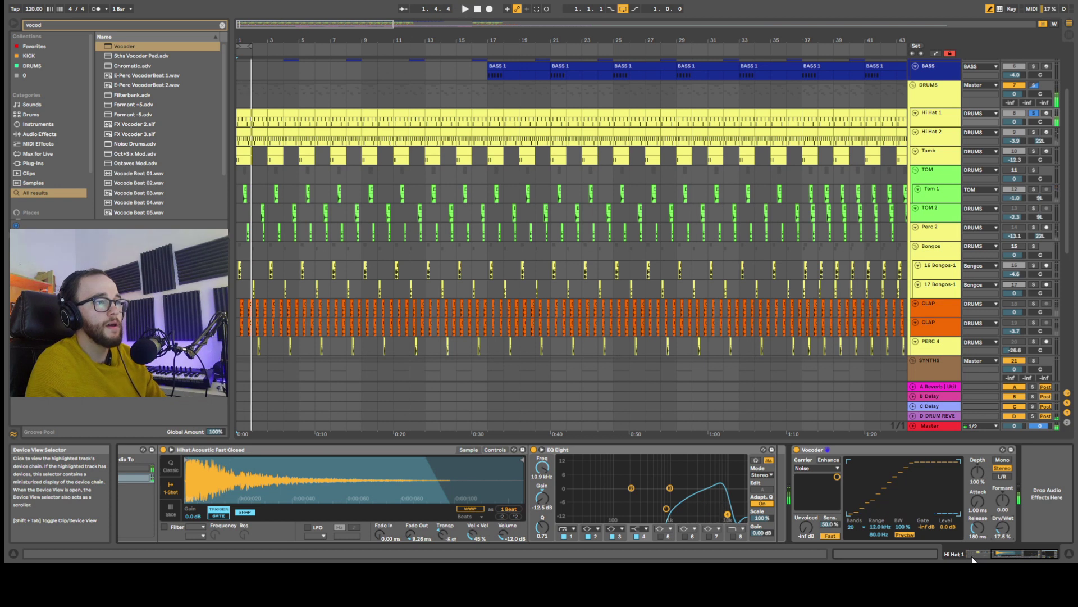
Compare the soloed Hi Hat 1 with its Vocoder bypassed and active during playback.
click(798, 450)
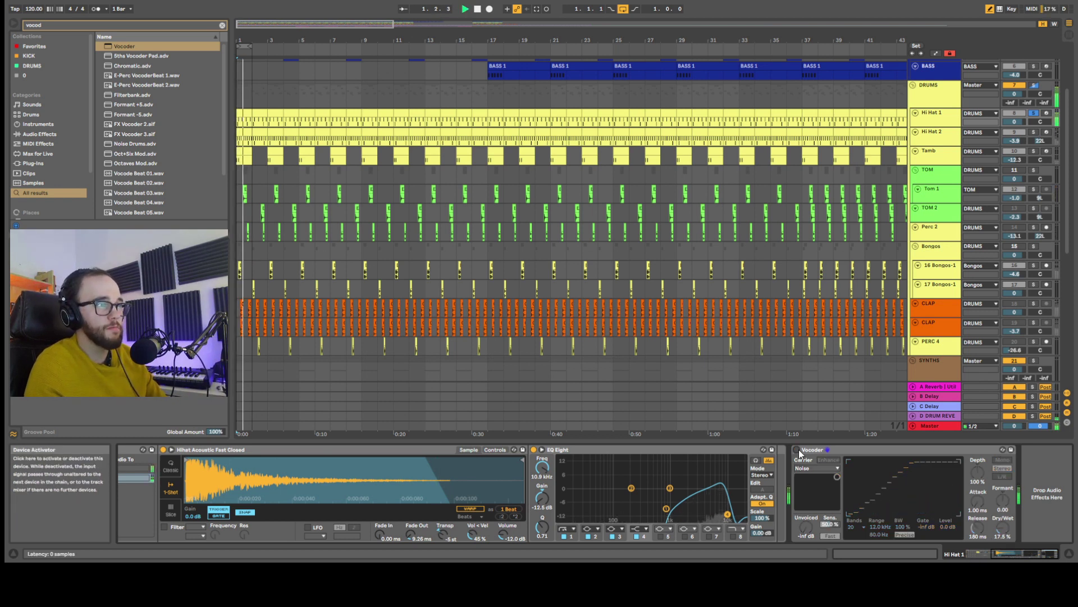
click(798, 449)
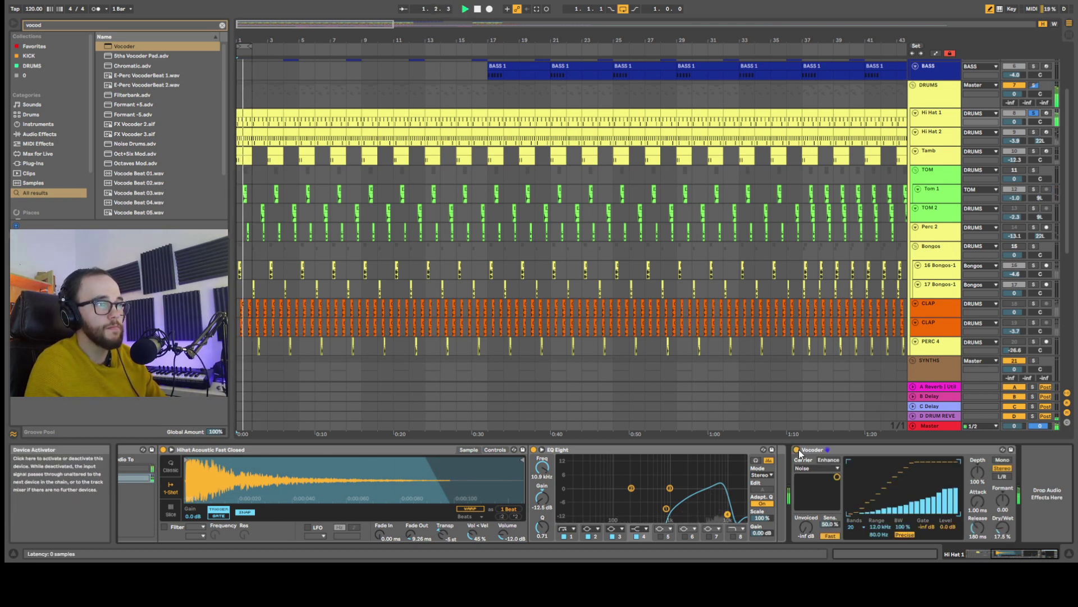
click(798, 449)
click(798, 449)
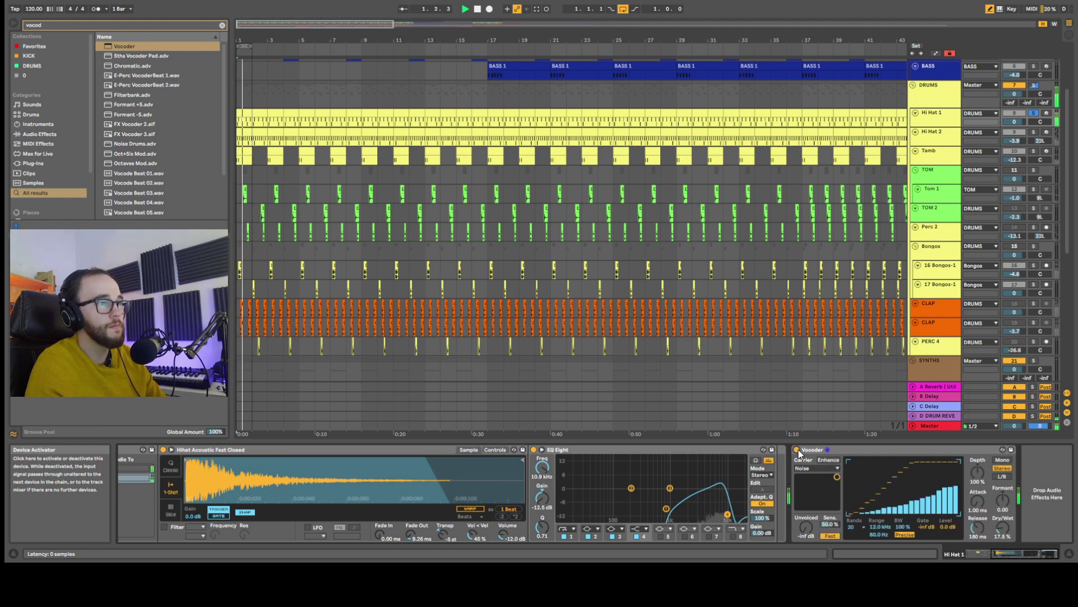
key(space)
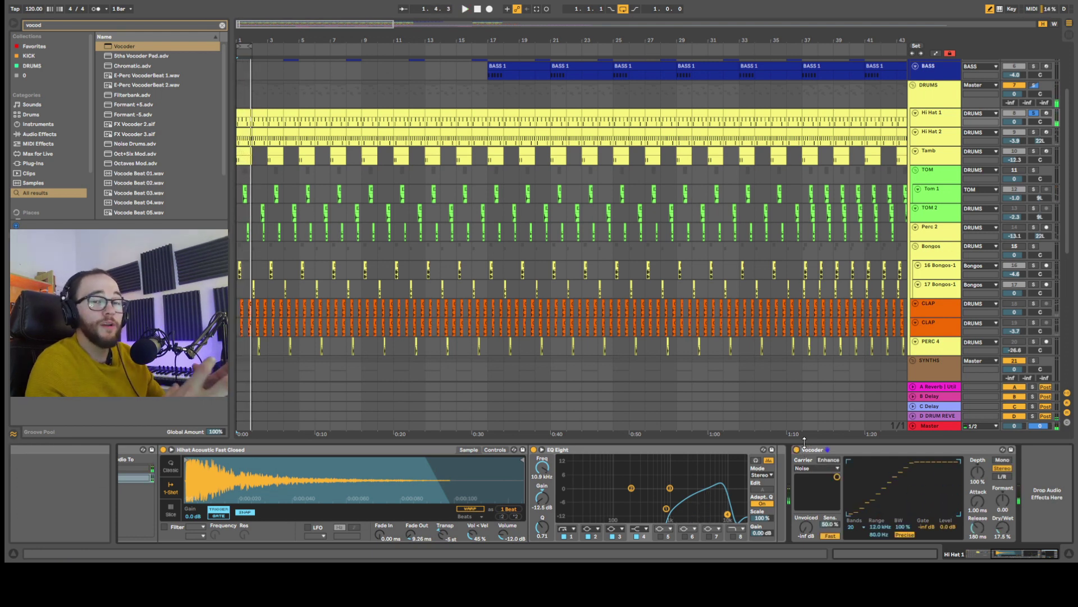
Add the Max for Live LFO after Hi Hat 1's Vocoder and map it to the Vocoder's release time.
key(super+f)
text(lfo)
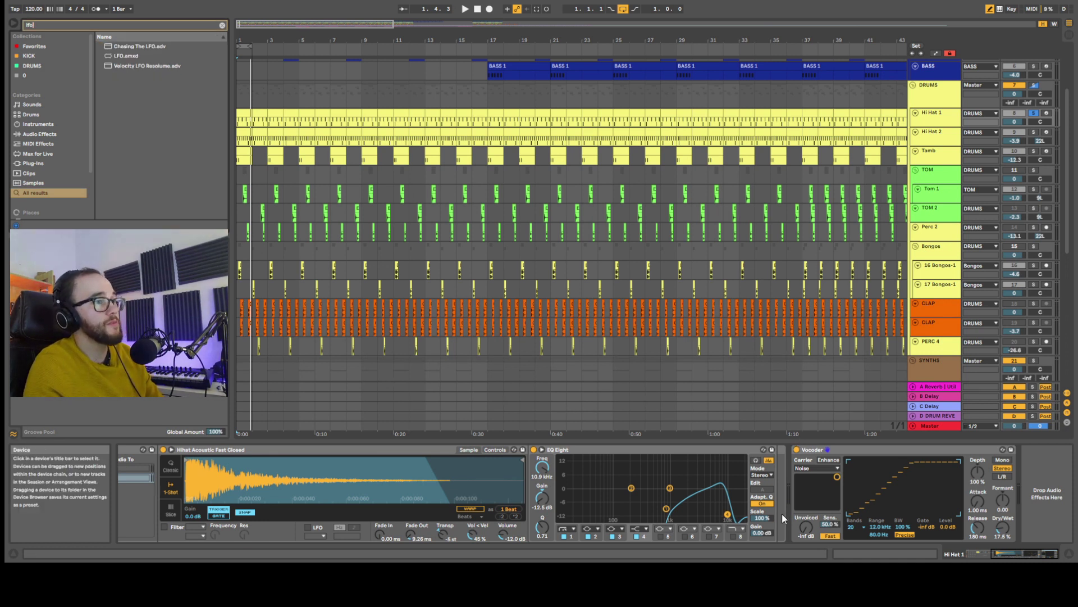
click(121, 57)
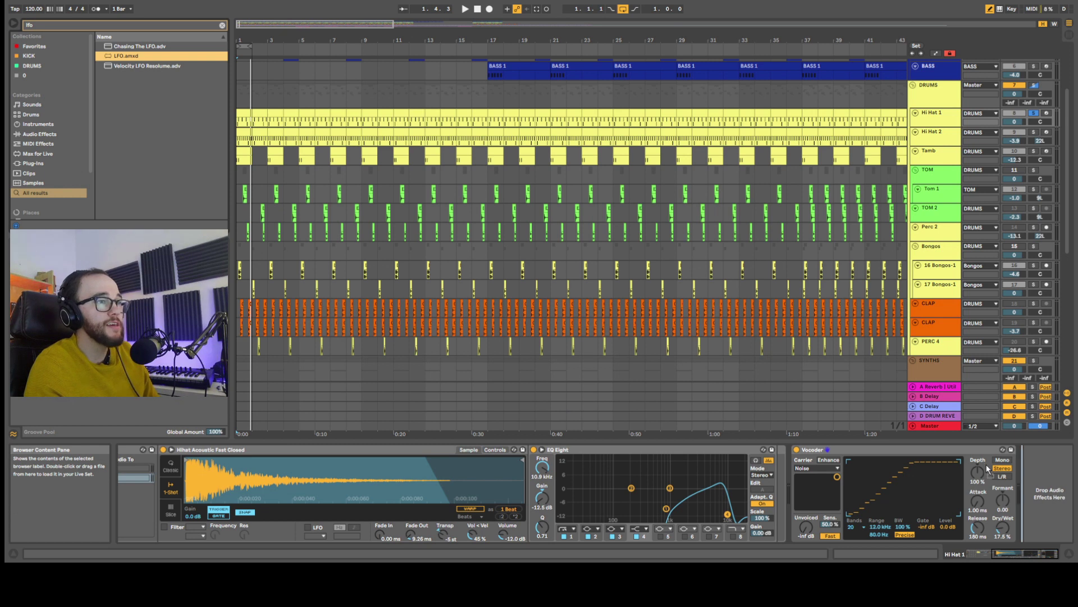
drag(1019, 537, 1019, 537)
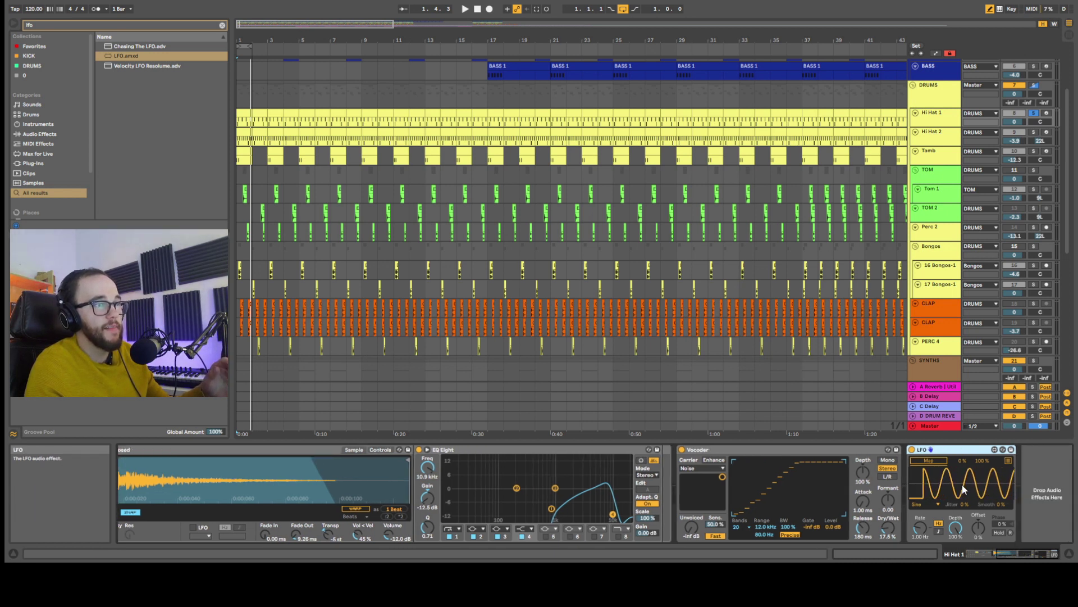
click(864, 530)
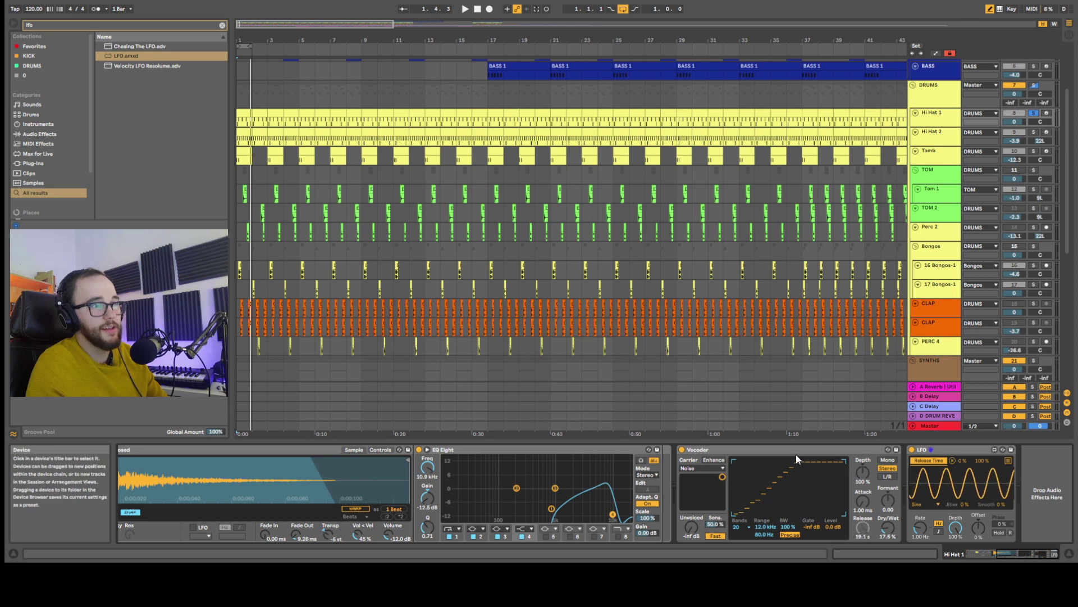
Listen to the modulated hi-hat, and set the LFO's depth to 15.7% and its rate to 0.37 Hz.
key(space)
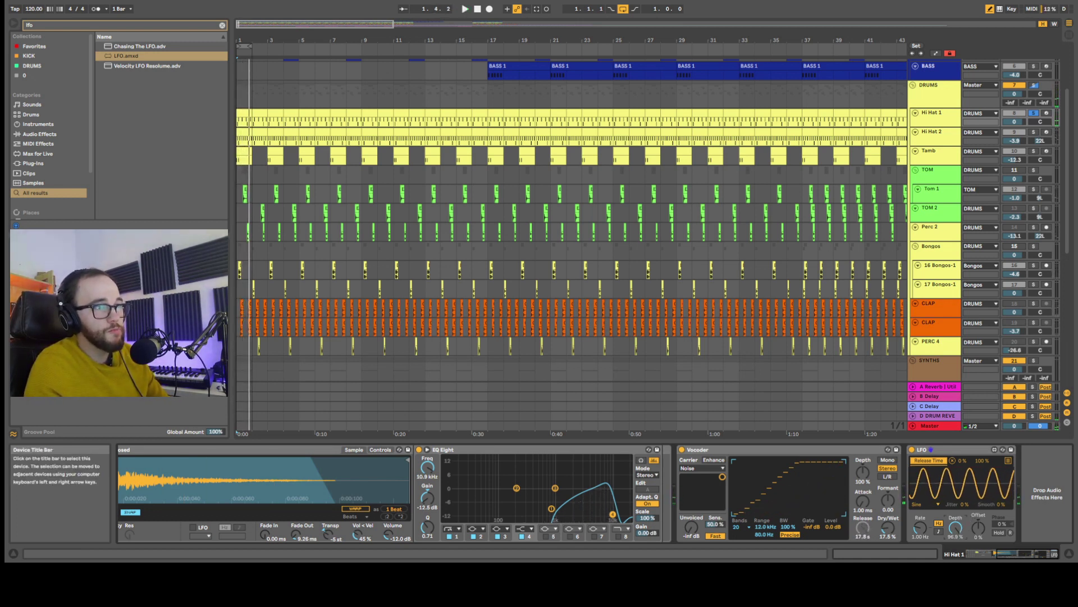
mouse_move(961, 529)
mouse_down()
mouse_move(961, 556)
mouse_move(959, 538)
mouse_up()
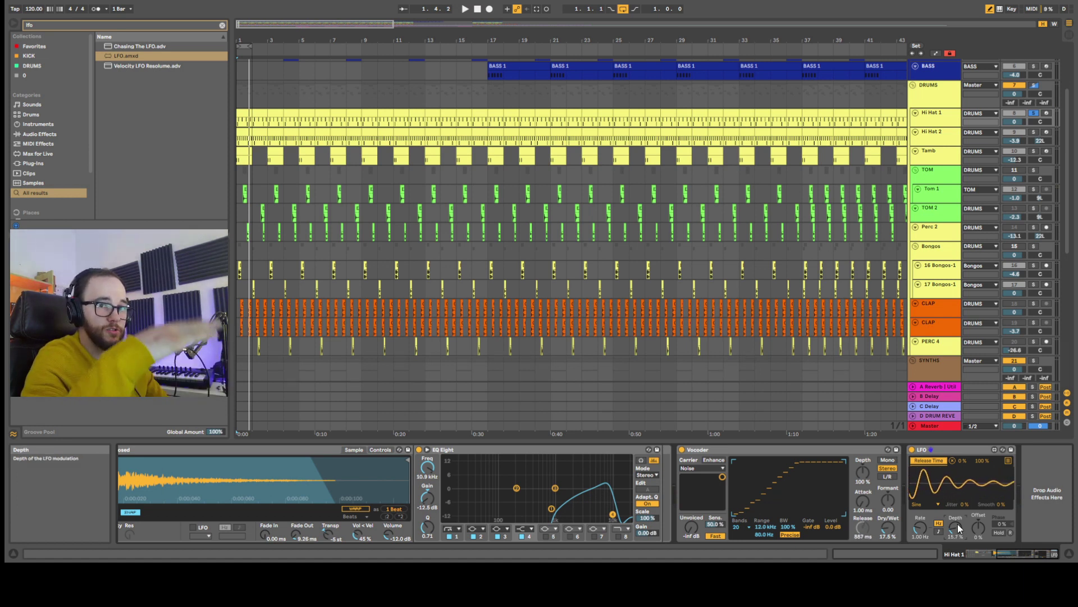
mouse_move(921, 528)
mouse_down()
mouse_move(922, 550)
mouse_move(925, 513)
mouse_up()
Limit the LFO's release-time mapping to a 25% minimum and 49% maximum, and play the looped bar.
drag(962, 463, 966, 462)
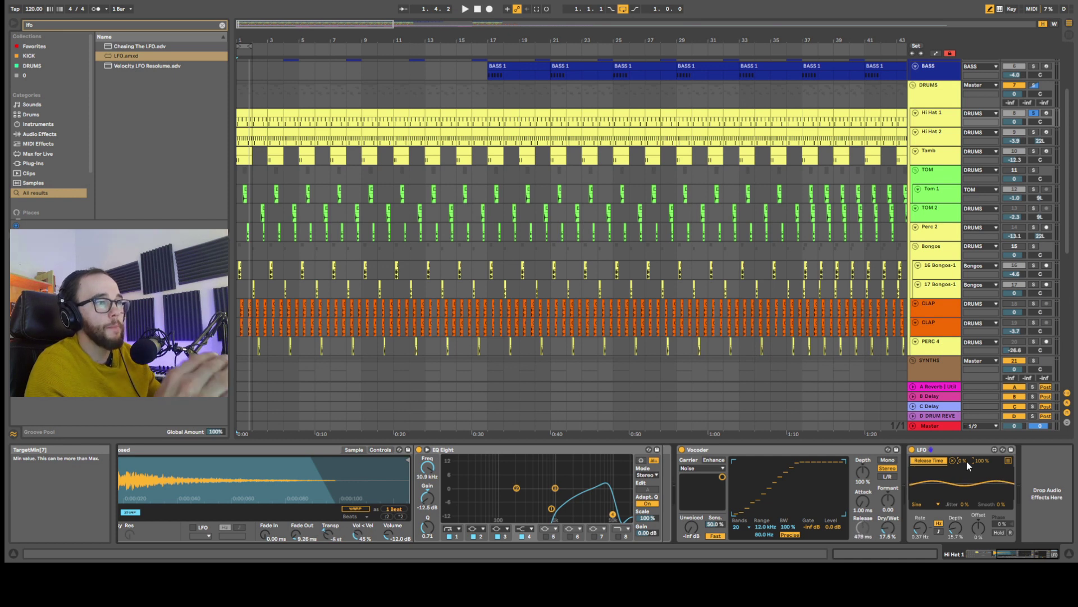
click(858, 528)
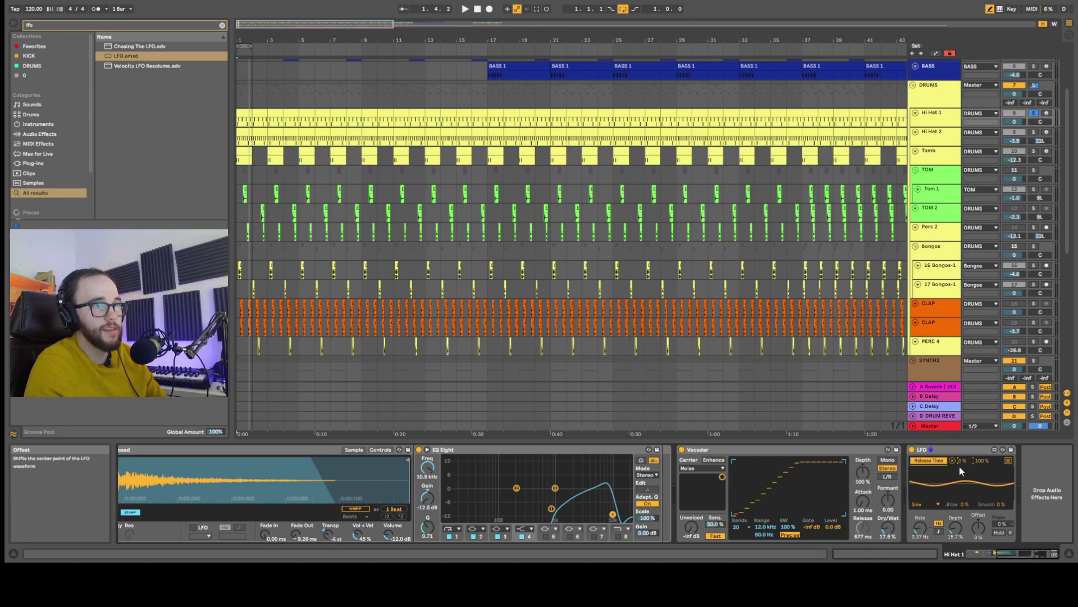
drag(981, 460, 980, 469)
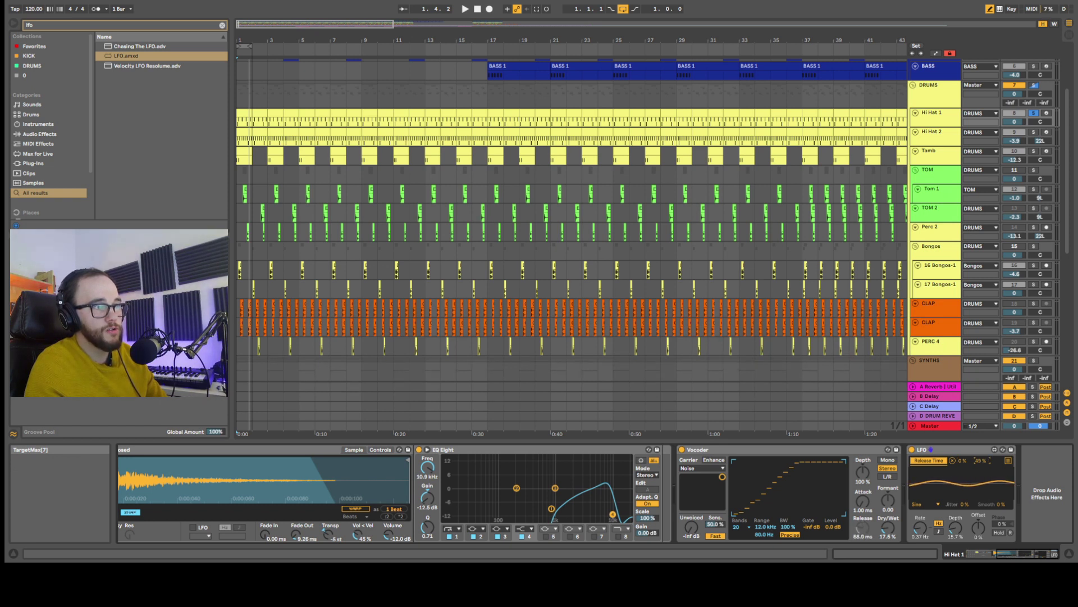
drag(981, 460, 980, 453)
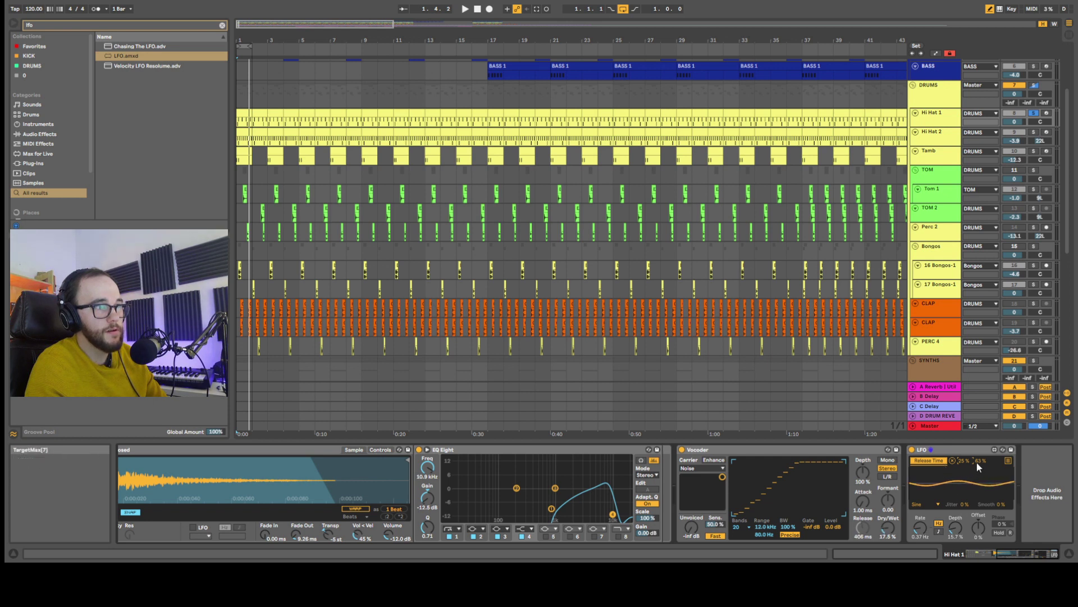
drag(978, 460, 977, 463)
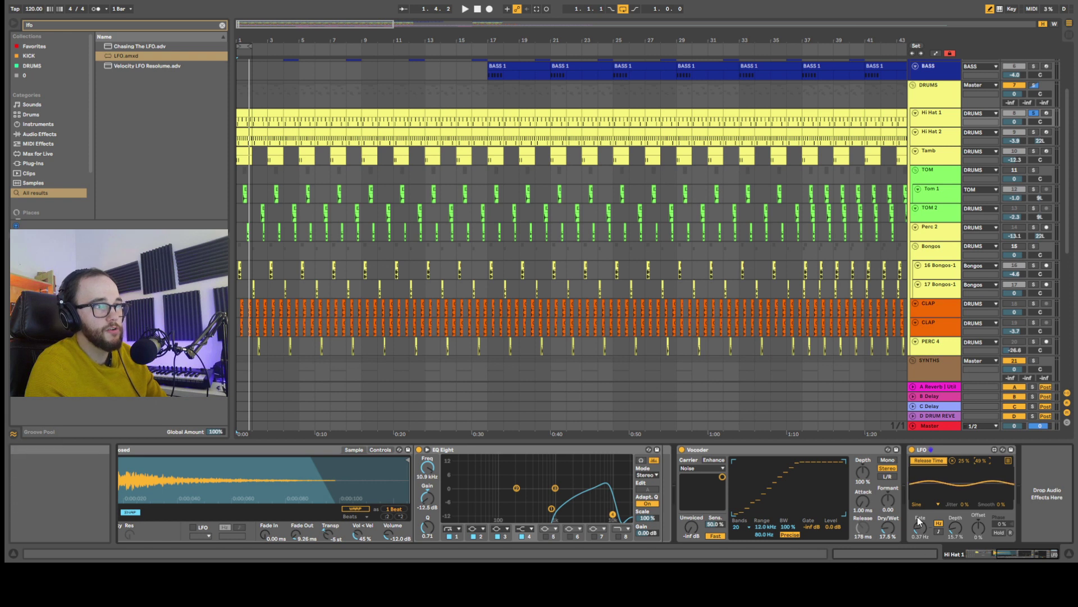
click(865, 538)
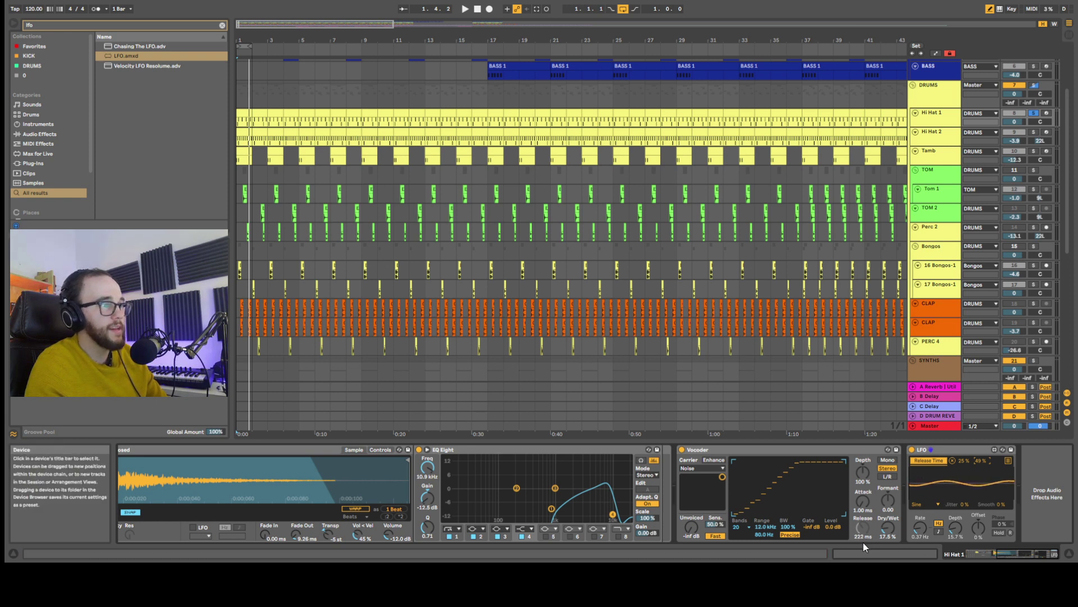
key(space)
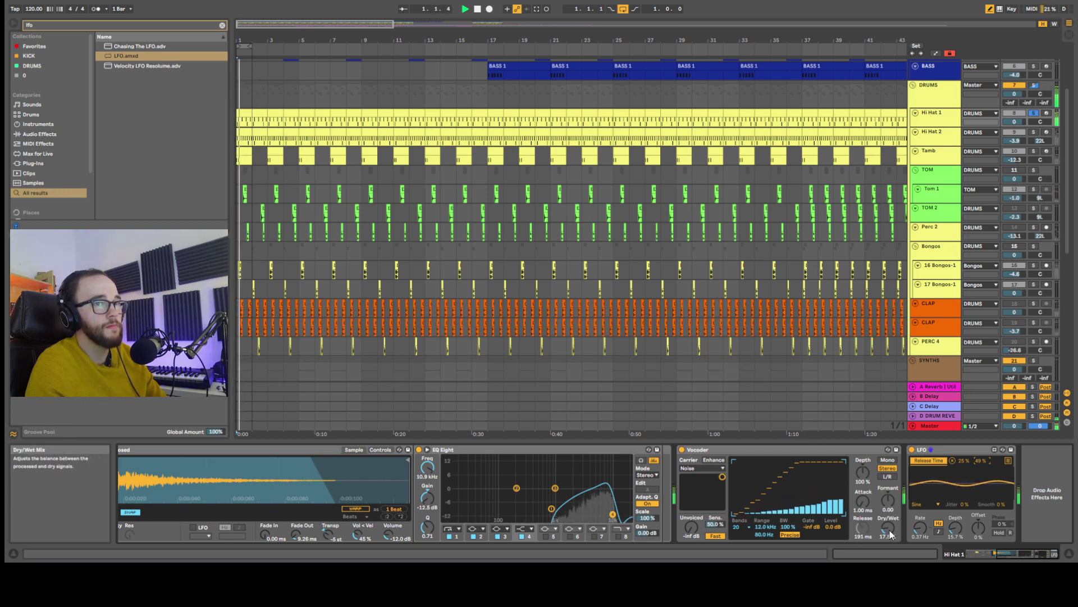
Raise the Dry/Wet of Hi Hat 1's Vocoder to 19.5% while listening, and stop playback.
drag(891, 536, 892, 538)
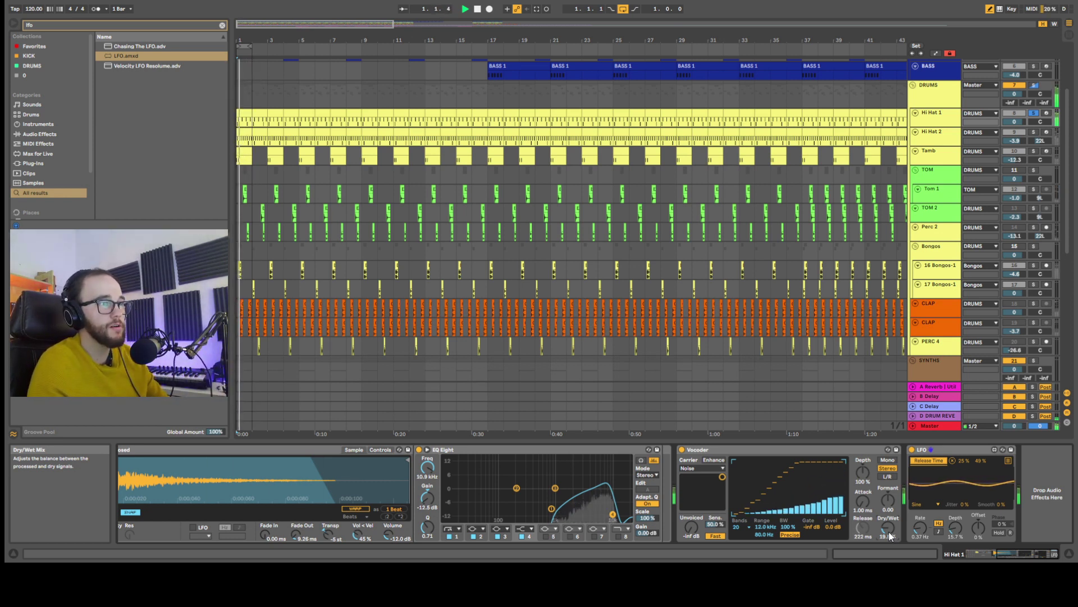
key(space)
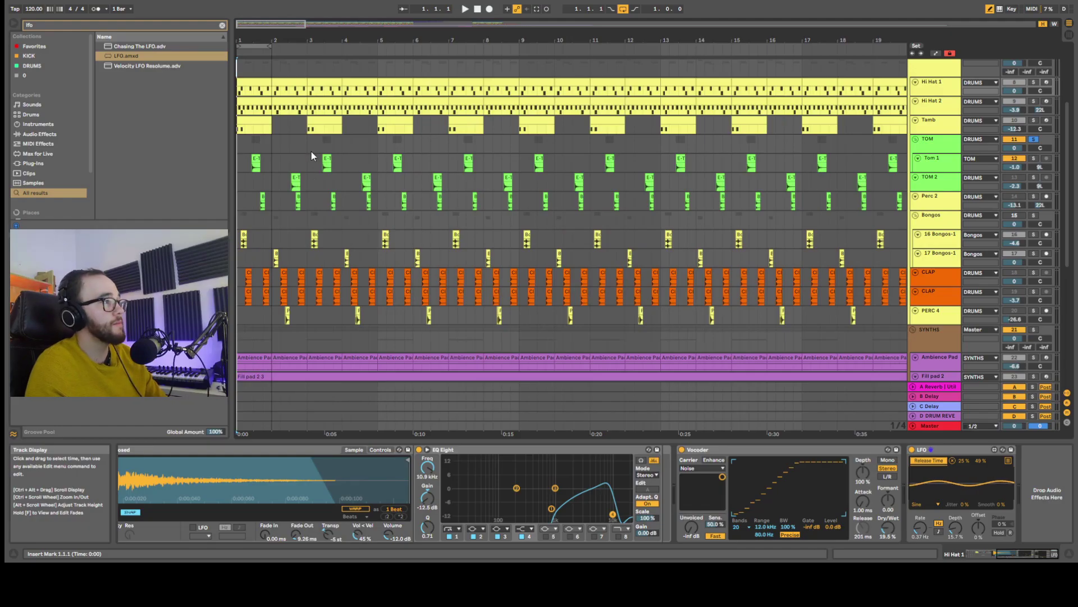
Solo Tom 1 with its EQ Eight on view, and play the looped first bar.
key(plus)
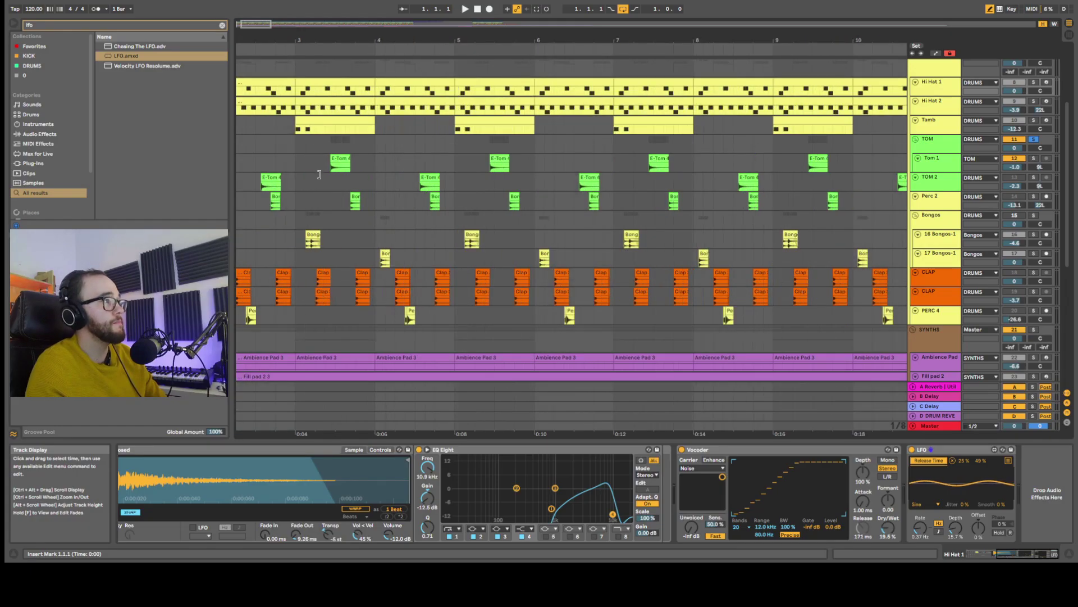
click(240, 164)
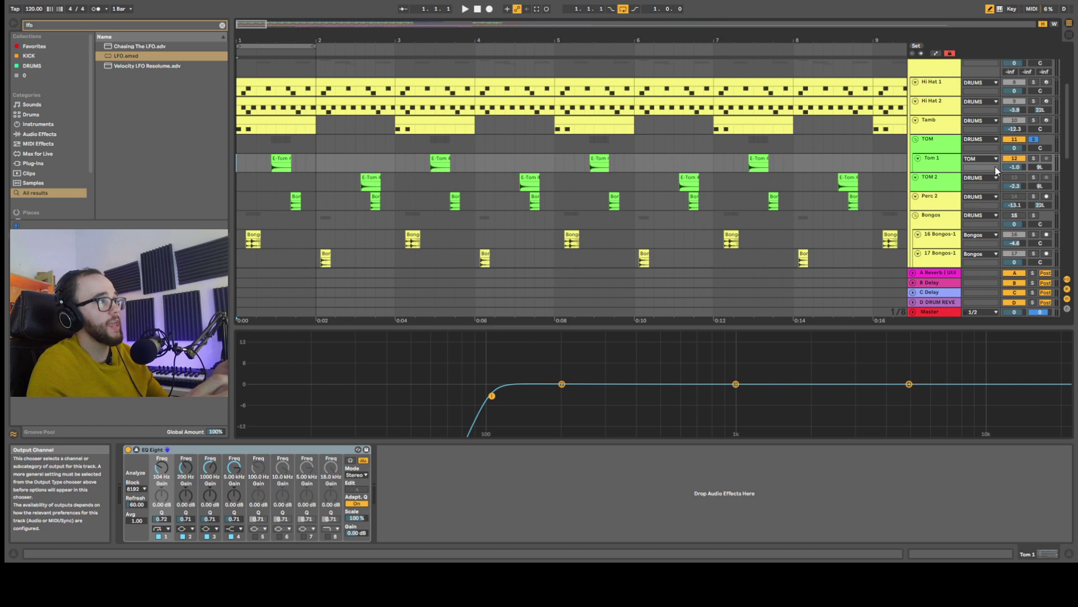
click(1034, 157)
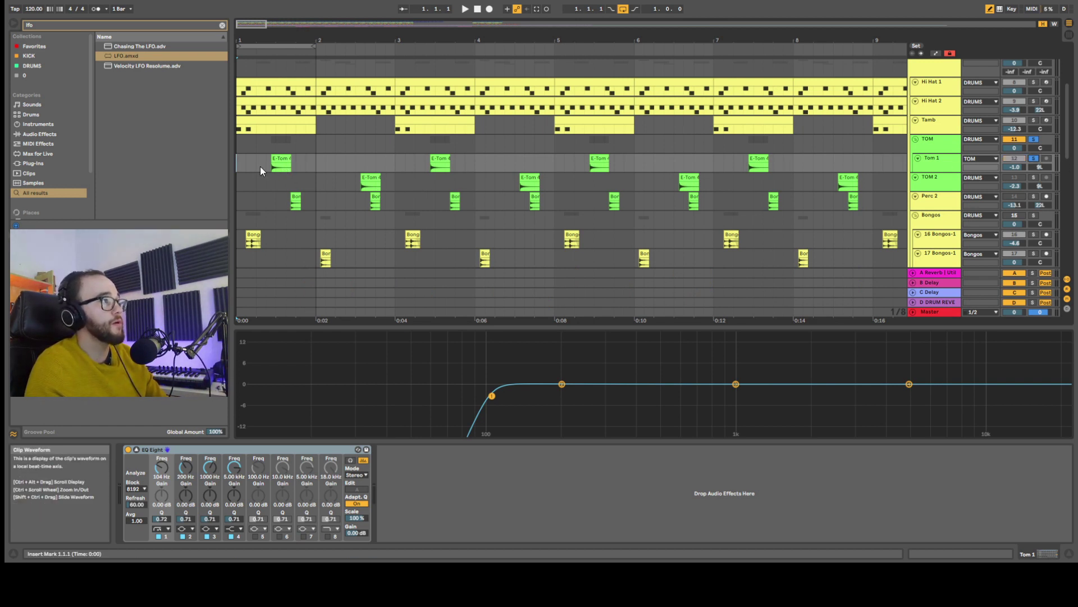
key(space)
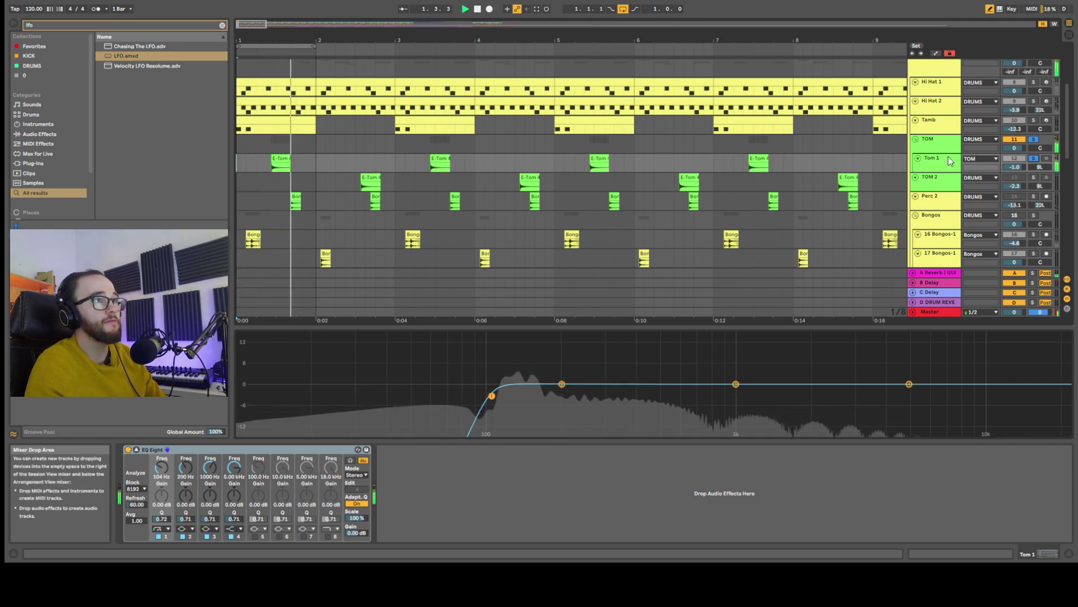
Boost the second band of Tom 1's EQ Eight by 4.22 dB at 132 Hz and play the result.
drag(561, 384, 518, 371)
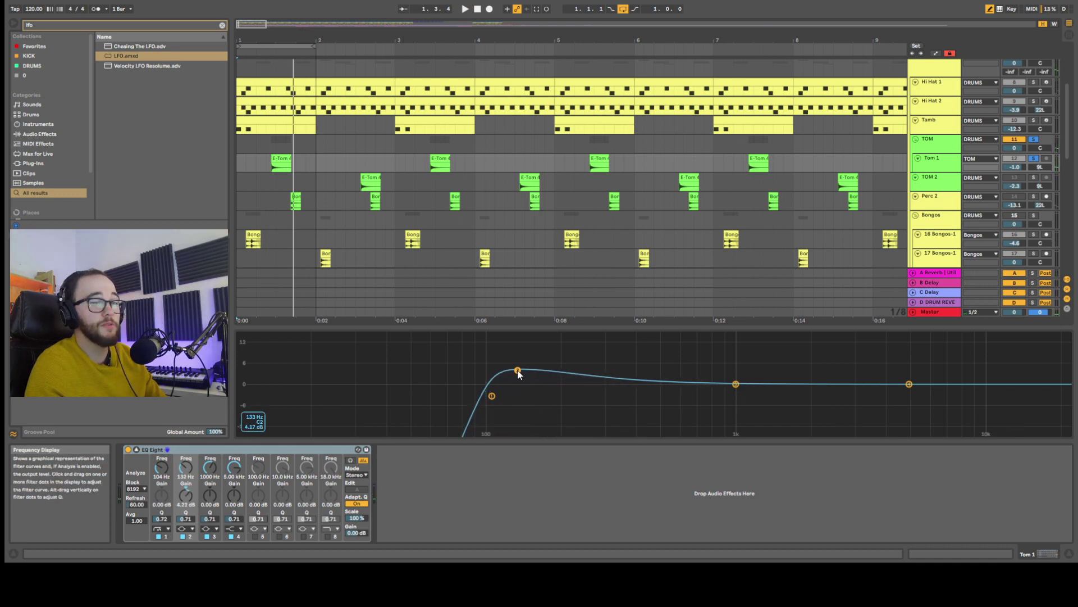
key(space)
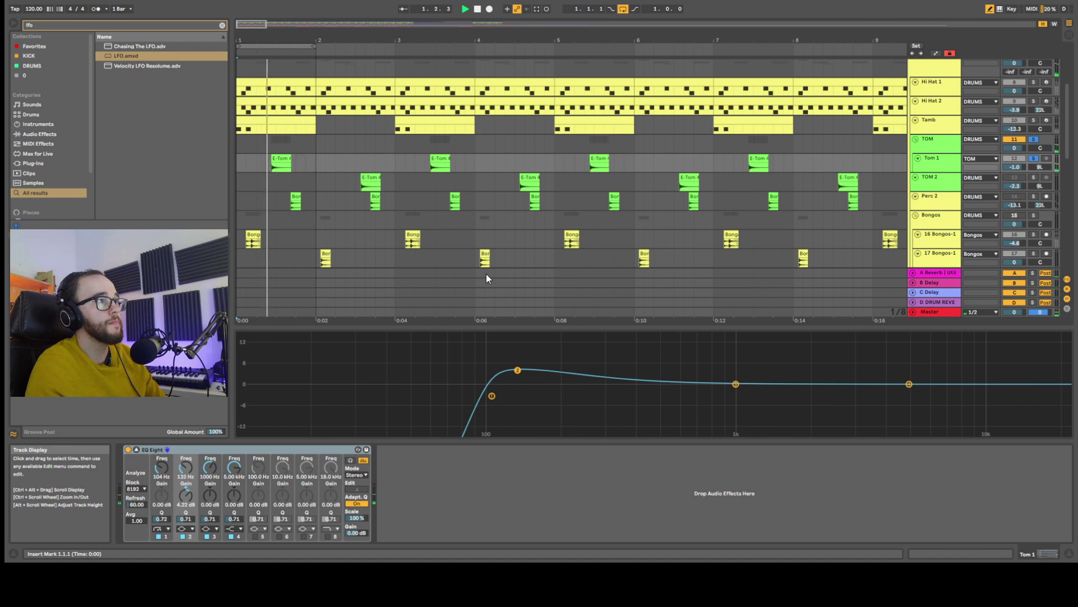
key(space)
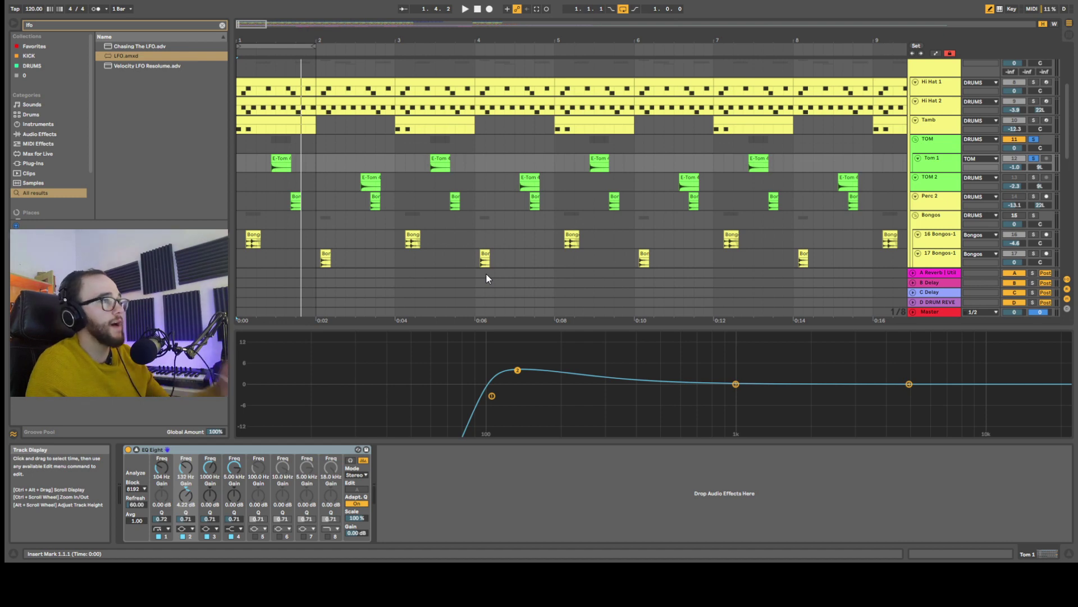
Replay the soloed Tom 1 in the first bar, and mark the start of its first hit at 1.2.4.
scroll(948, 173, up, 5)
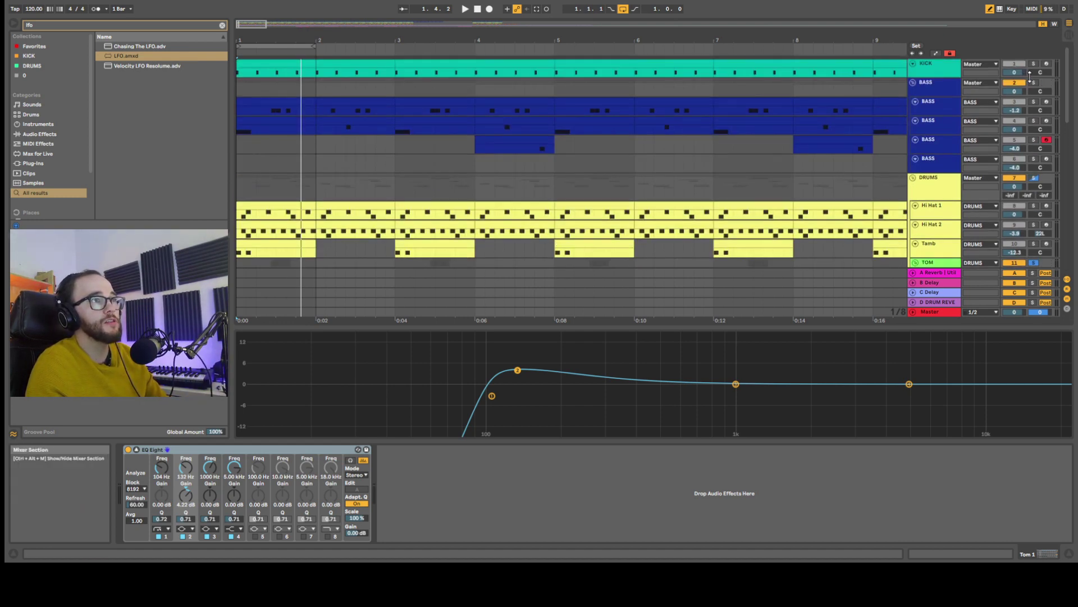
key(space)
scroll(256, 234, down, 6)
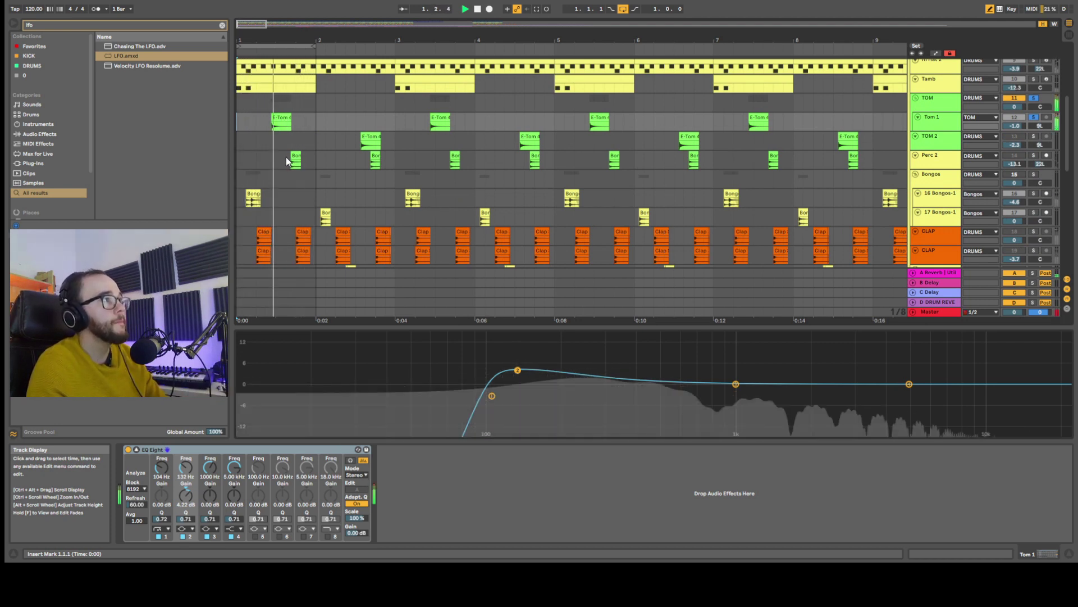
key(space)
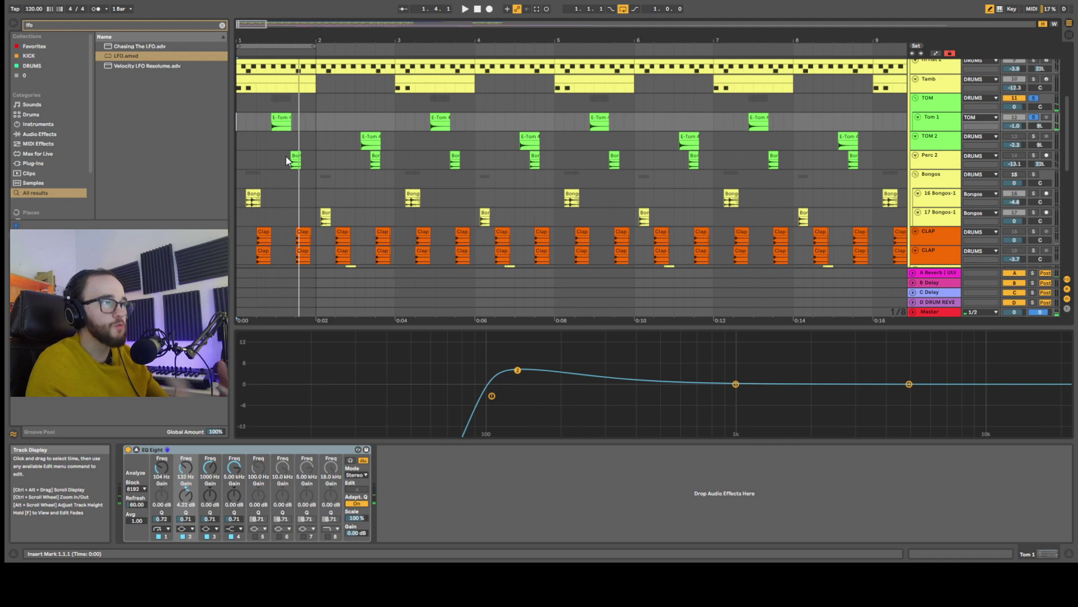
key(space)
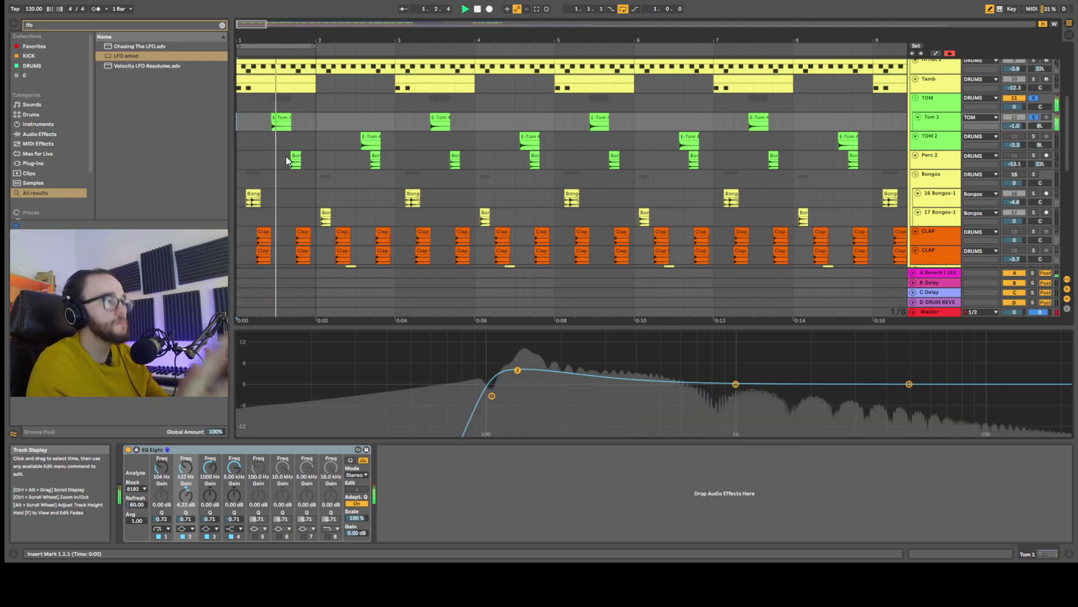
key(space)
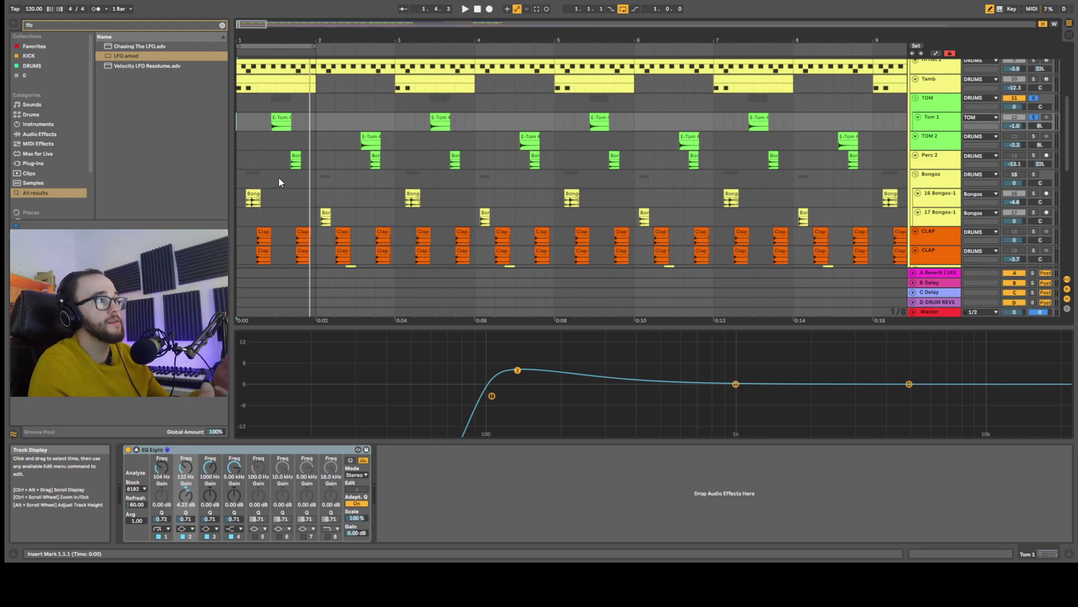
click(261, 126)
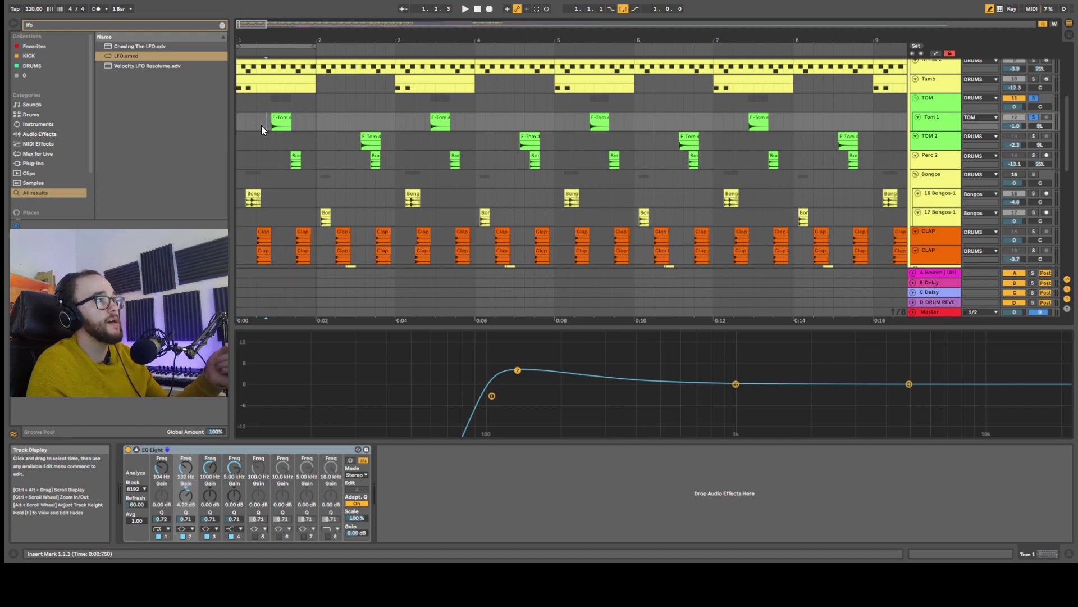
click(271, 133)
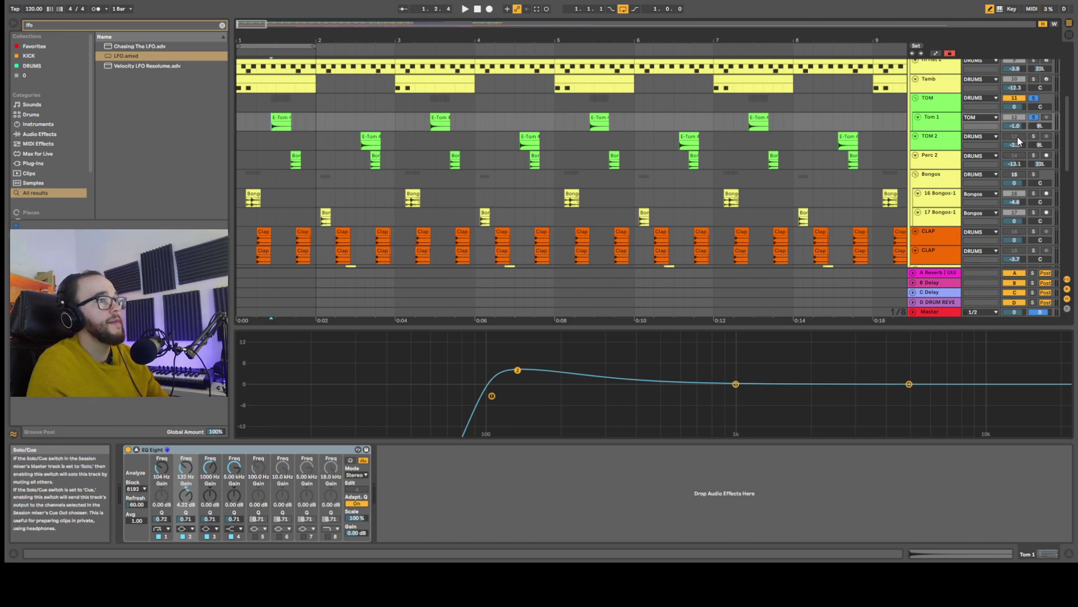
Solo TOM 2 with its EQ Eight on view, move the loop to bar 2, and play it.
click(935, 131)
click(940, 135)
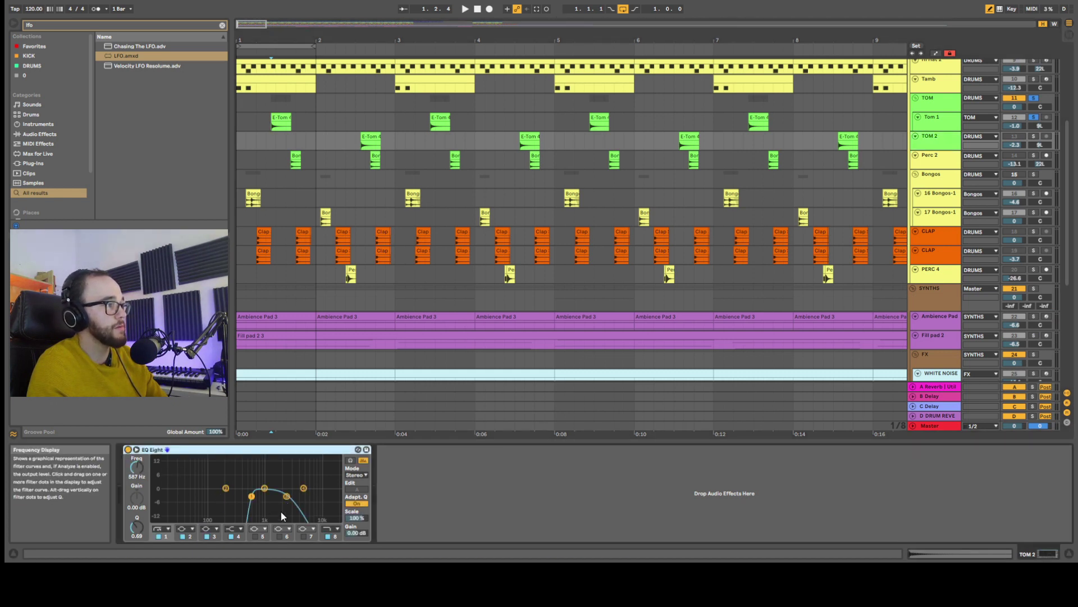
click(1034, 136)
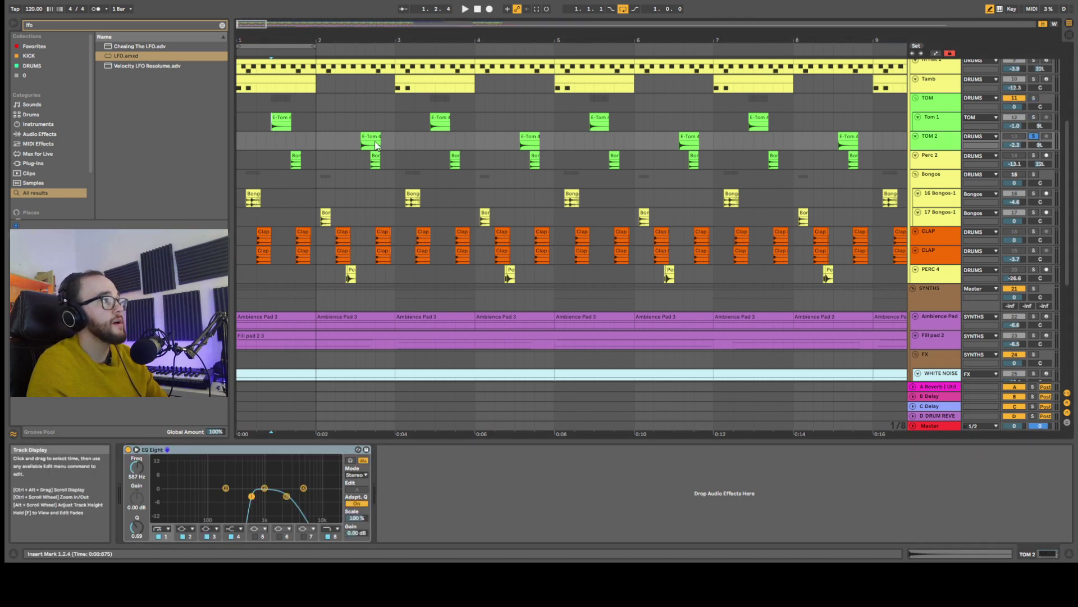
drag(288, 49, 366, 54)
key(space)
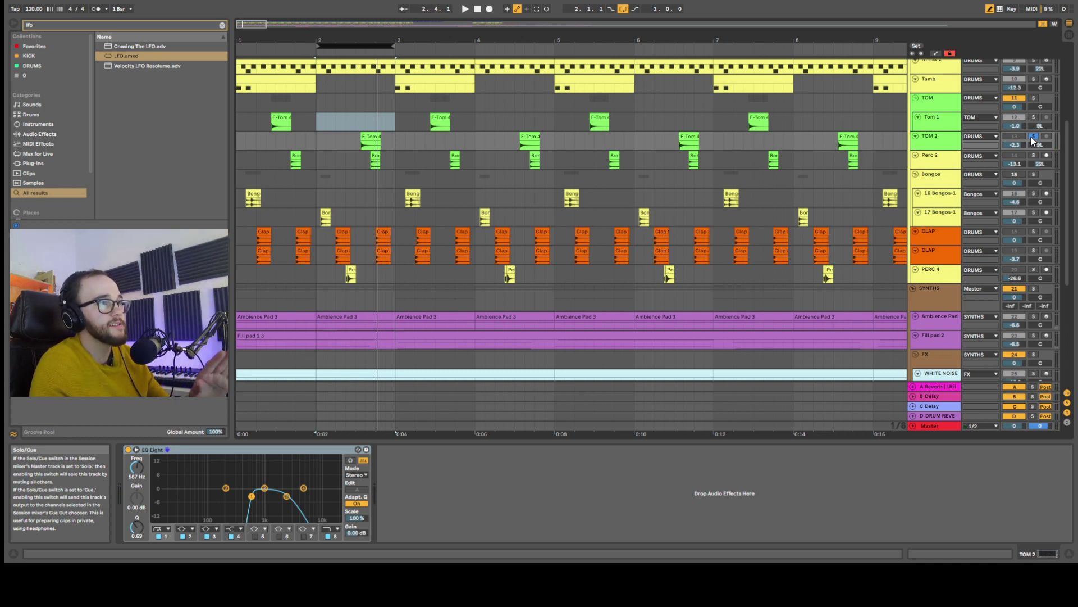
Play bar 2 from its start with TOM 2 unsoloed to hear the toms within the full drum group.
click(326, 137)
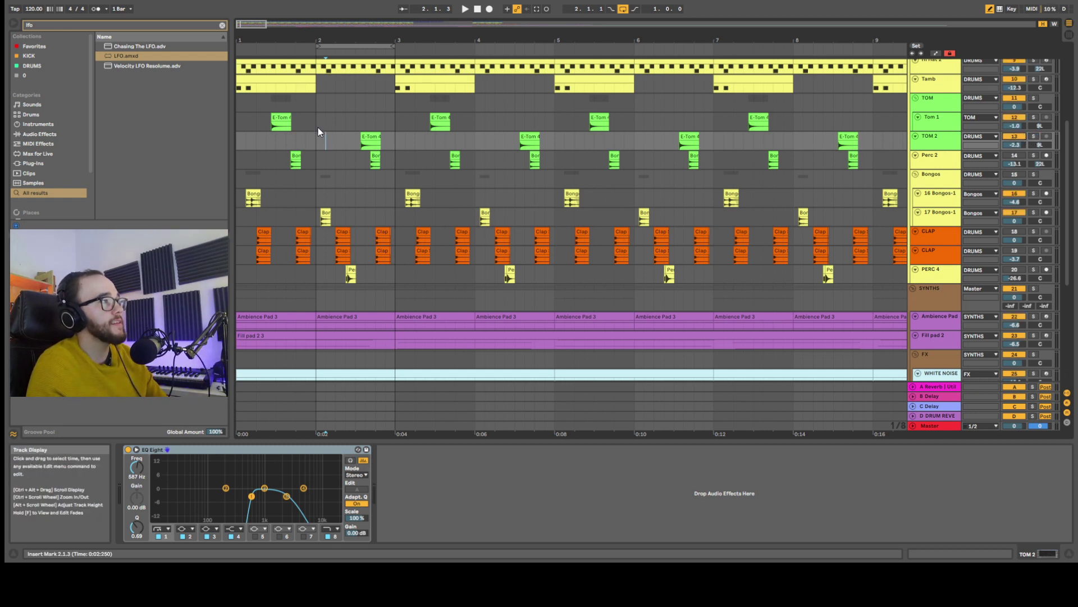
key(space)
scroll(509, 228, up, 1)
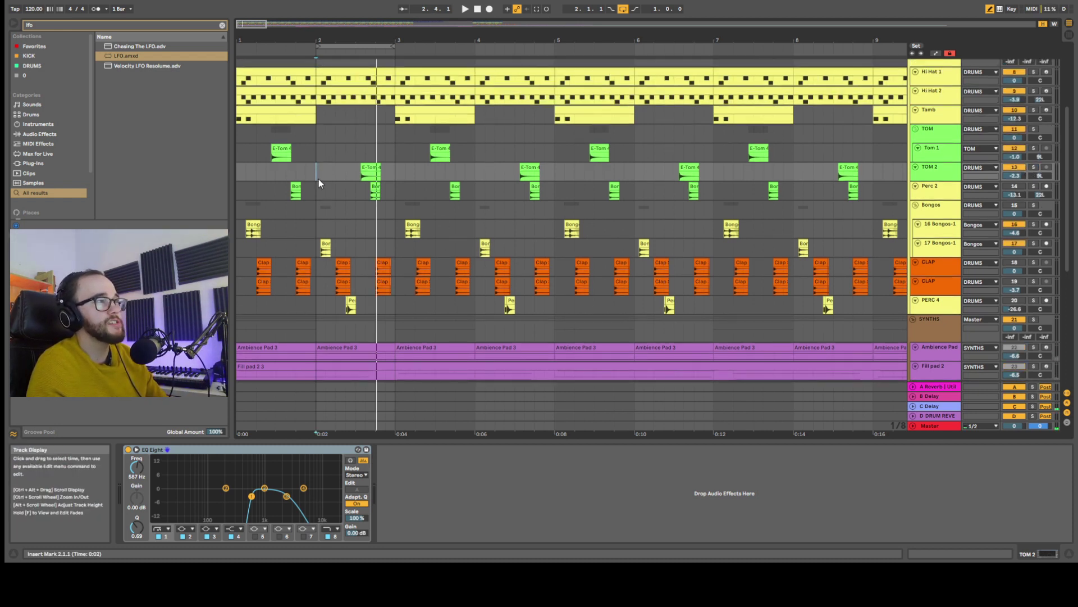
key(space)
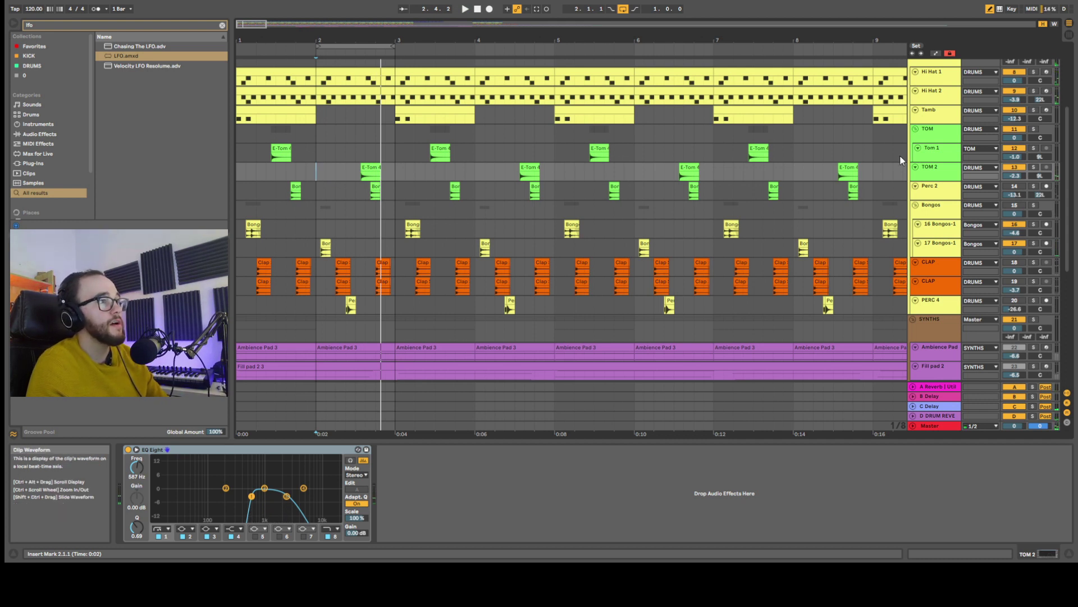
Compare the EQ Eight curves on TOM 2 and Tom 1.
click(946, 173)
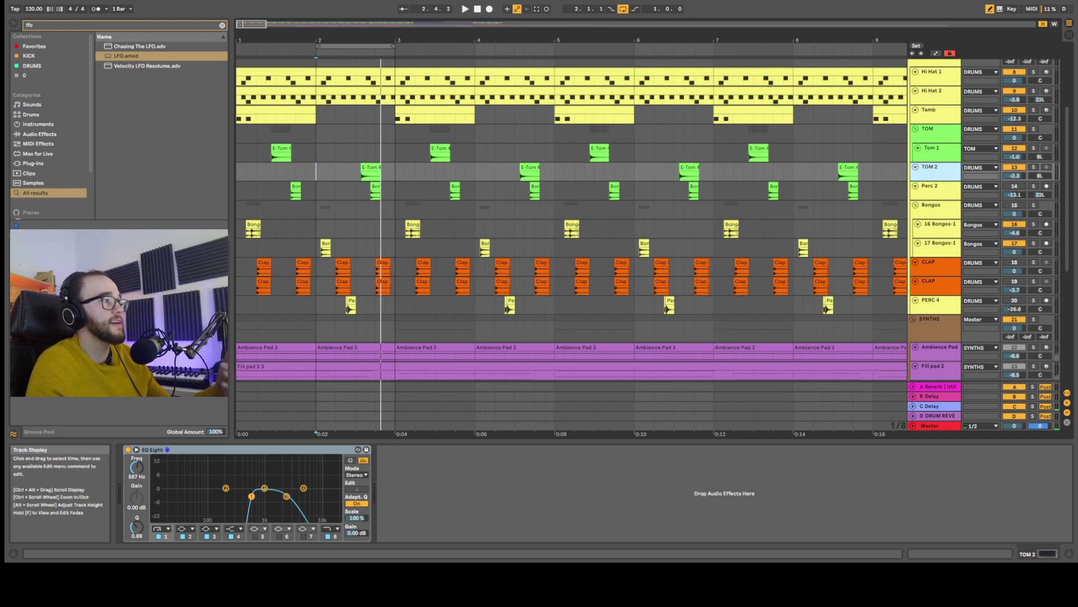
click(926, 152)
click(926, 178)
click(936, 155)
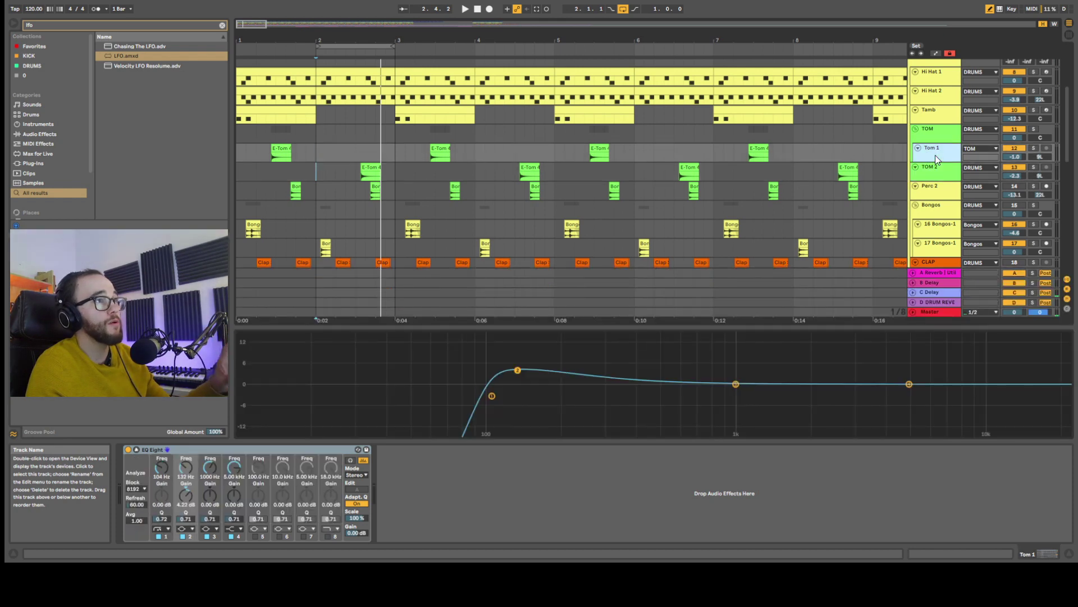
Open Tom 1's first E-Tom 4 clip and examine its sample settings and placement among the other drum clips.
double_click(276, 149)
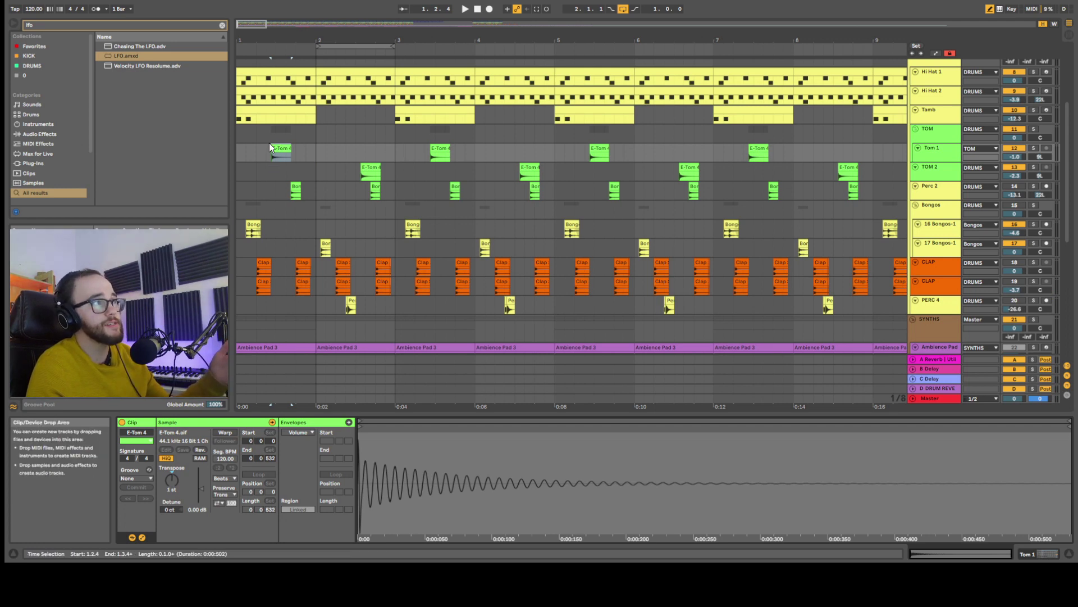
scroll(273, 155, up, 5)
scroll(273, 155, down, 6)
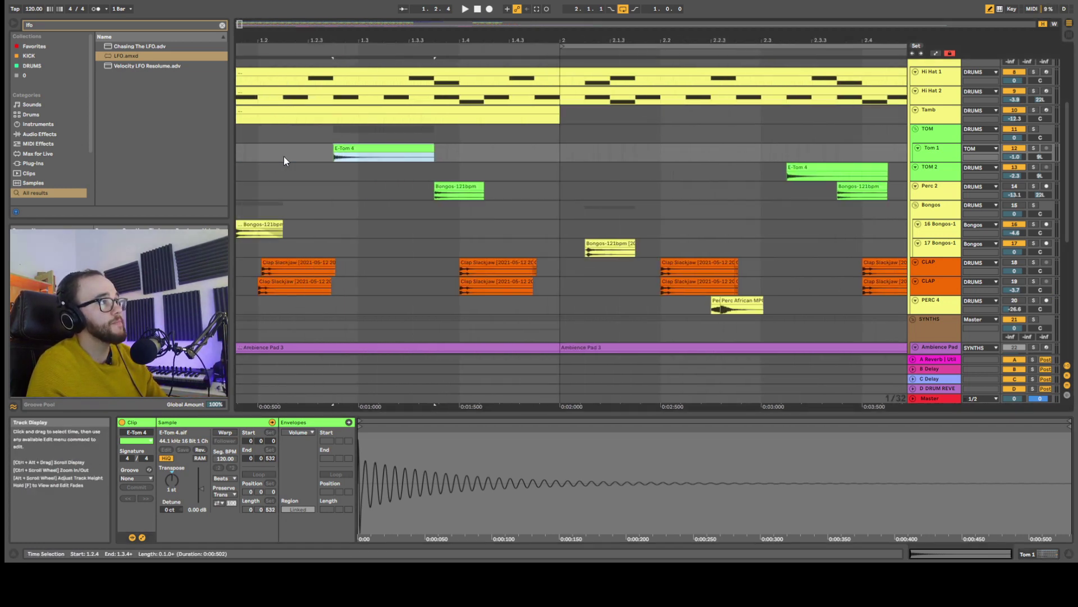
scroll(341, 169, up, 2)
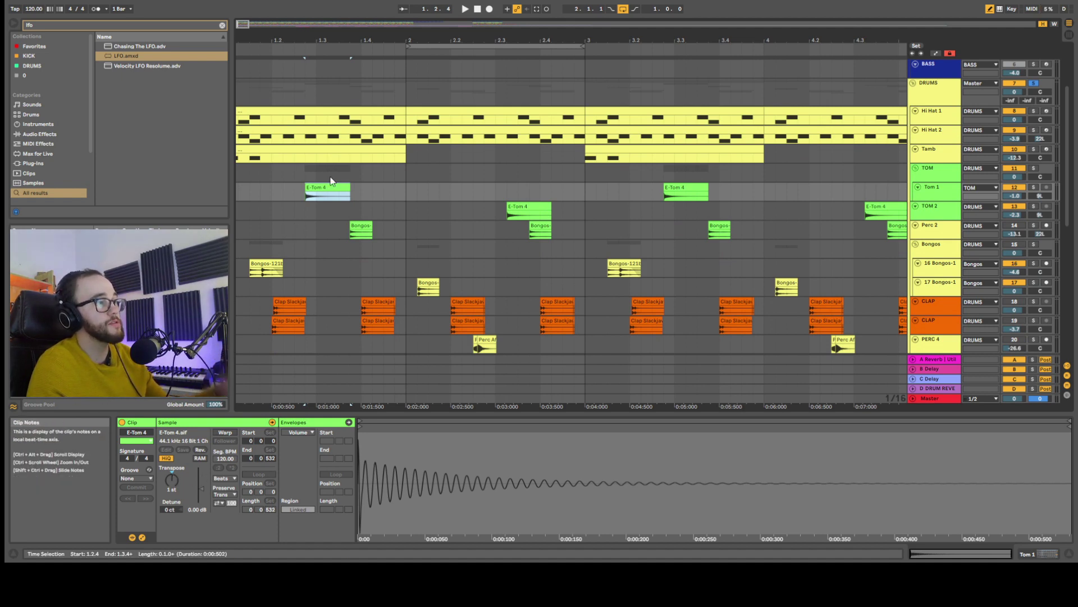
scroll(331, 181, down, 1)
Show Tom 1's EQ Eight and play the drum group from the first tom hit.
click(933, 167)
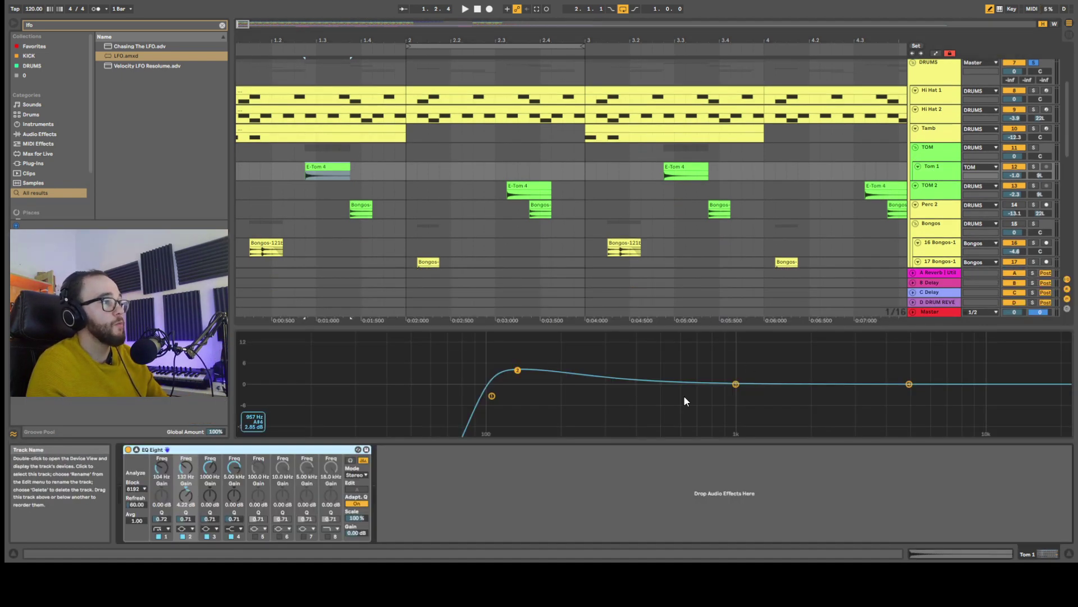
key(space)
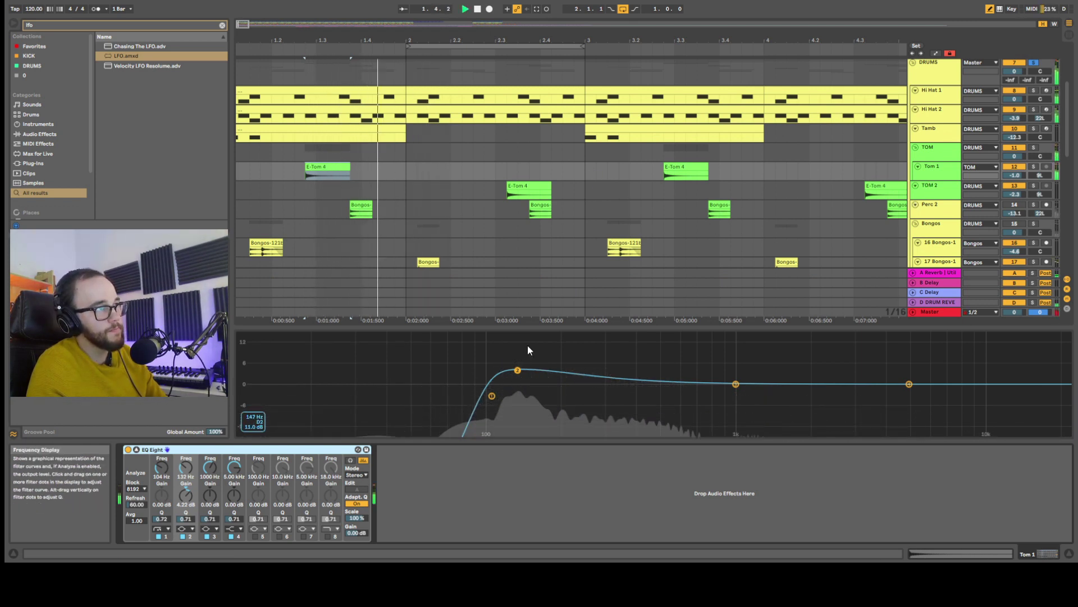
key(space)
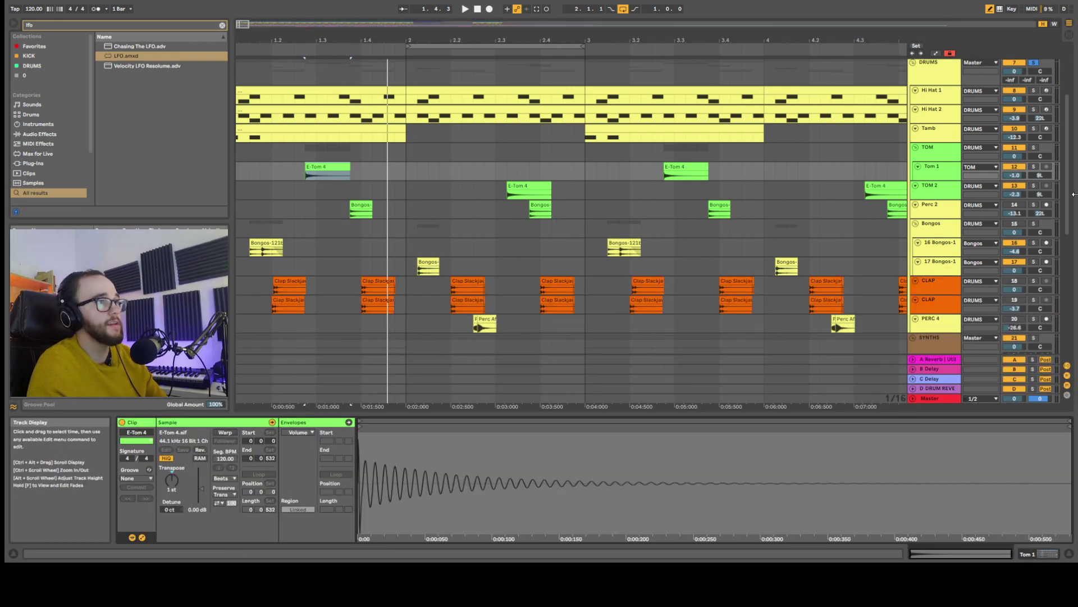
Solo TOM 2 and select Tom 1's first E-Tom 4 clip to review the tom placement.
scroll(395, 83, down, 2)
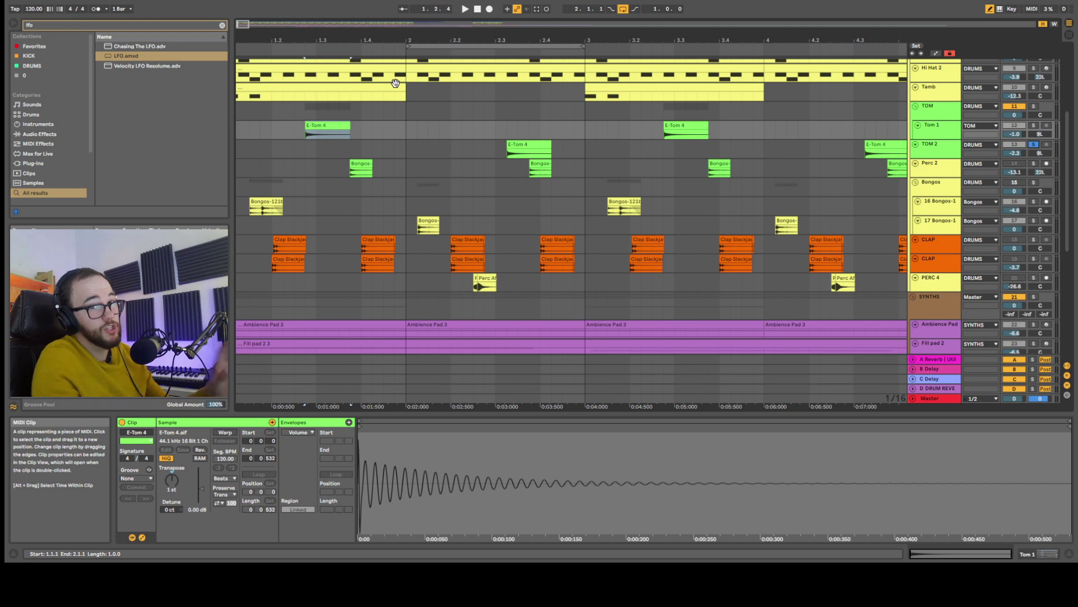
click(310, 133)
scroll(316, 150, down, 2)
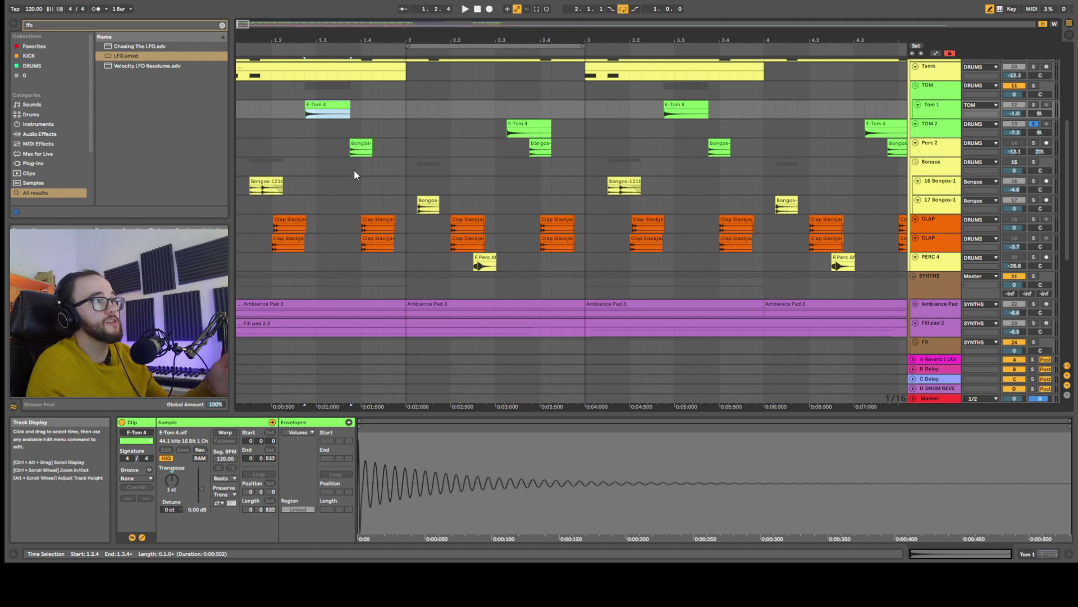
Solo Perc 2, open its first Bongos-121bpm clip, and show that clip's sample file in the browser.
scroll(355, 157, down, 1)
click(1034, 133)
click(360, 136)
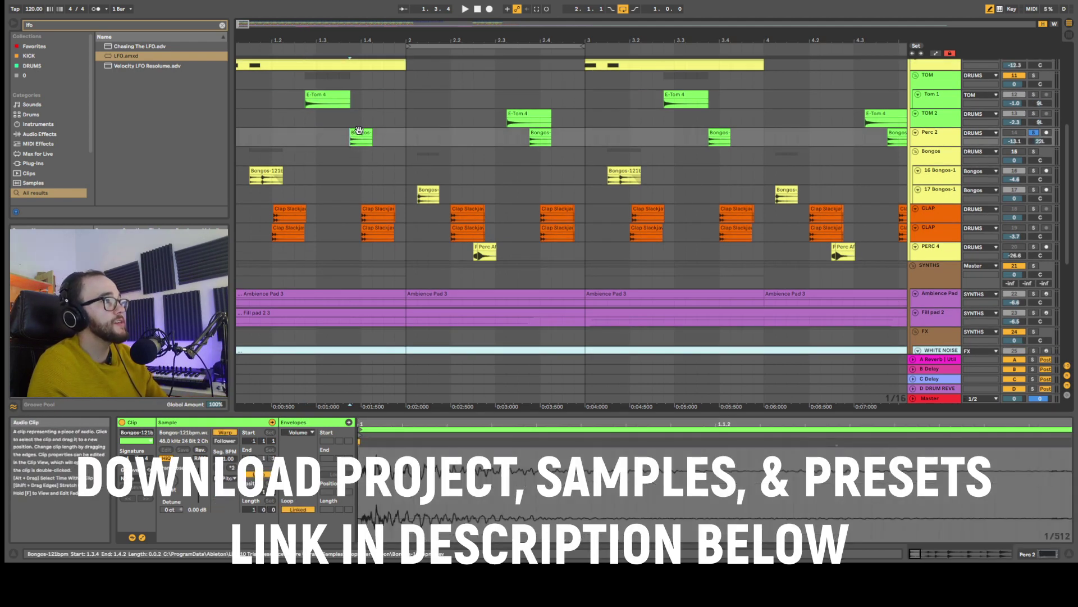
right_click(361, 134)
click(393, 246)
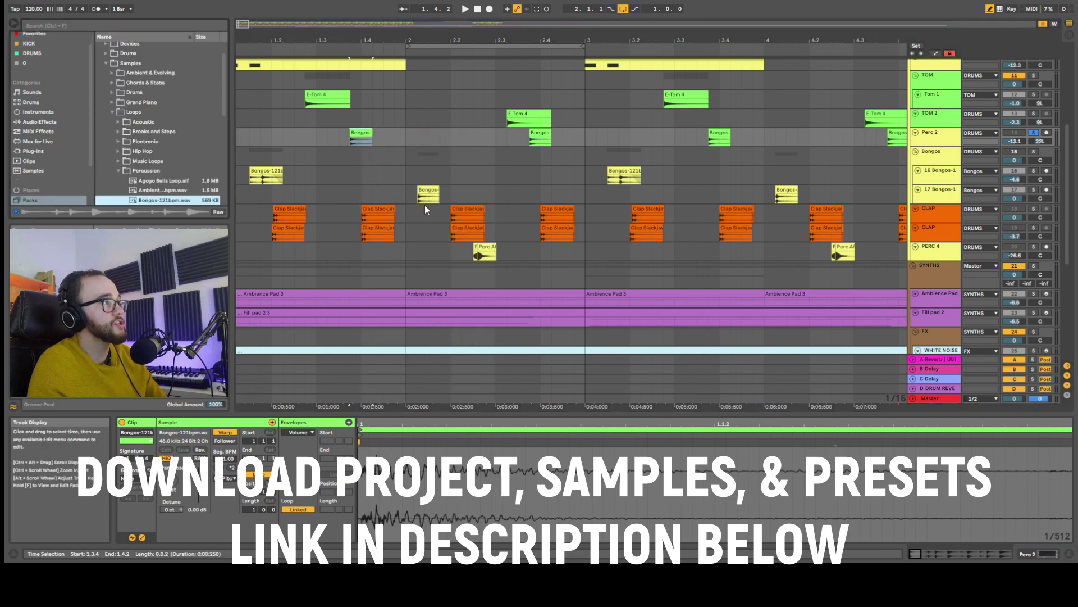
Play the soloed Perc 2, then return the loop to bar 1 with the whole drum group audible.
scroll(158, 180, down, 2)
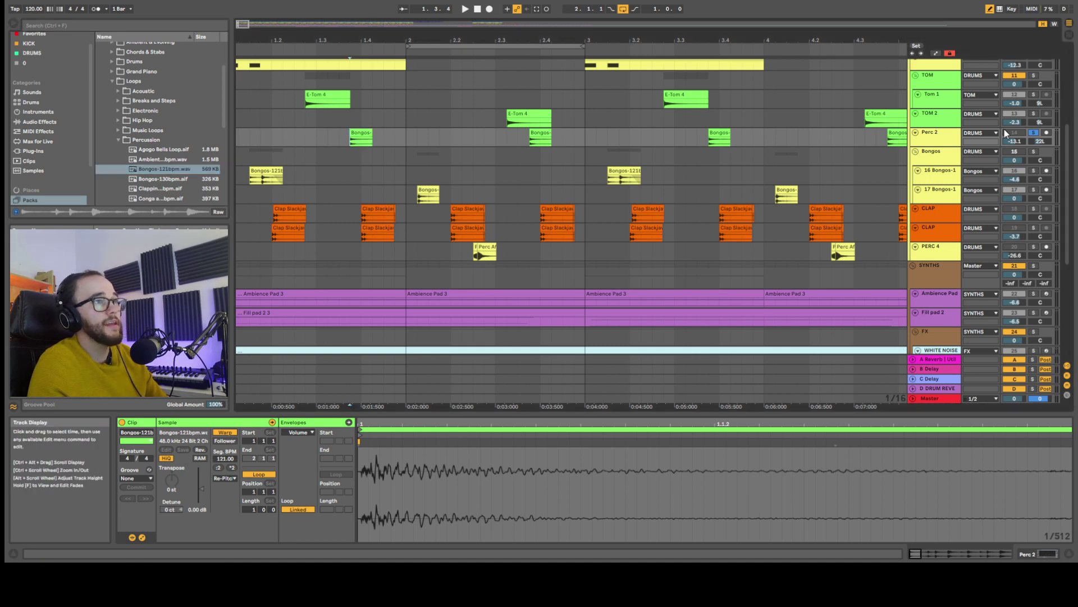
key(space)
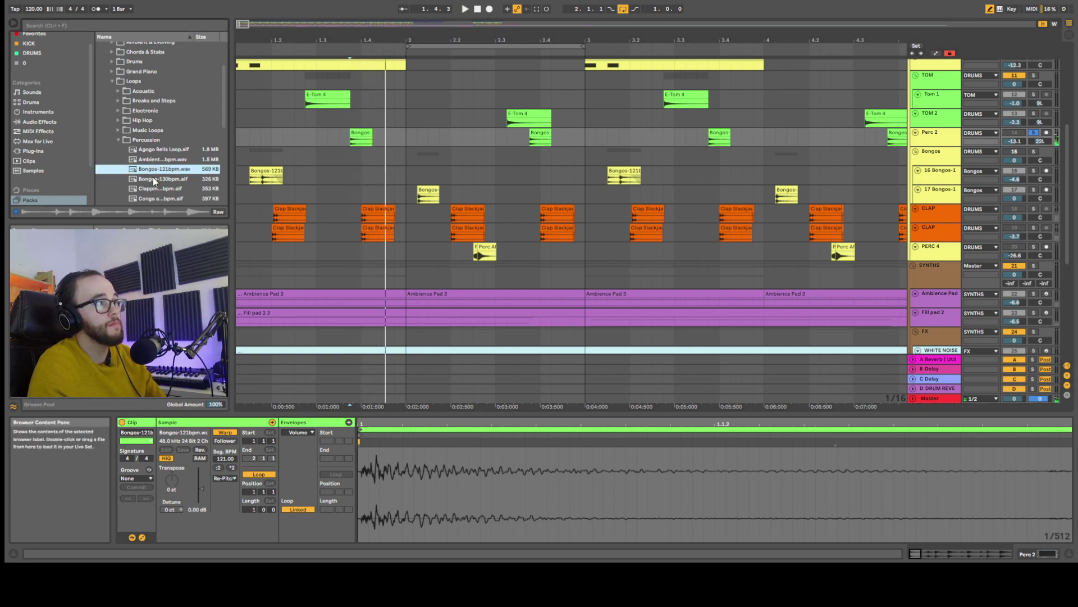
click(347, 141)
scroll(551, 243, up, 5)
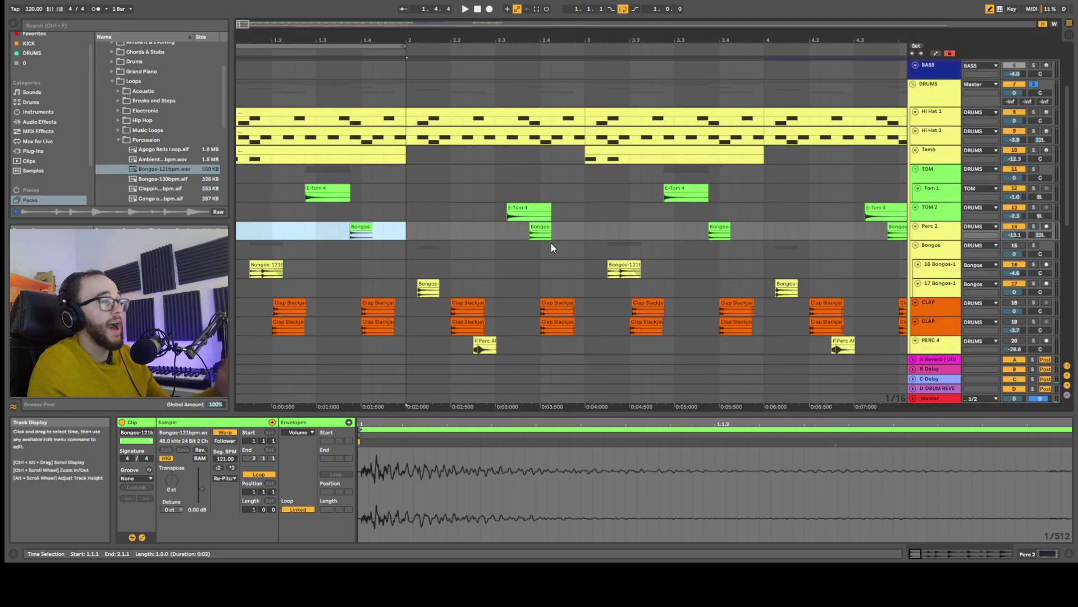
Open the first Bongos-121bpm clip on the first track in the Bongos group.
scroll(364, 180, down, 2)
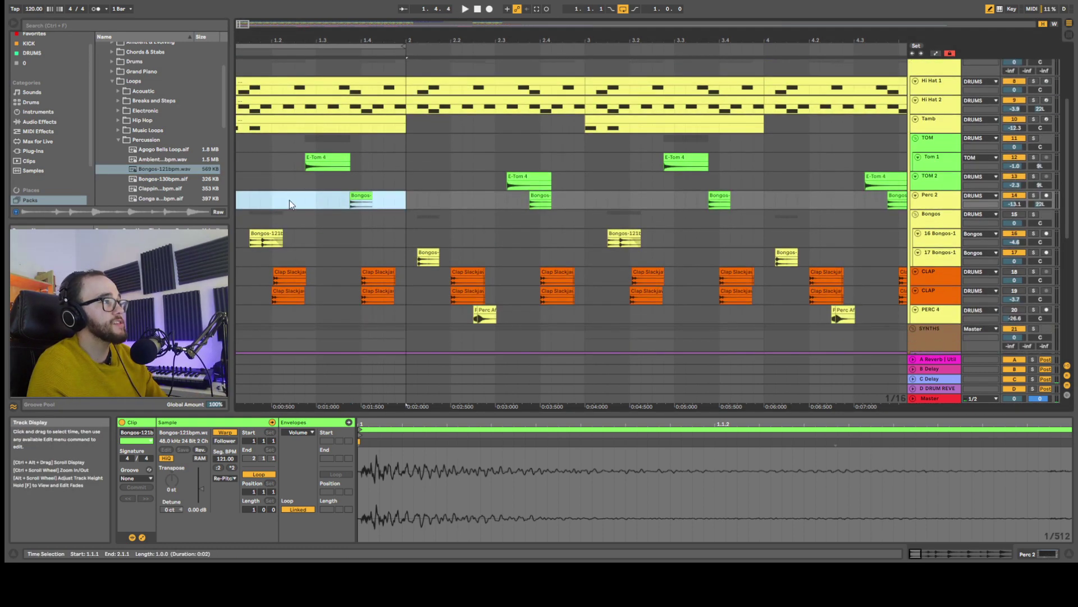
click(267, 235)
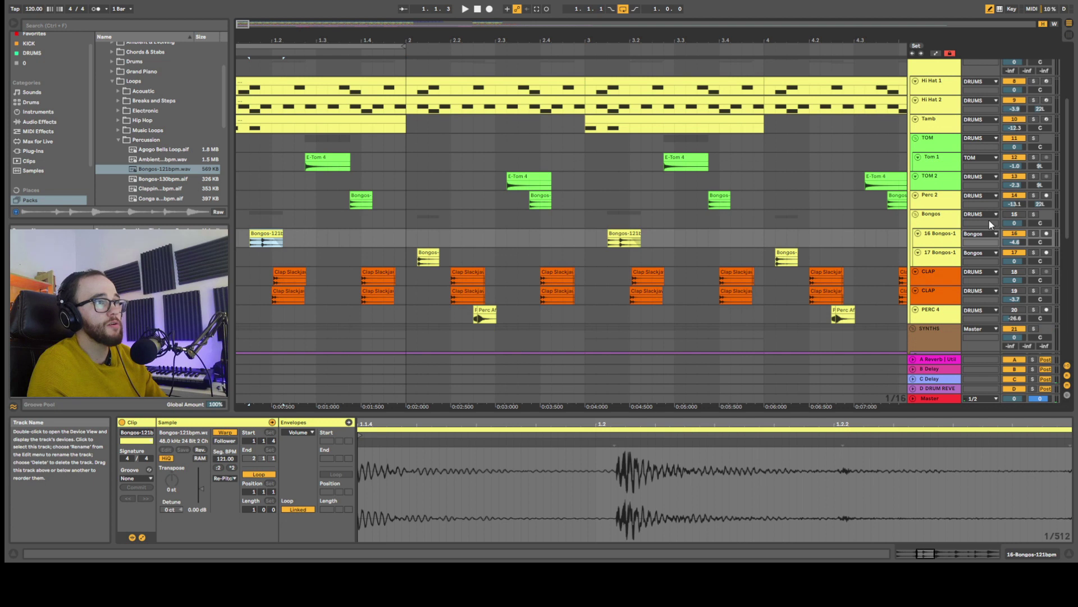
Play back the percussion loop with the Bongos group and review its clips and the tracks below.
key(space)
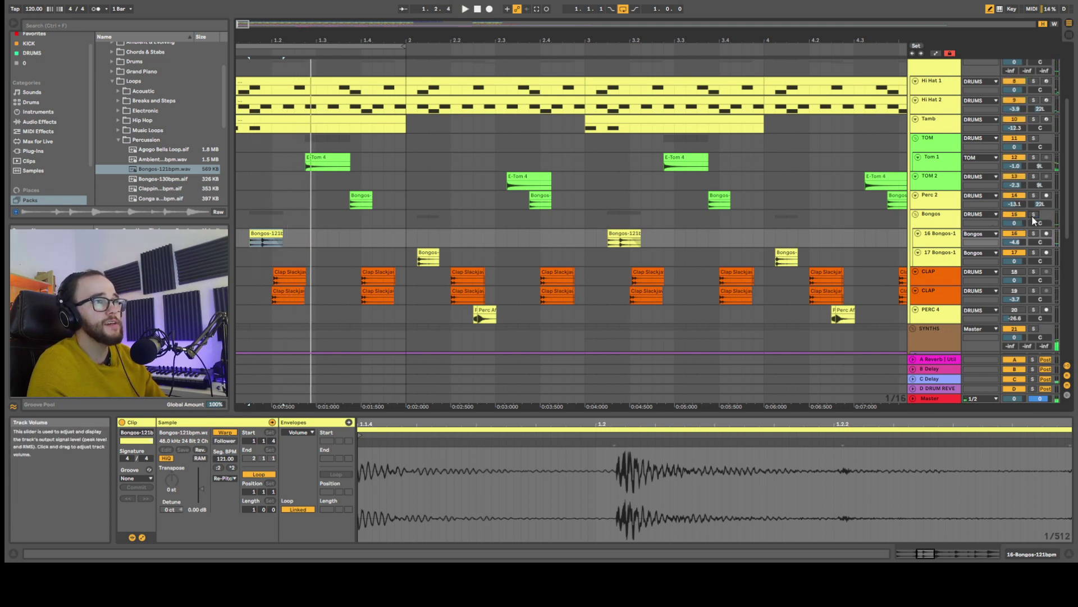
scroll(995, 231, up, 2)
scroll(470, 235, down, 3)
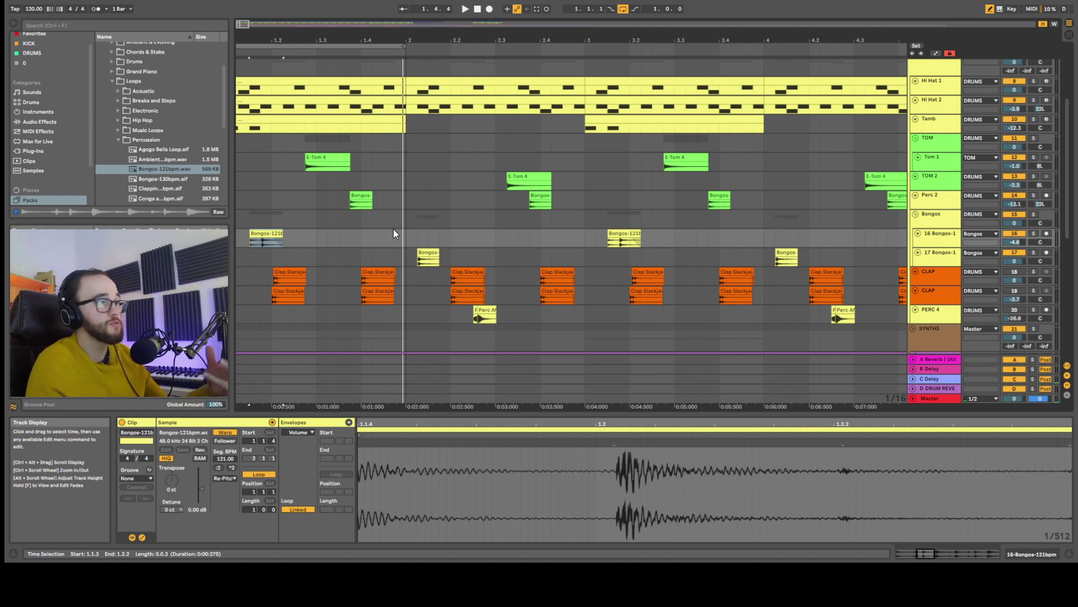
scroll(386, 231, down, 1)
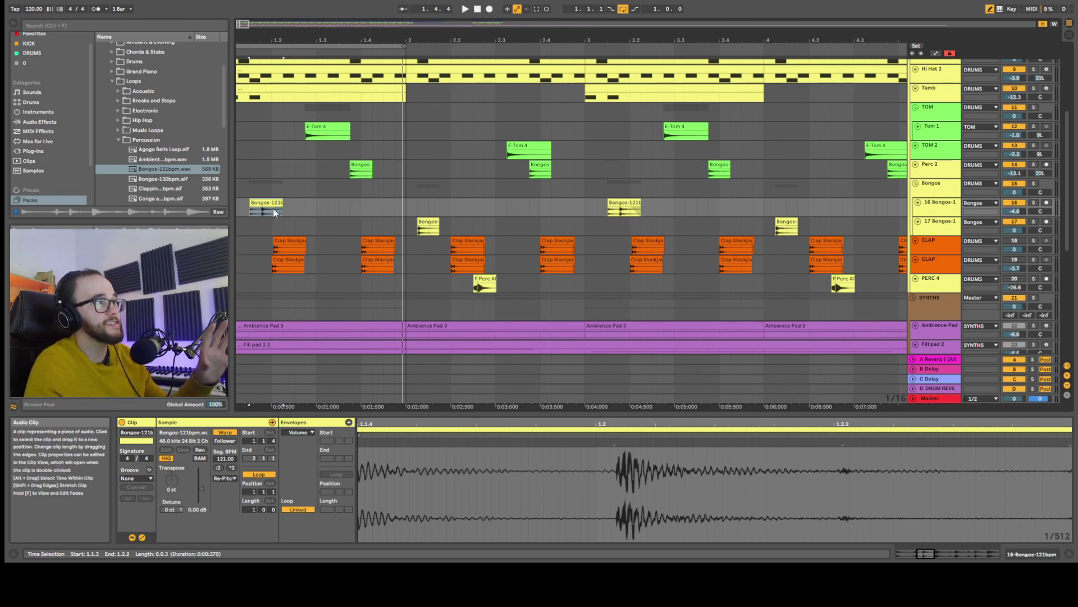
scroll(315, 206, down, 2)
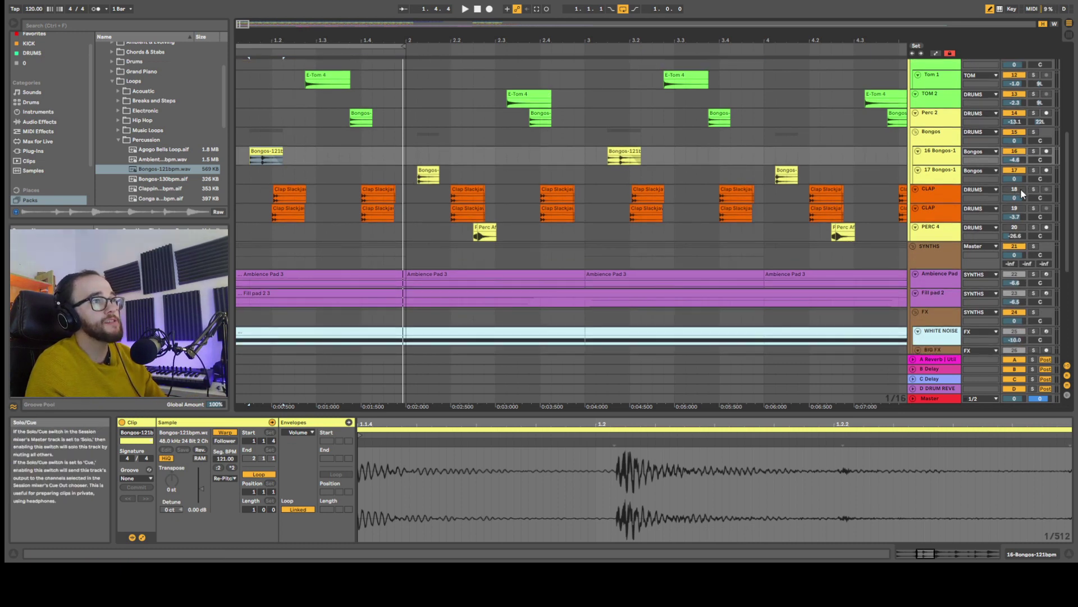
Examine the settings and start offset of the two layered Clap Slackjaw clips near 1.2, placing the insert marker at 1.2.1.
scroll(366, 225, up, 6)
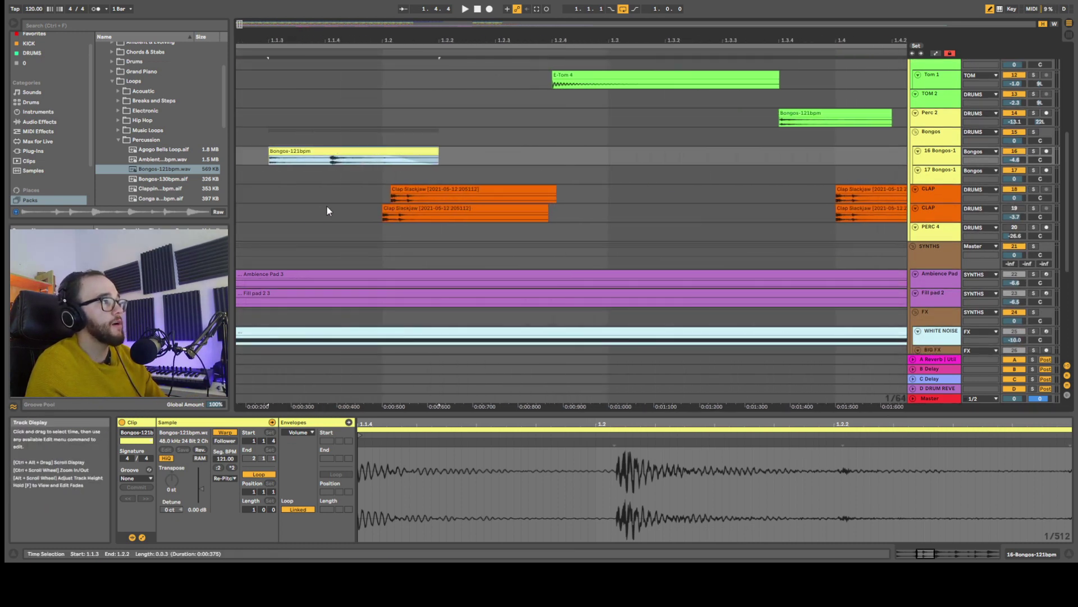
click(406, 188)
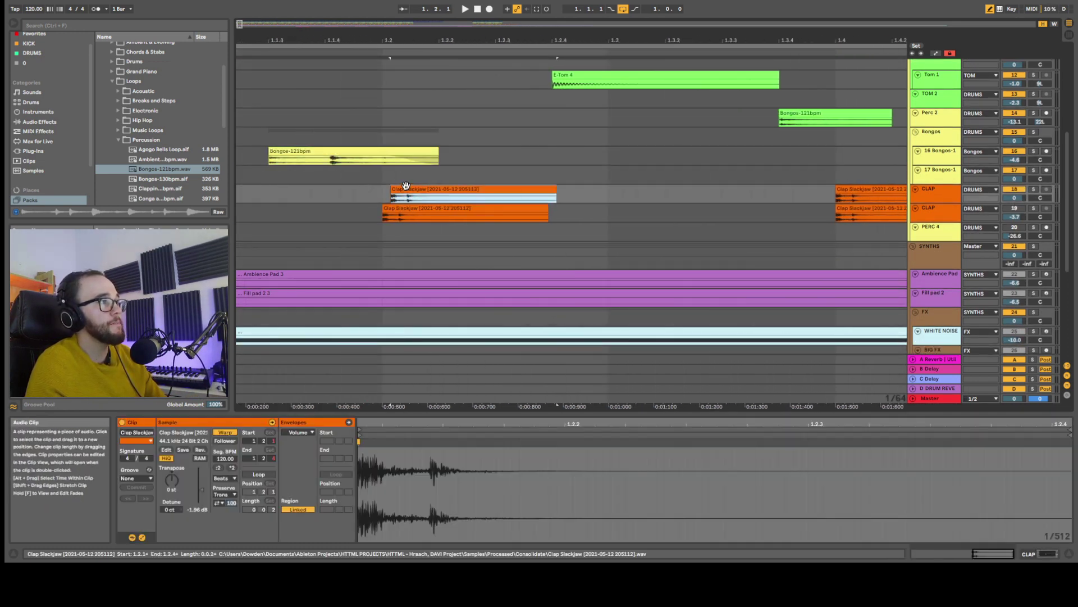
click(405, 211)
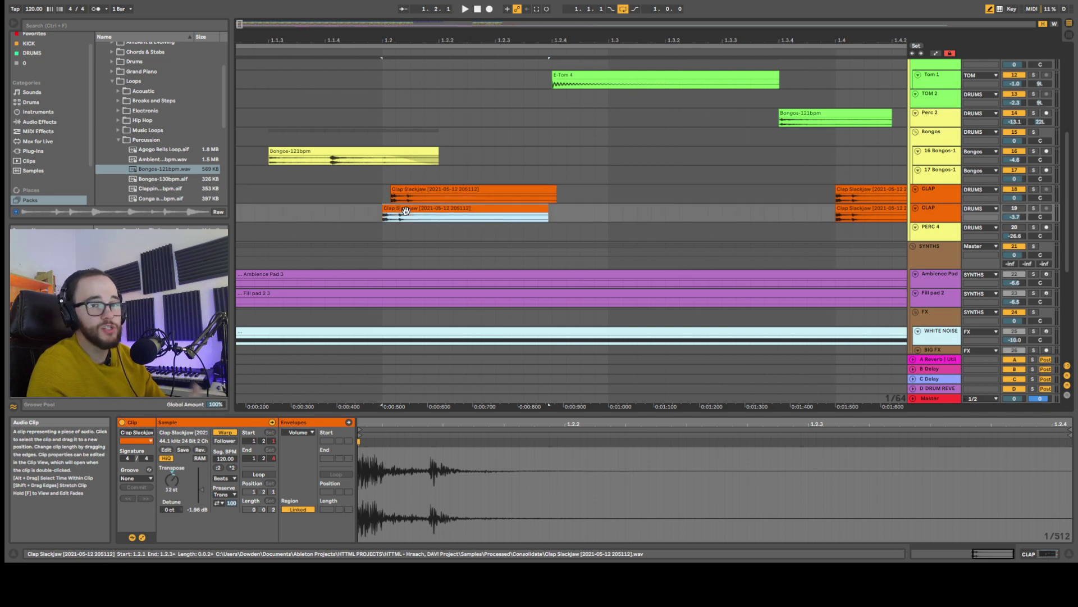
scroll(348, 199, down, 3)
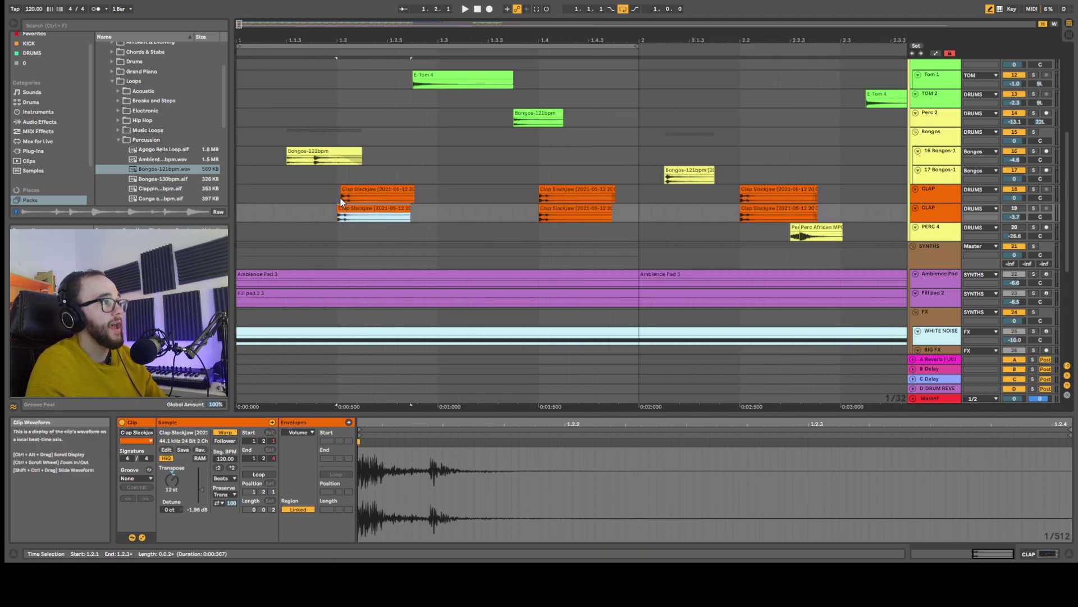
click(341, 201)
scroll(343, 201, up, 5)
click(400, 197)
scroll(403, 196, up, 4)
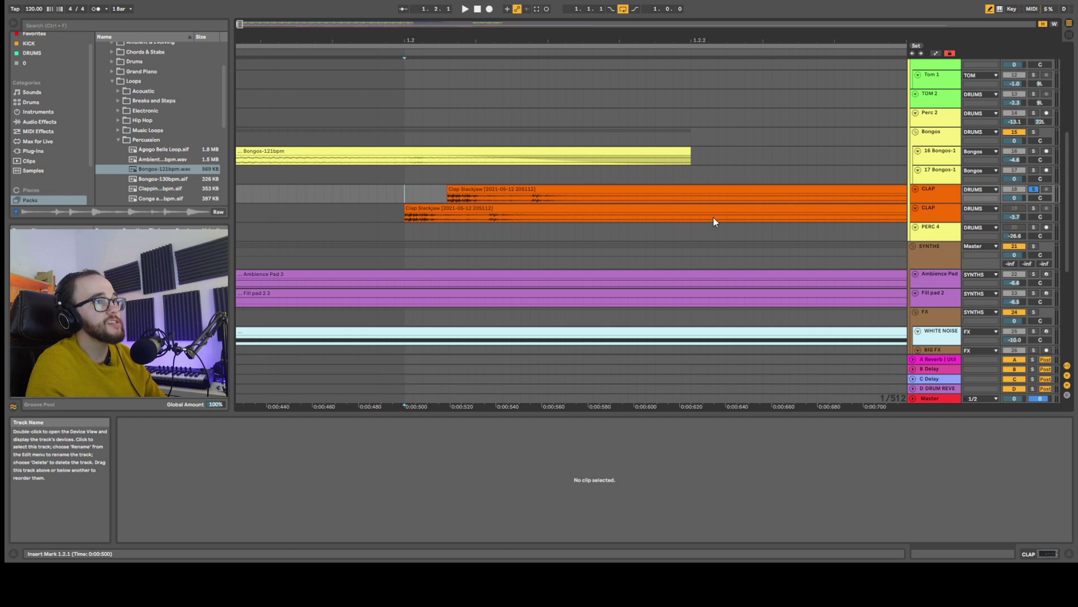
Play the loop with the two CLAP tracks soloed separately and together, then clear their solos.
scroll(570, 204, down, 4)
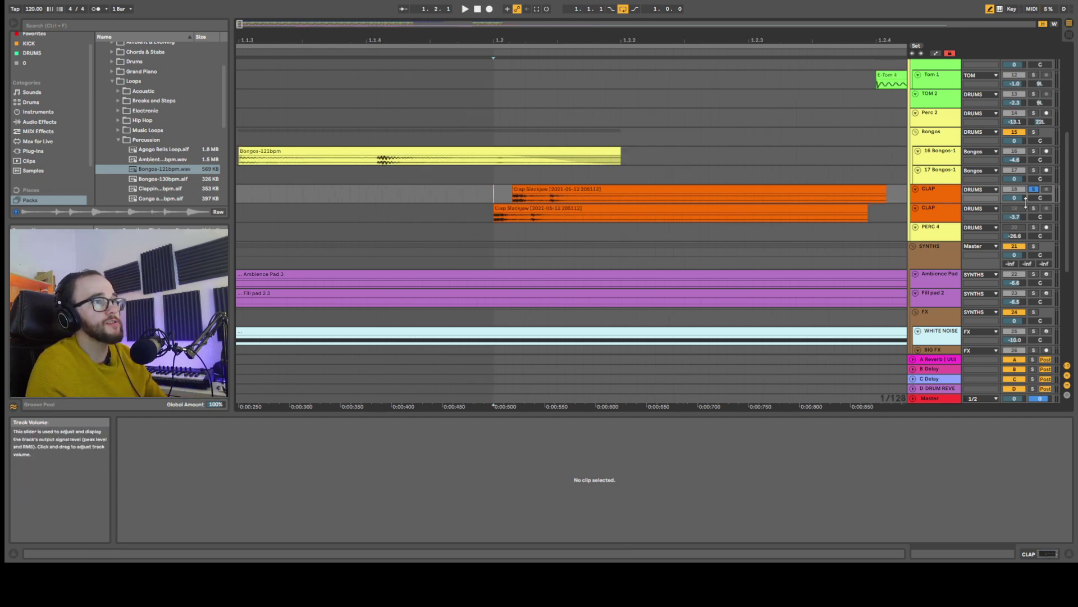
scroll(517, 229, down, 6)
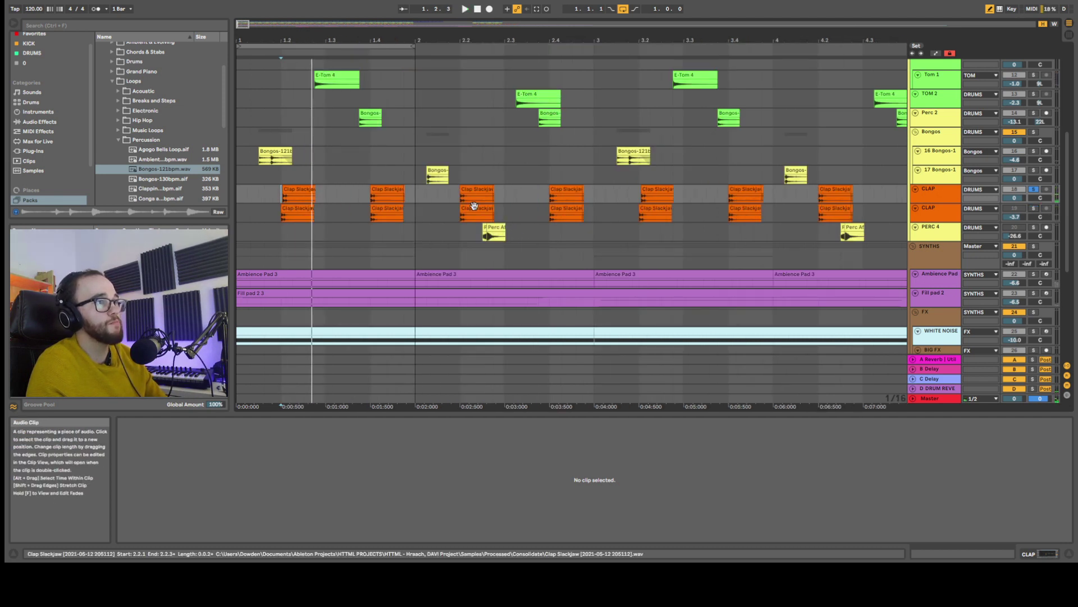
click(1035, 208)
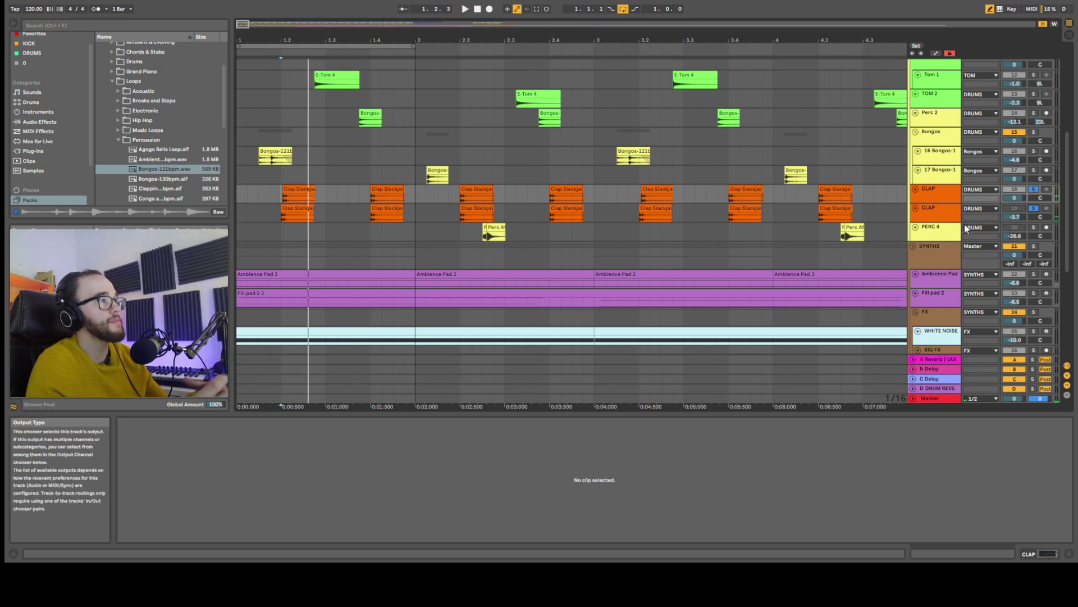
click(1034, 208)
key(space)
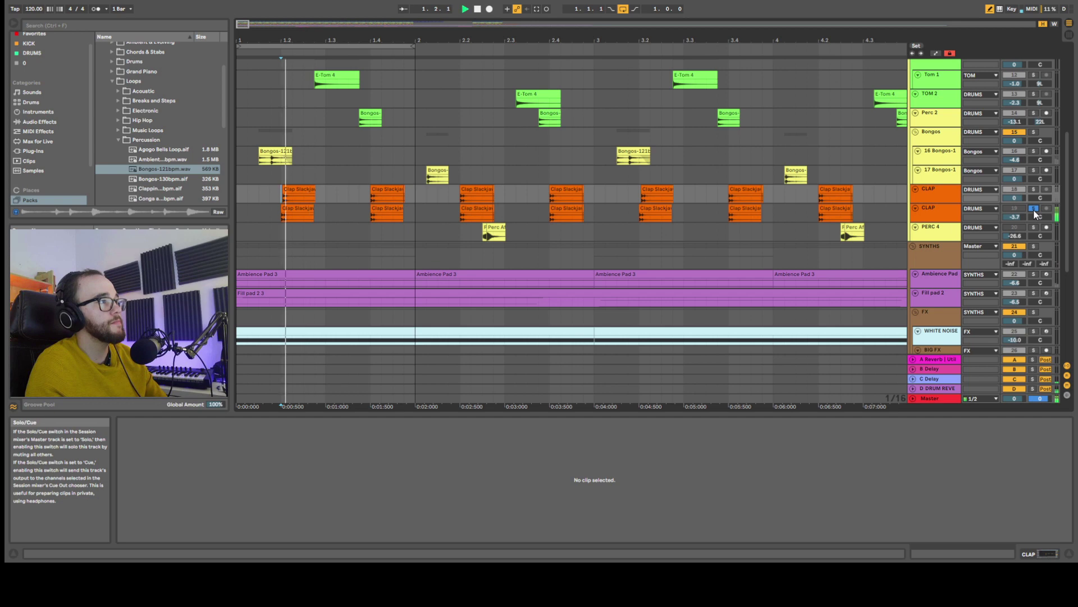
click(1033, 189)
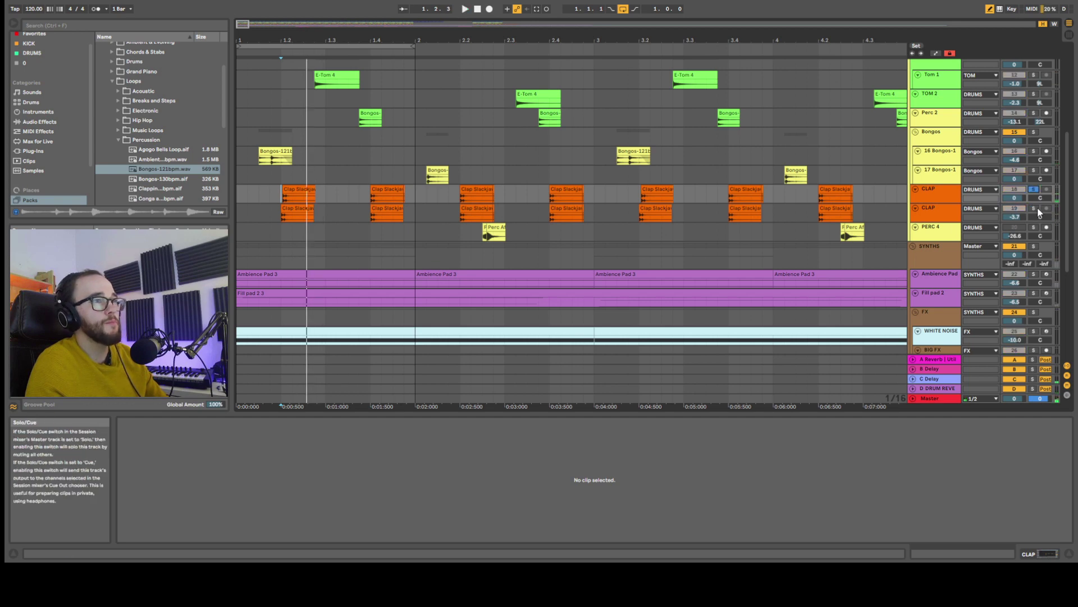
scroll(306, 187, down, 3)
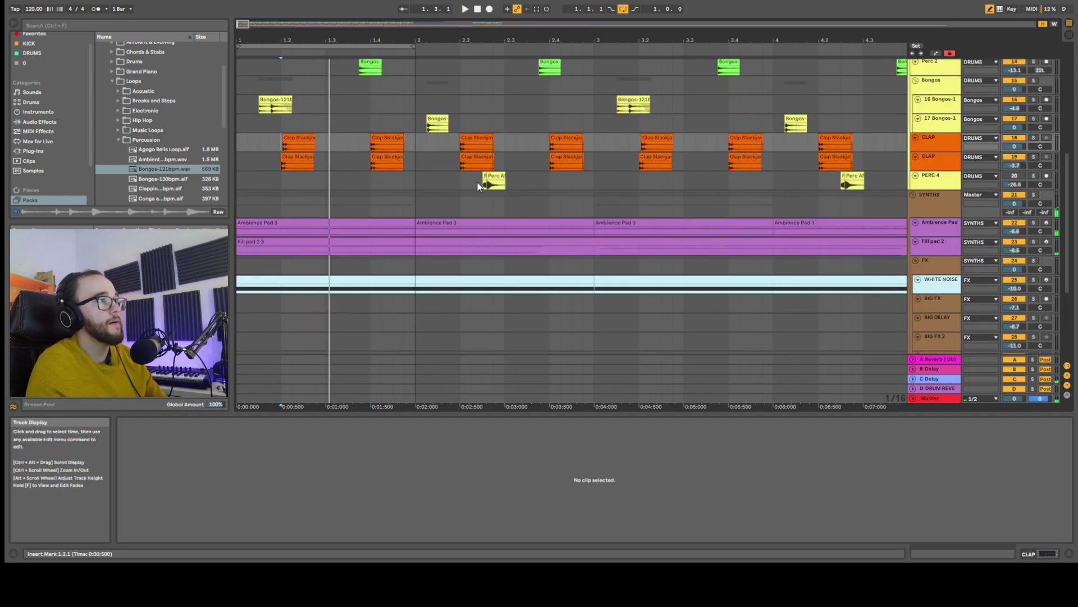
Move the one-bar loop region to start at 2.1.1, covering the percussion hit on PERC 4.
scroll(490, 185, up, 6)
drag(331, 50, 497, 52)
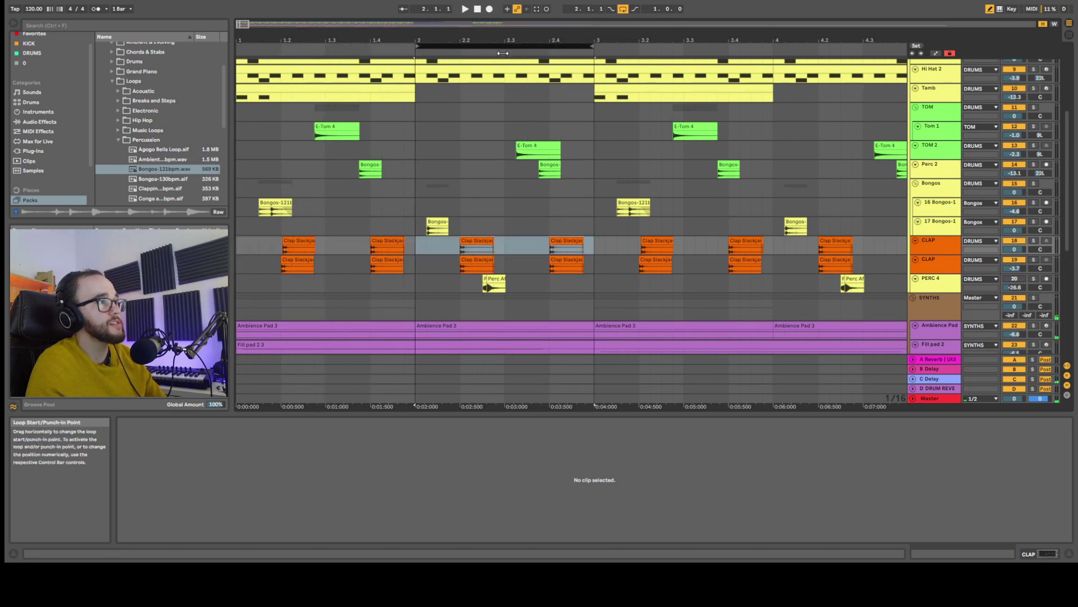
key(plus)
key(plus)
scroll(471, 289, up, 1)
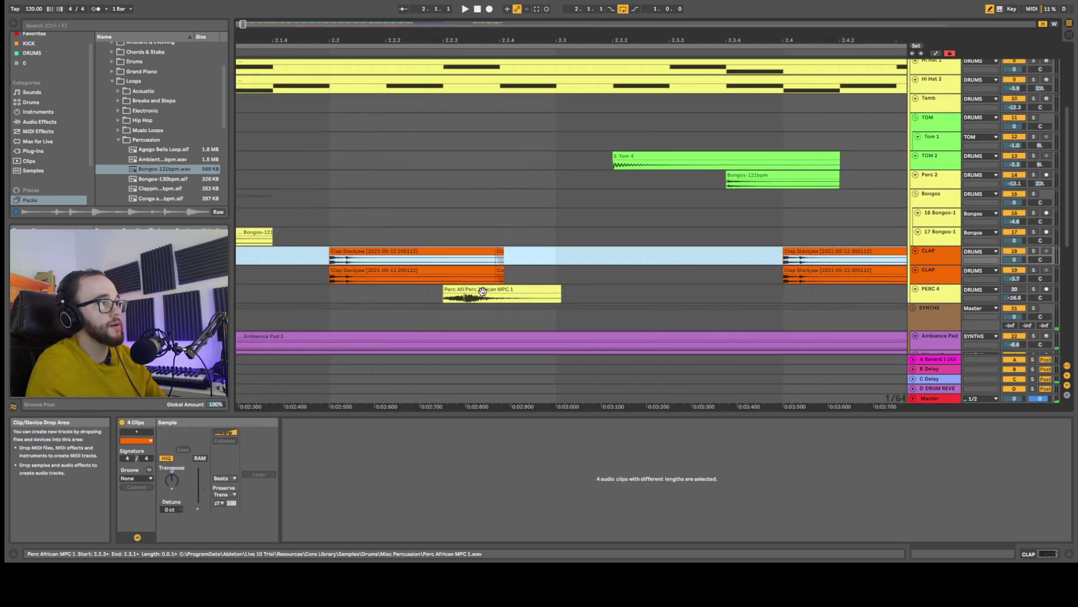
Solo PERC 4 and play its Perc African MPC clips from 2.2.1.
click(453, 300)
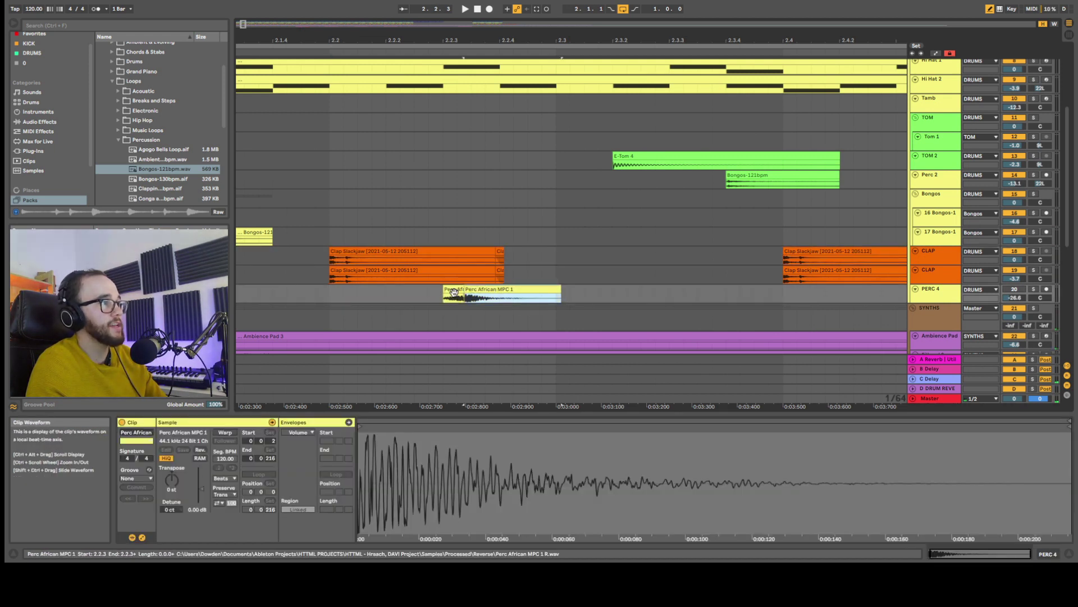
click(1031, 292)
click(1032, 291)
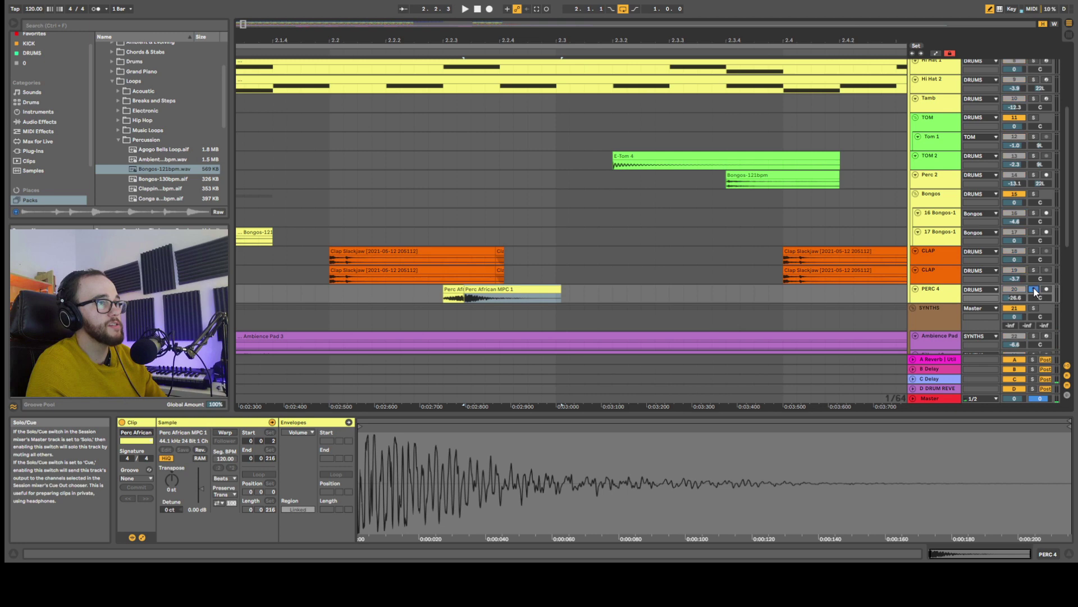
click(330, 295)
key(space)
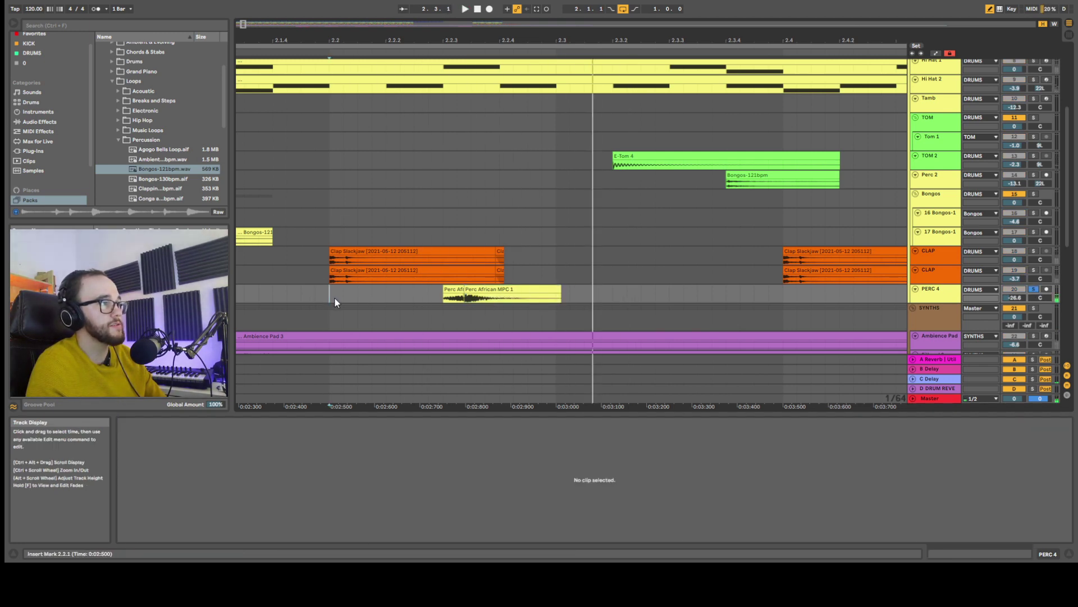
Raise the PERC 4 track volume to -17.9 dB.
key(minus)
key(minus)
key(minus)
drag(1015, 297, 1014, 292)
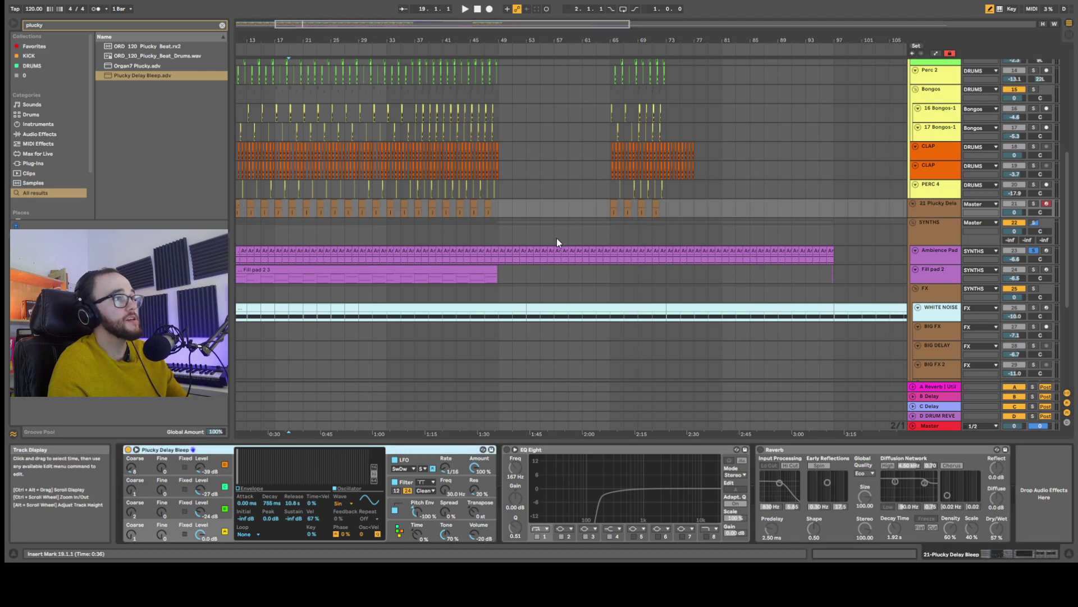
Solo the Plucky Delay Bleep track and play it from the start of the arrangement.
scroll(295, 219, up, 5)
scroll(294, 223, left, 10)
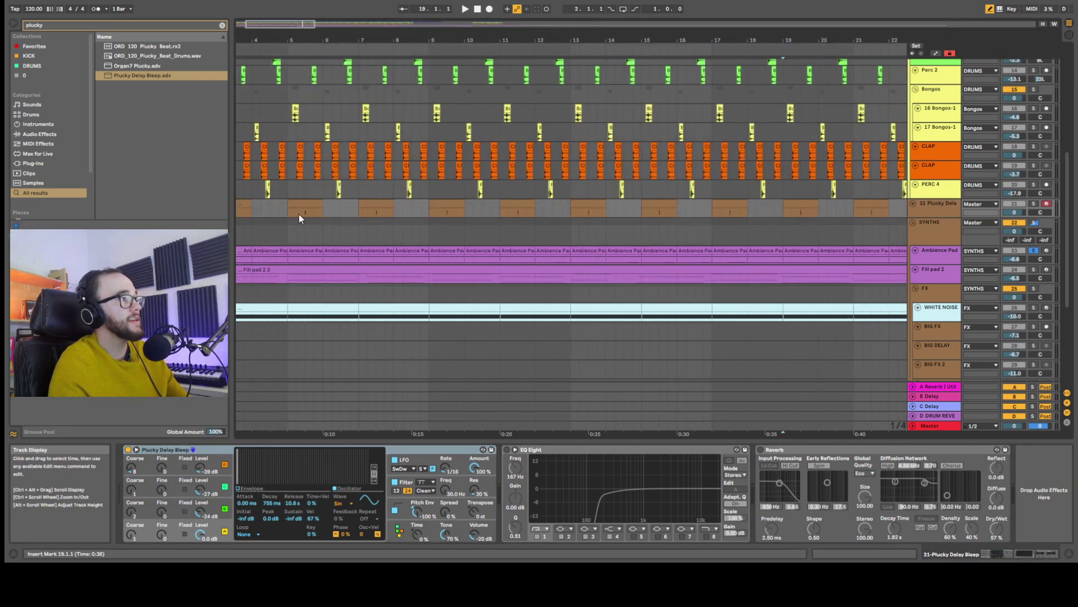
scroll(298, 214, down, 3)
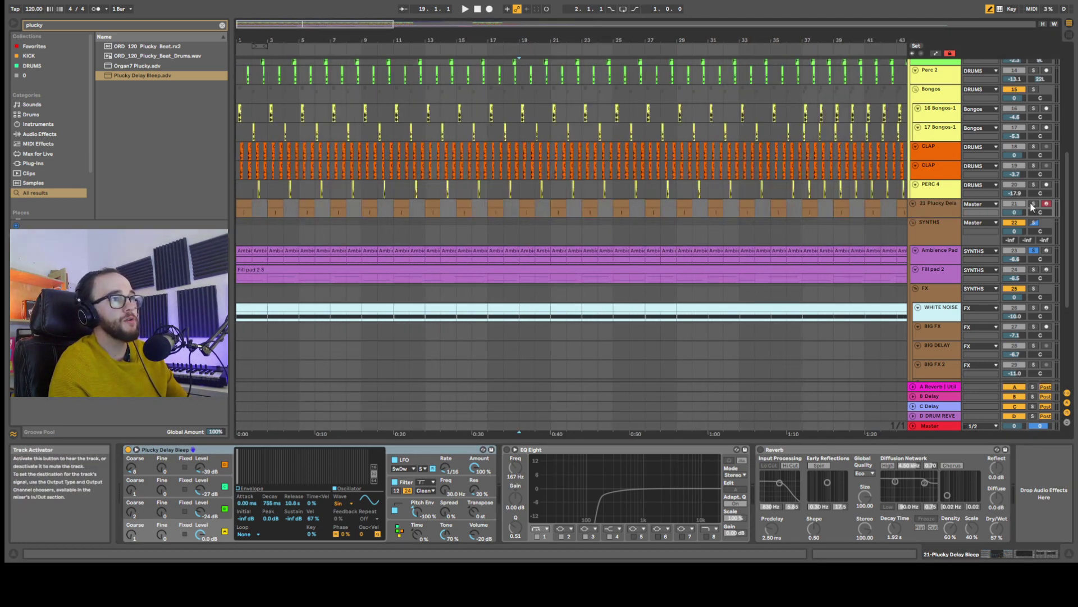
click(238, 209)
key(space)
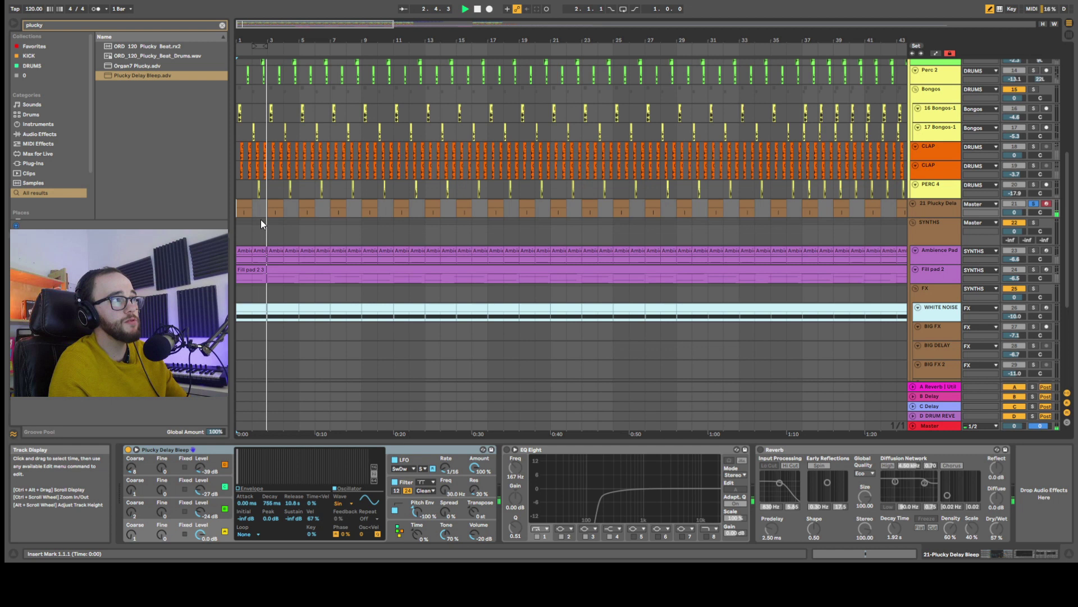
Enable EQ Eight and Reverb on the Plucky Delay Bleep track and replay it from the start.
click(506, 449)
click(761, 450)
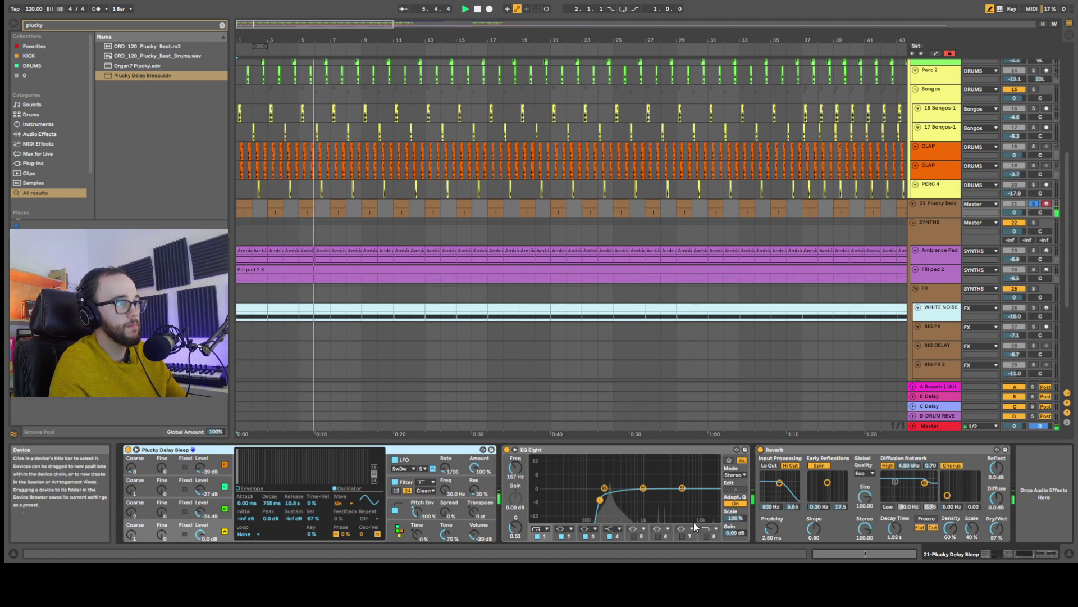
key(space)
key(space)
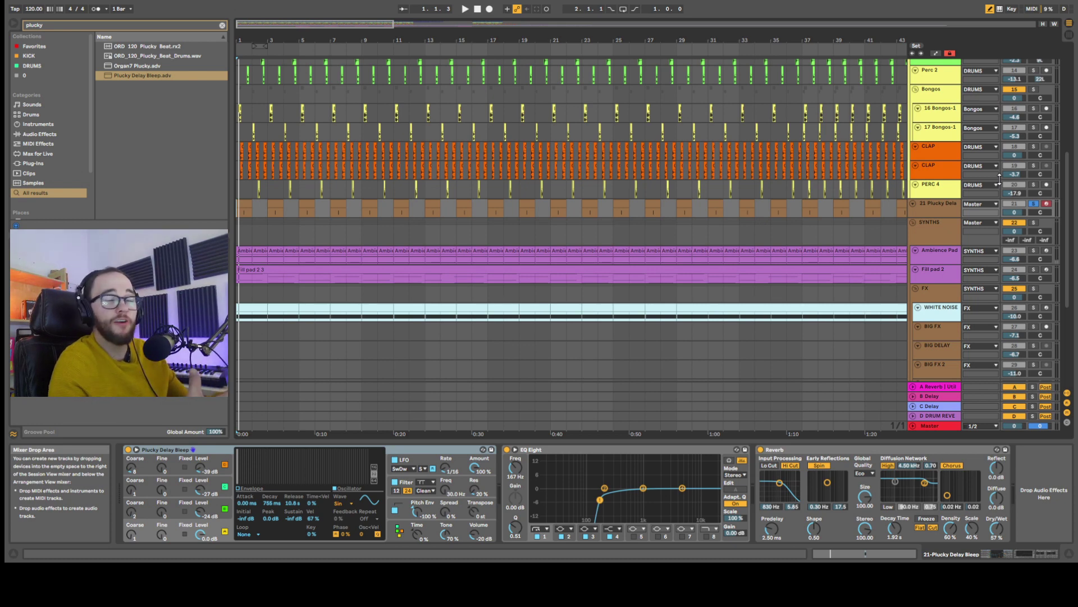
Solo the DRUMS and BASS groups alongside the Plucky Delay Bleep track.
drag(1070, 199, 1073, 119)
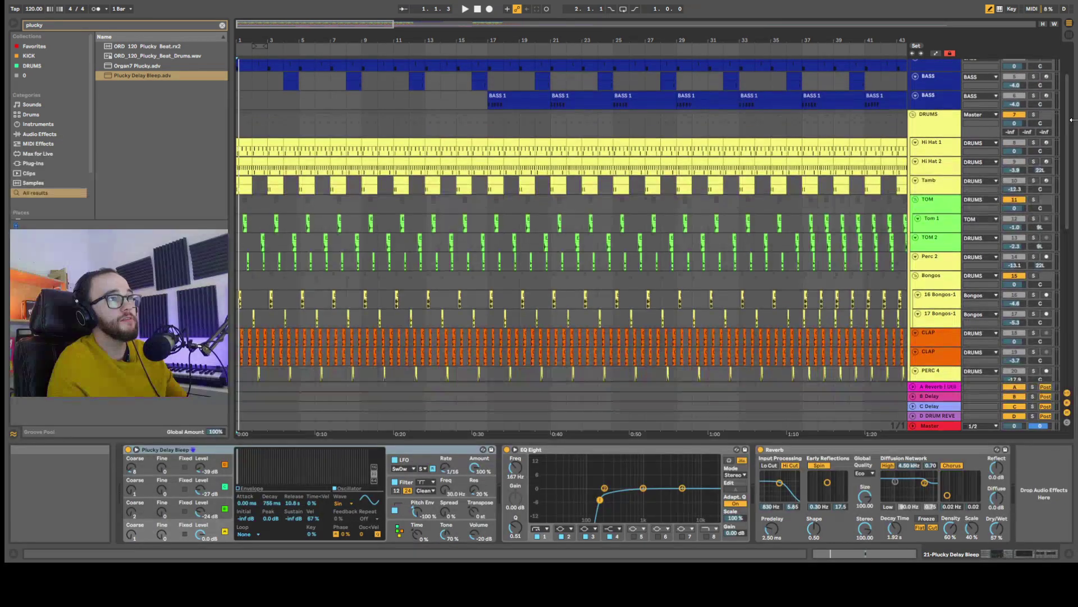
click(1035, 114)
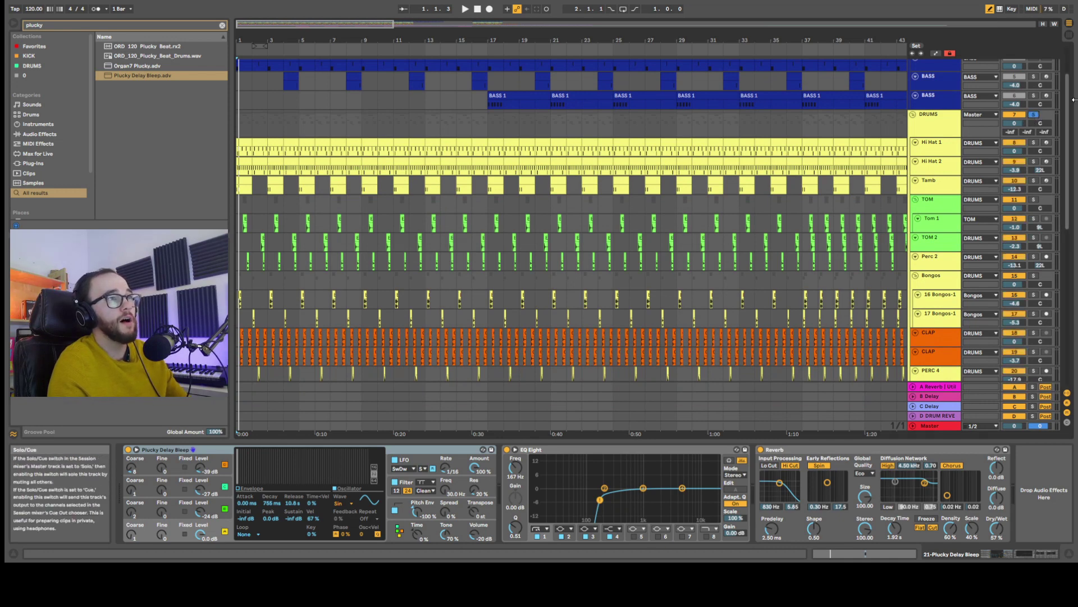
scroll(1068, 110, up, 3)
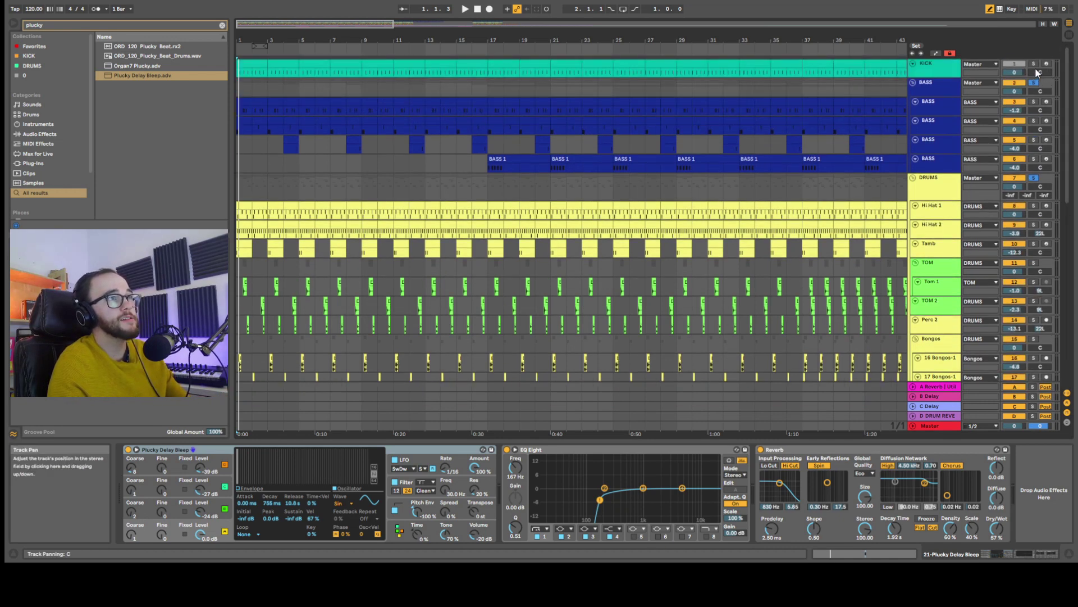
scroll(1013, 210, down, 5)
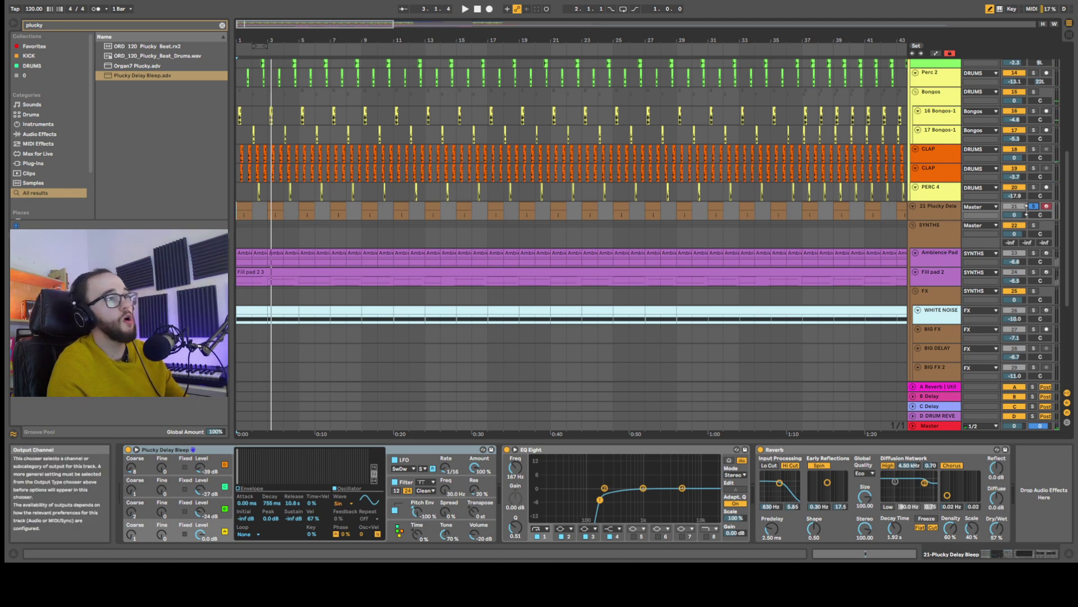
Move the Plucky Delay Bleep track into the DRUMS group and play the mix with its own solo turned off.
click(937, 205)
drag(941, 222, 944, 227)
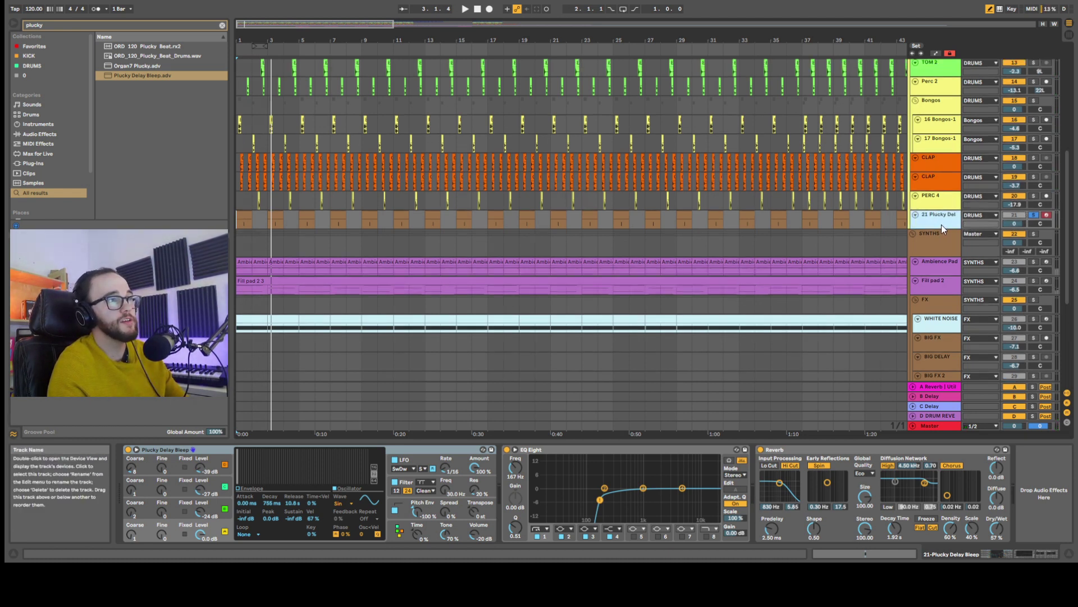
key(space)
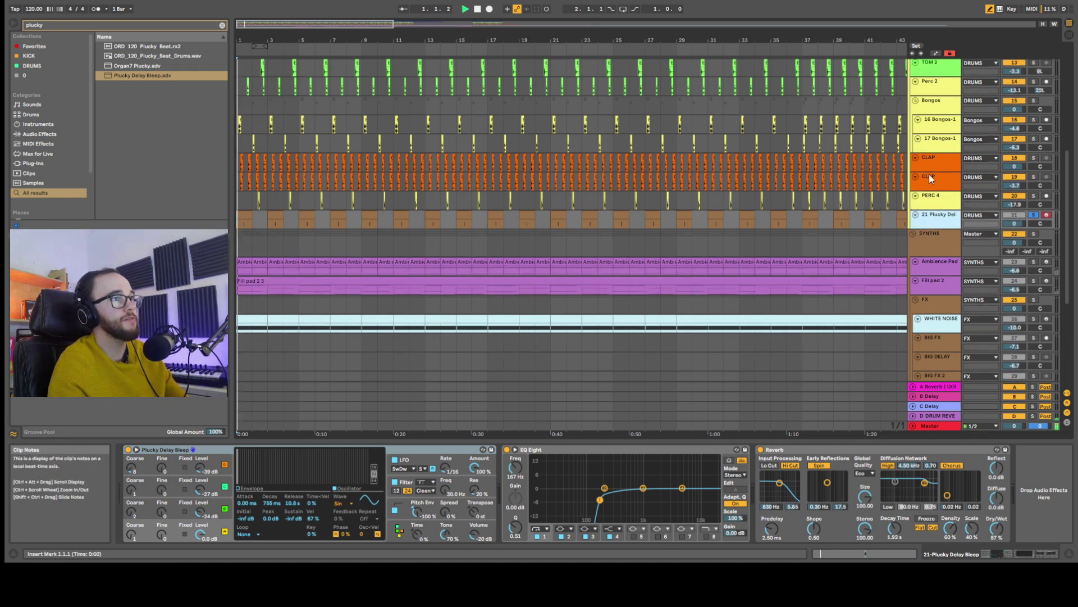
click(1034, 215)
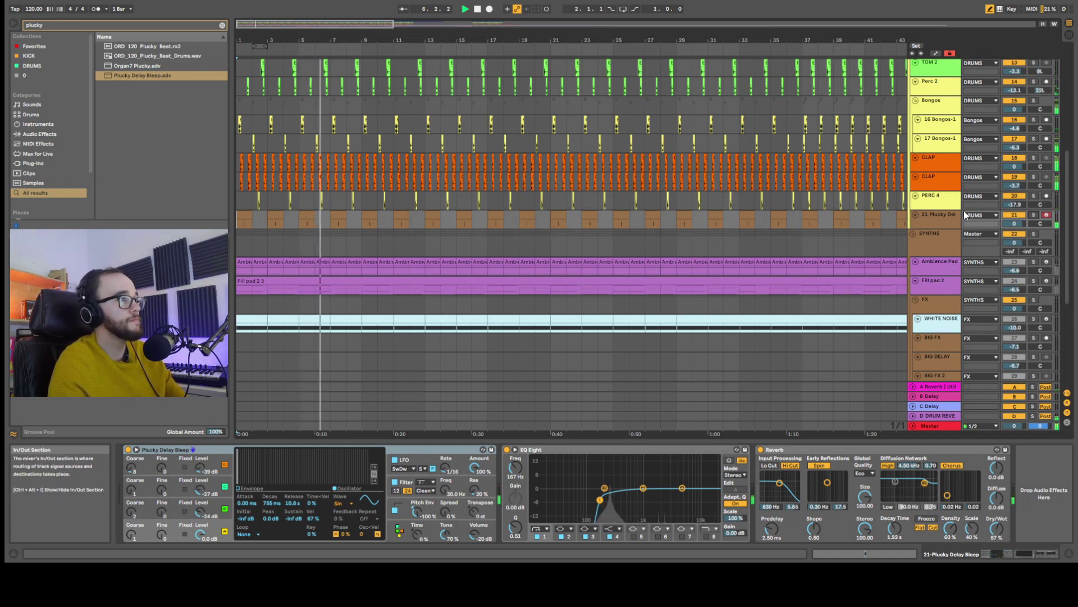
Show the devices of the Ambience Pad track and open its Massive synth window.
scroll(776, 223, down, 3)
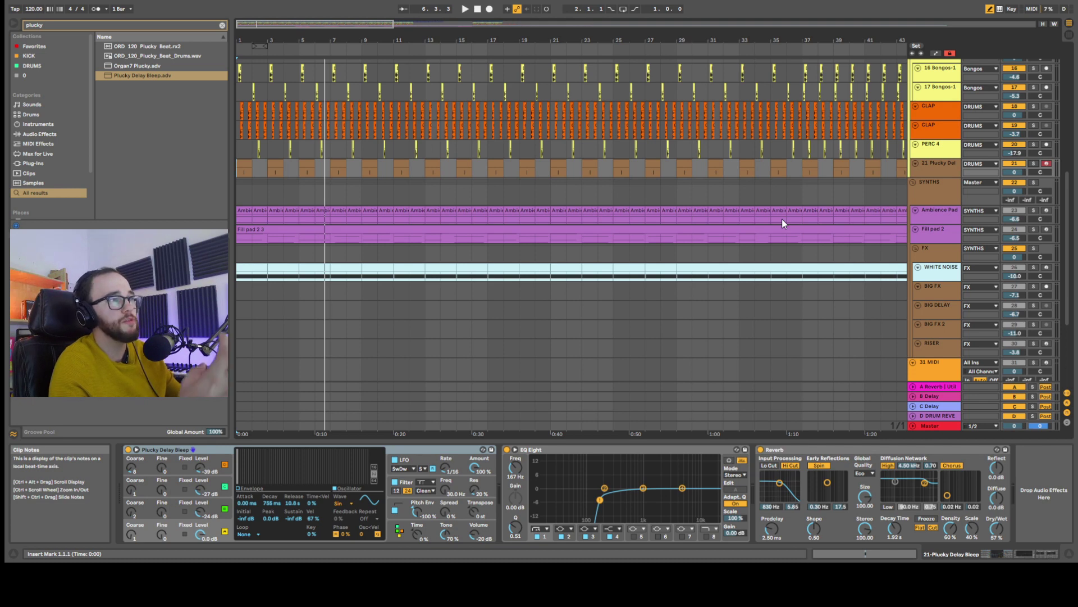
click(783, 220)
click(145, 450)
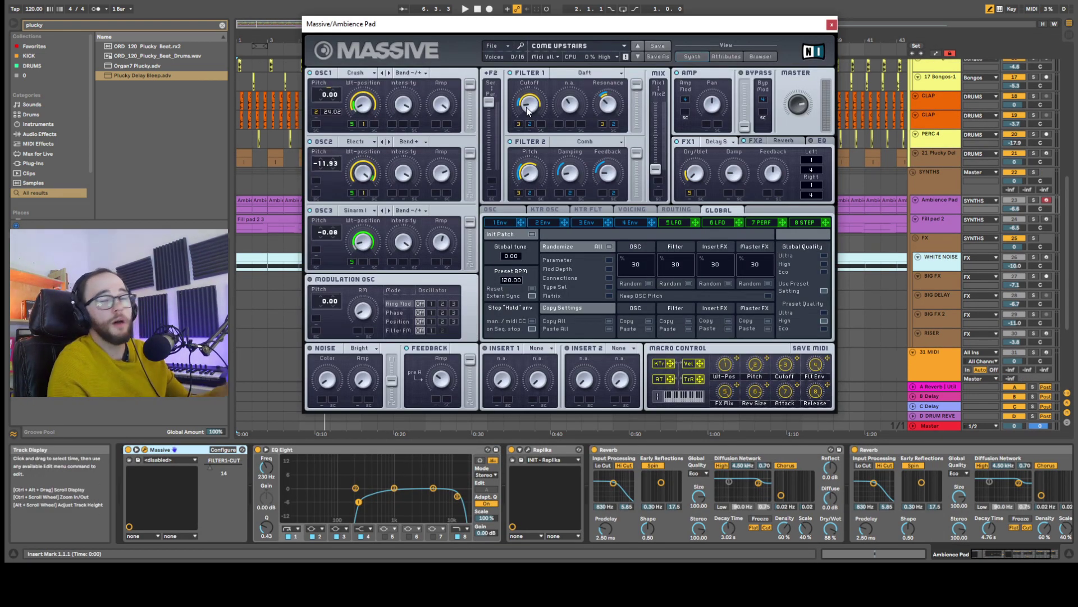
Close the Ambience Pad's Massive window and show the MIDI notes of its first clip.
drag(691, 30, 690, 41)
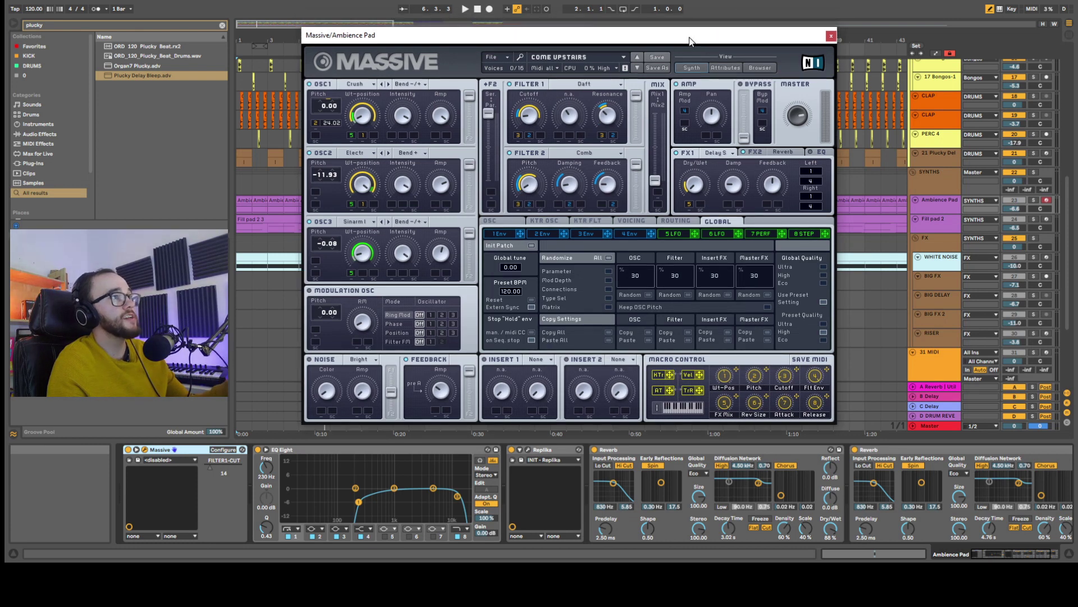
click(830, 37)
key(shift+Tab)
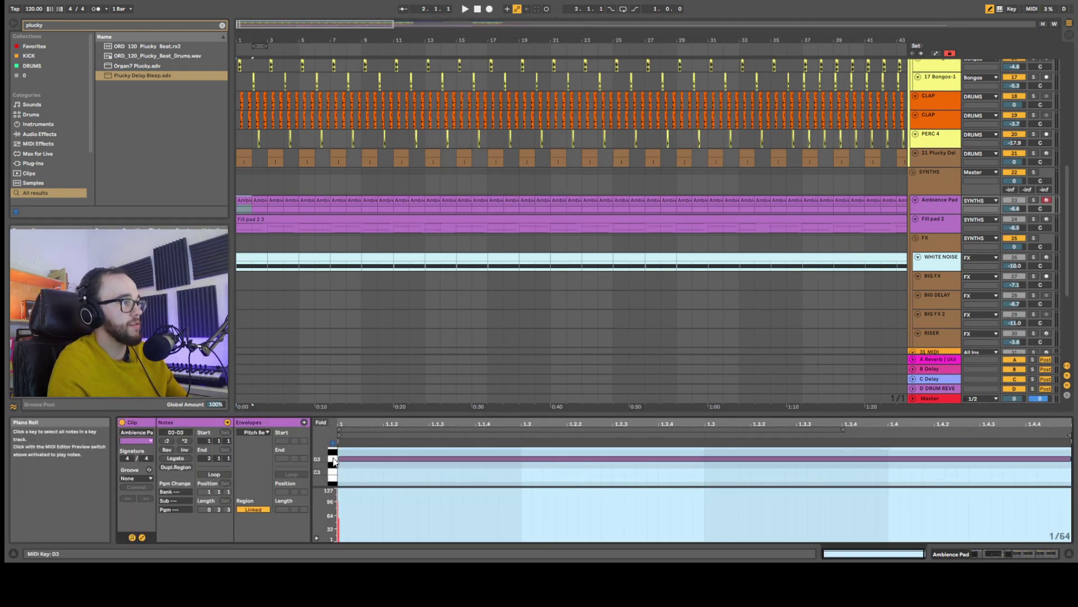
scroll(335, 464, down, 4)
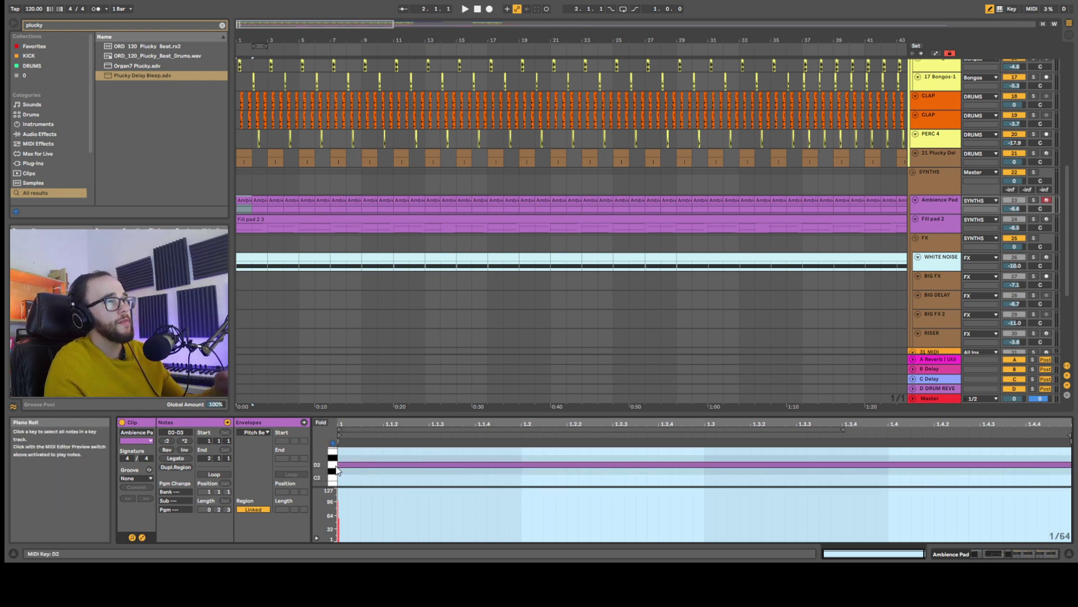
Solo the Ambience Pad track and play the arrangement with the track's devices shown.
click(1033, 200)
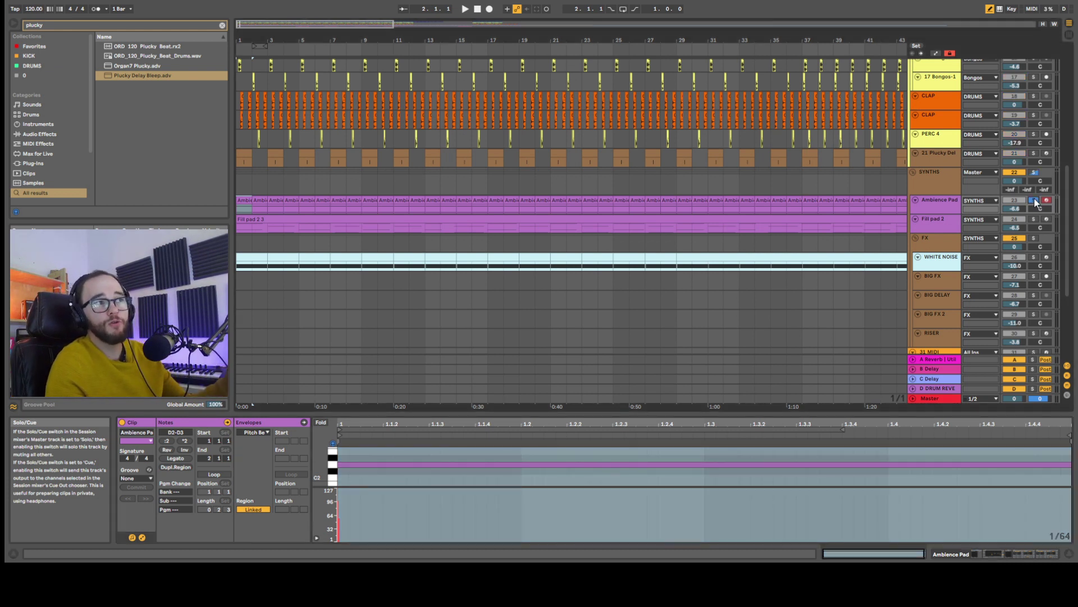
double_click(936, 205)
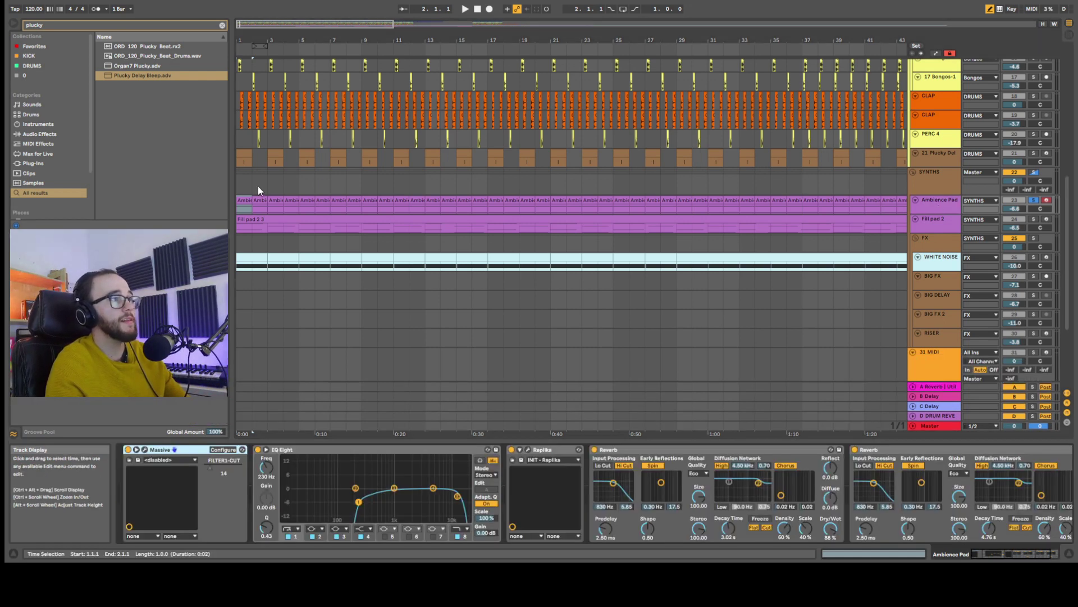
key(minus)
key(space)
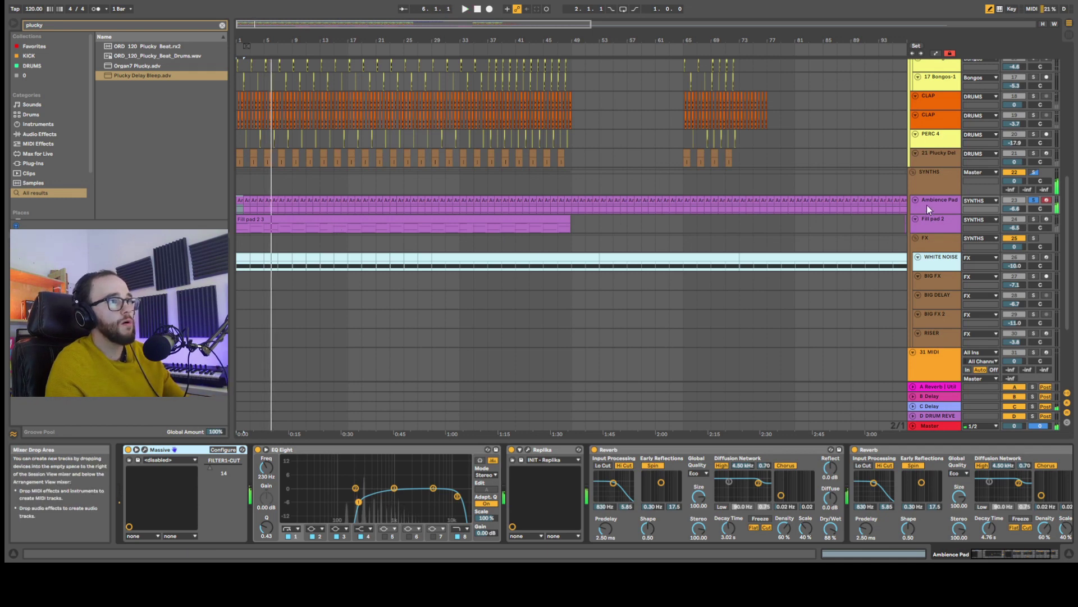
Open the first Ambience Pad clip's notes and replay the soloed pad from the start.
click(241, 211)
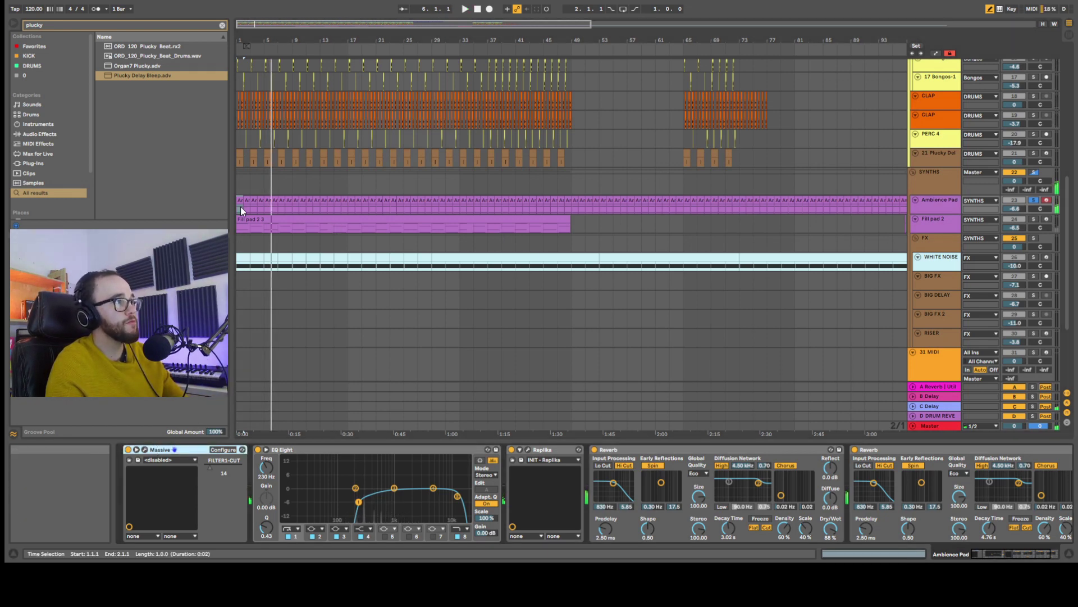
double_click(241, 210)
scroll(354, 463, up, 3)
click(252, 250)
key(space)
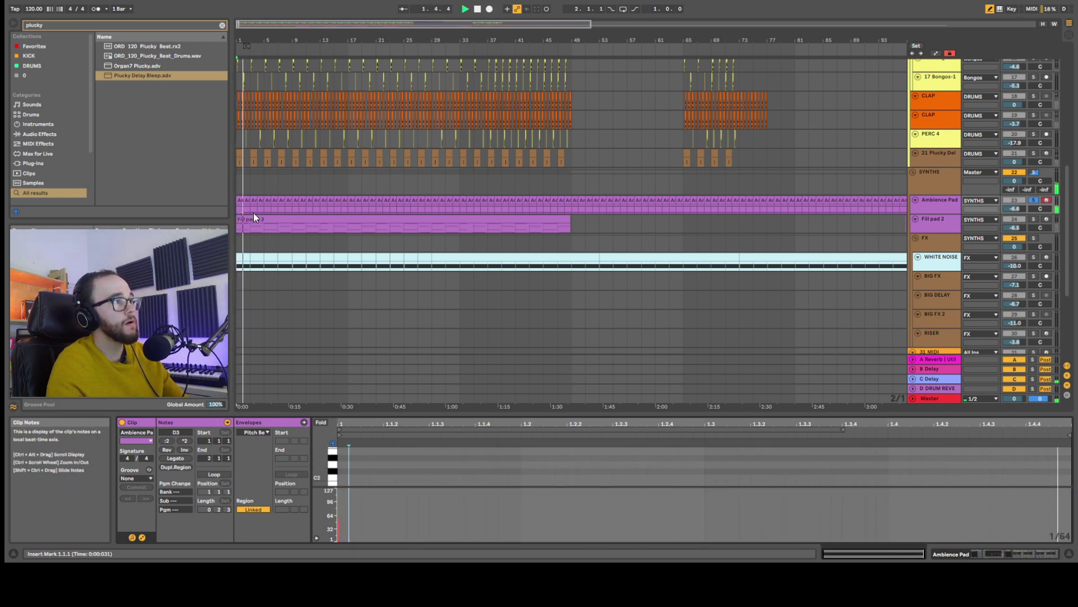
key(space)
key(space)
key(space)
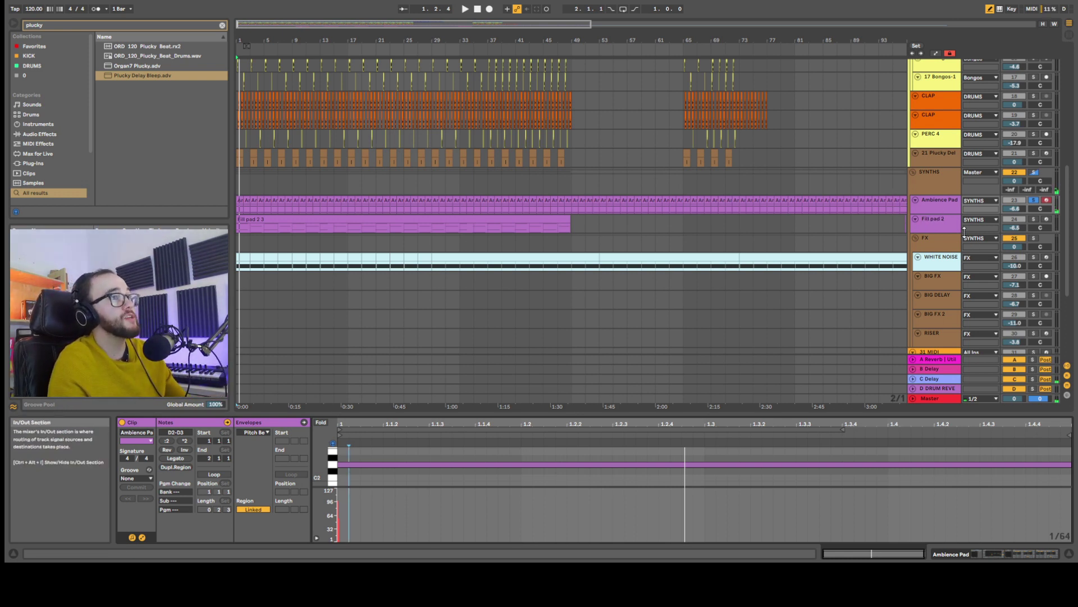
Delete the second Reverb from the Ambience Pad track's device chain.
click(929, 209)
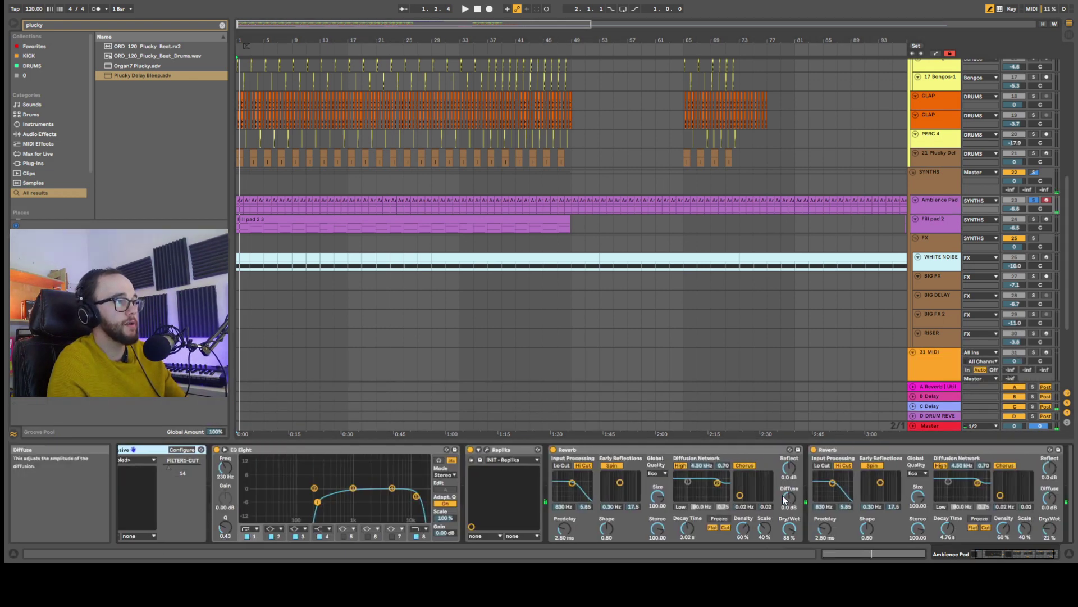
scroll(785, 497, right, 3)
click(880, 449)
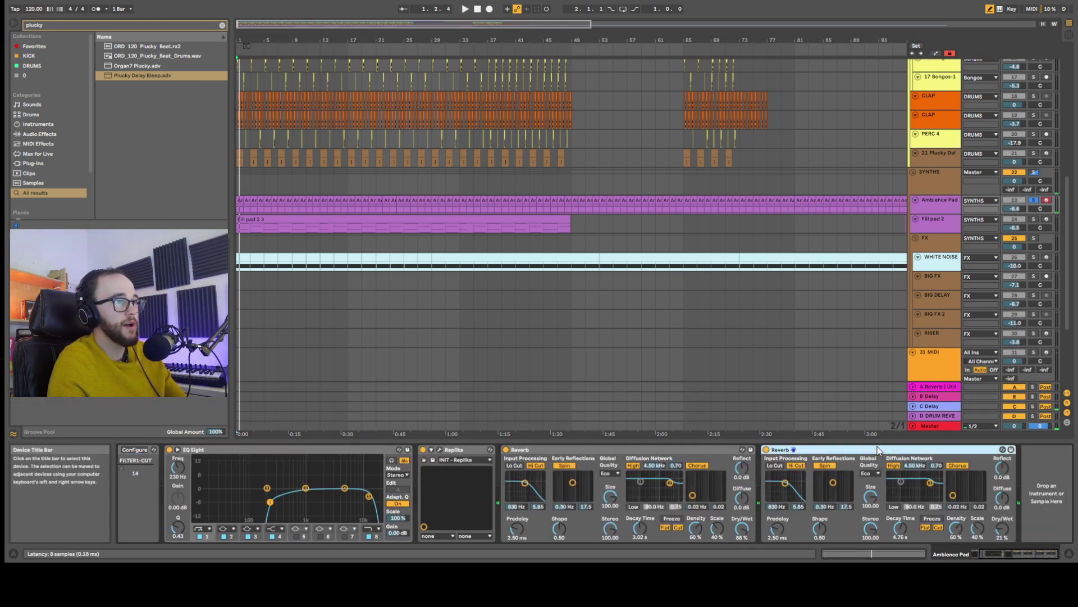
key(Delete)
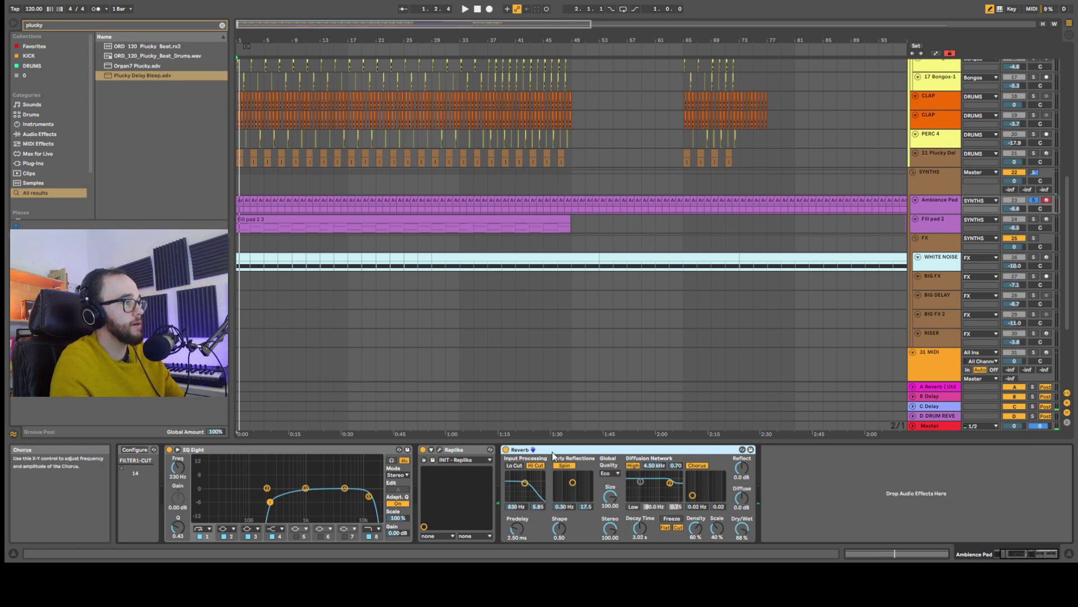
scroll(449, 455, left, 5)
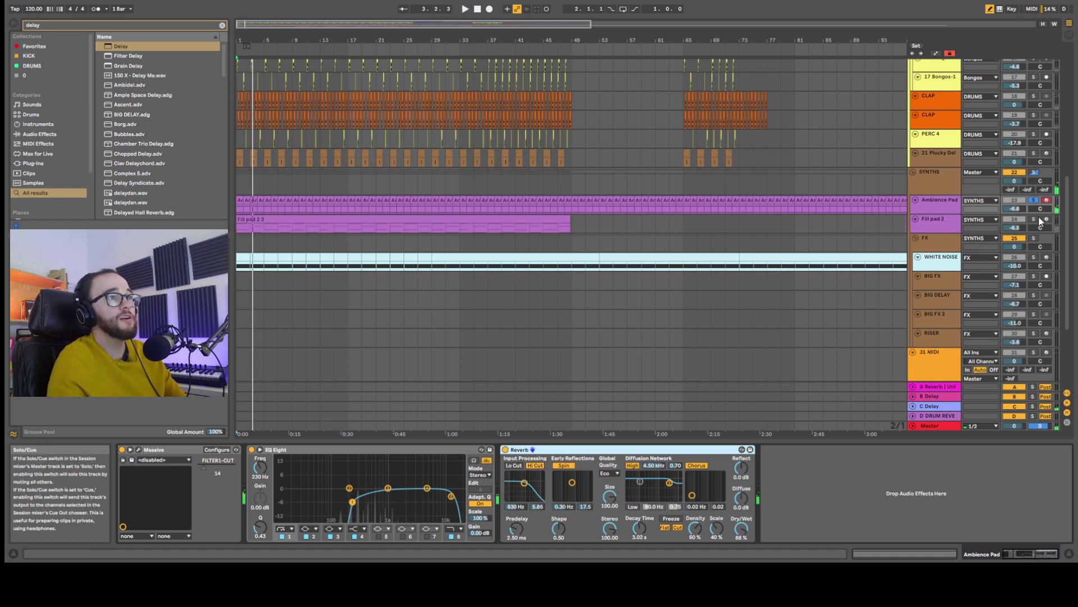
Solo the Fill pad 2 track instead of Ambience Pad and compare the two tracks' device chains.
click(951, 221)
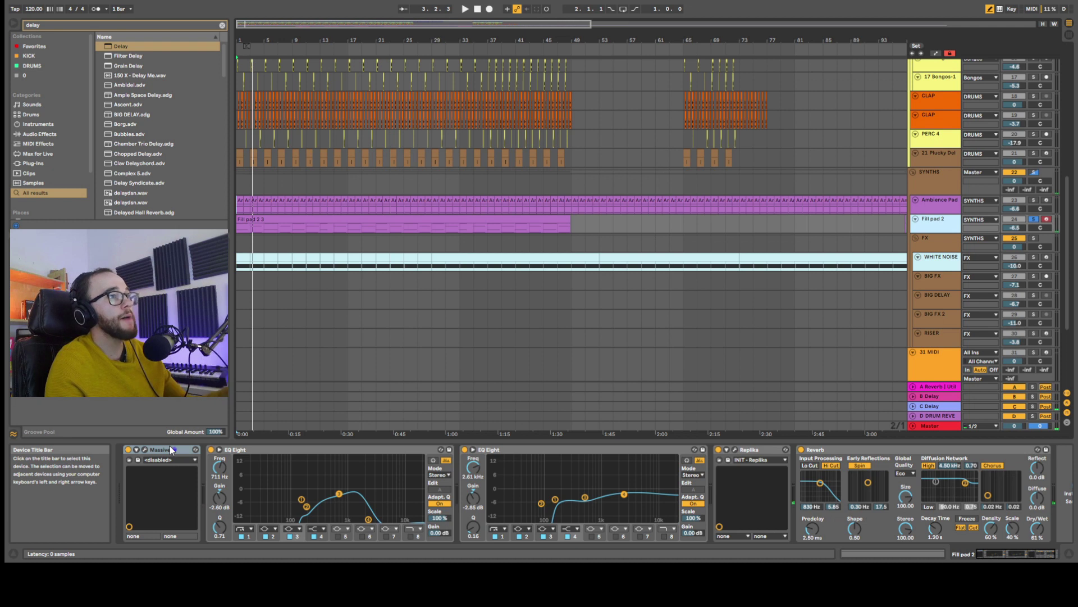
click(932, 203)
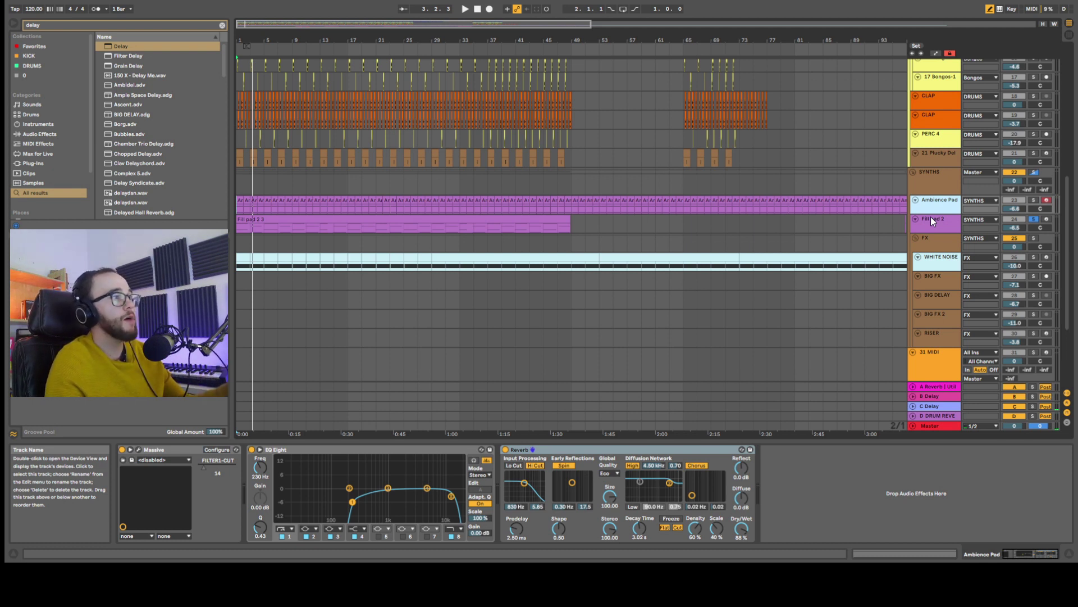
click(931, 217)
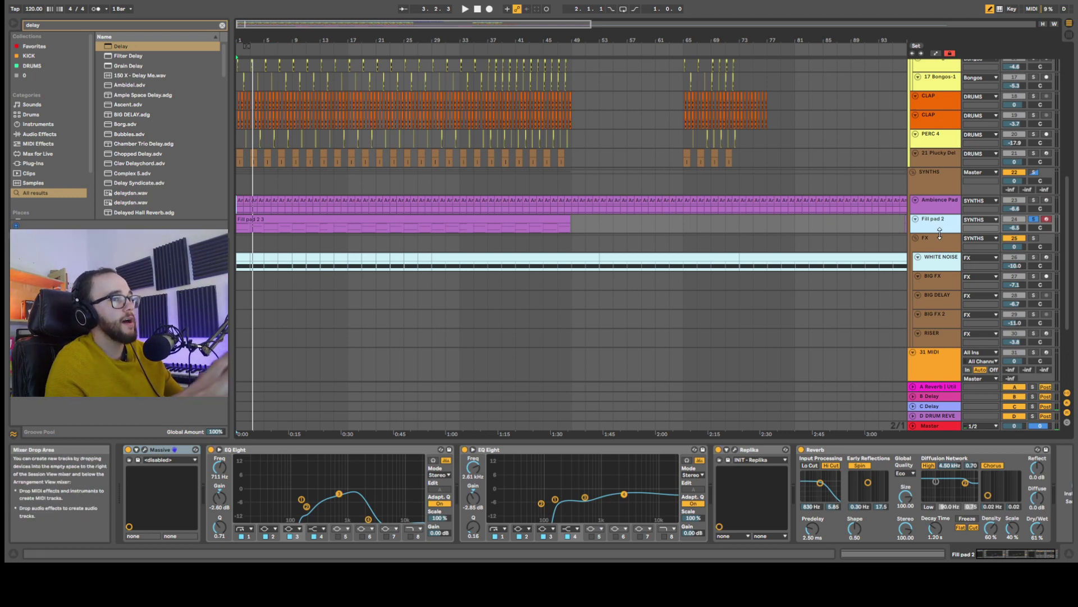
Open the Fill pad 2 clip in an enlarged note editor and examine its alternating note pattern.
double_click(318, 215)
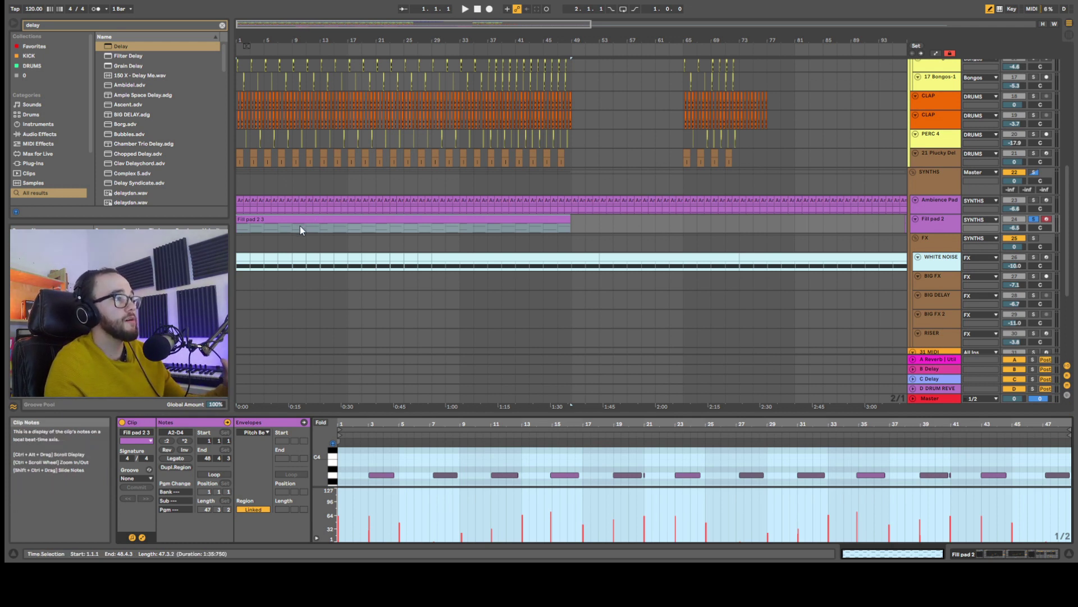
drag(430, 421, 428, 353)
scroll(356, 440, down, 5)
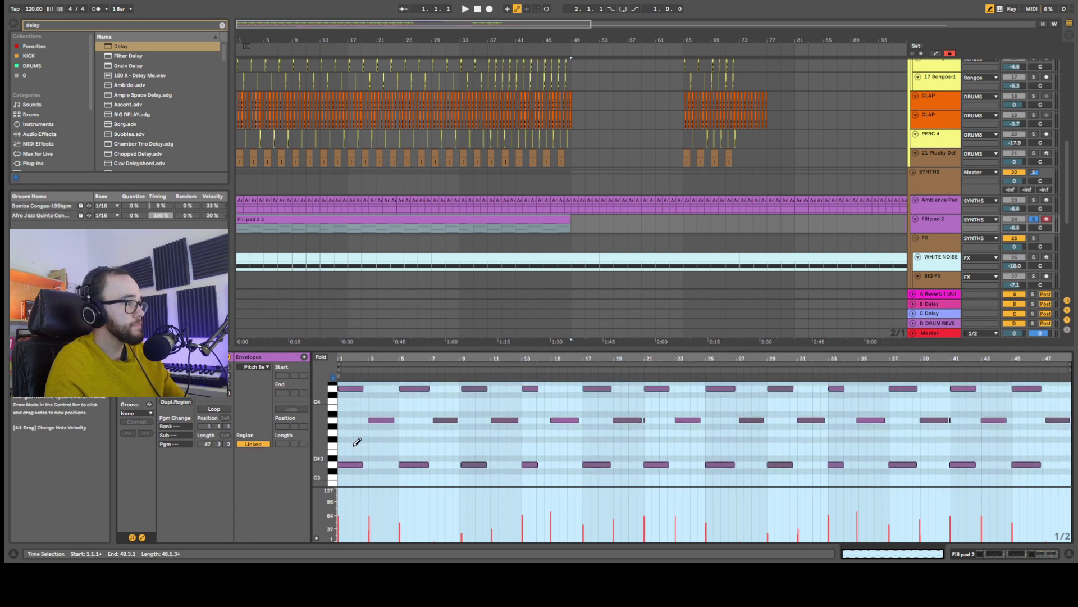
scroll(344, 417, up, 1)
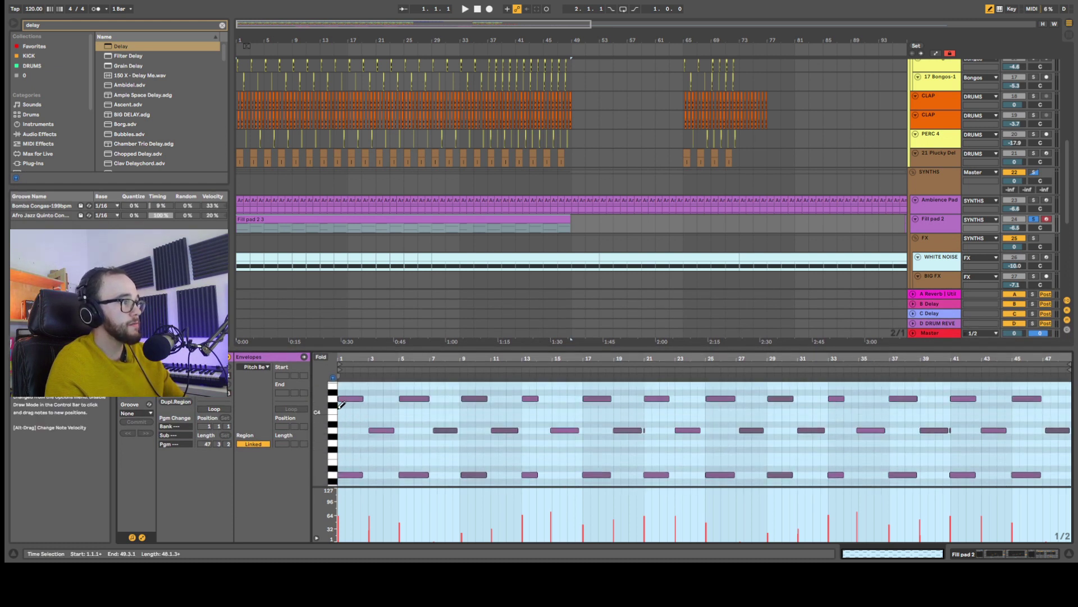
scroll(344, 427, down, 2)
scroll(346, 438, up, 2)
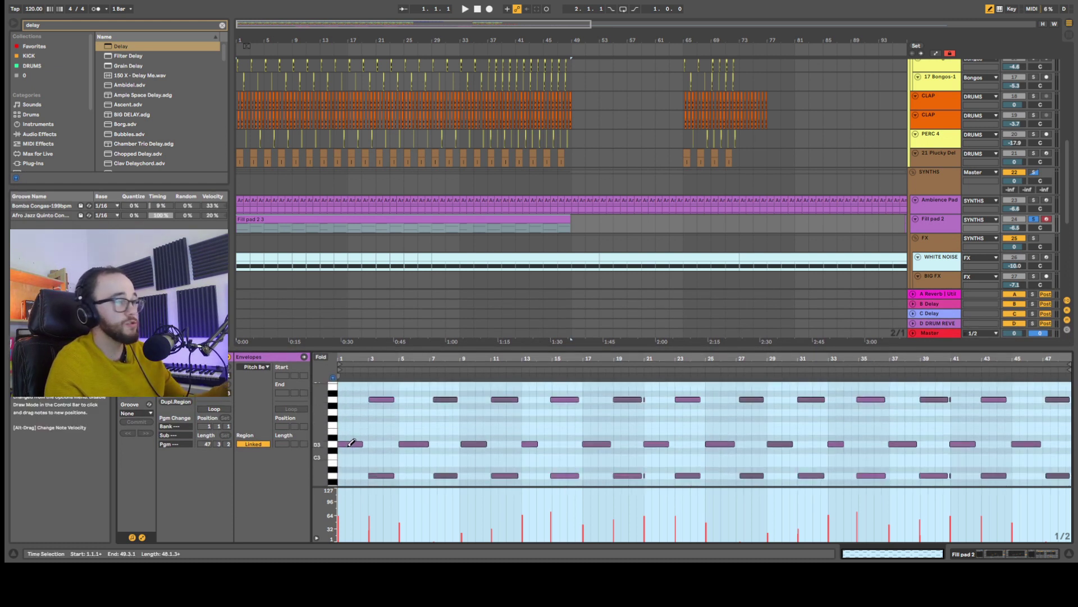
scroll(333, 439, down, 1)
scroll(332, 432, up, 3)
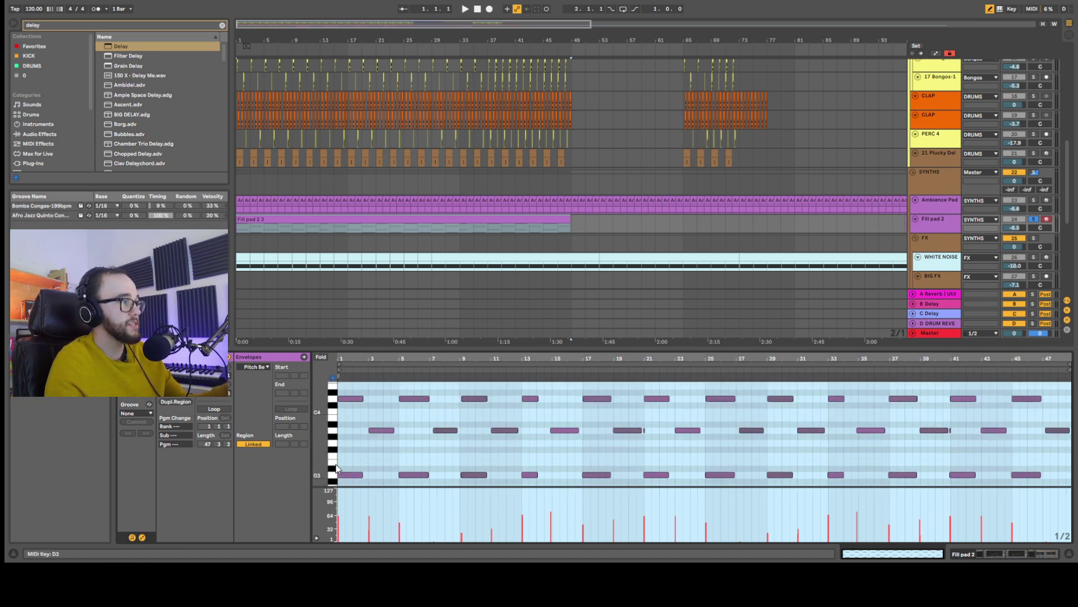
scroll(334, 424, down, 1)
scroll(379, 435, down, 2)
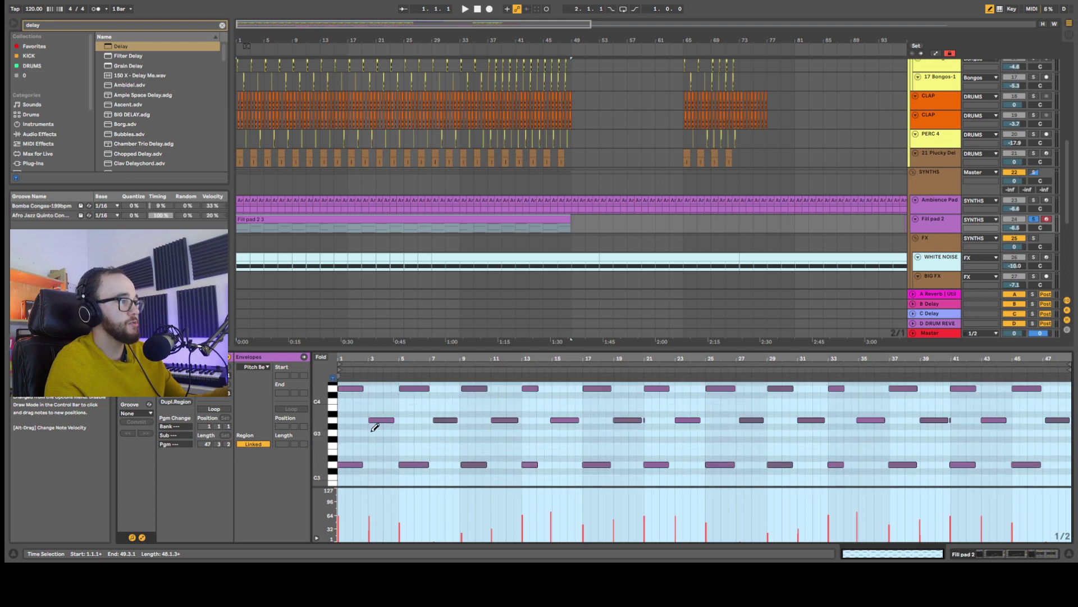
scroll(374, 428, down, 1)
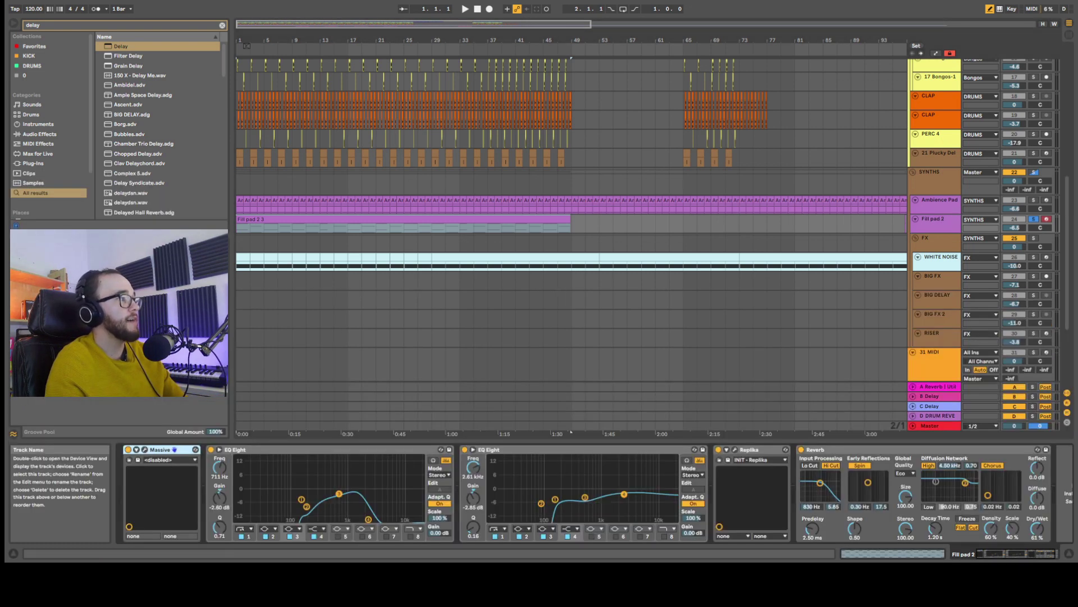
Open the Massive synth window of Fill pad 2, reposition it and play the soloed pad.
click(147, 449)
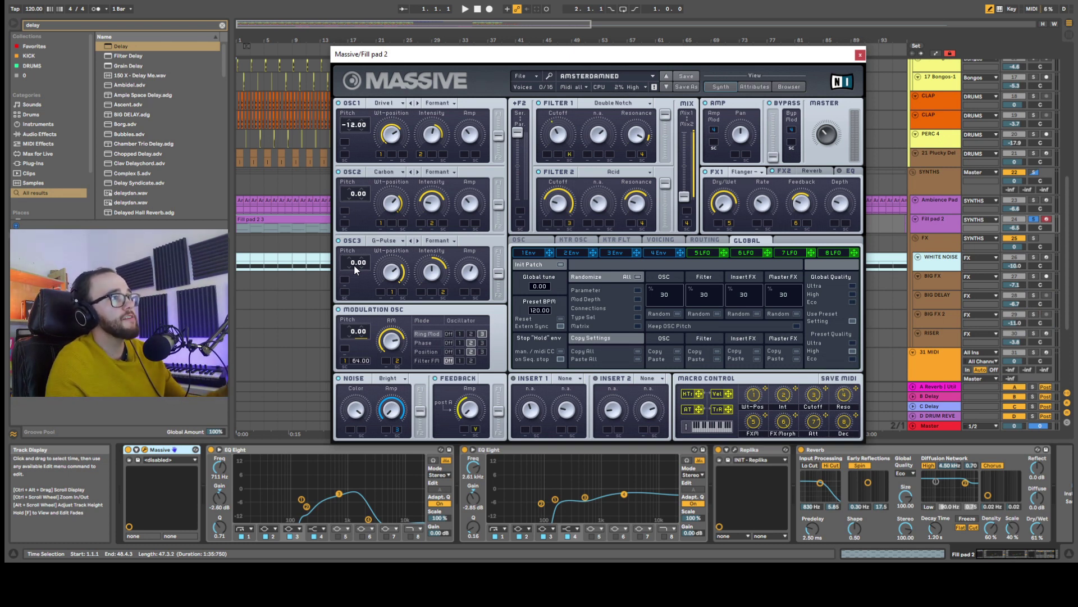
drag(577, 54, 562, 61)
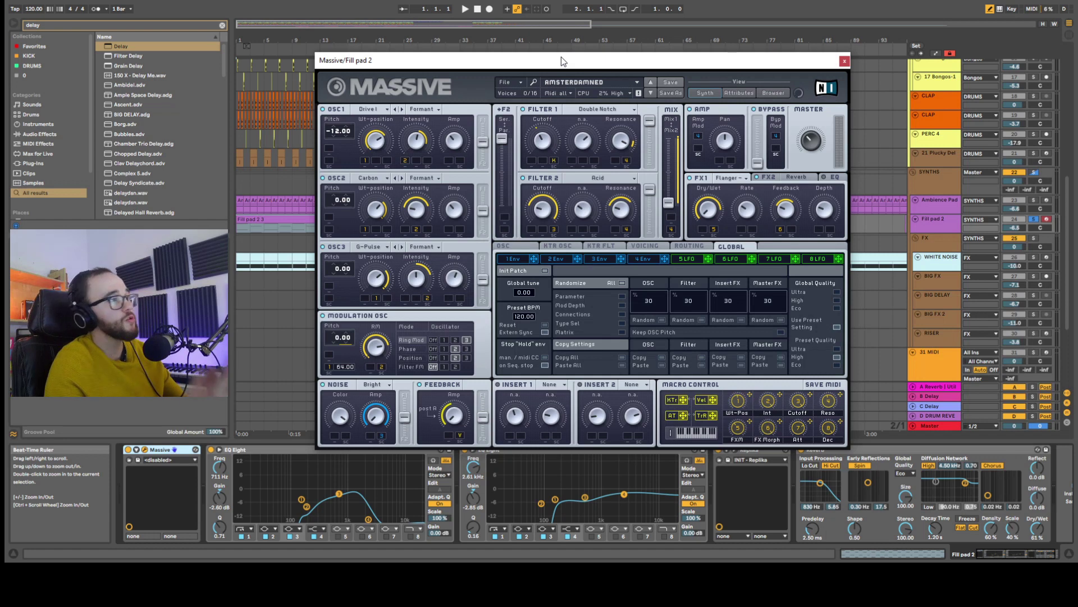
drag(561, 56, 557, 53)
drag(635, 59, 636, 61)
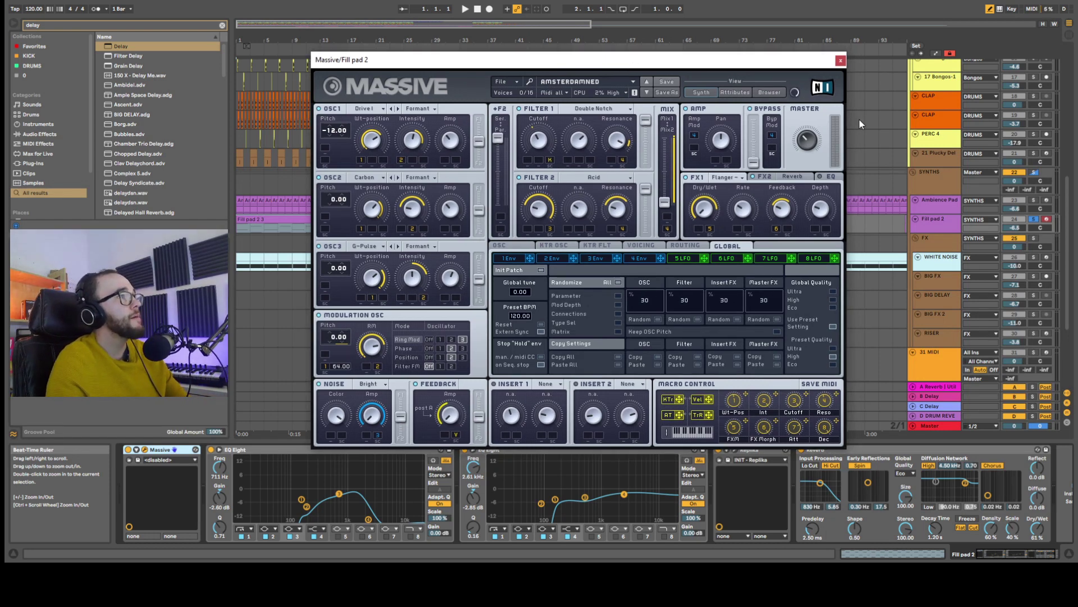
key(space)
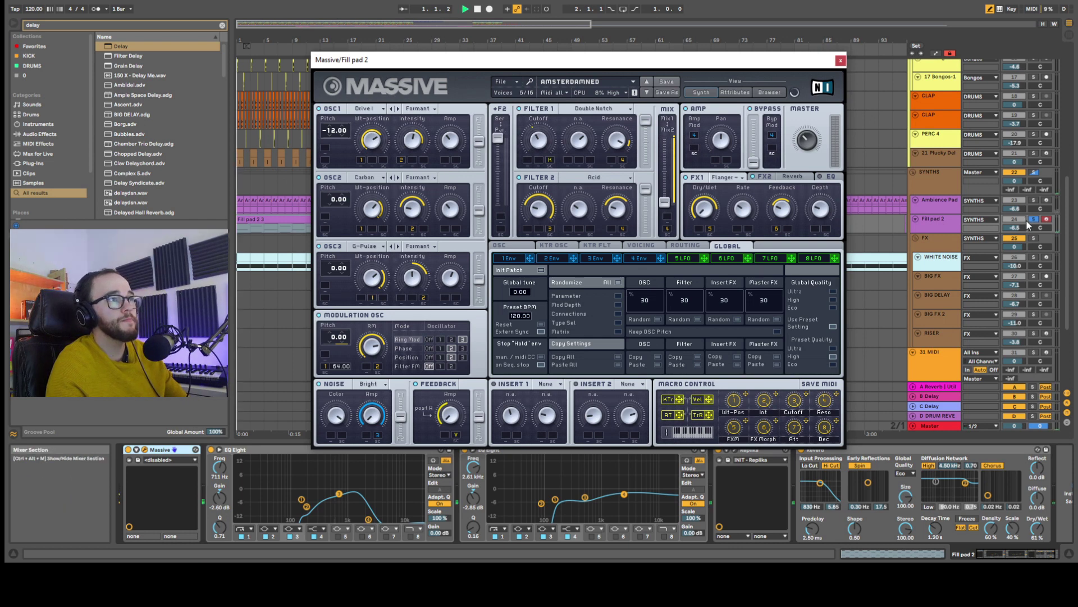
Return to the Fill pad 2 clip's notes and examine their pitches, start times and lengths, including a close look around bars 10 to 17.
key(shift+Tab)
key(ctrl+alt+p)
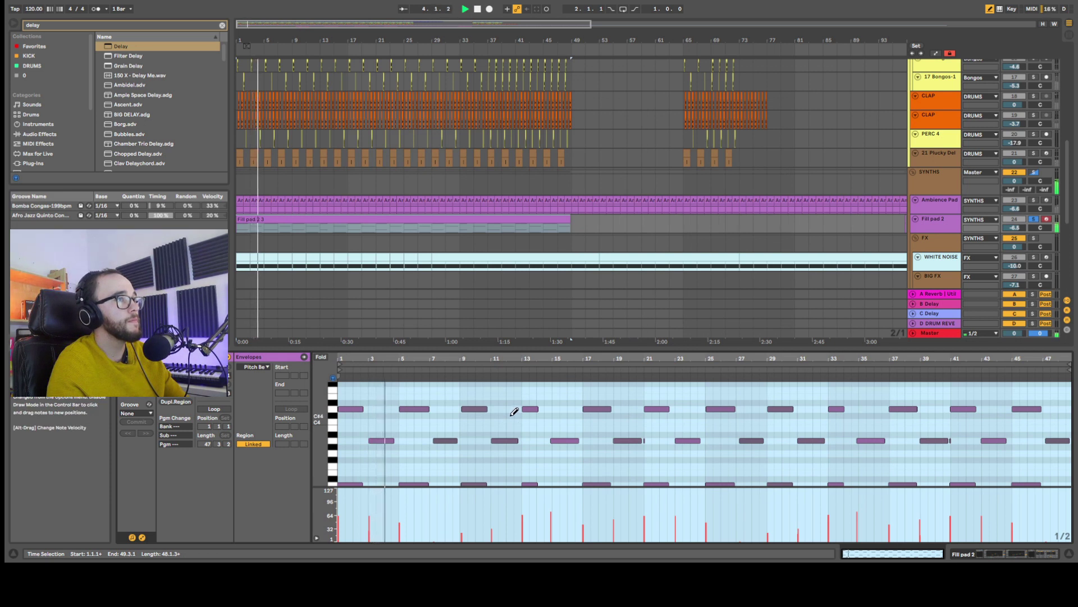
scroll(444, 432, down, 2)
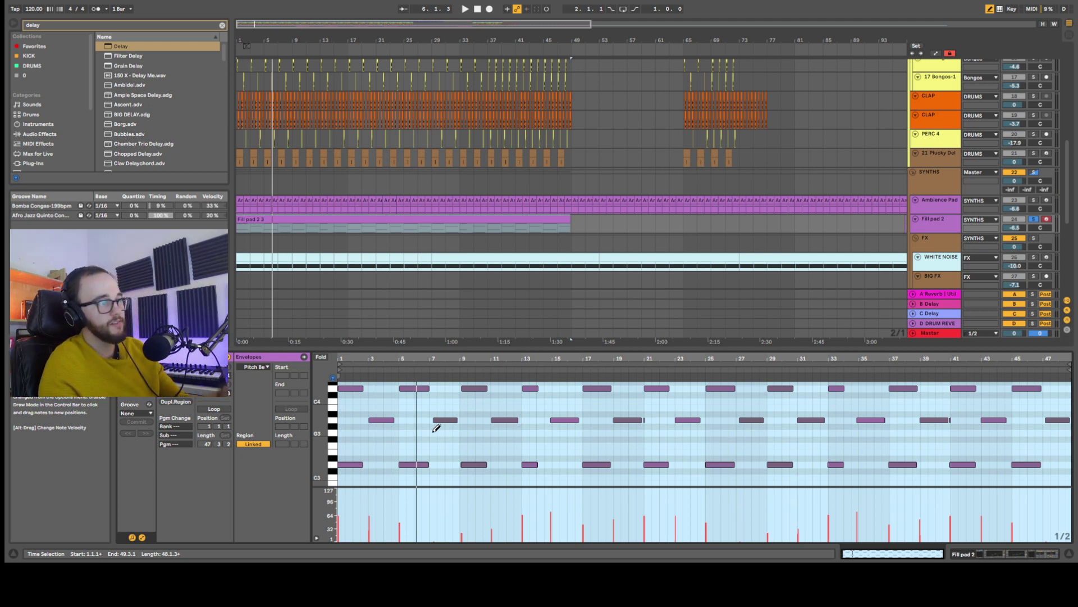
scroll(444, 420, down, 1)
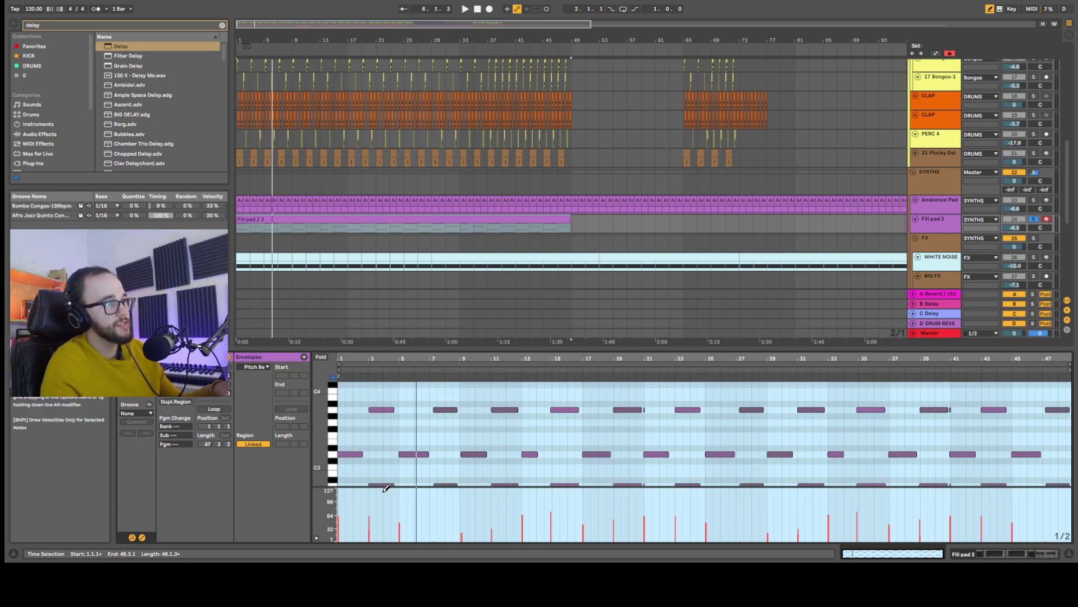
scroll(852, 417, down, 1)
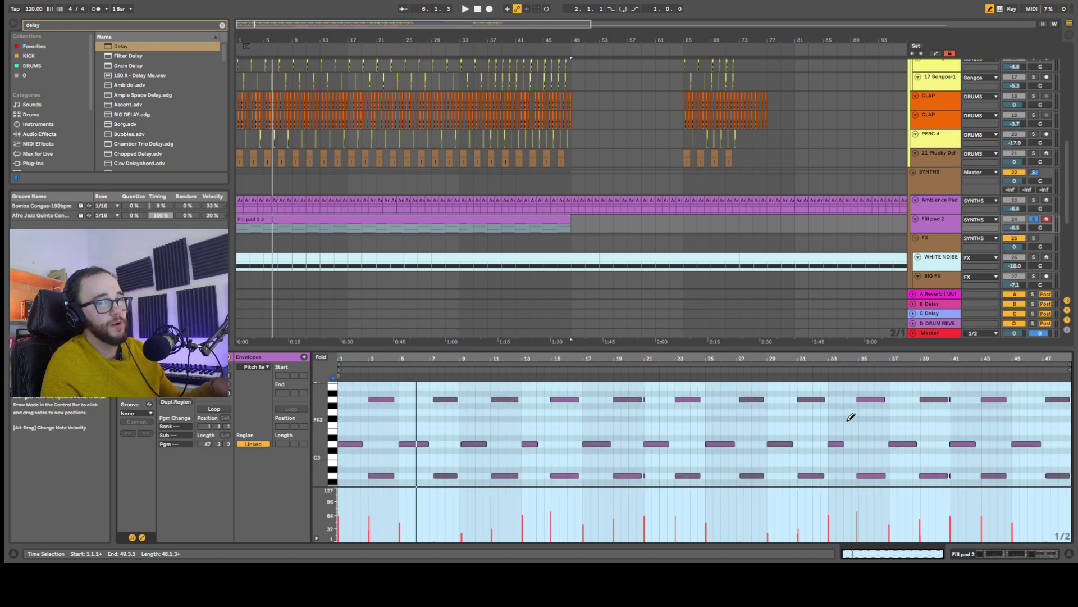
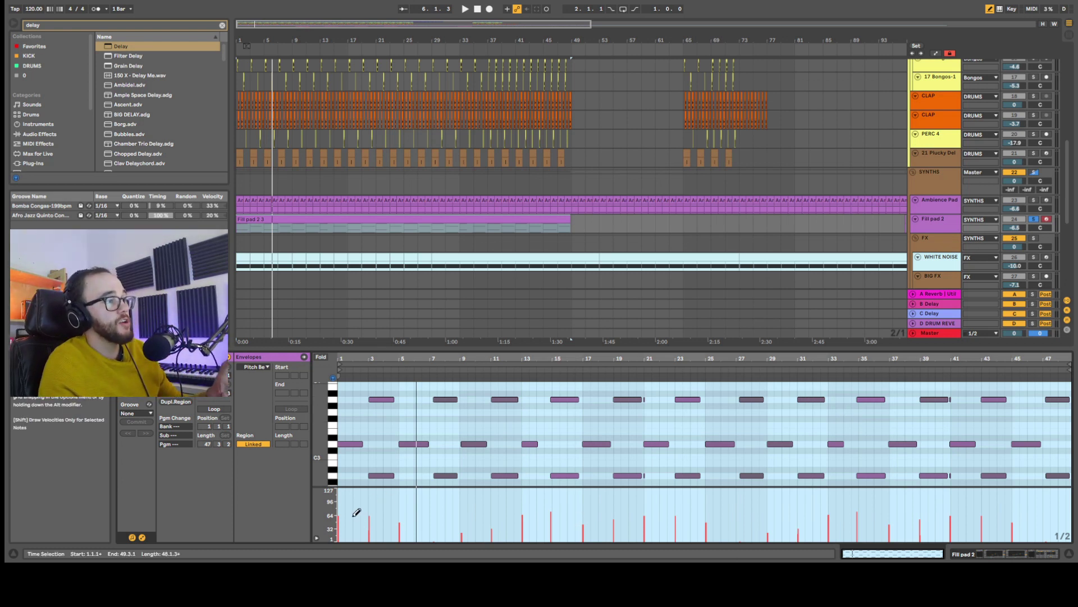
scroll(541, 418, up, 10)
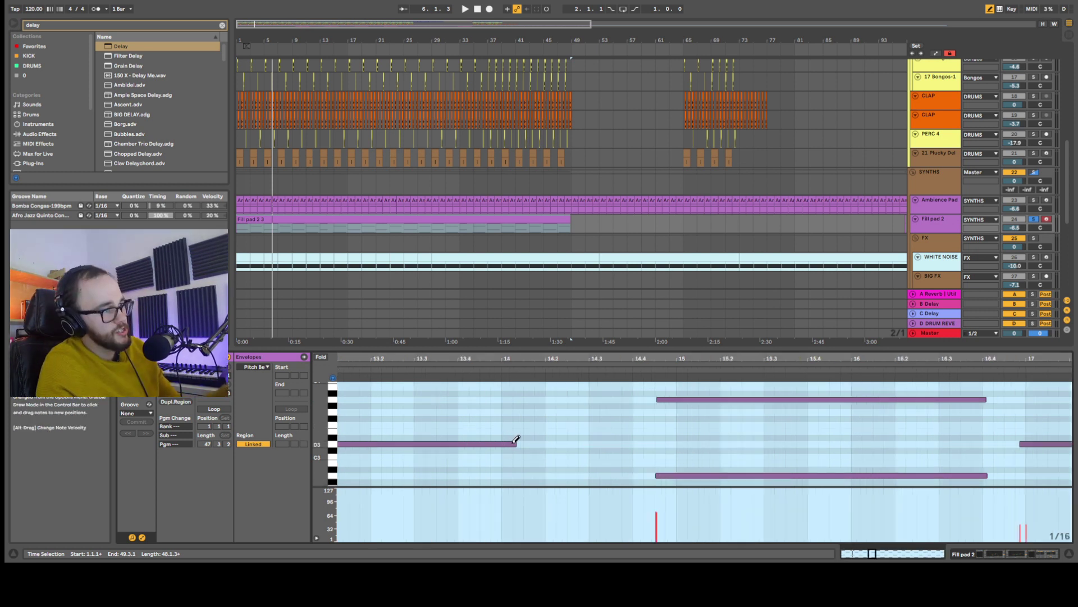
scroll(521, 441, down, 4)
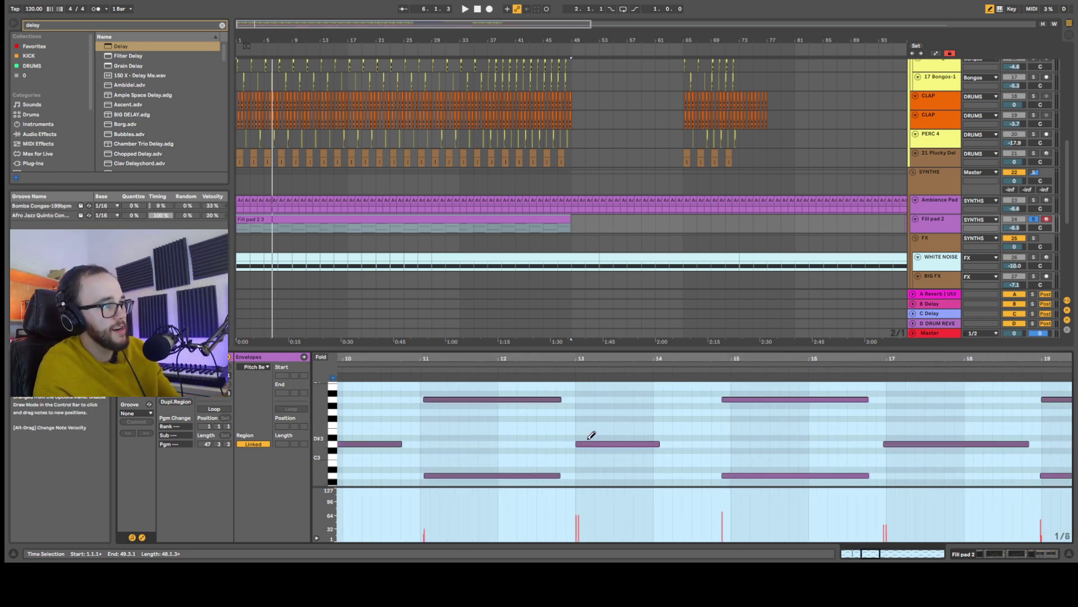
scroll(538, 426, down, 6)
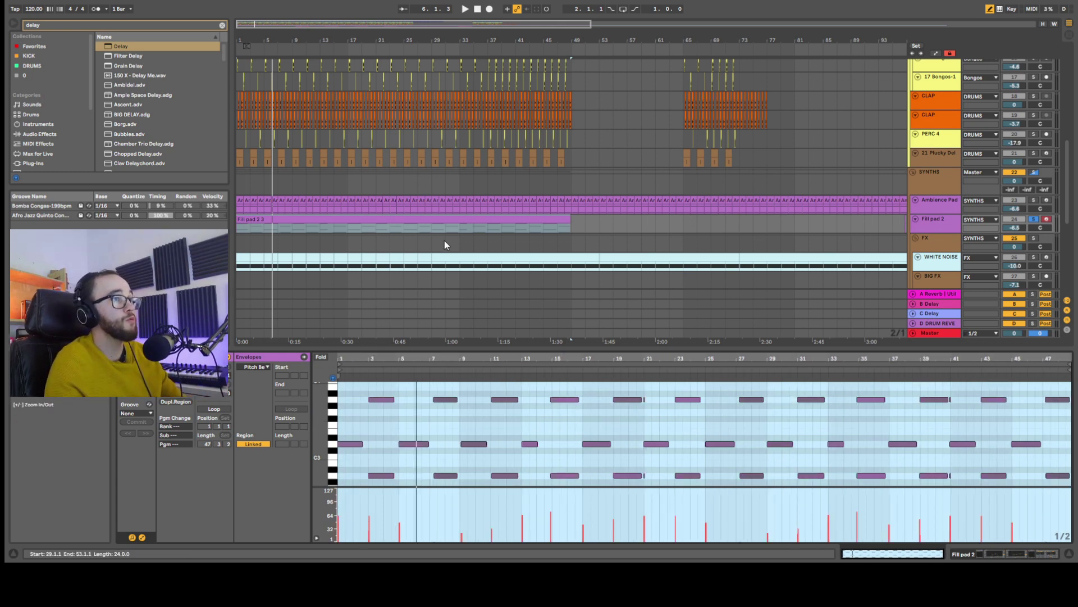
Review the FX, Guitar Pluck and Synthetic String Pad tracks and play the arrangement from bar 17.
click(237, 180)
scroll(237, 118, down, 3)
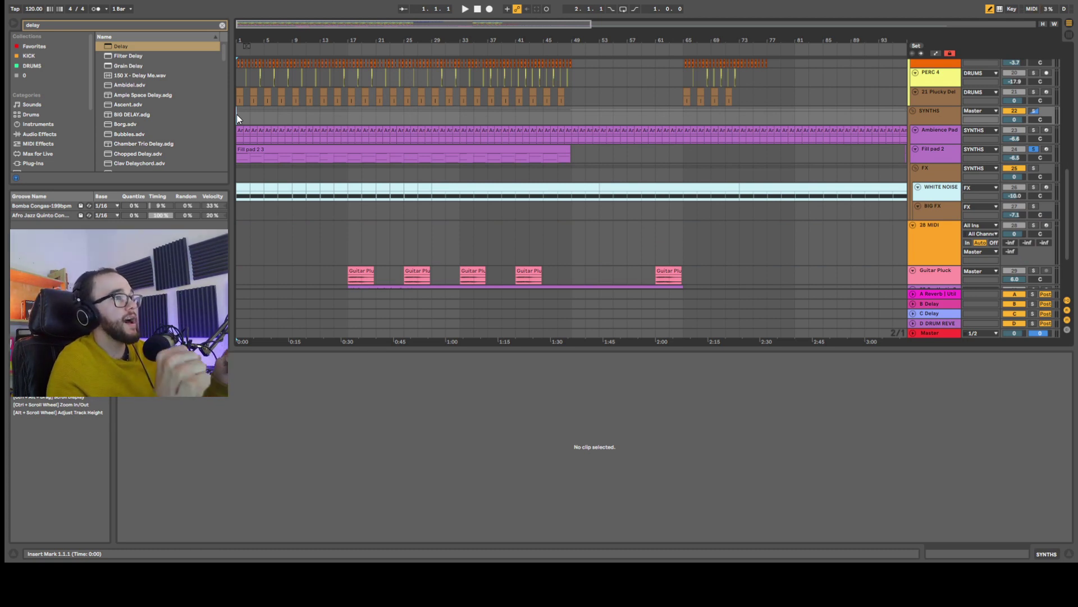
scroll(301, 156, down, 3)
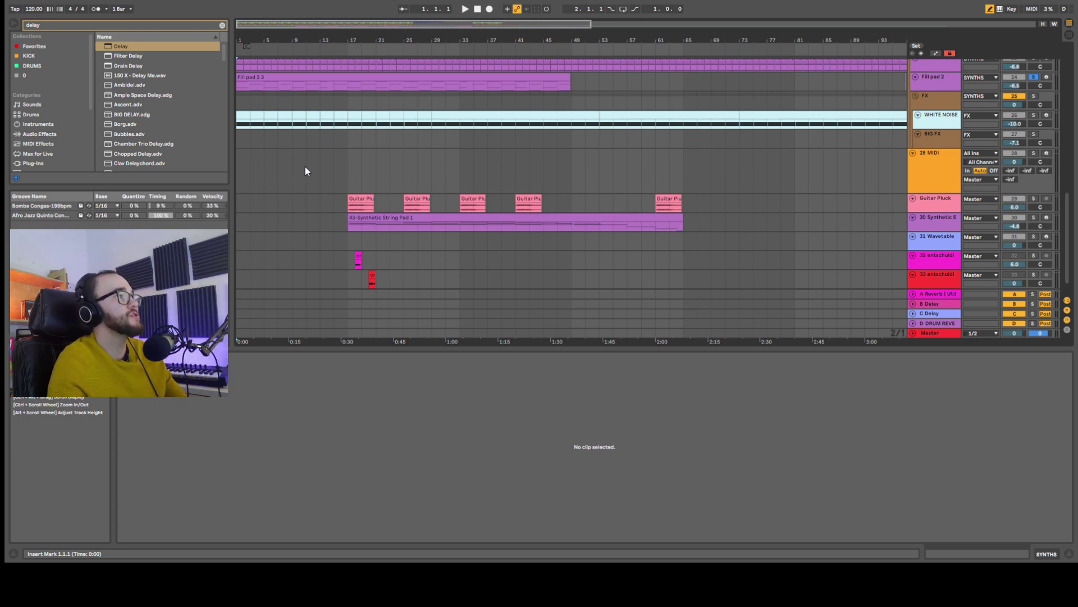
click(360, 201)
key(space)
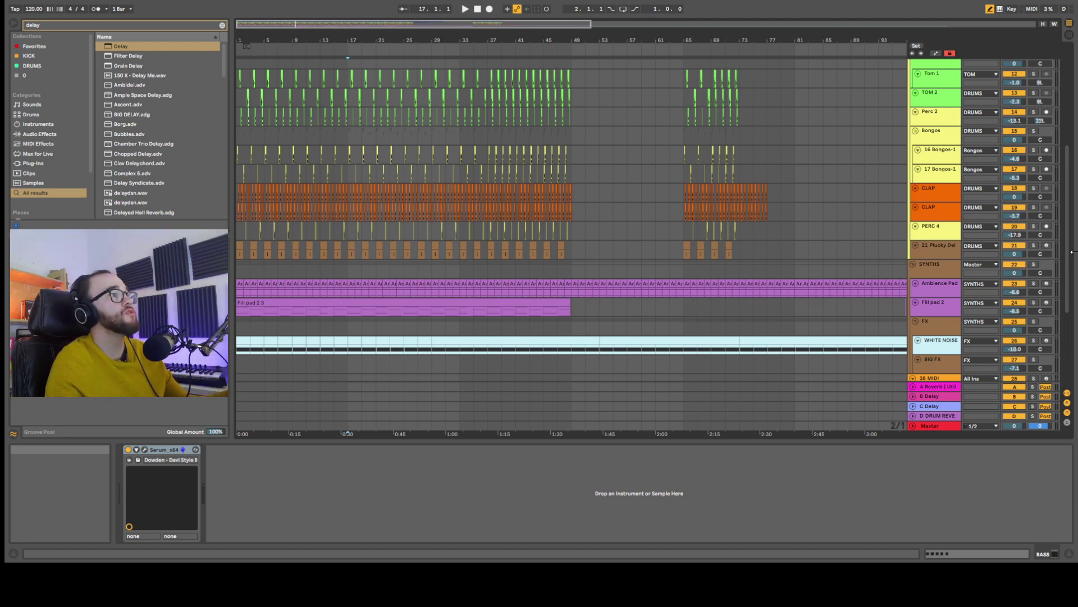
Mark bars 1 to 17 across the BASS tracks and the span from bar 17 to 37 on the 28 MIDI track while reviewing the arrangement.
scroll(494, 183, up, 10)
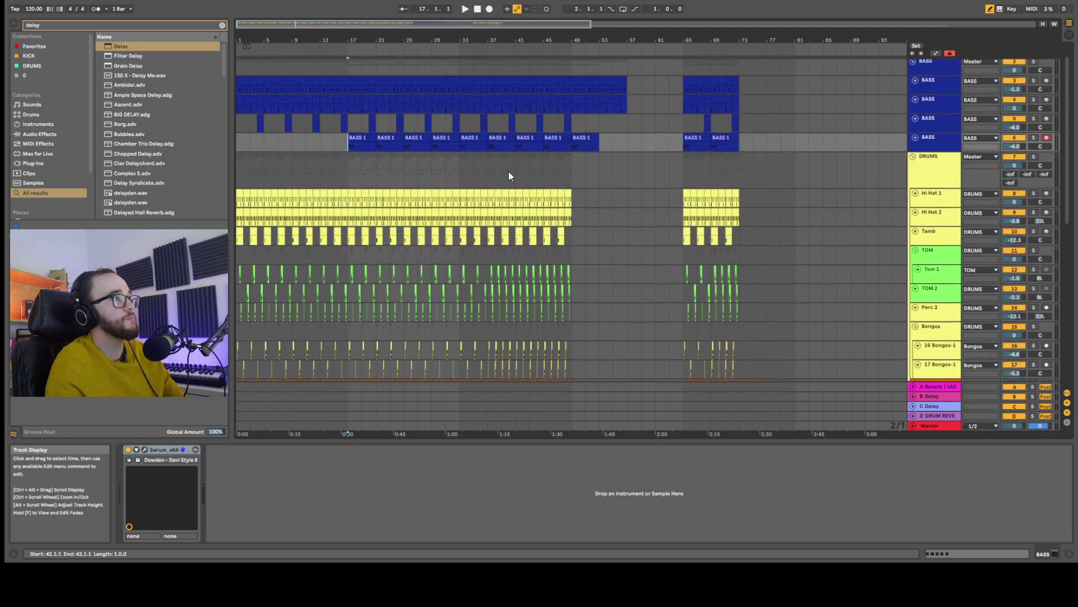
scroll(527, 191, up, 2)
drag(347, 82, 269, 170)
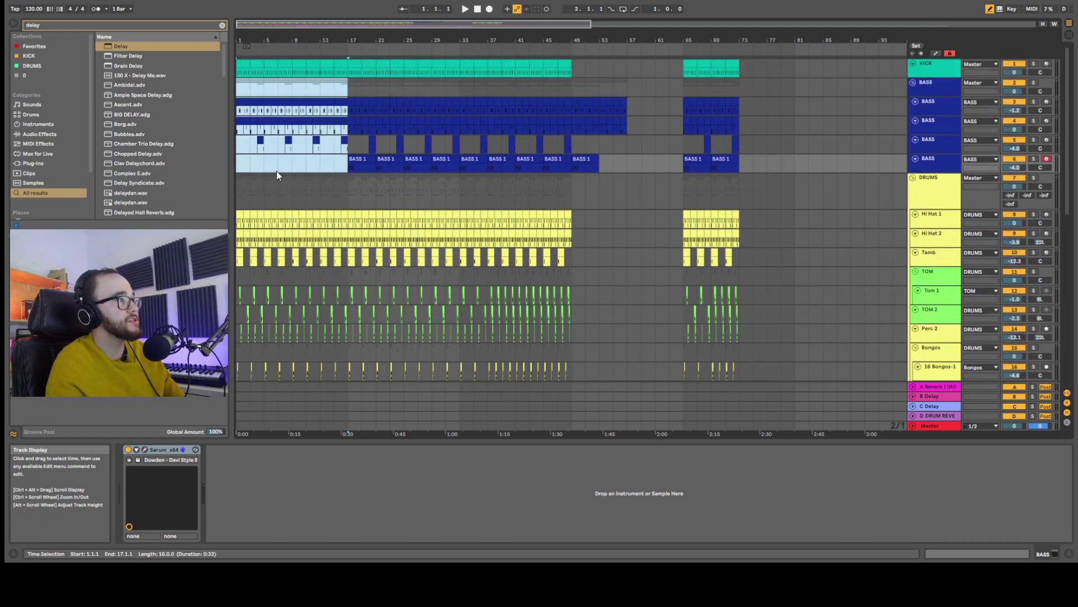
scroll(274, 170, down, 15)
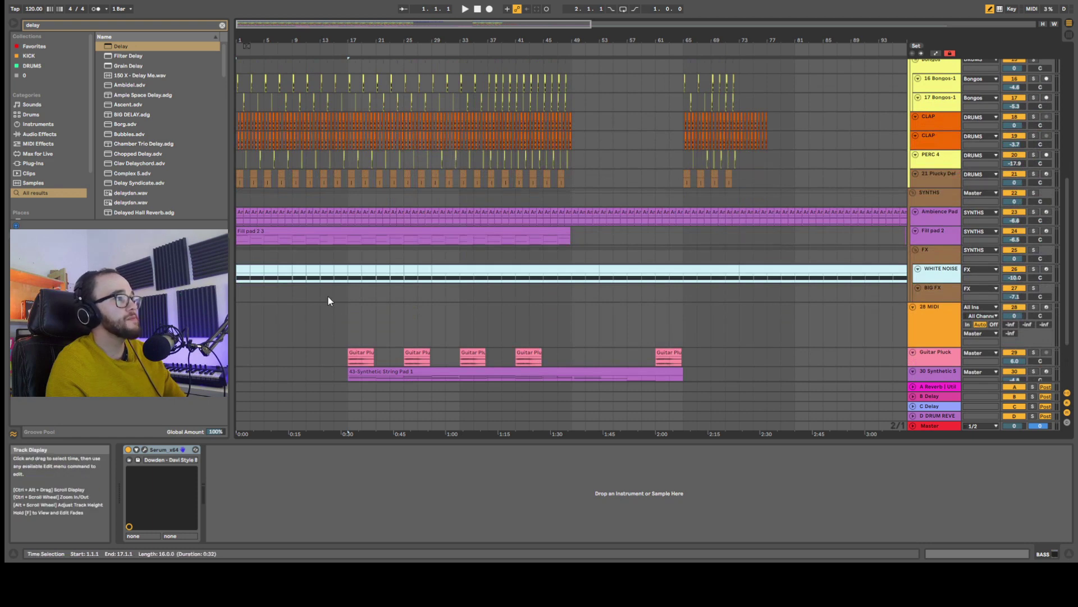
scroll(280, 225, down, 5)
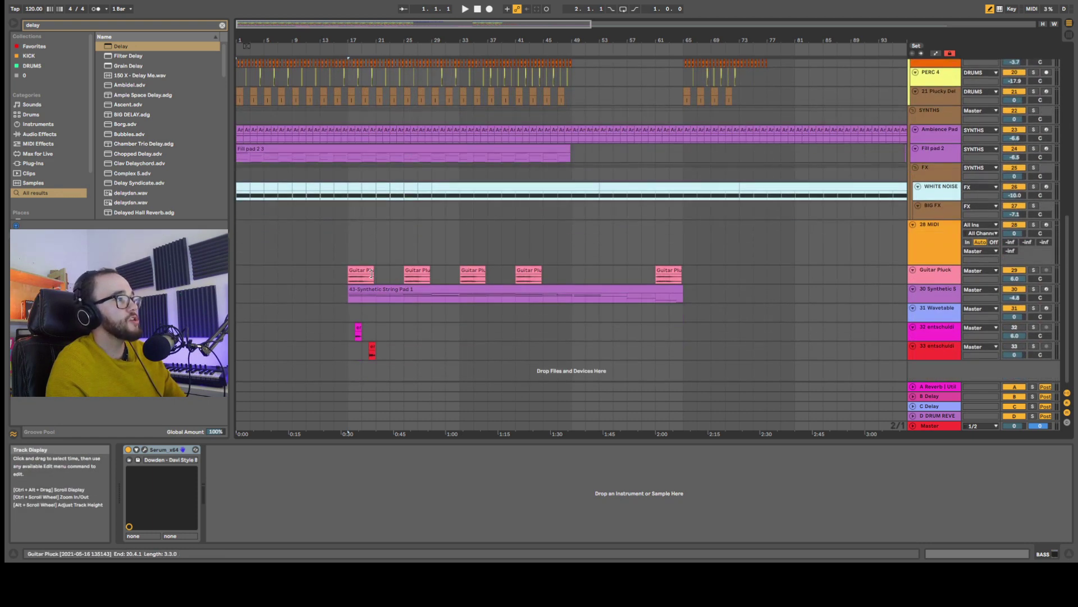
drag(344, 245, 482, 240)
click(487, 241)
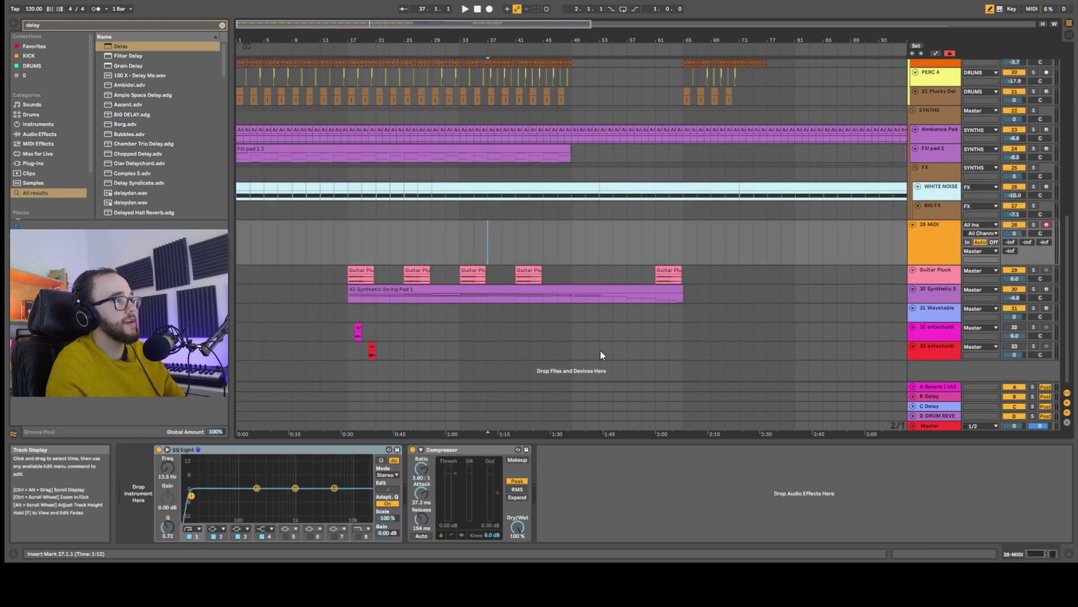
scroll(362, 161, up, 20)
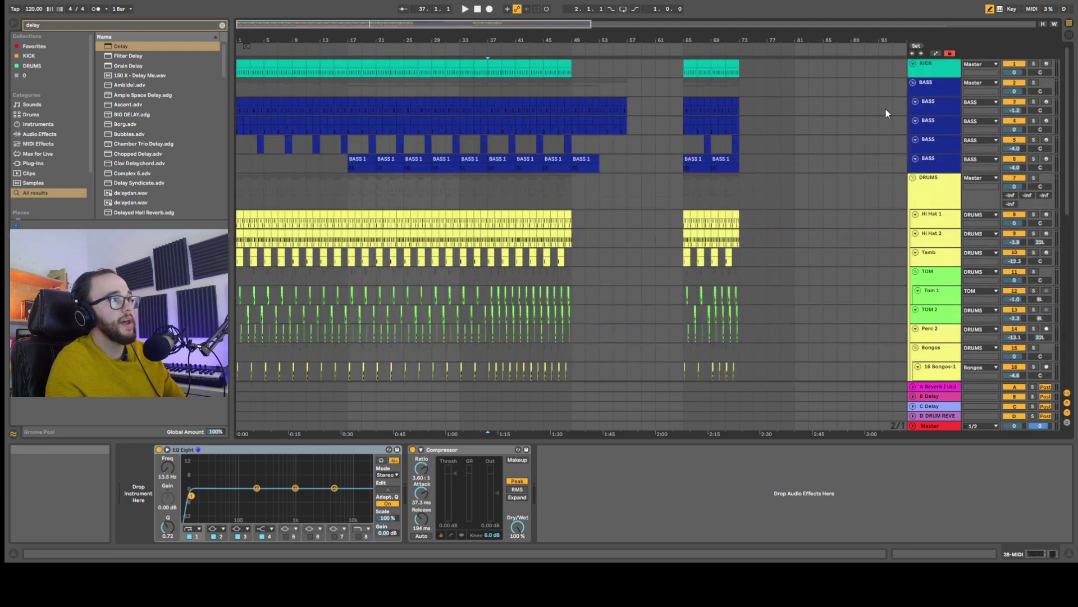
Play the full arrangement from the start and place the insert marker at bar 17 on the fourth BASS track.
click(362, 161)
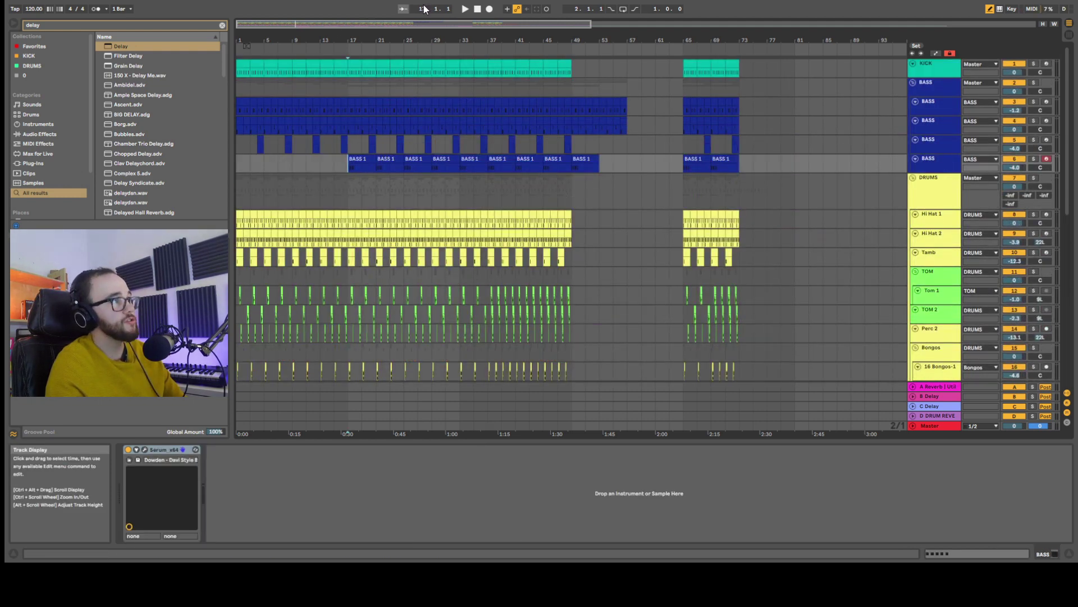
click(476, 8)
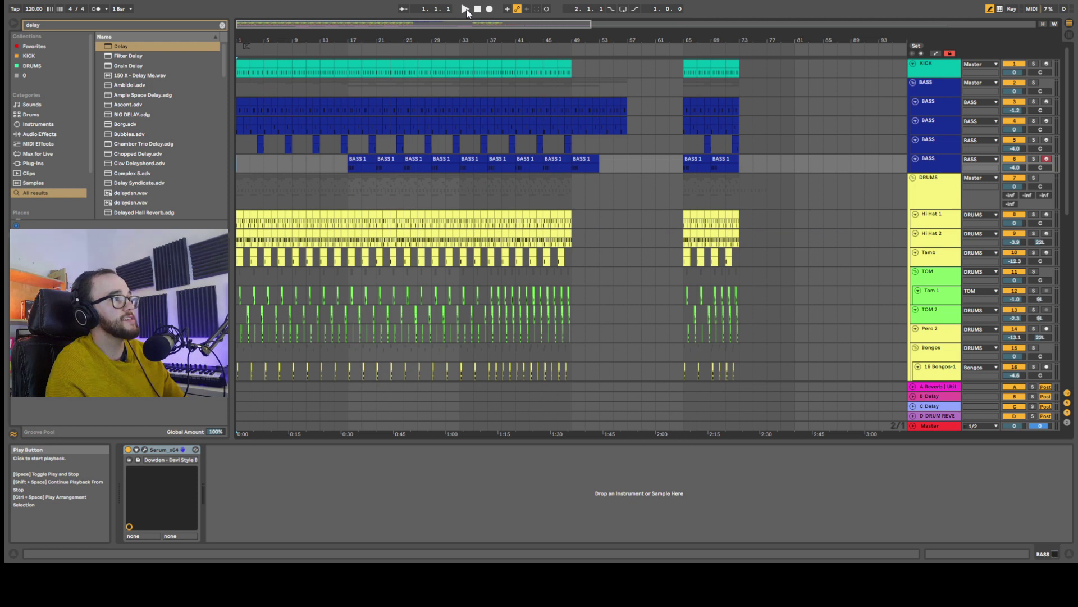
click(466, 9)
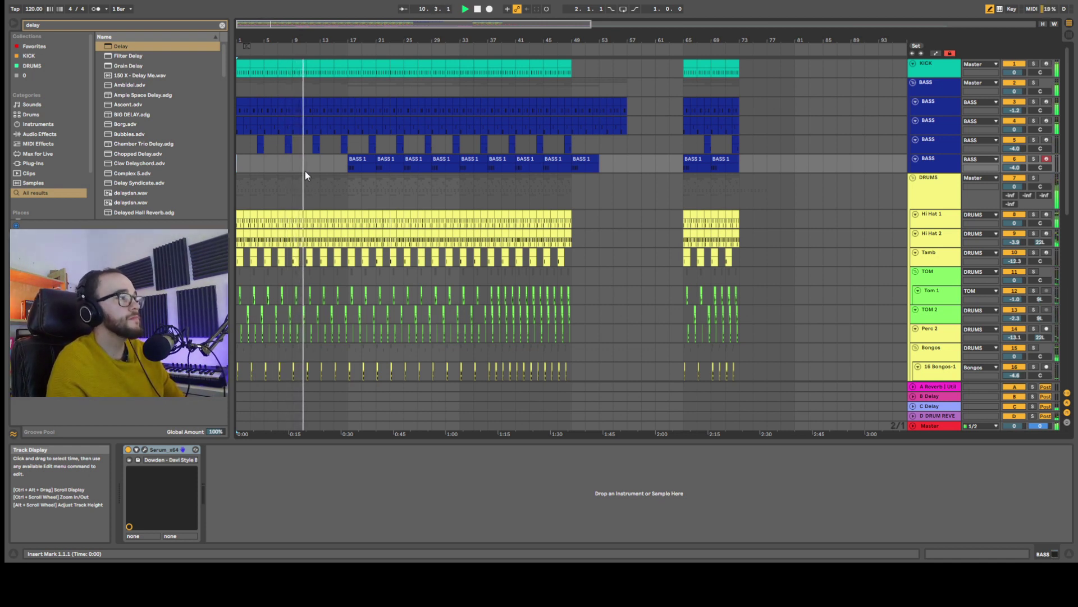
click(342, 163)
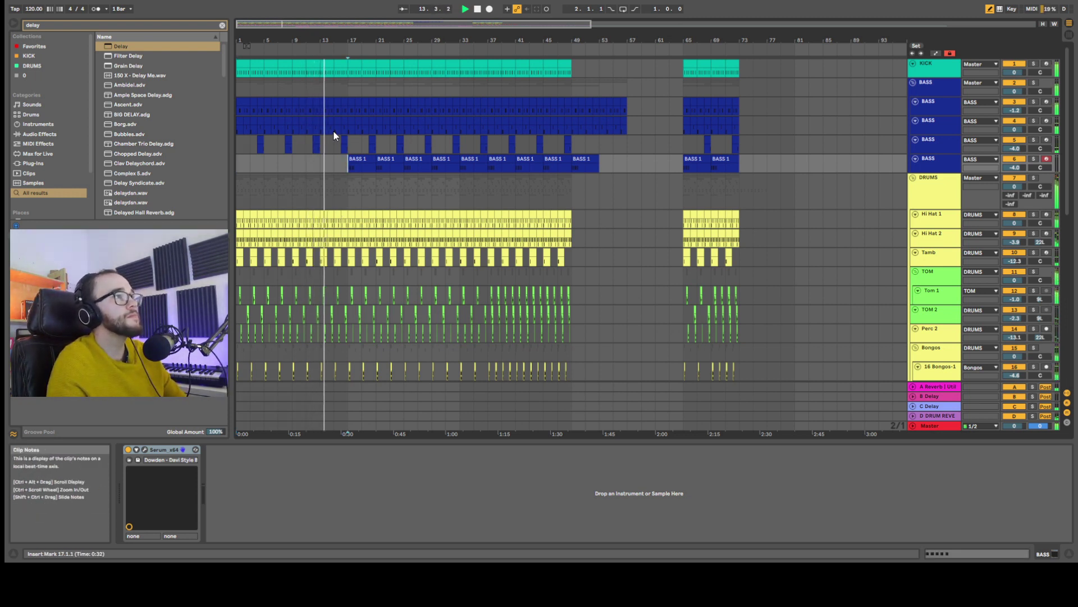
Solo the Fill pad 2 track and open its clip's notes for examination.
scroll(336, 191, down, 5)
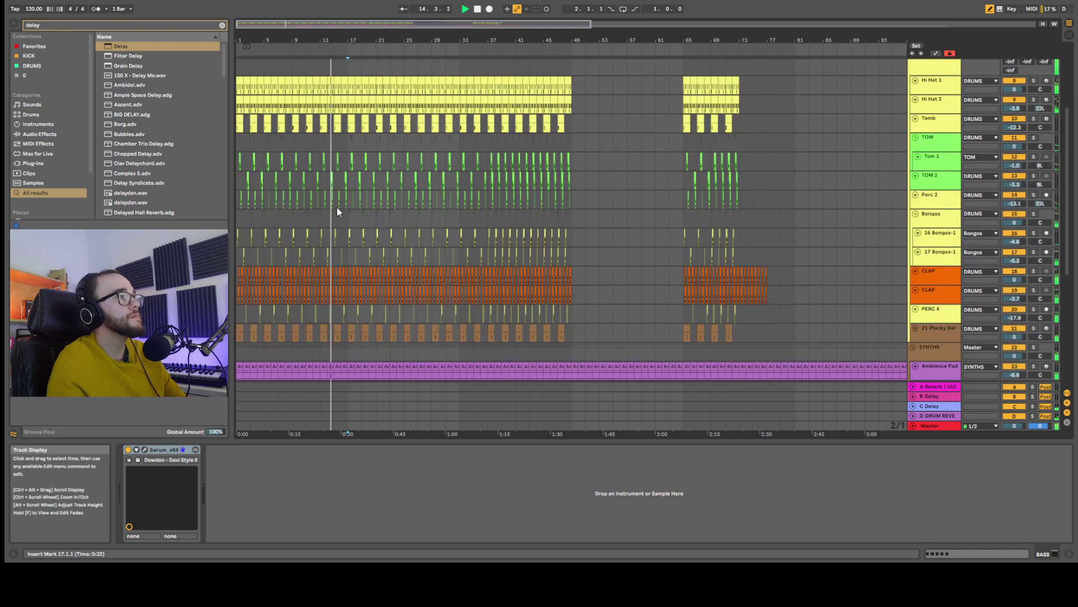
scroll(339, 204, down, 3)
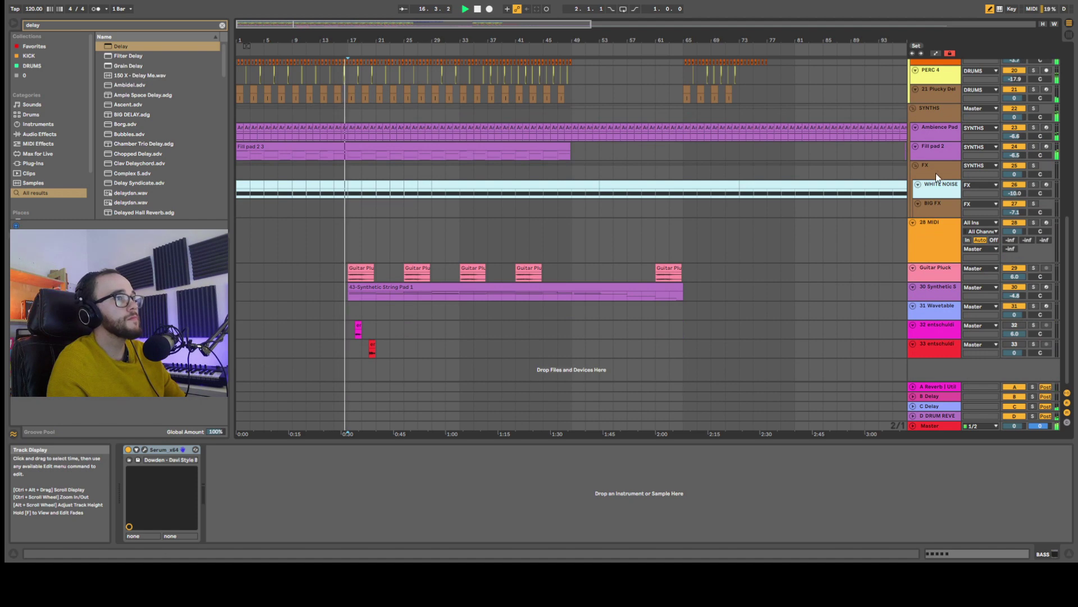
click(1033, 147)
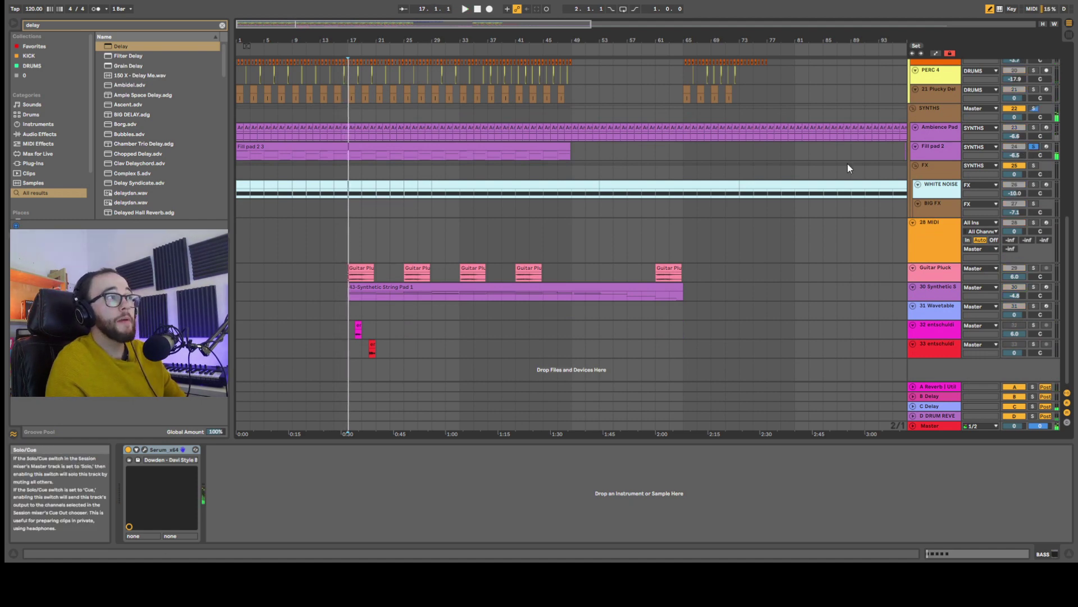
double_click(307, 147)
key(space)
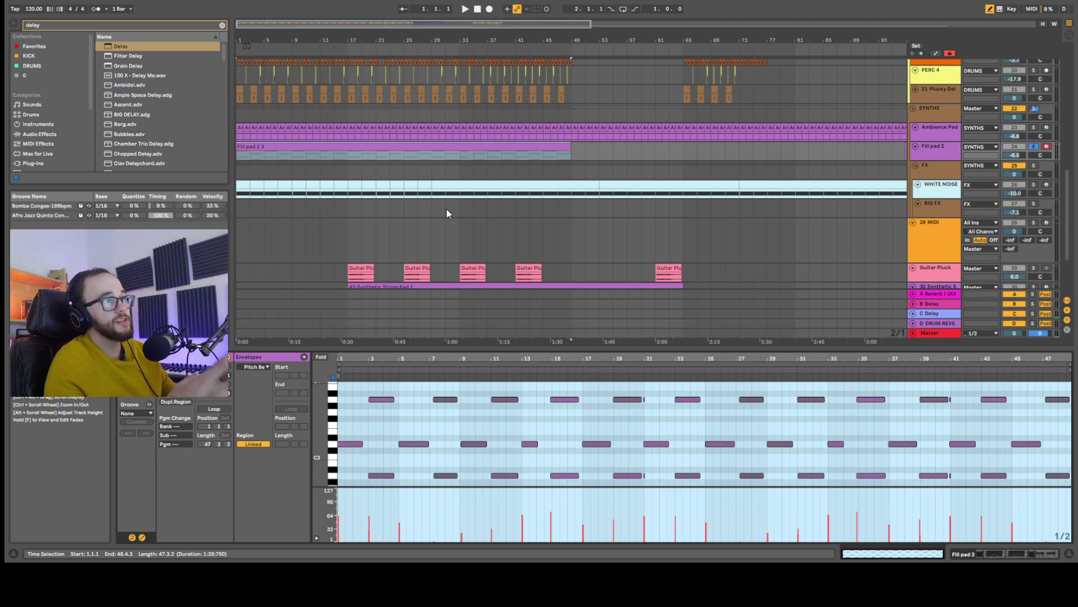
Solo the fourth BASS track instead of Fill pad 2 and play it from bar 17.
drag(1067, 196, 1067, 70)
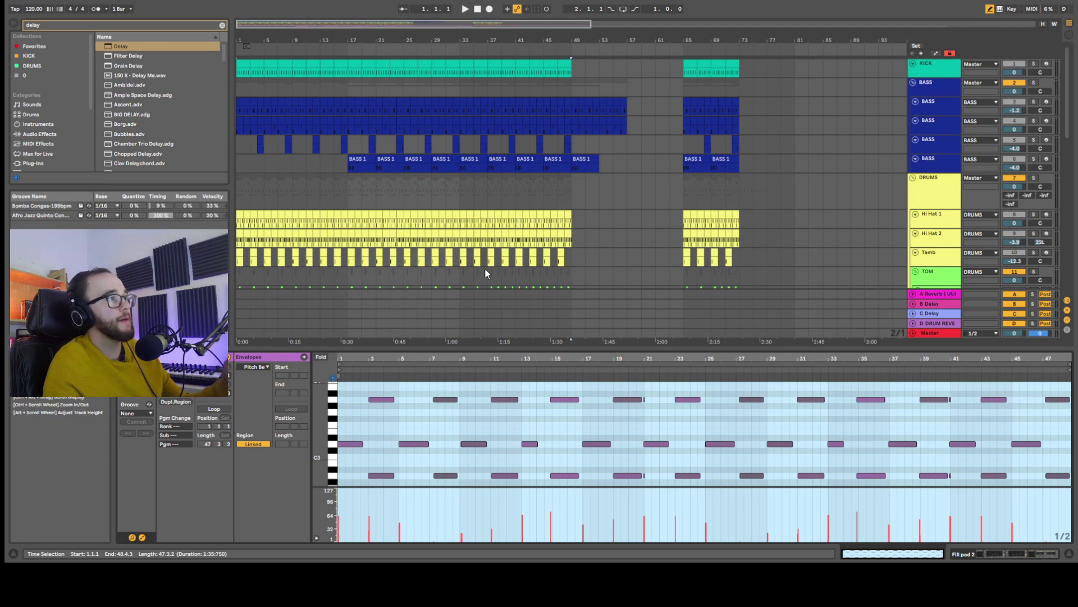
click(996, 170)
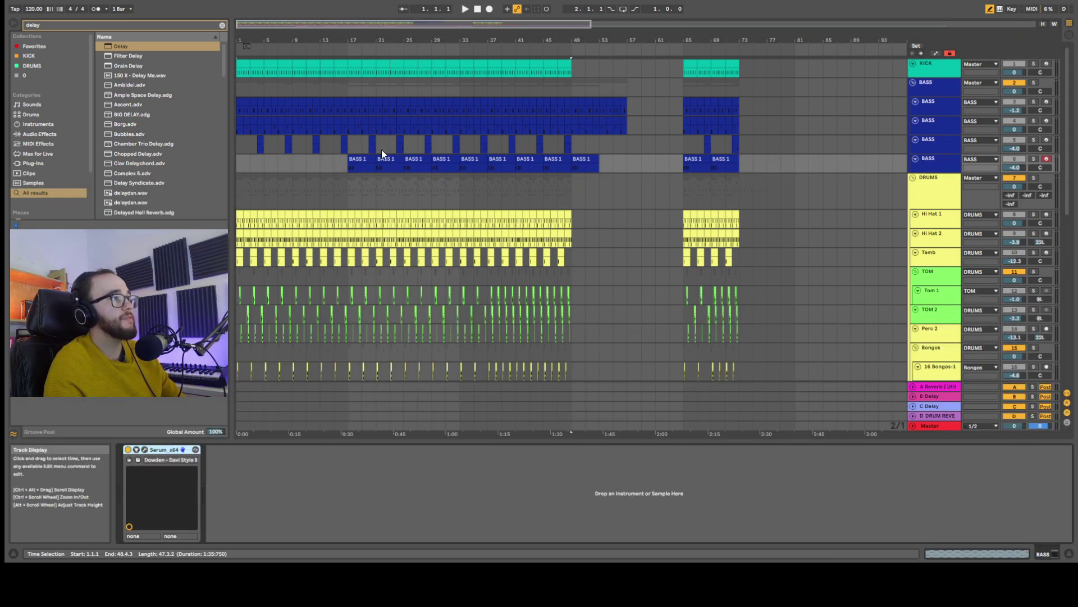
click(362, 156)
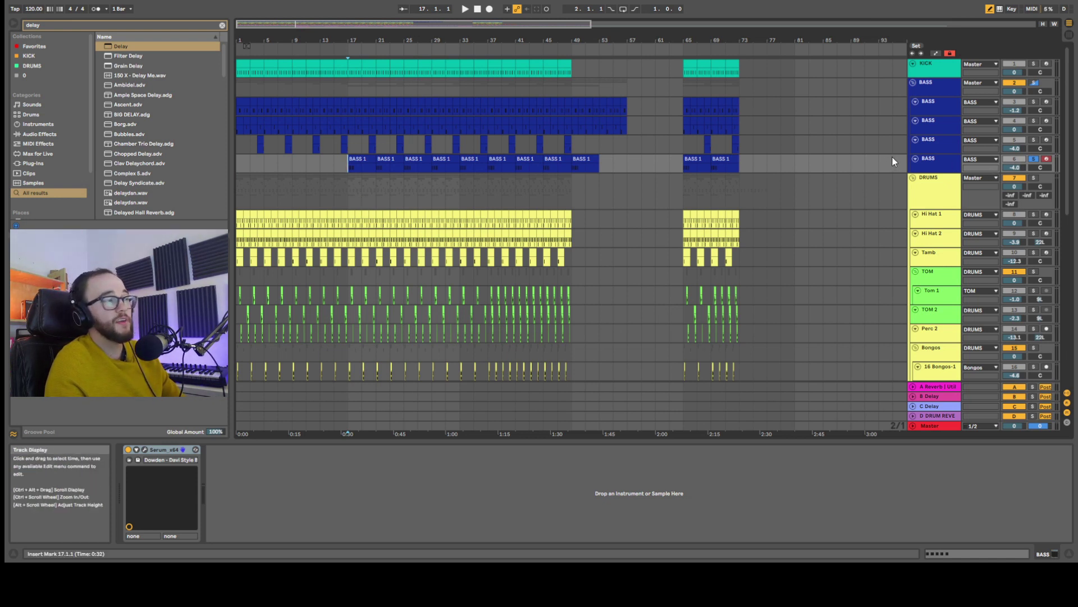
key(space)
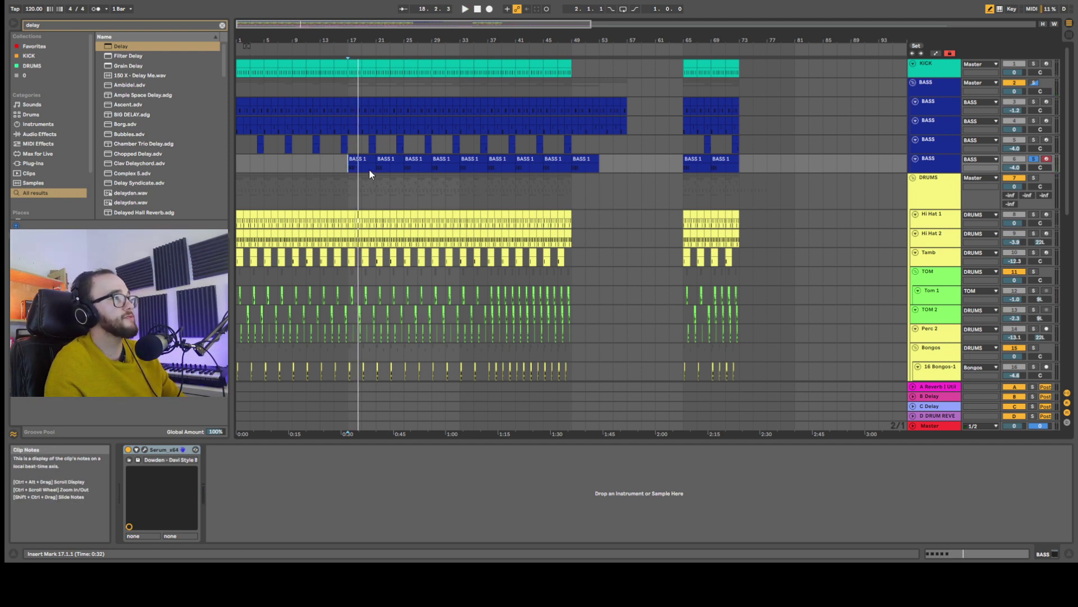
key(space)
Replace the fourth BASS track's Serum with the Init-preset Serum from the BASS track above it.
click(942, 149)
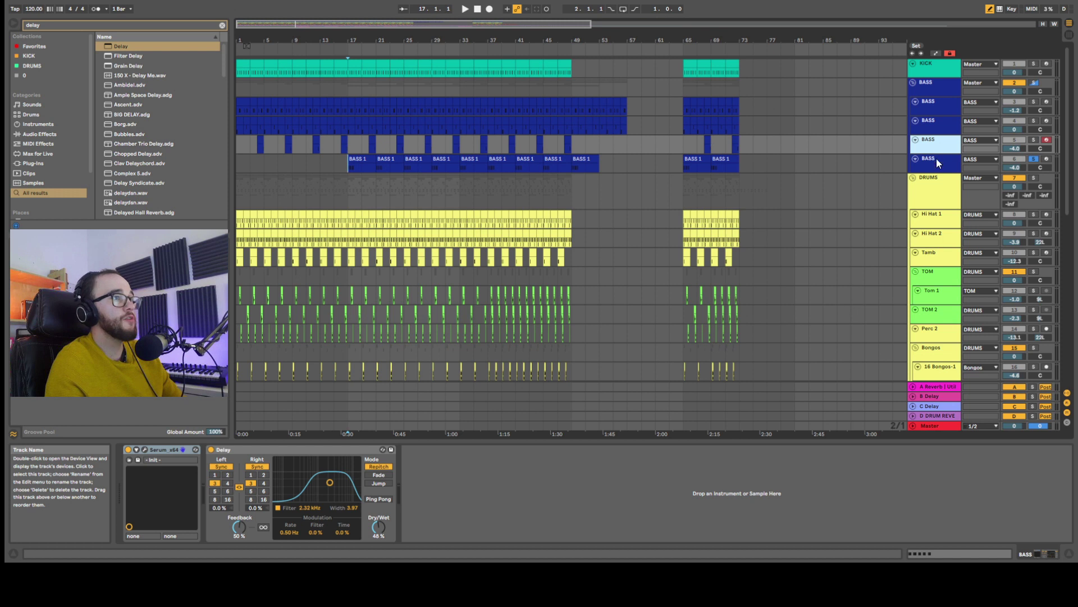
click(561, 167)
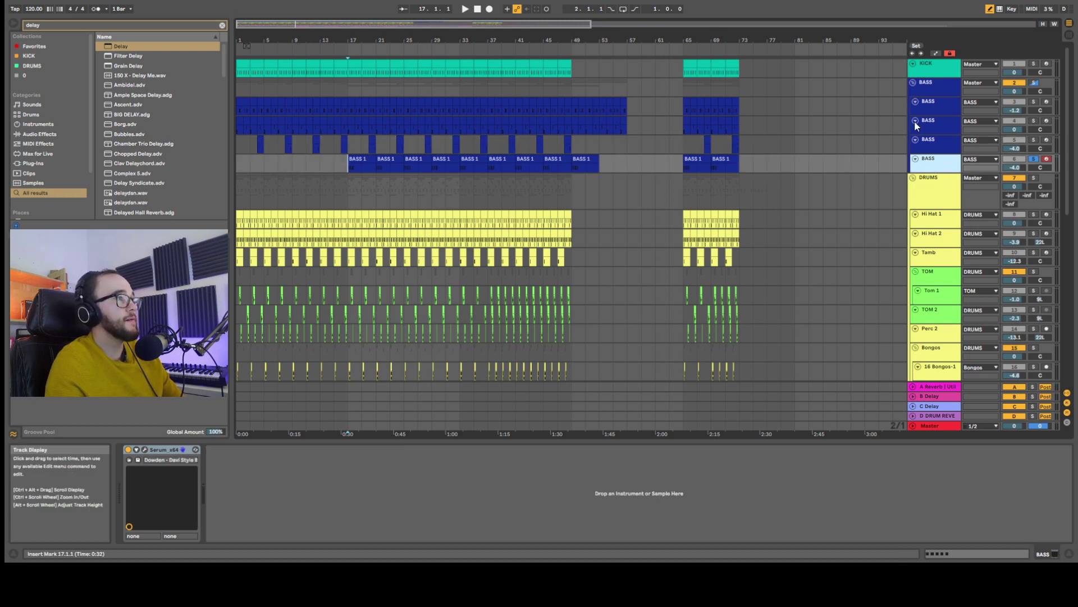
click(927, 147)
click(154, 454)
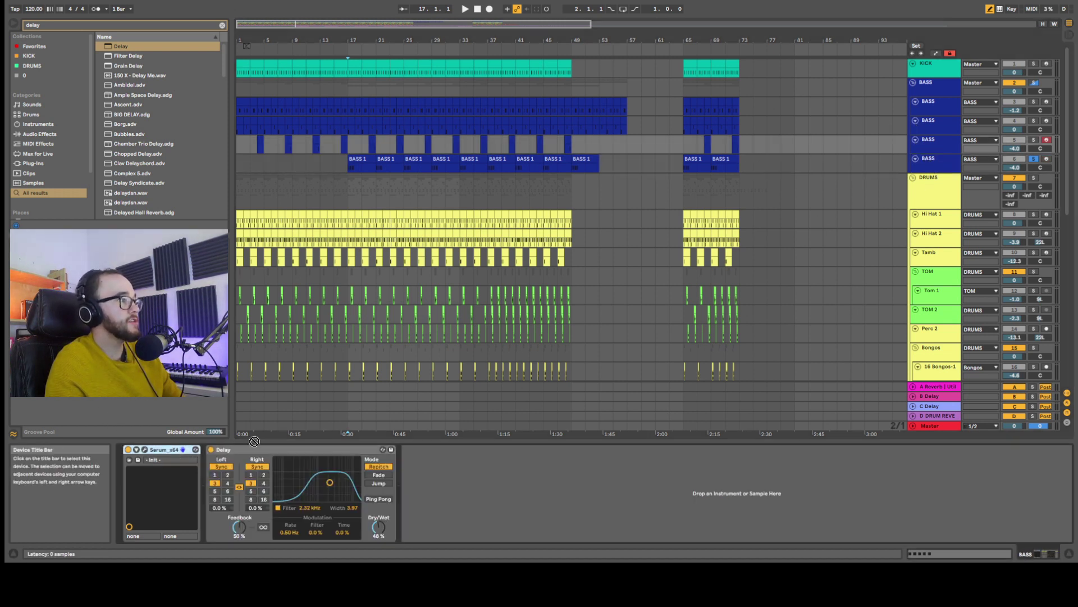
click(933, 162)
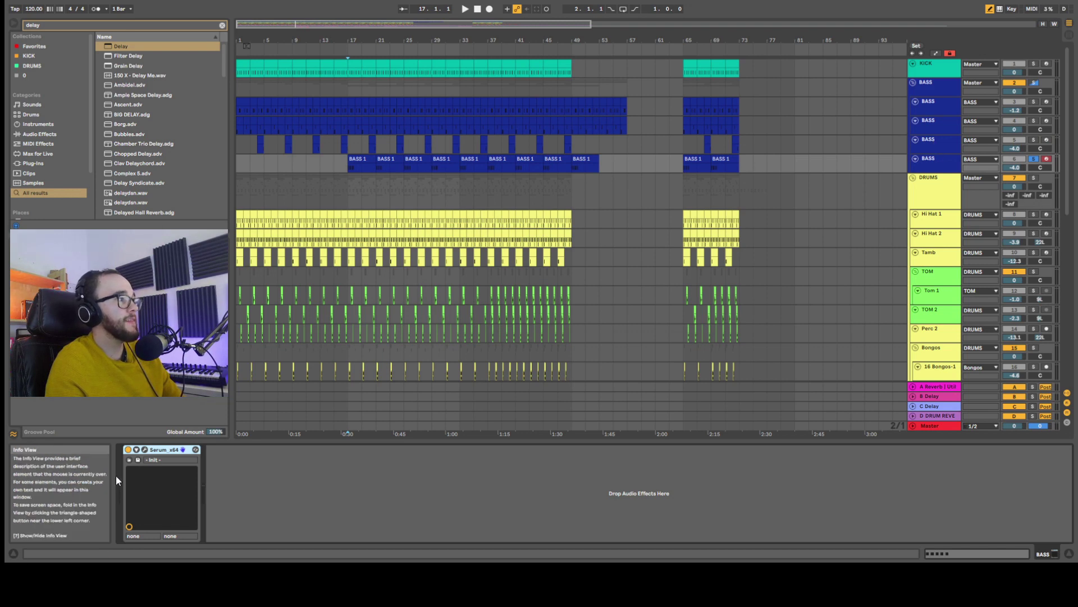
Enable the Delay effect in the fourth BASS track's Serum, adjust the delay's filter and audition the bass.
click(146, 450)
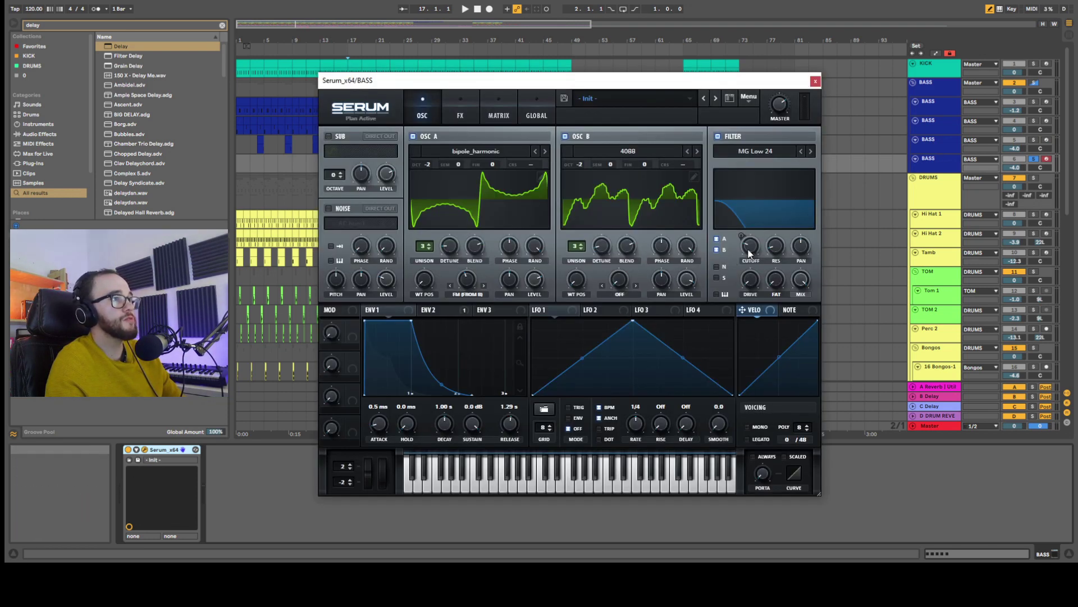
mouse_move(752, 251)
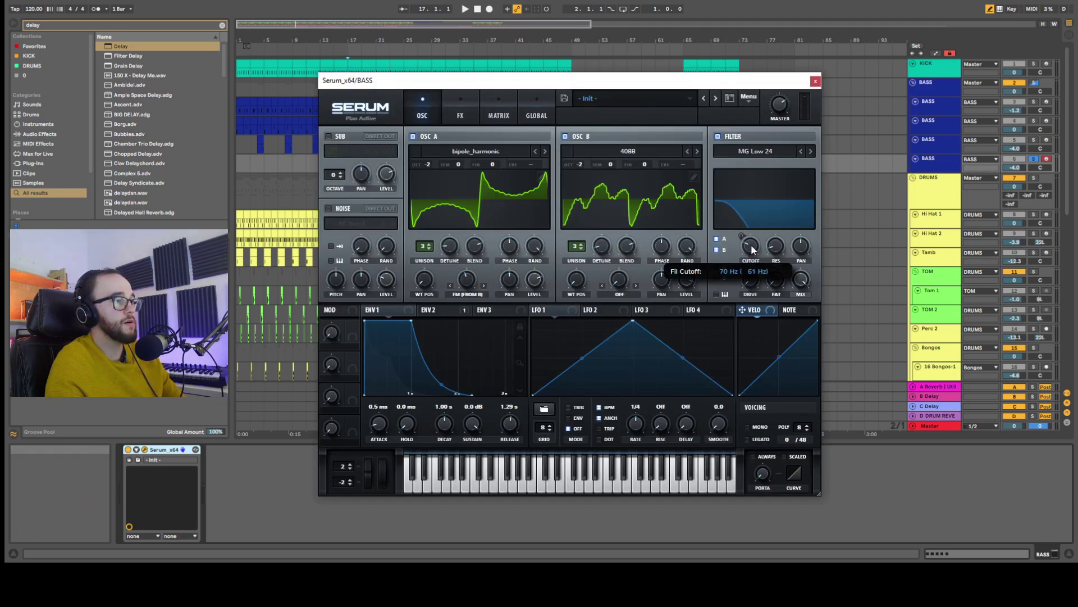
click(461, 110)
click(333, 223)
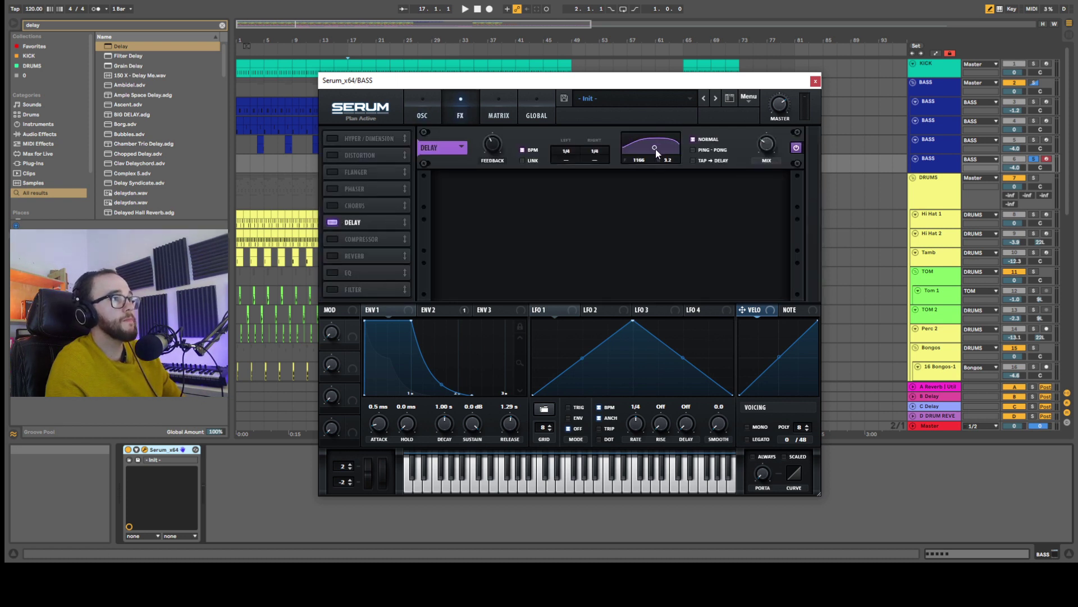
drag(657, 154, 657, 158)
click(423, 110)
key(space)
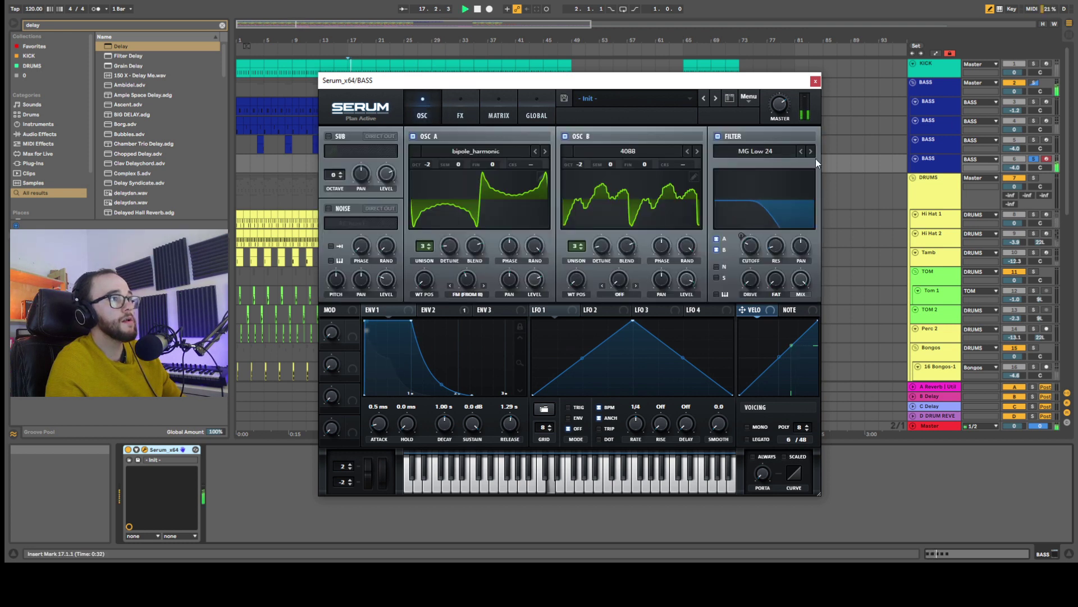
key(space)
Display Envelope 2, adjust its modulation of the filter cutoff and audition the soloed bass.
mouse_move(472, 277)
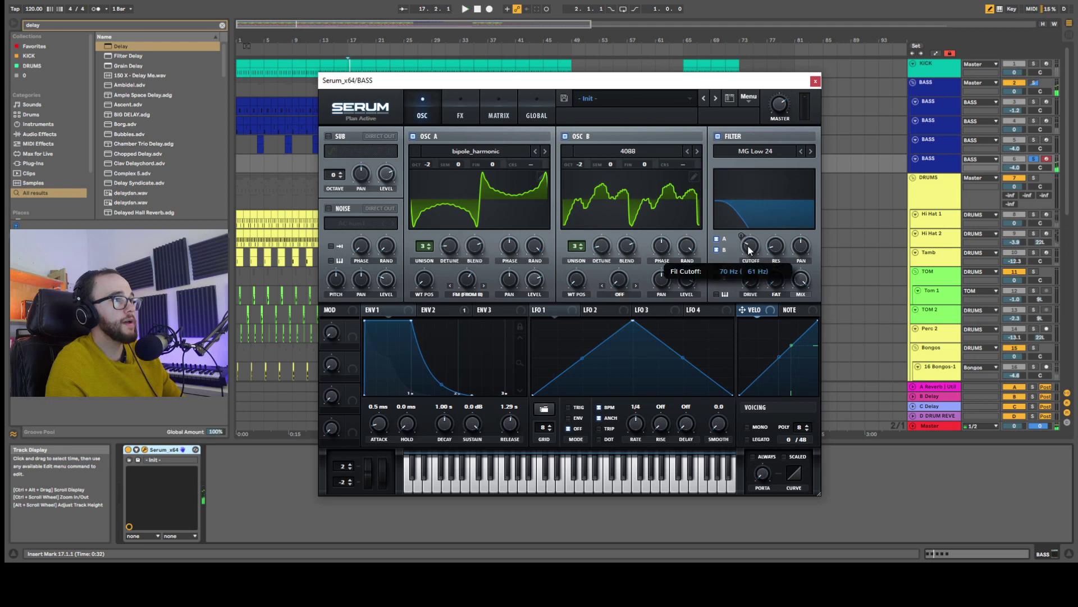
click(435, 309)
drag(743, 236, 750, 251)
key(space)
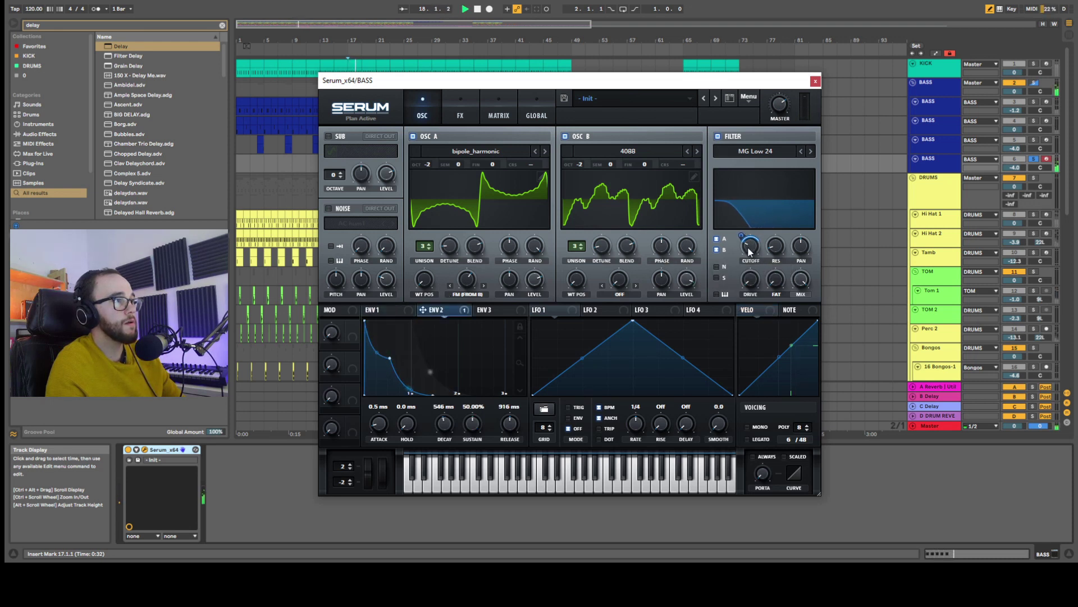
key(space)
Set Envelope 1's release to 1.72 s and the filter cutoff to 83 Hz, and audition the bass.
drag(513, 431, 498, 383)
click(492, 309)
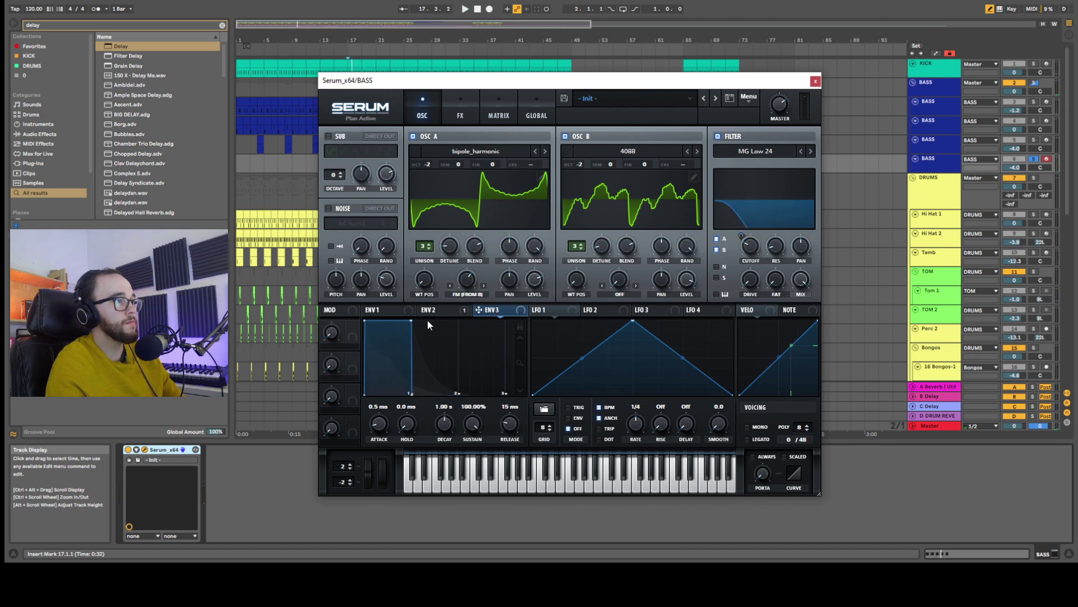
click(378, 310)
key(space)
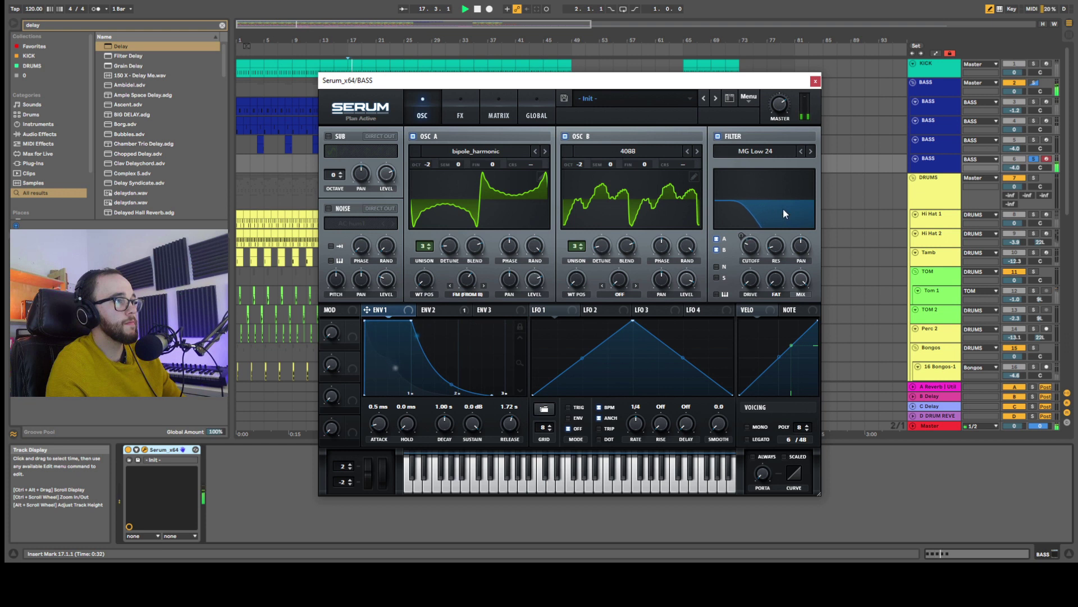
mouse_move(749, 246)
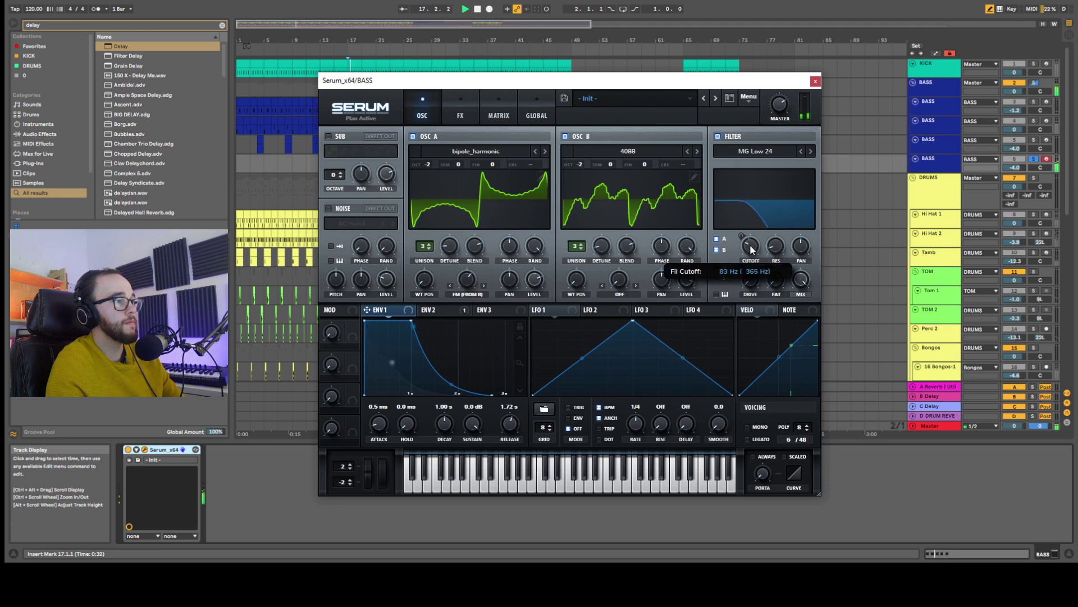
key(space)
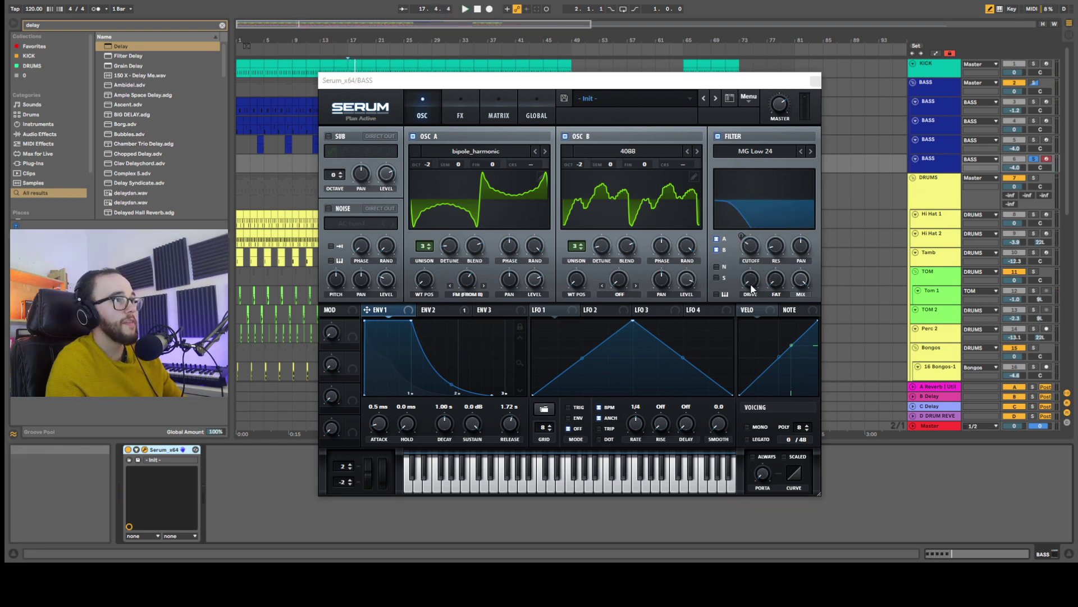
Audition the soloed bass with the current Serum patch.
key(space)
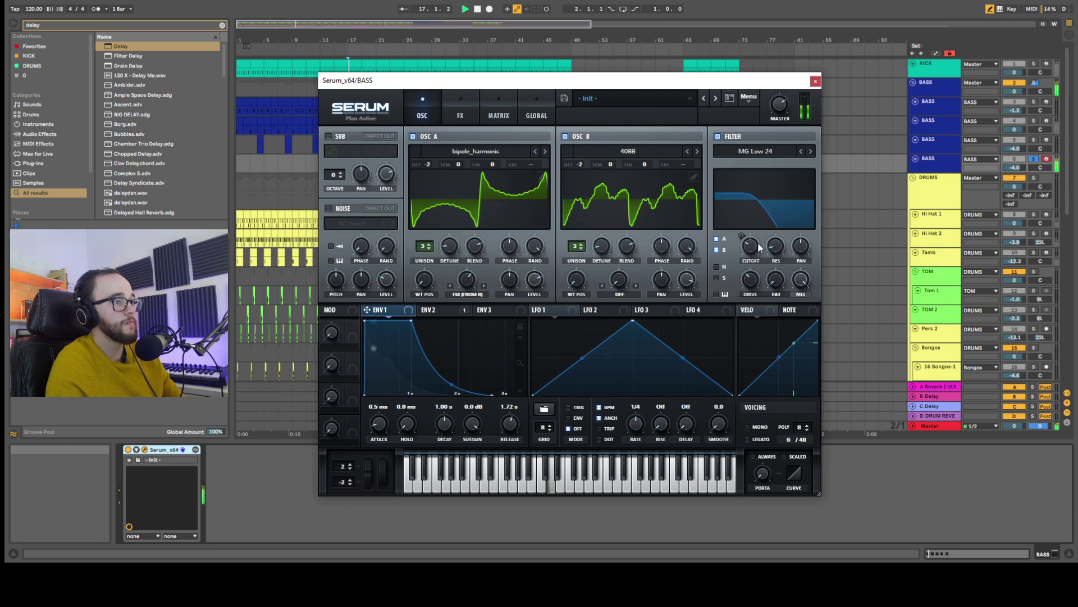
key(space)
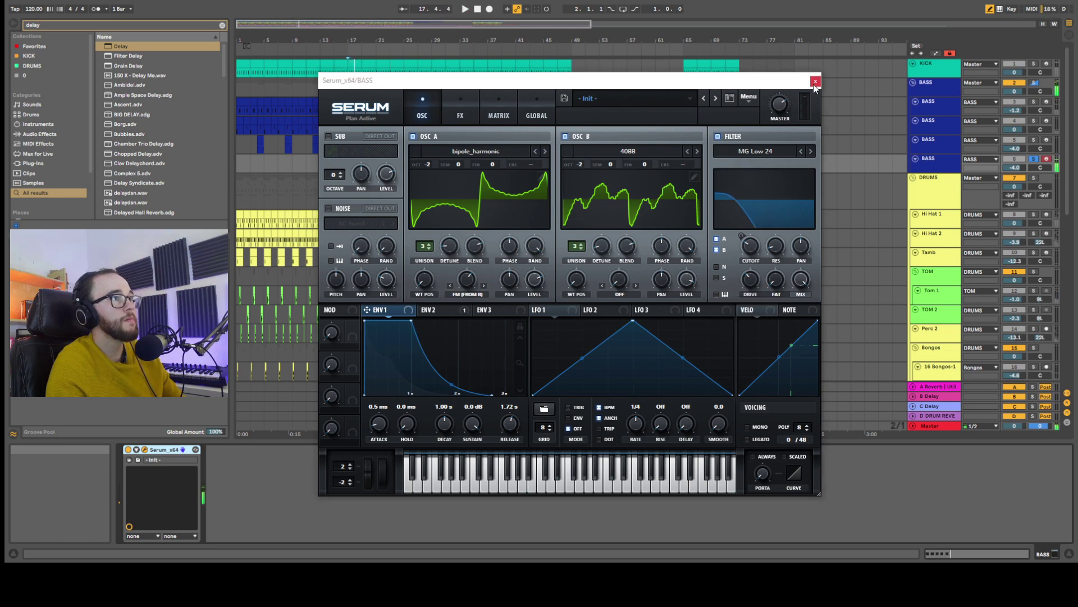
key(space)
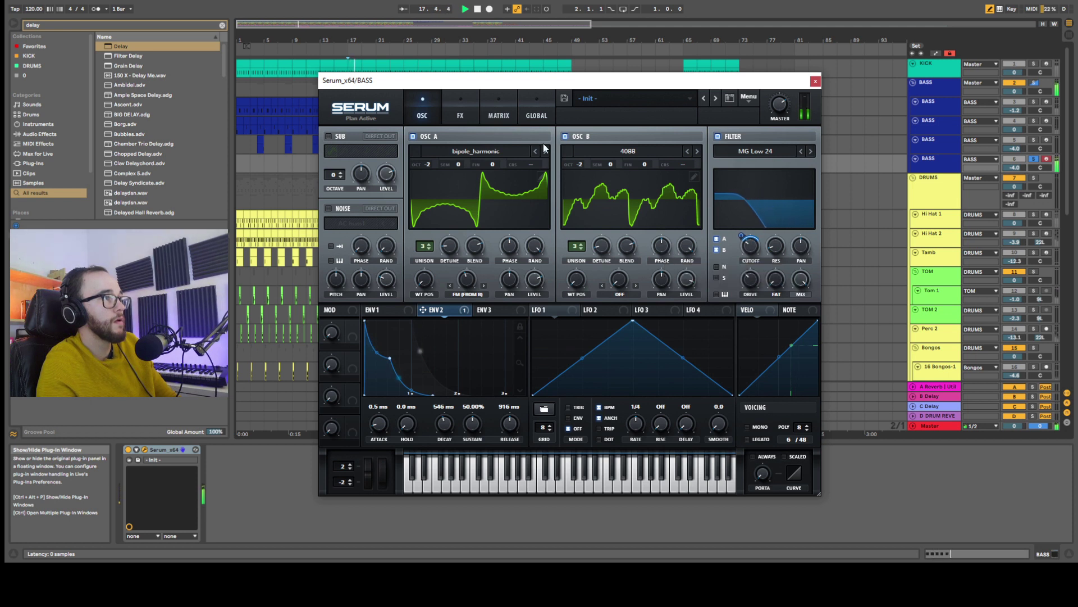
Turn on the bass Serum's Delay effect, position its filter around 1243 Hz while auditioning, and close the synth window.
click(462, 112)
click(332, 222)
key(space)
drag(653, 145, 656, 154)
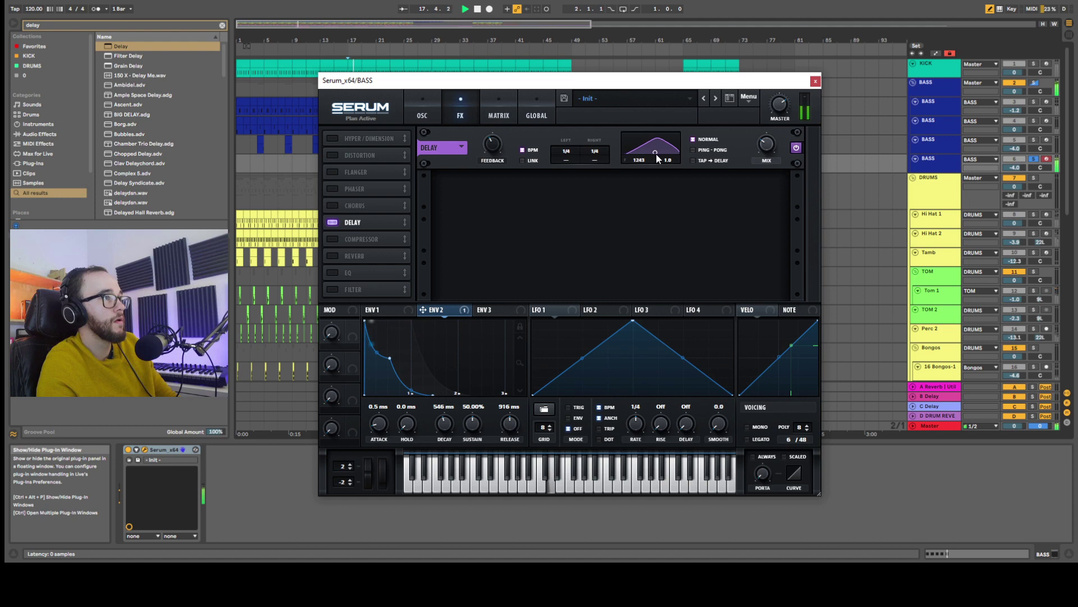
click(423, 113)
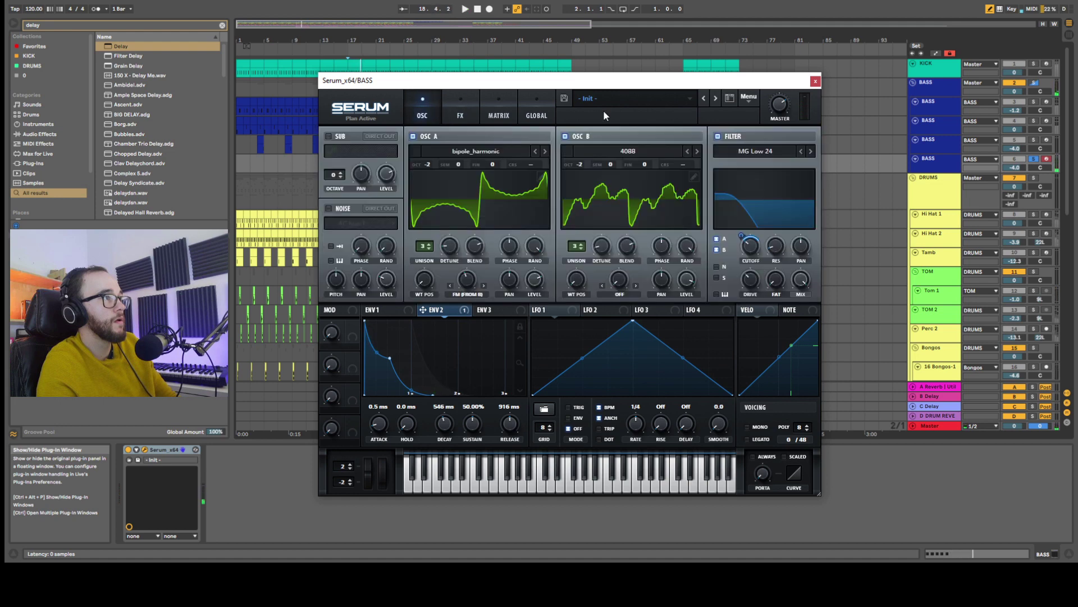
click(816, 82)
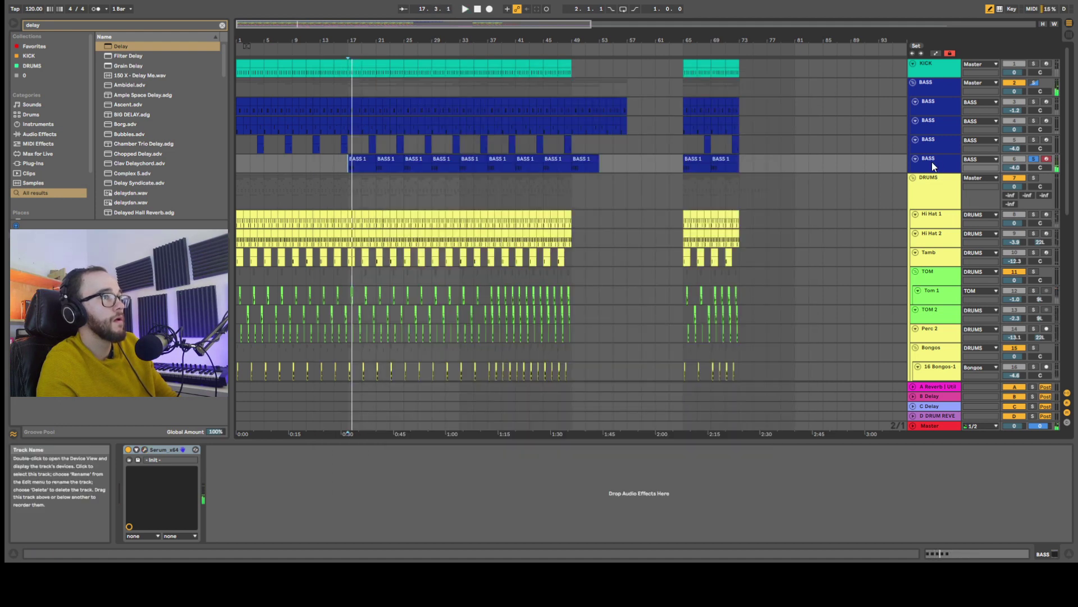
Find EQ Eight in the browser and add it after Serum on the fourth BASS track.
key(ctrl+f)
text(eq)
mouse_move(124, 56)
mouse_down()
mouse_move(238, 482)
mouse_move(372, 496)
mouse_up()
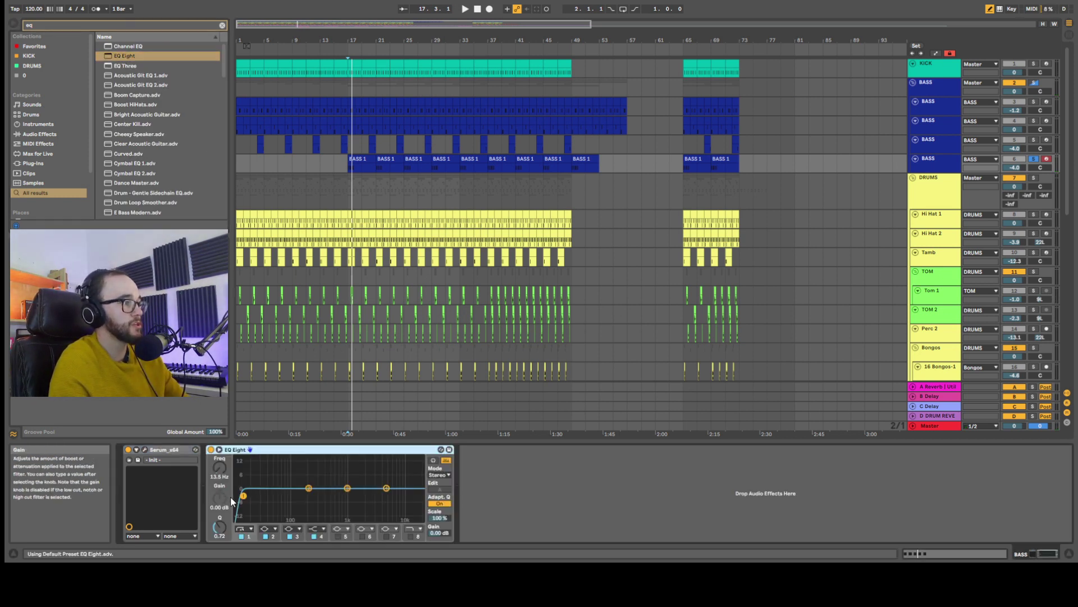
Shape the bass EQ Eight with a low cut at 114 Hz and a 3.10 dB high-shelf boost at 1.55 kHz while auditioning.
key(space)
drag(285, 501, 289, 502)
key(space)
drag(386, 489, 354, 482)
key(space)
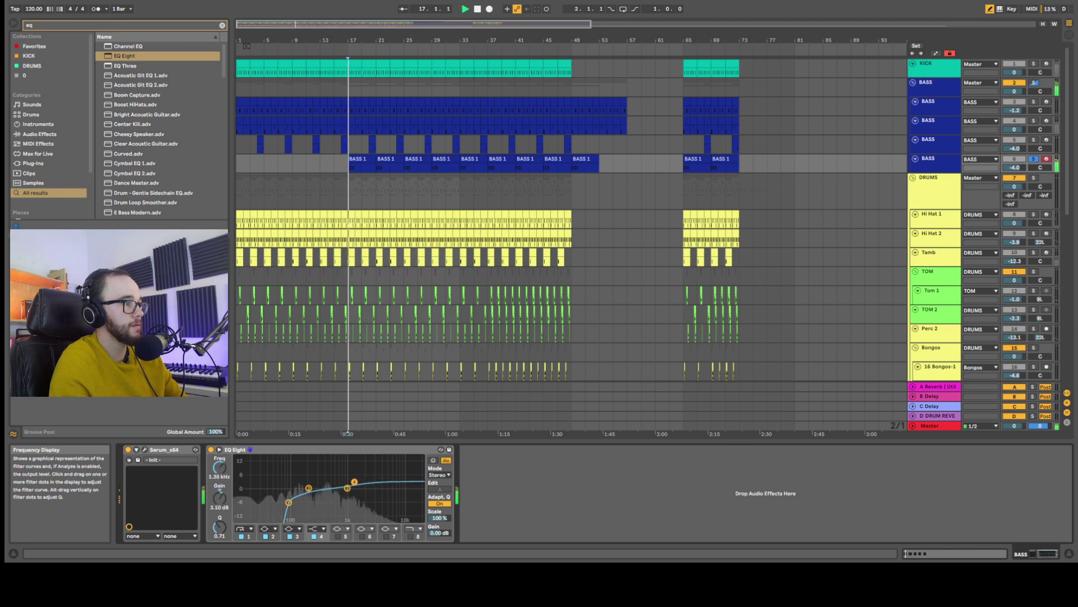
drag(289, 502, 295, 501)
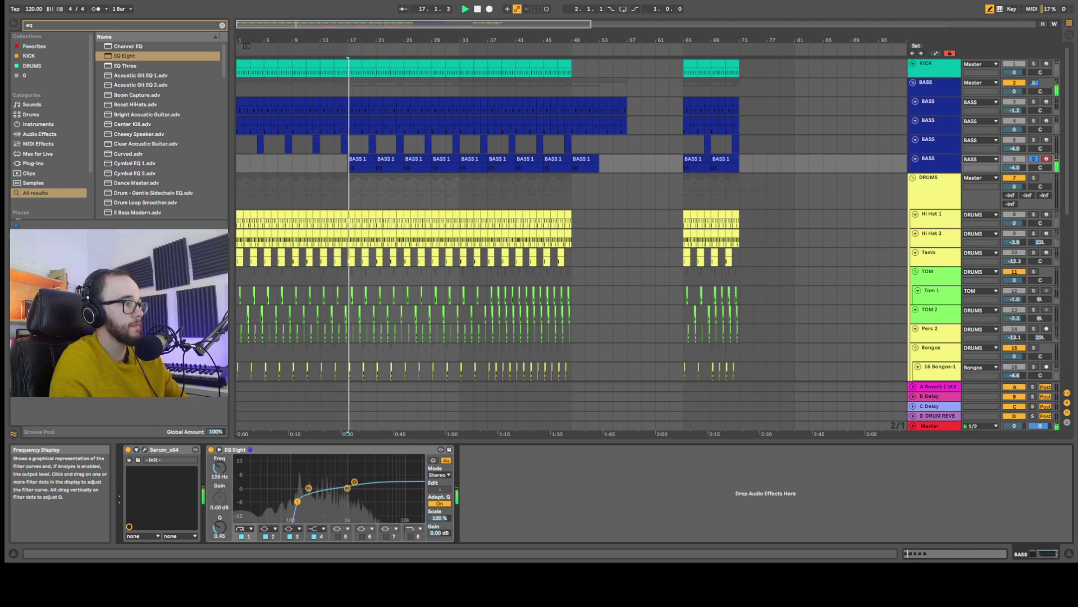
key(space)
Move the magenta and red entschuldigung clips to bars 17 and 18, placing both on track 33.
scroll(430, 205, down, 10)
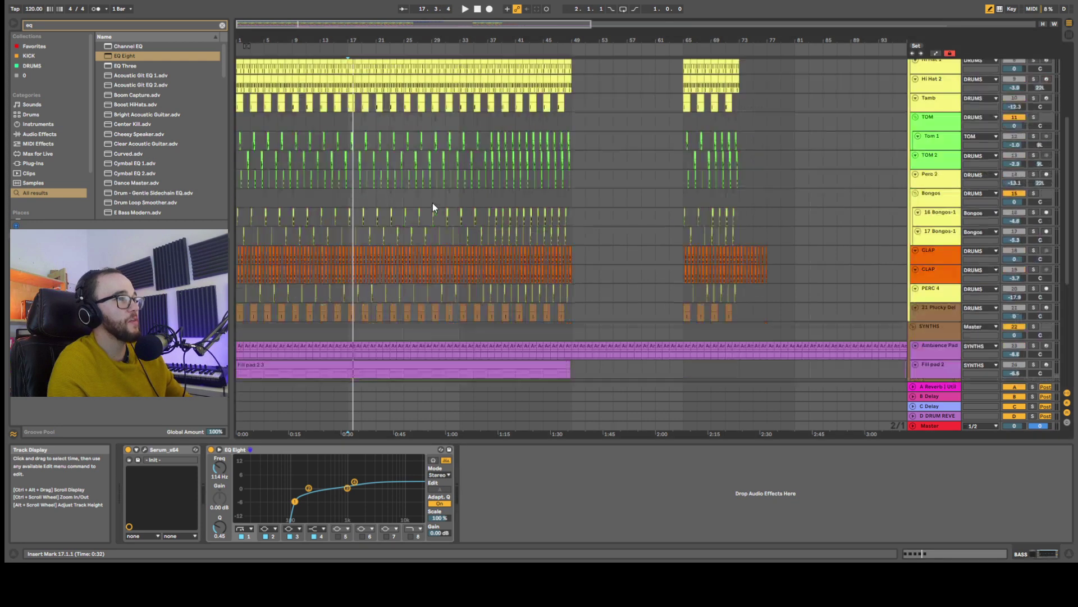
scroll(385, 243, up, 5)
scroll(376, 253, down, 3)
click(362, 347)
click(351, 330)
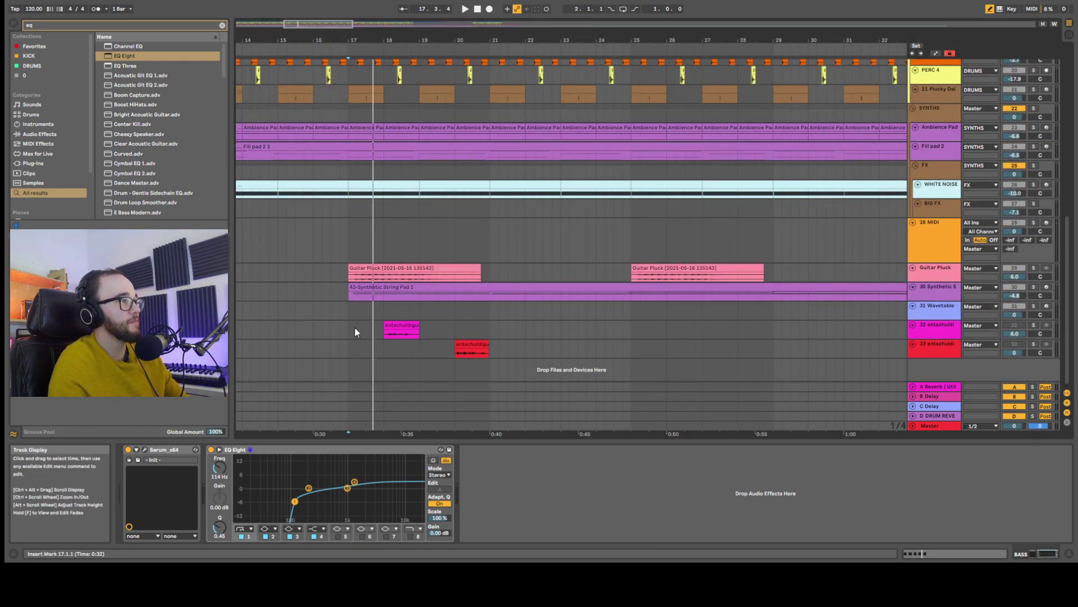
drag(393, 324, 358, 326)
drag(475, 345, 403, 341)
scroll(382, 338, up, 3)
drag(327, 326, 329, 345)
scroll(307, 357, down, 3)
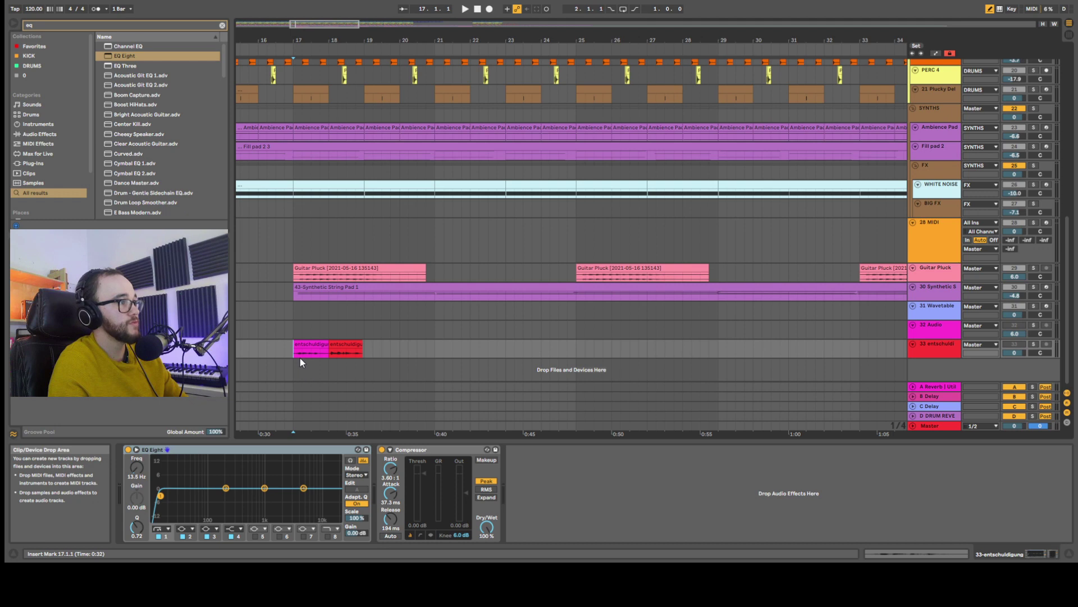
Solo track 33, inspect both entschuldigung clips and play them from bar 17.
click(1033, 343)
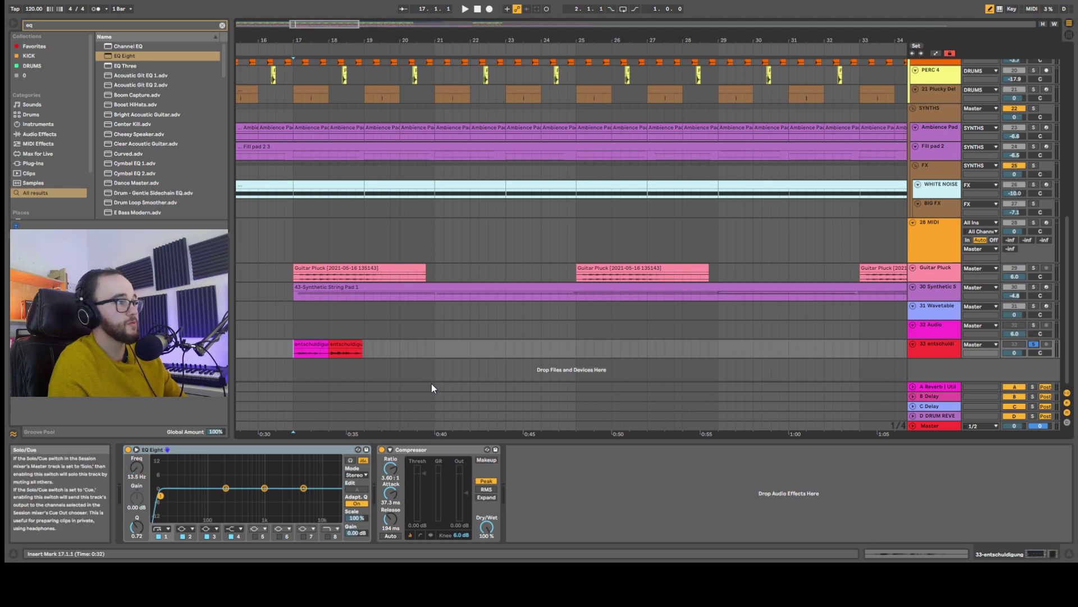
double_click(312, 345)
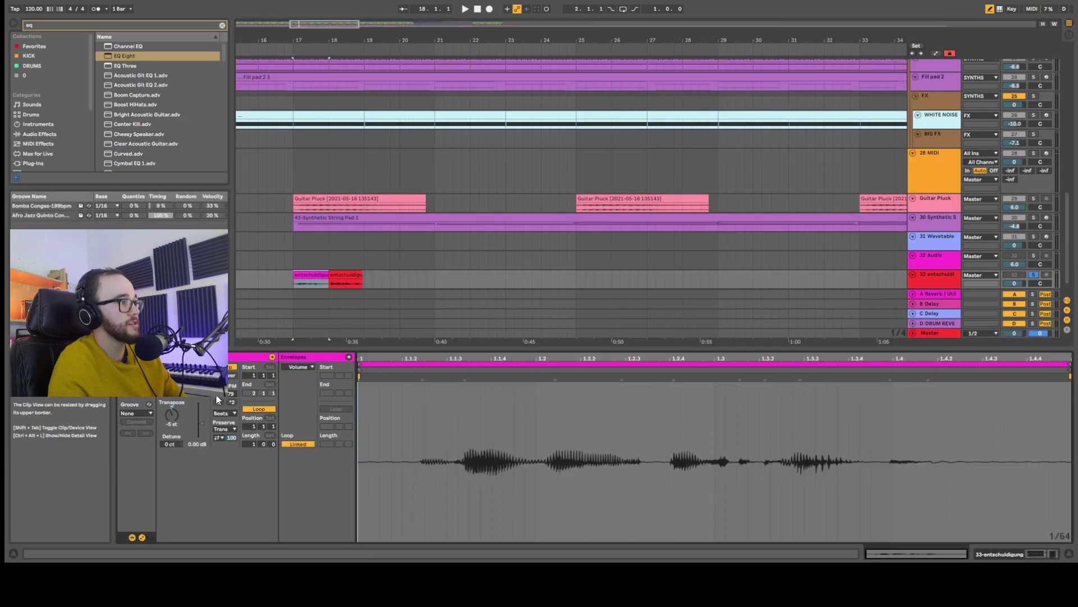
click(358, 280)
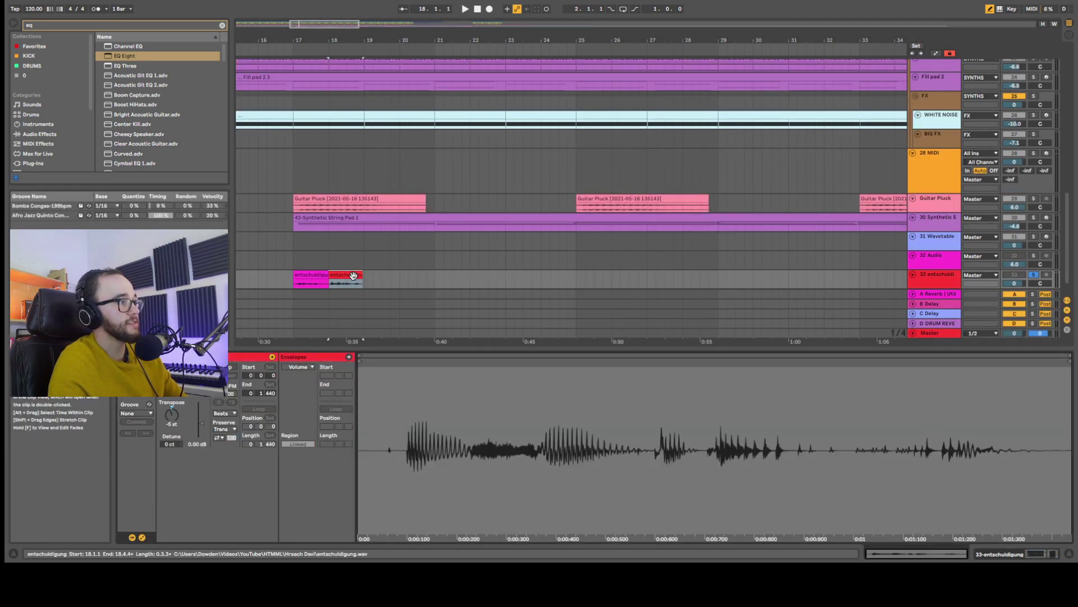
click(290, 287)
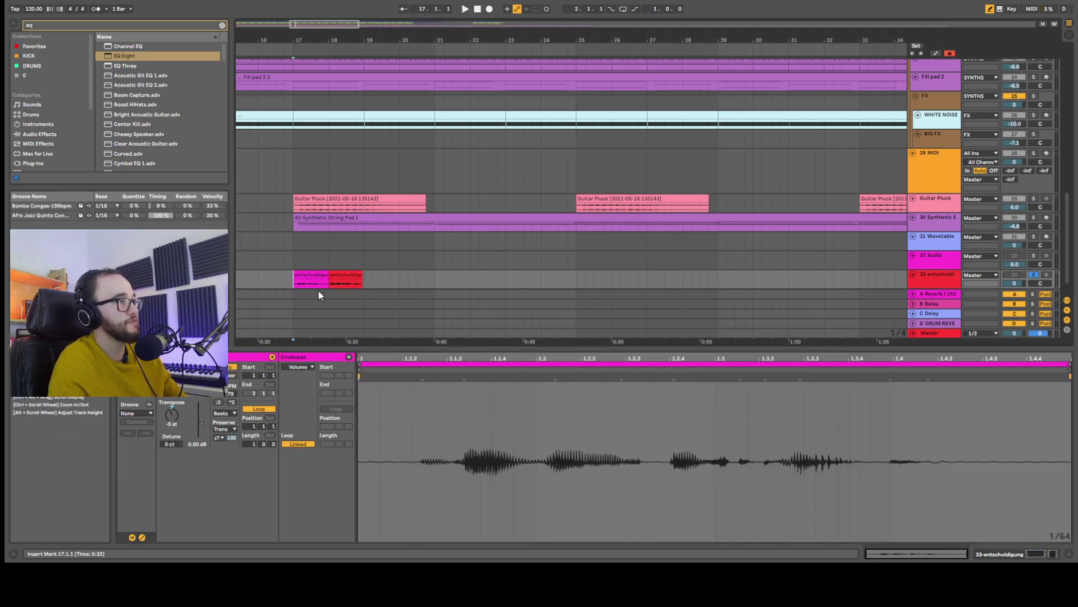
key(space)
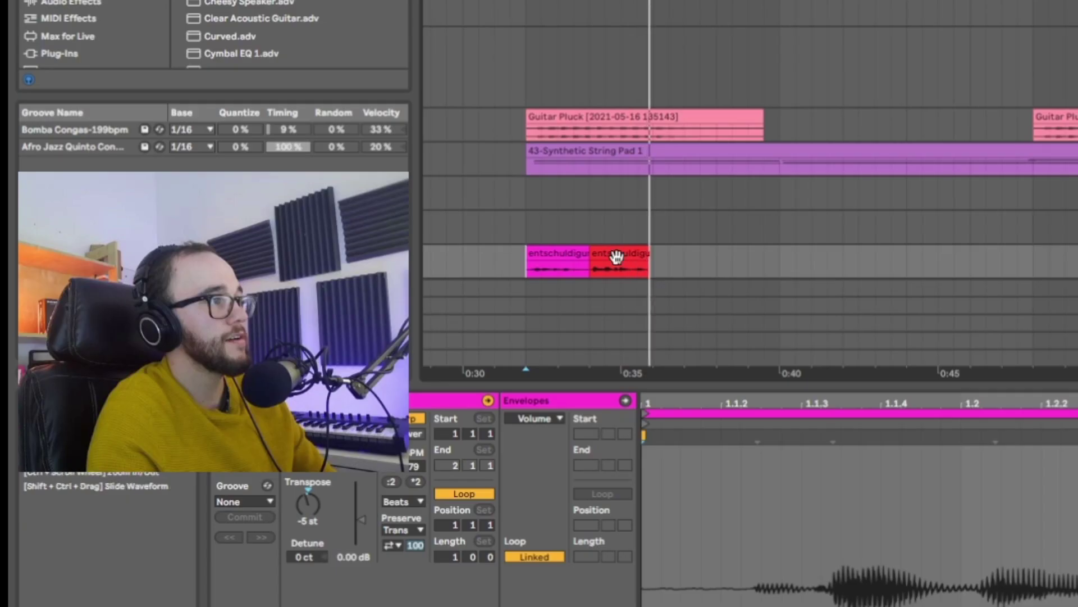
key(space)
key(space)
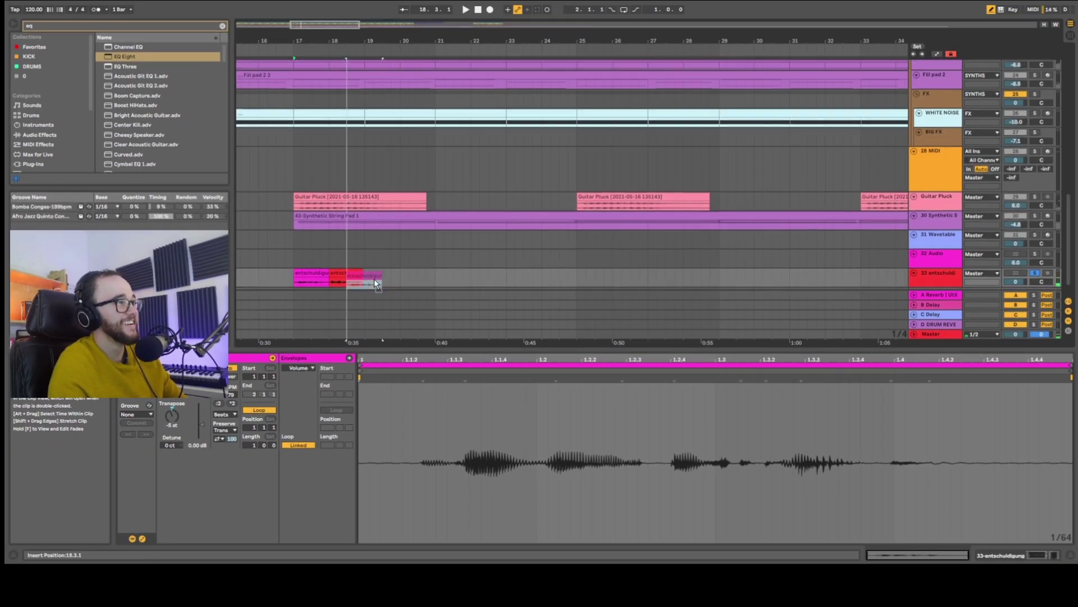
Reorder the vocal clips so the red one starts at bar 17 and the magenta one just after bar 19.
drag(308, 269, 343, 269)
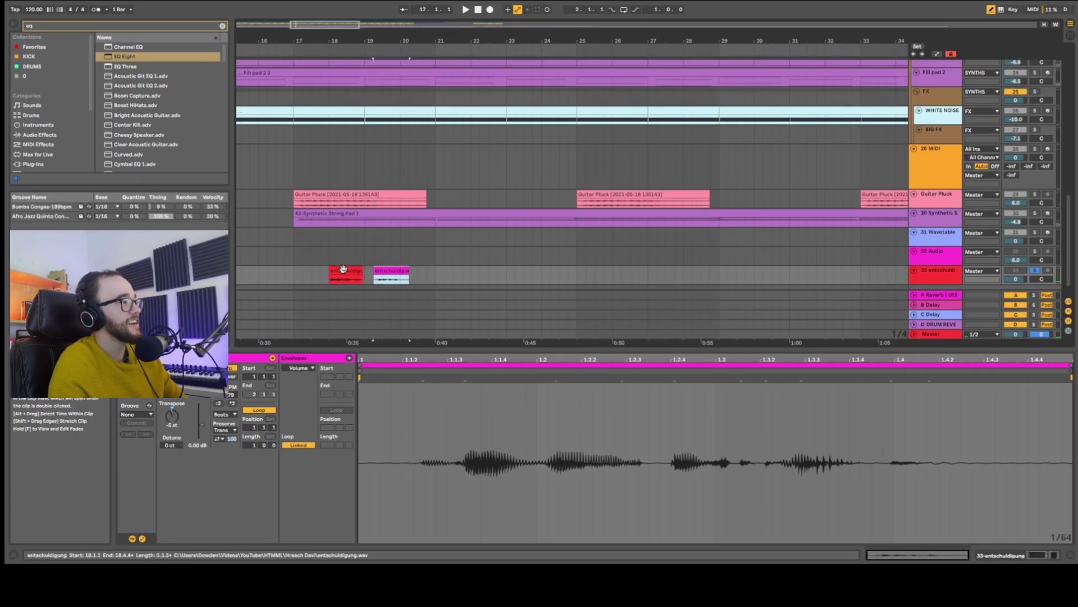
key(ctrl+z)
scroll(427, 280, down, 3)
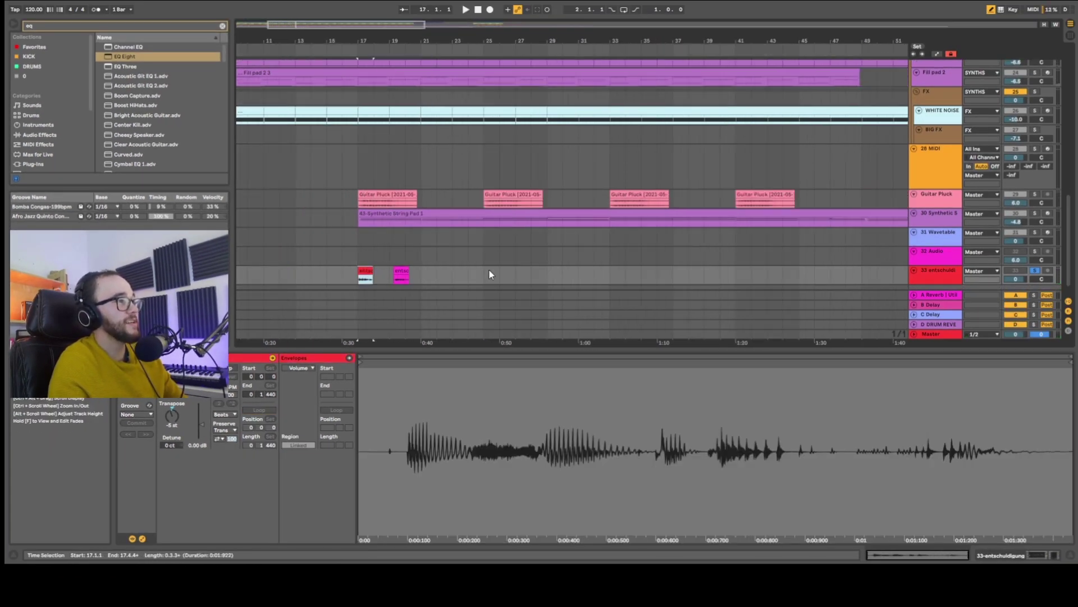
Add Delay and Reverb devices to the entschuldigung track after its Compressor.
key(ctrl+f)
text(delay)
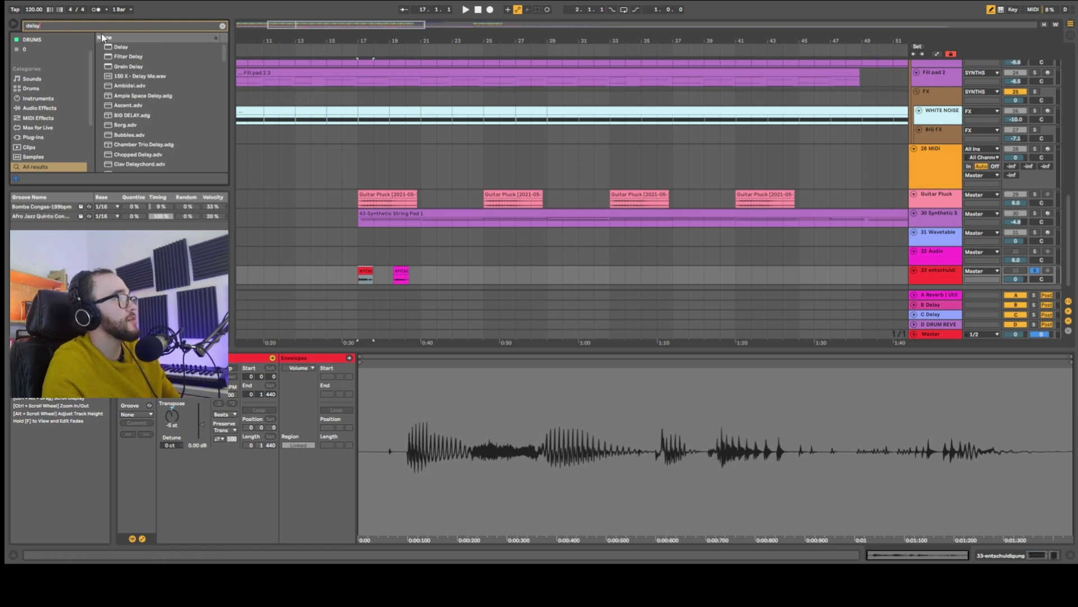
key(ctrl+f)
text(rev)
key(Down)
key(Return)
Set the vocal Delay to 38% feedback and 26% dry/wet, and the Reverb to 47% dry/wet.
drag(842, 529, 841, 520)
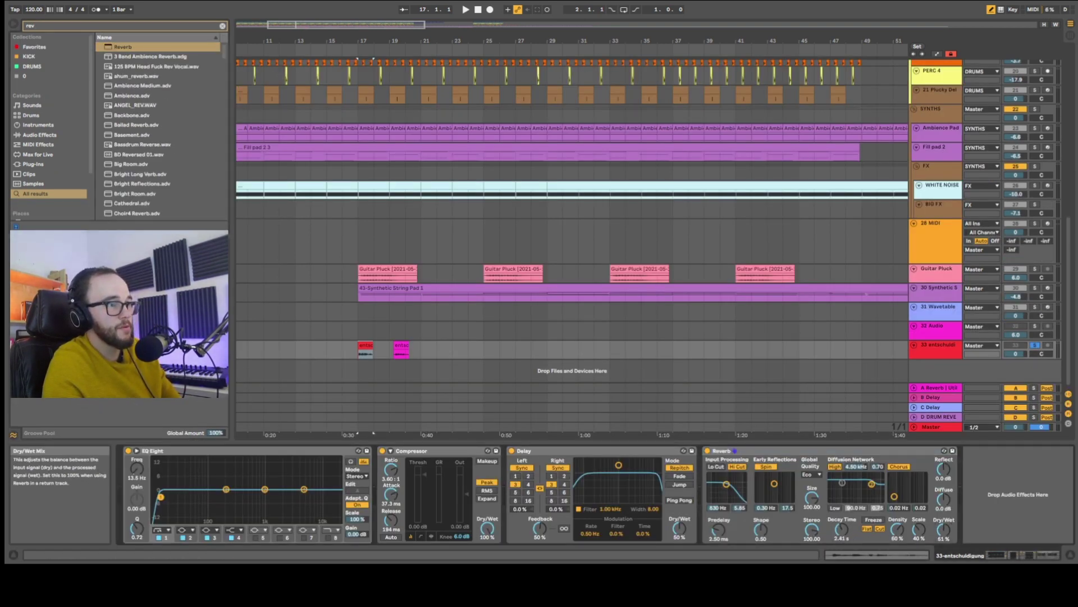
drag(536, 529, 537, 538)
drag(673, 534, 673, 535)
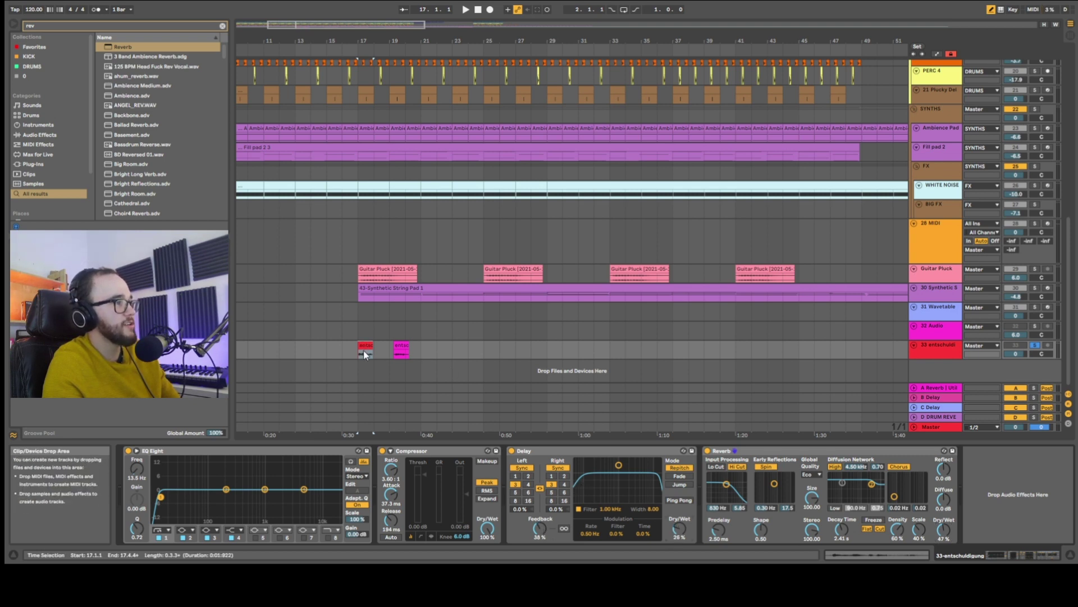
Place the red vocal clip at bar 23 and the magenta one at bar 31, and duplicate the section from bar 17 to 33.
click(410, 351)
drag(410, 350, 490, 348)
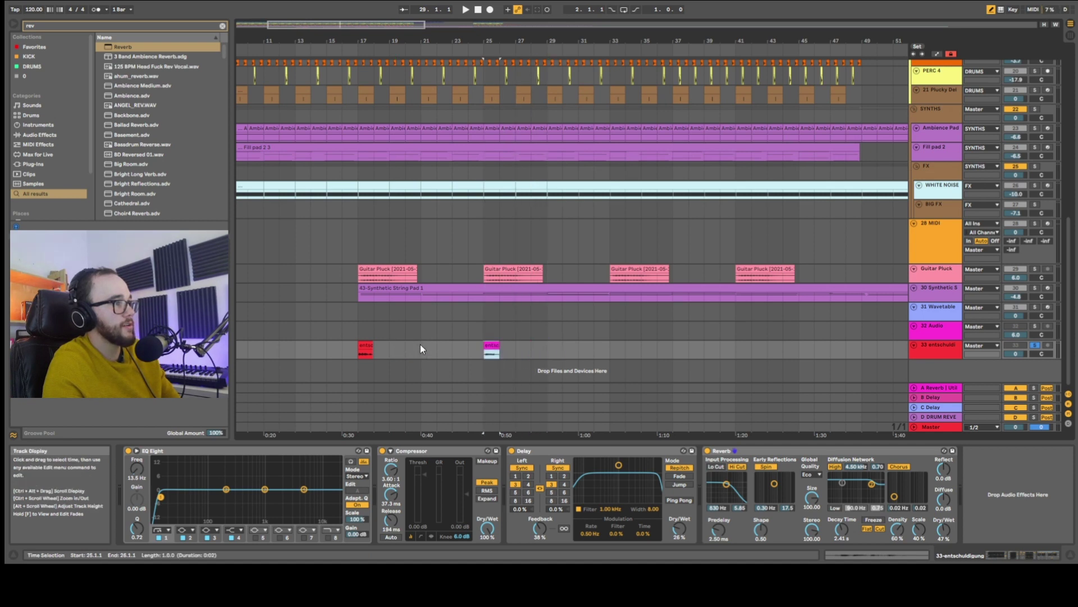
shift+click(367, 345)
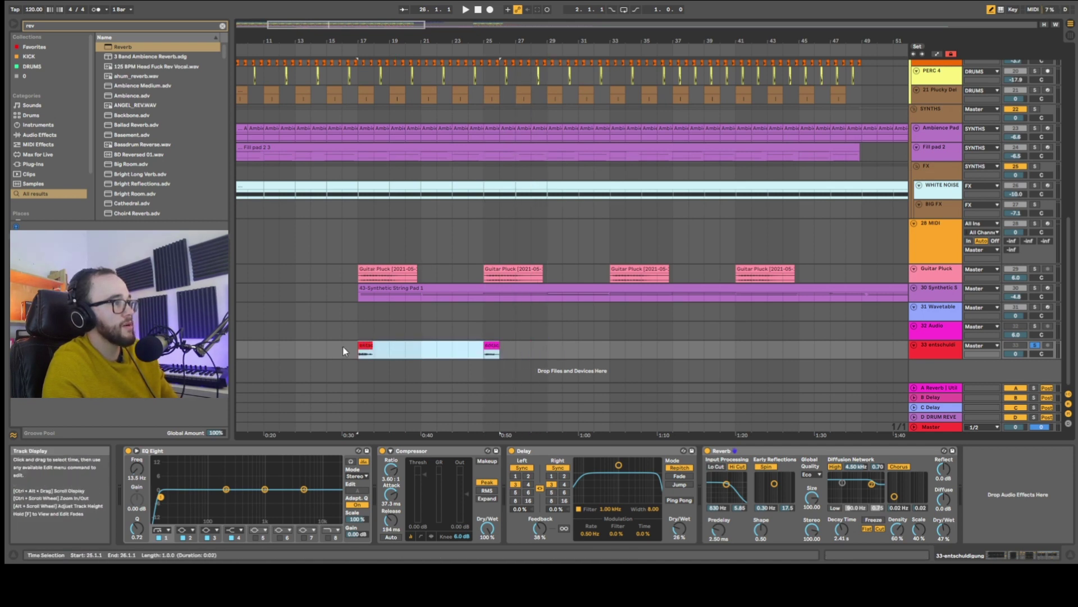
drag(364, 349, 458, 349)
click(530, 349)
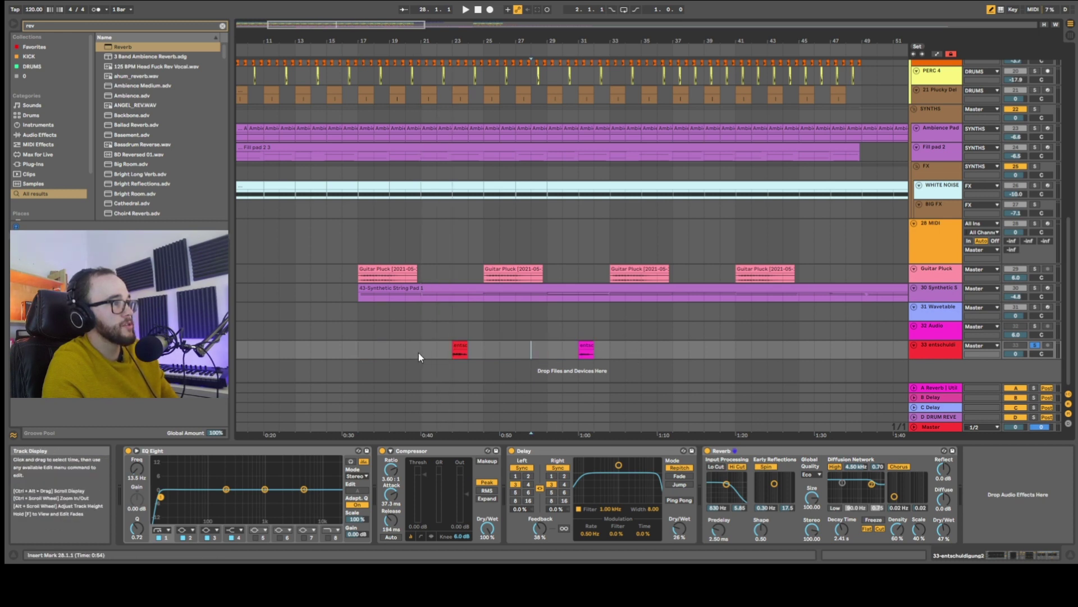
shift+click(602, 353)
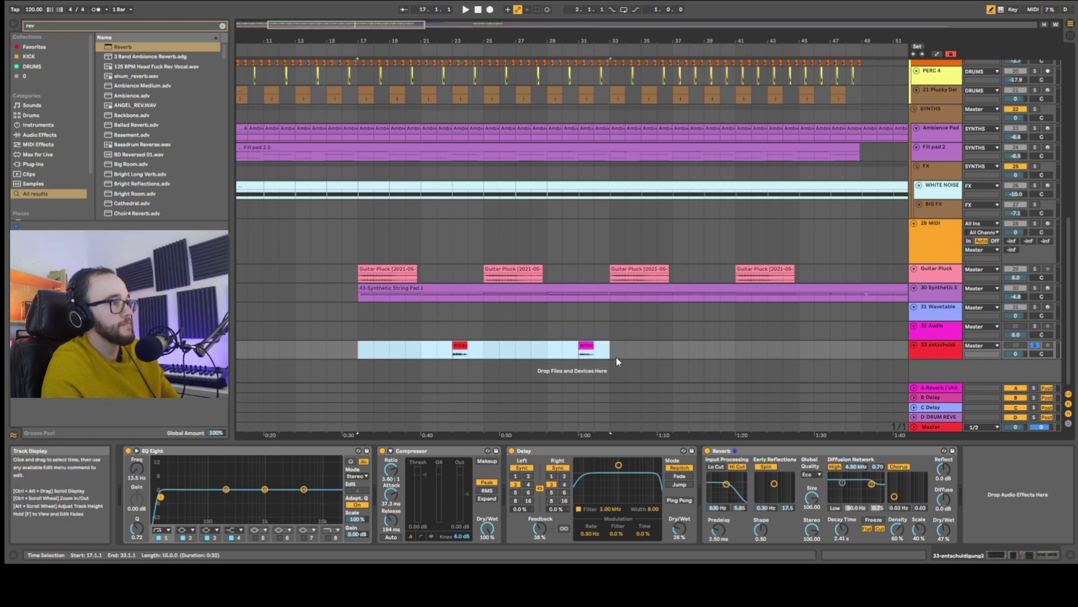
key(ctrl+d)
Solo Guitar Pluck, enable its EQ Eight, deepen the 550 Hz dip and set the low cut to 158 Hz.
click(1035, 270)
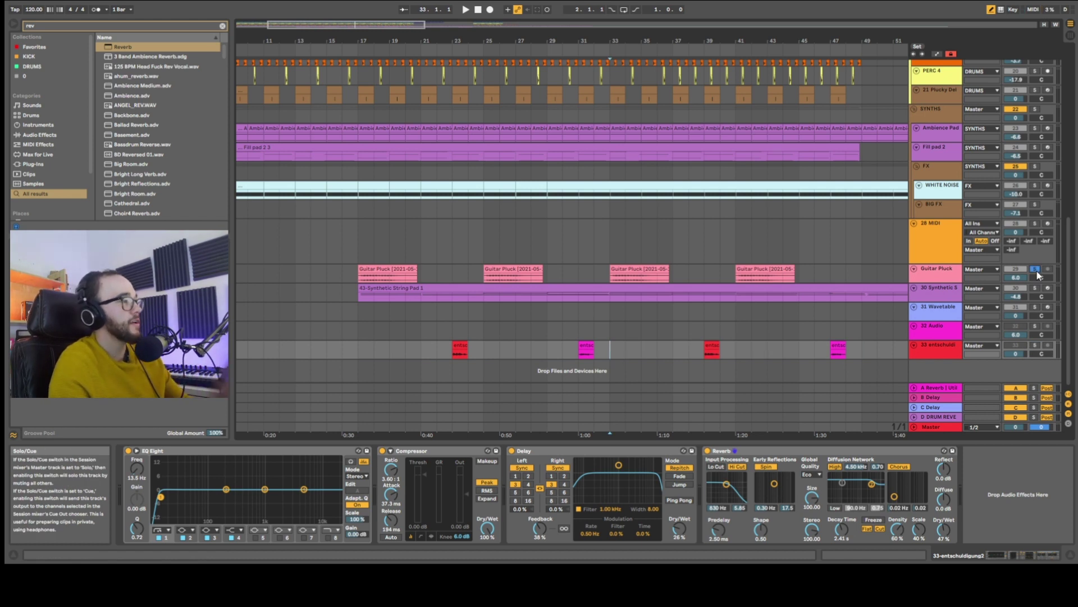
click(942, 269)
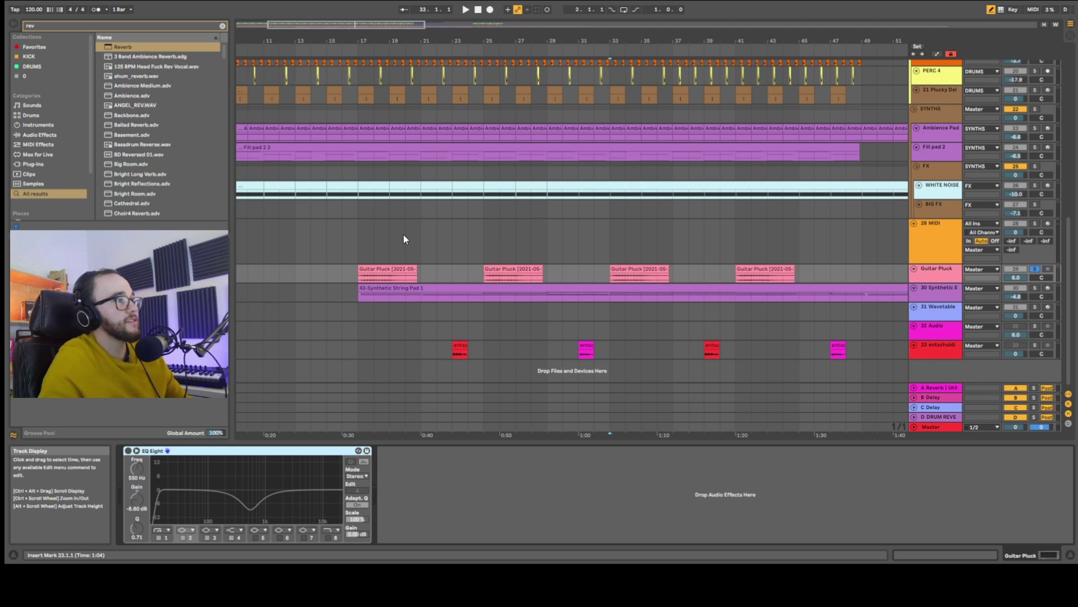
click(128, 451)
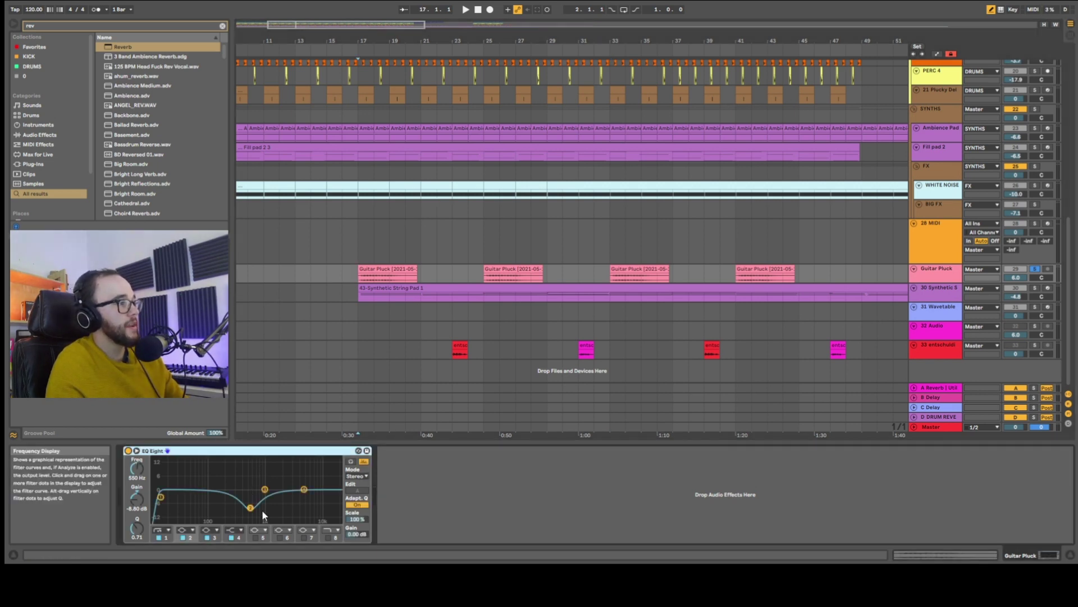
drag(250, 507, 250, 505)
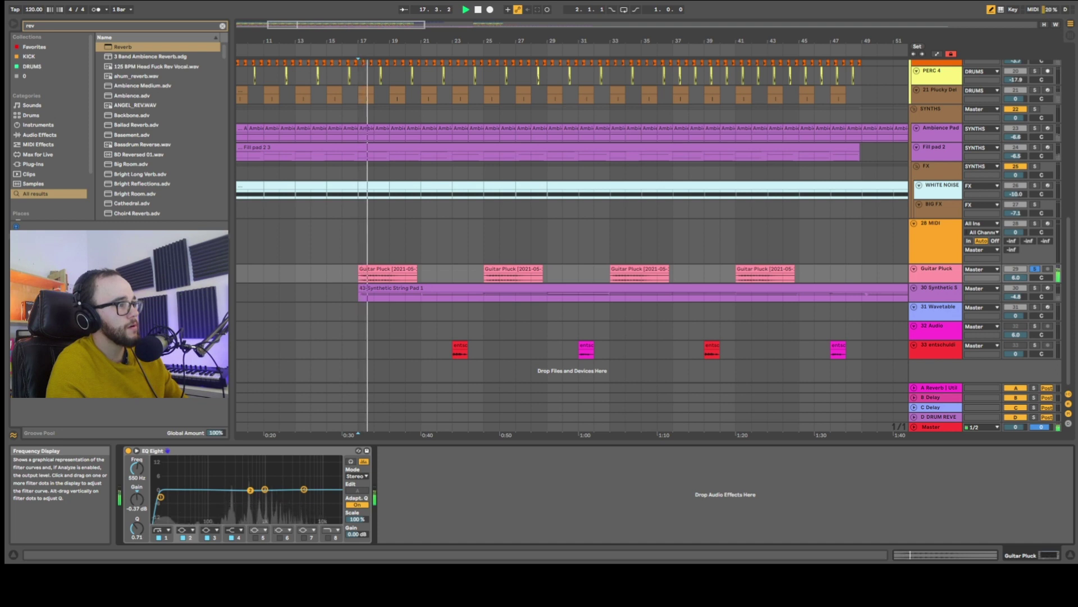
drag(251, 494, 249, 516)
drag(160, 497, 220, 508)
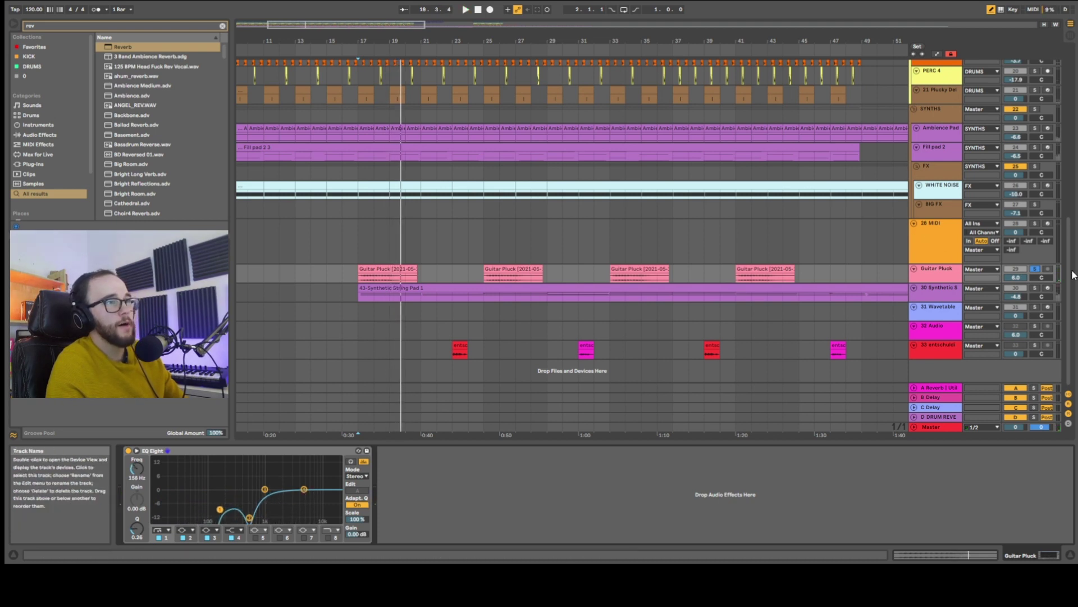
Copy the Delay and Reverb from the entschuldigung track, and display the Synthetic String Pad track's devices.
click(936, 349)
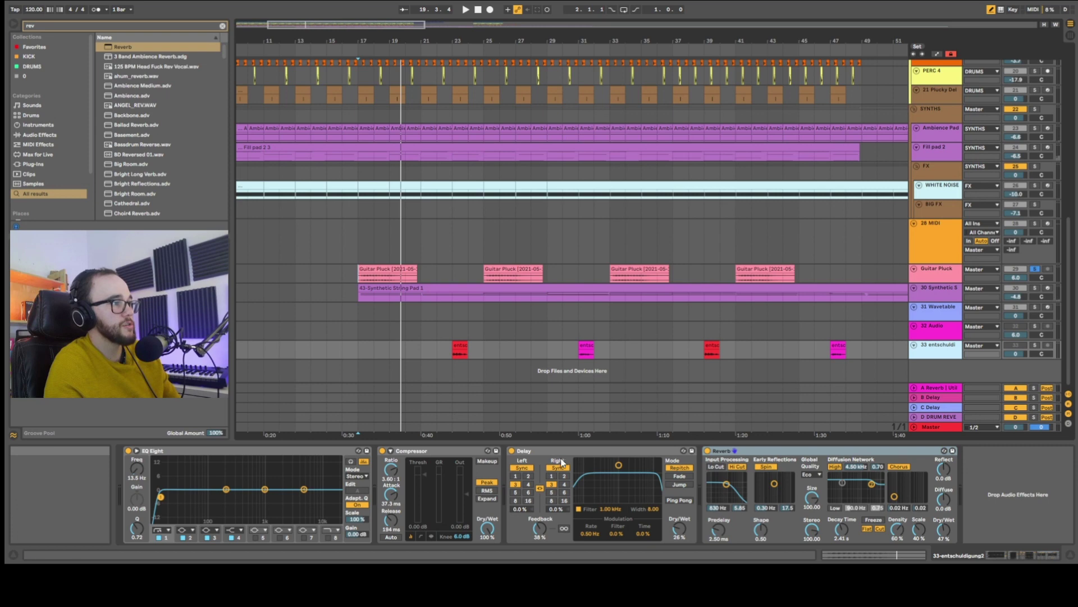
click(725, 452)
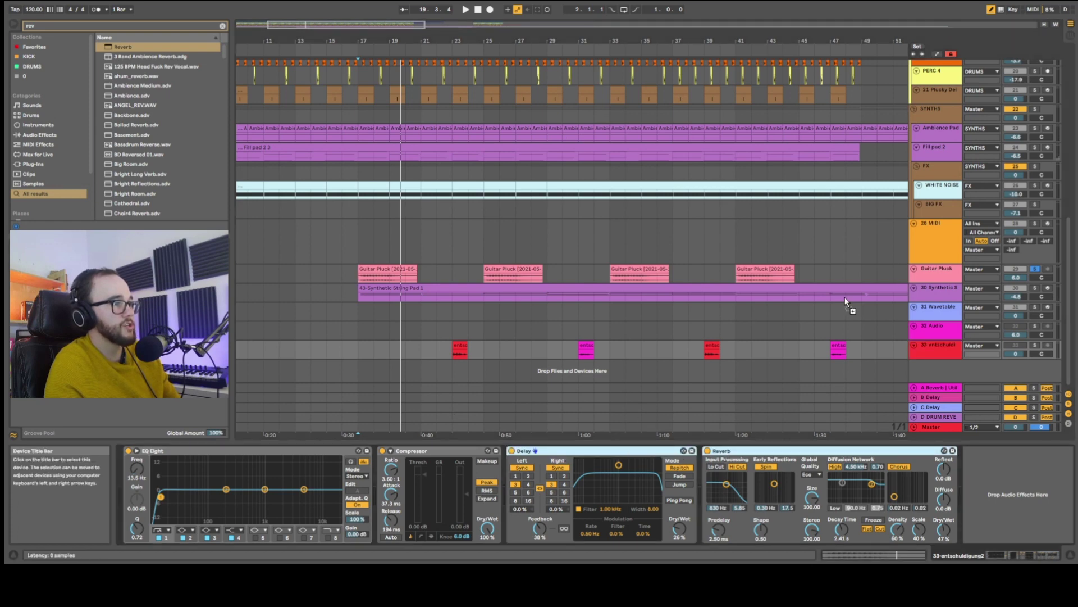
click(938, 286)
key(minus)
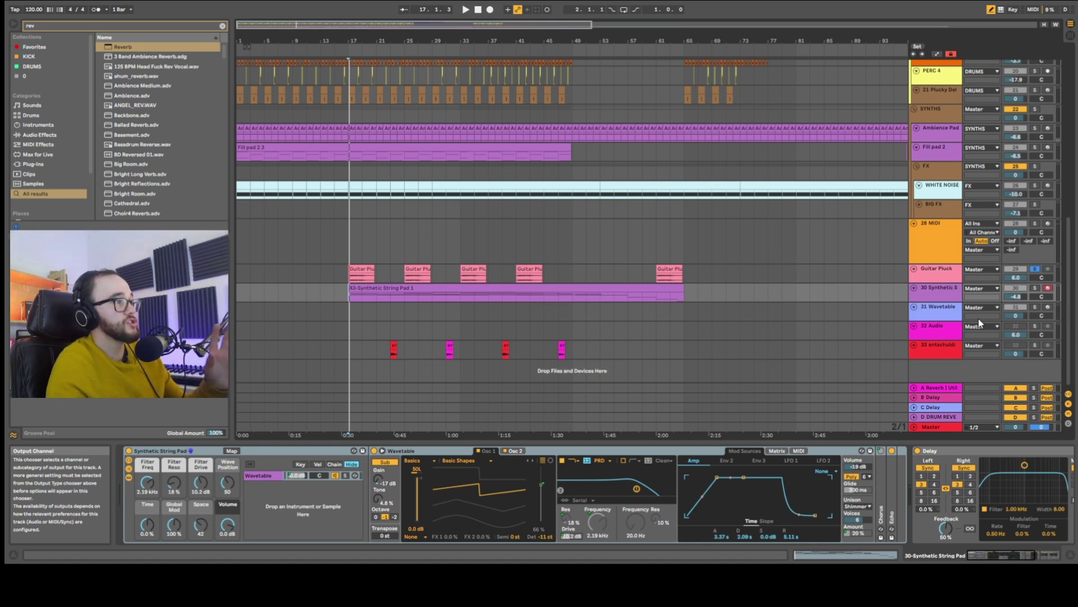
Examine the Synthetic String Pad track's device chain and open the notes of its clip.
scroll(950, 373, up, 1)
click(941, 301)
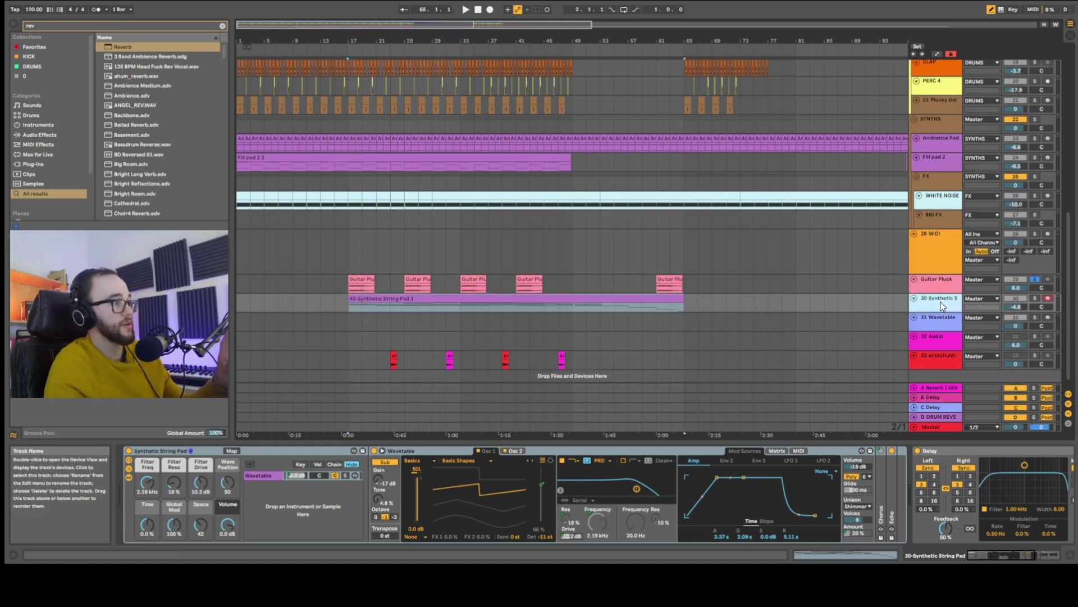
click(207, 451)
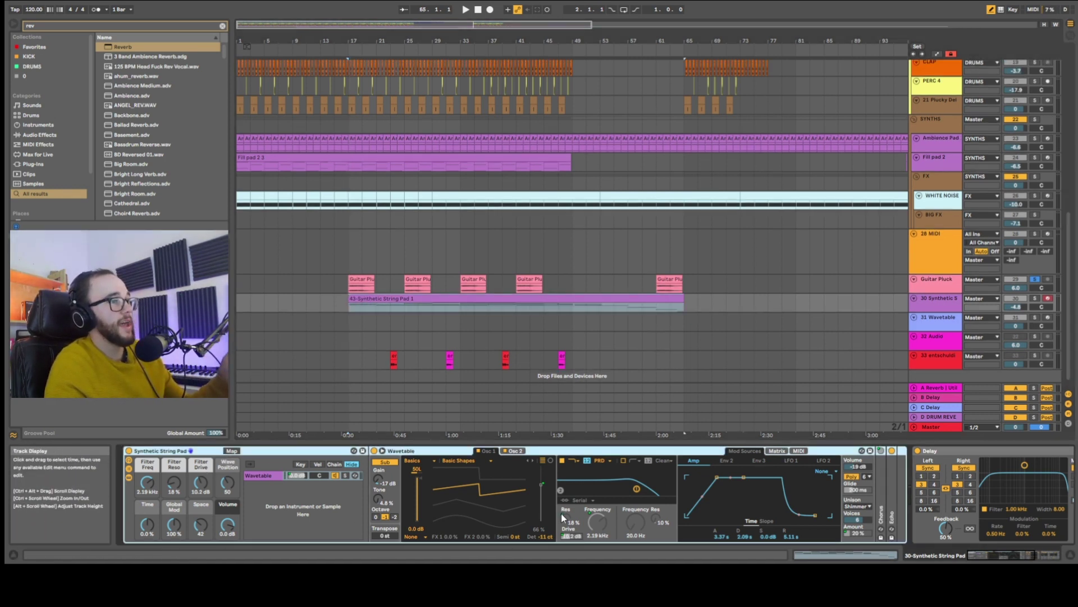
scroll(561, 512, right, 5)
click(373, 299)
double_click(372, 300)
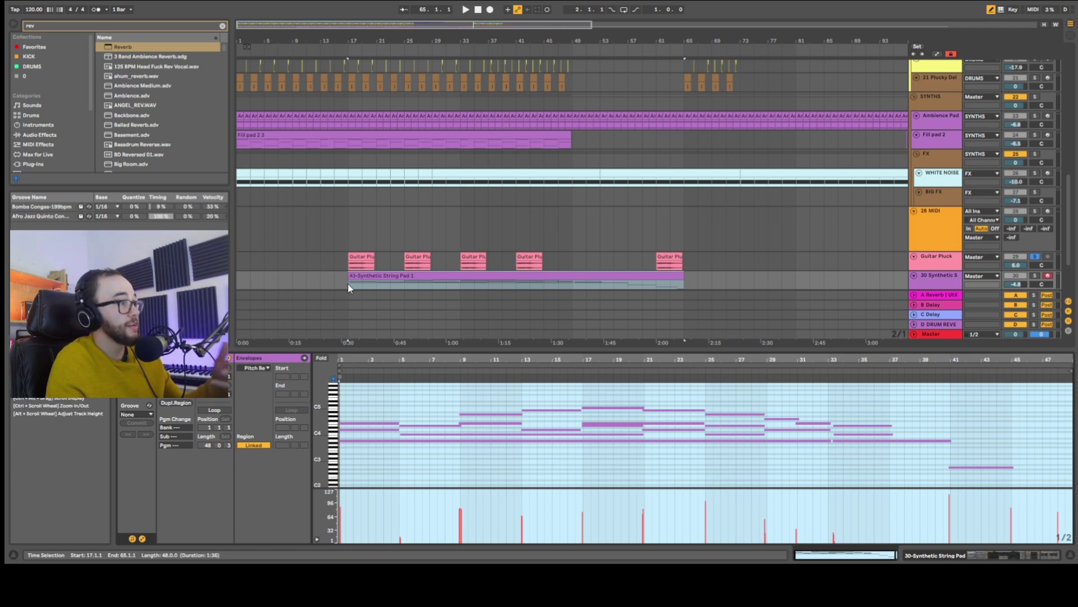
Solo the Synthetic String Pad track and review its clip from bar 17 to bar 65.
click(417, 275)
scroll(676, 329, down, 3)
click(547, 219)
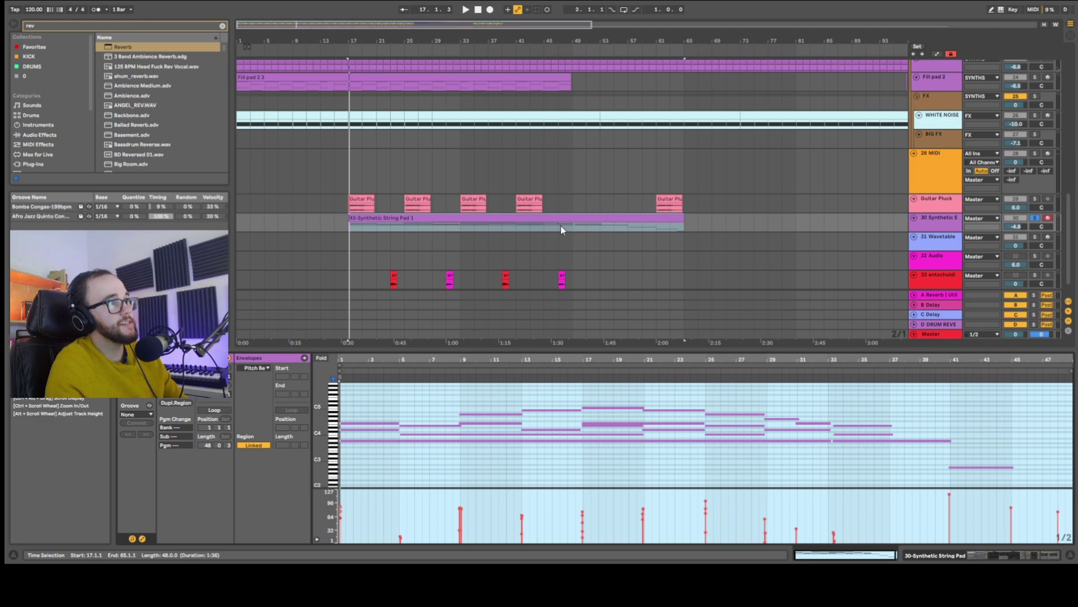
drag(574, 193, 672, 192)
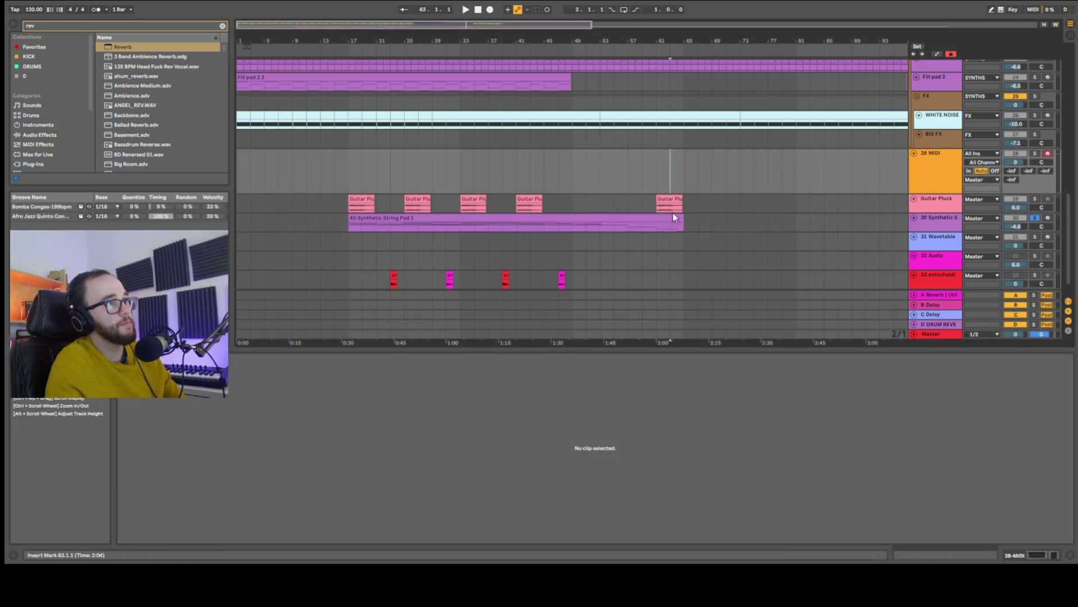
click(656, 217)
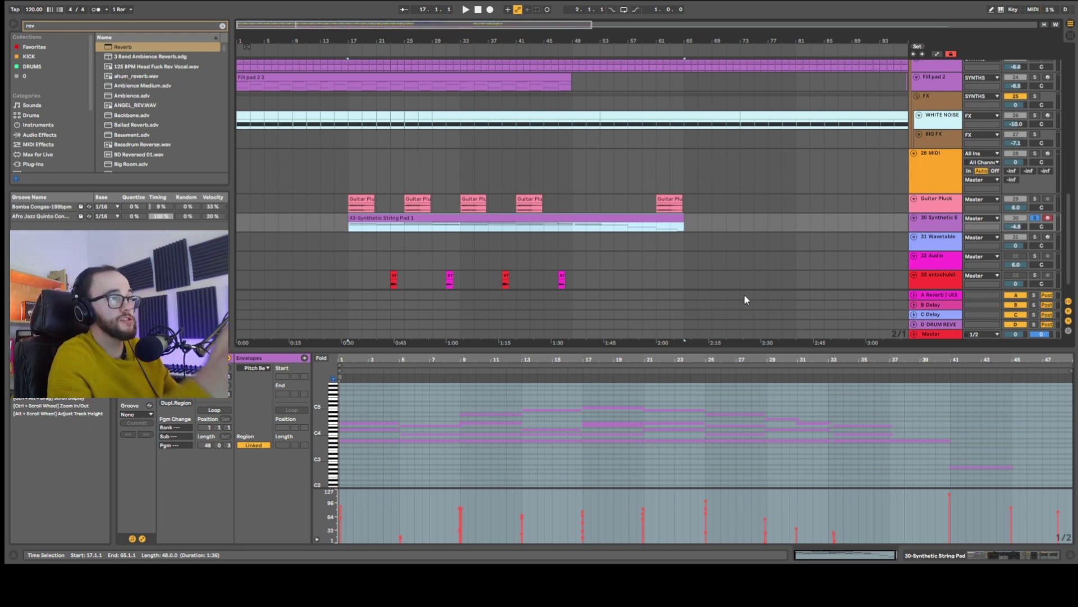
Duplicate the Guitar Pluck clip at bar 61 and reverse the copy.
click(672, 202)
scroll(565, 201, up, 5)
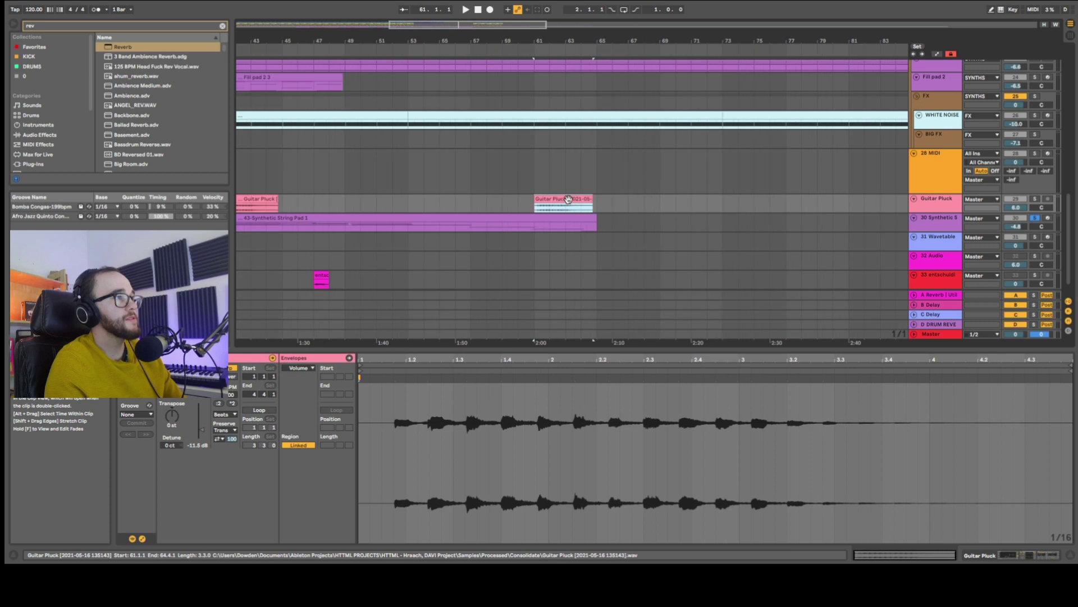
scroll(568, 200, down, 4)
scroll(569, 213, up, 4)
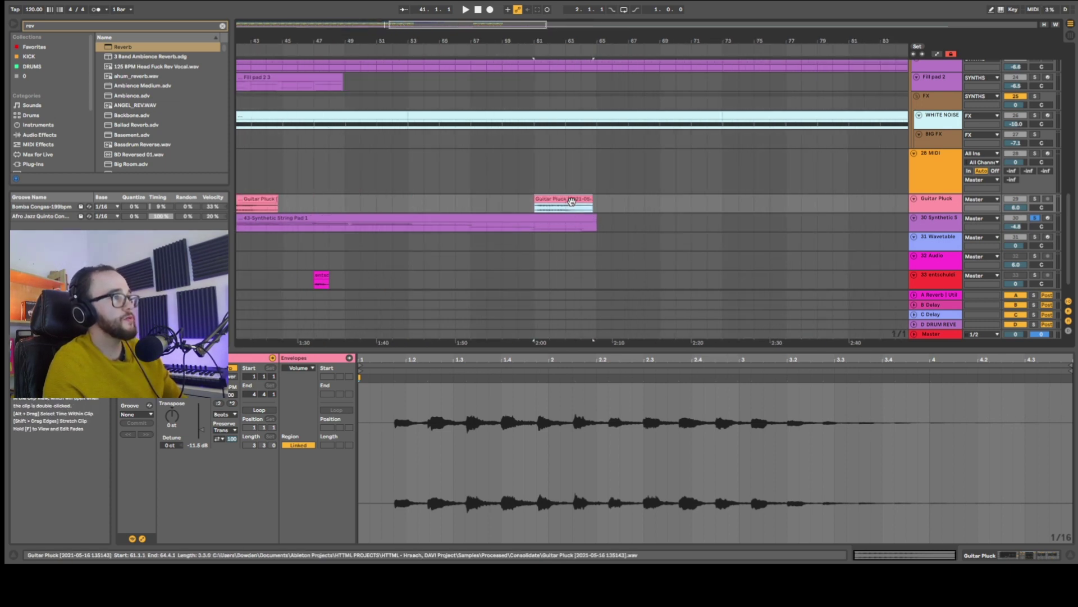
key(ctrl+d)
key(r)
scroll(607, 202, up, 3)
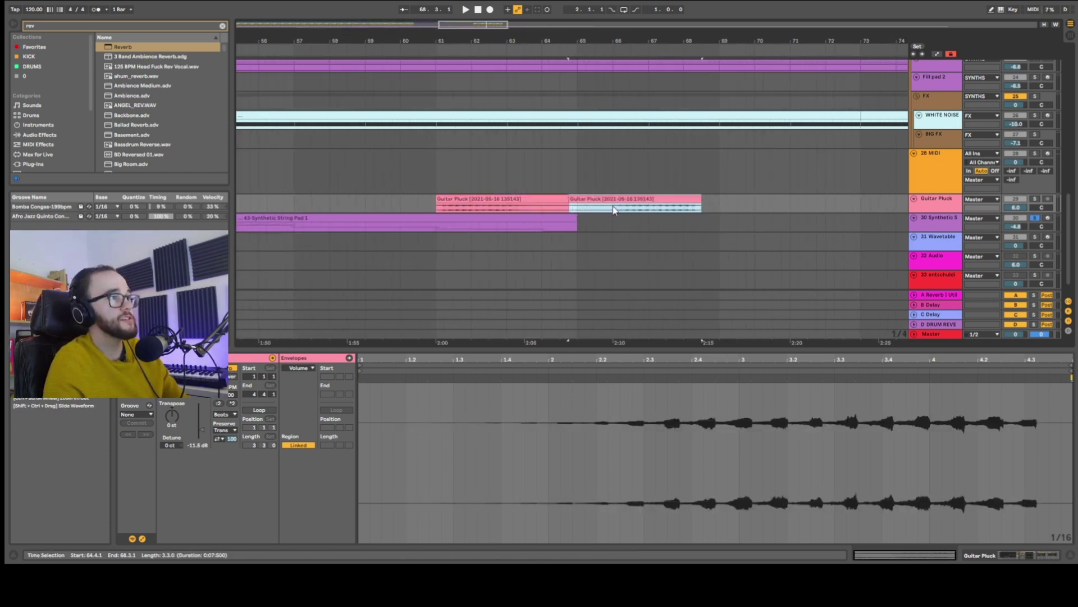
Trim the reversed Guitar Pluck copy to run from bar 64 to bar 65, and play the result soloed.
mouse_move(584, 197)
mouse_down()
mouse_move(612, 203)
mouse_move(533, 207)
mouse_move(642, 200)
mouse_move(572, 201)
mouse_up()
key(Delete)
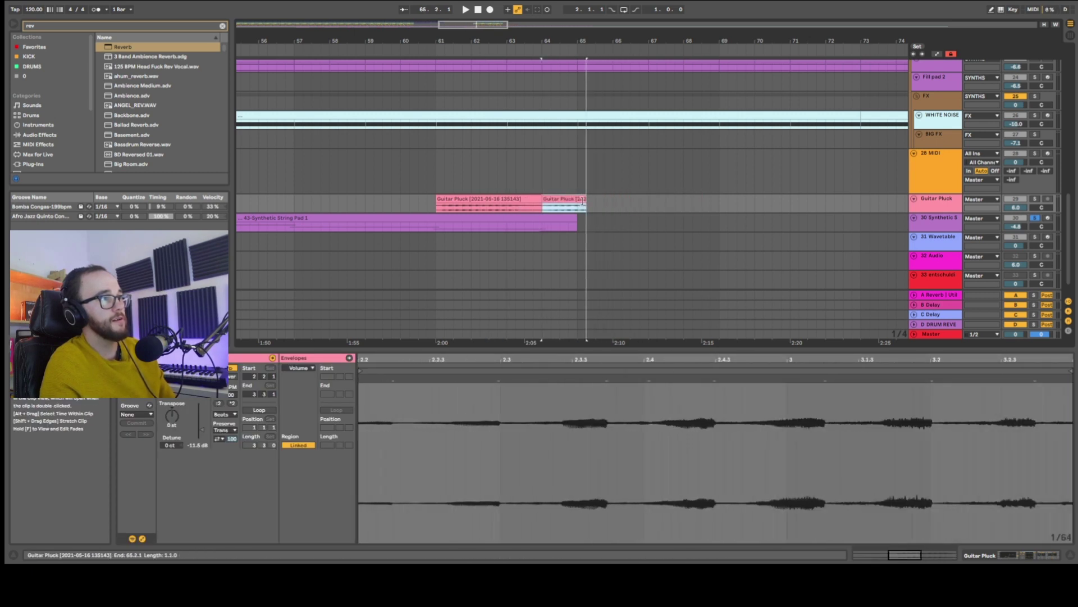
click(506, 168)
click(1035, 199)
key(space)
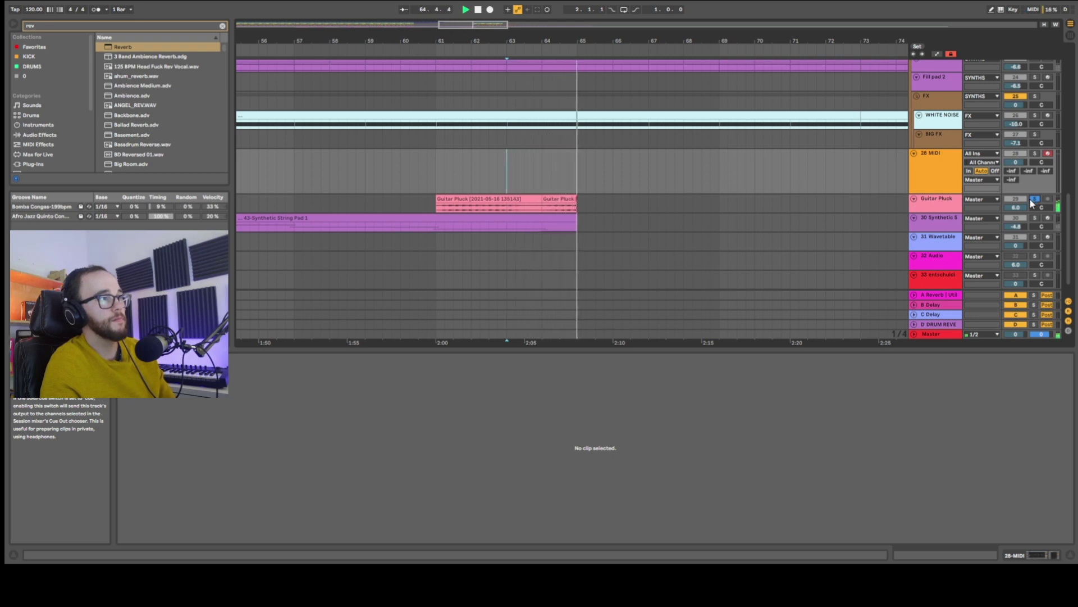
scroll(626, 208, down, 3)
click(507, 193)
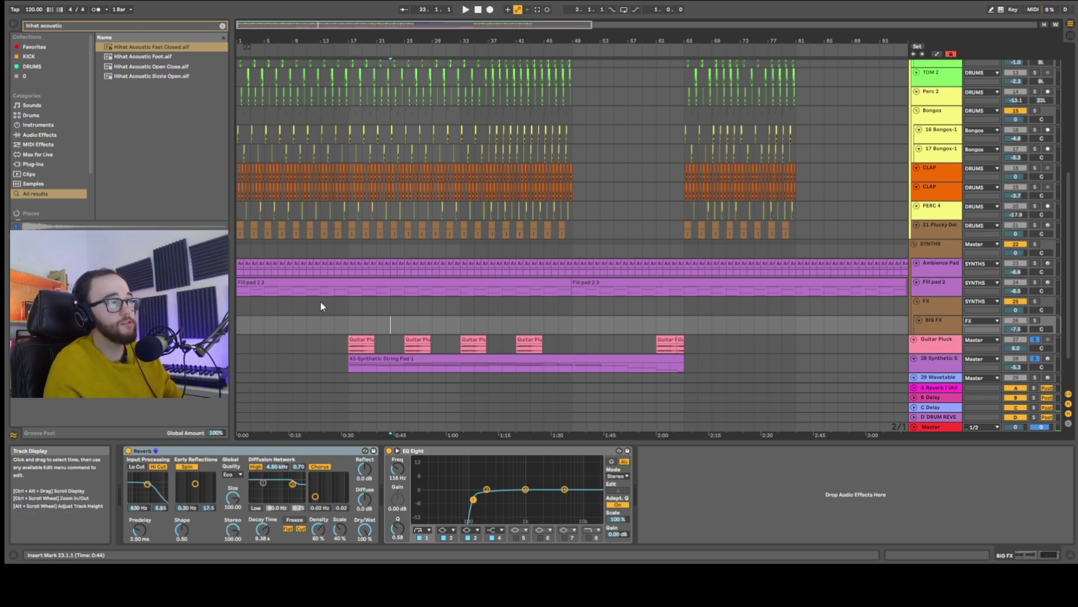
Play the soloed Guitar Pluck, string pad and entschuldigung vocal tracks together from bar 17.
click(359, 340)
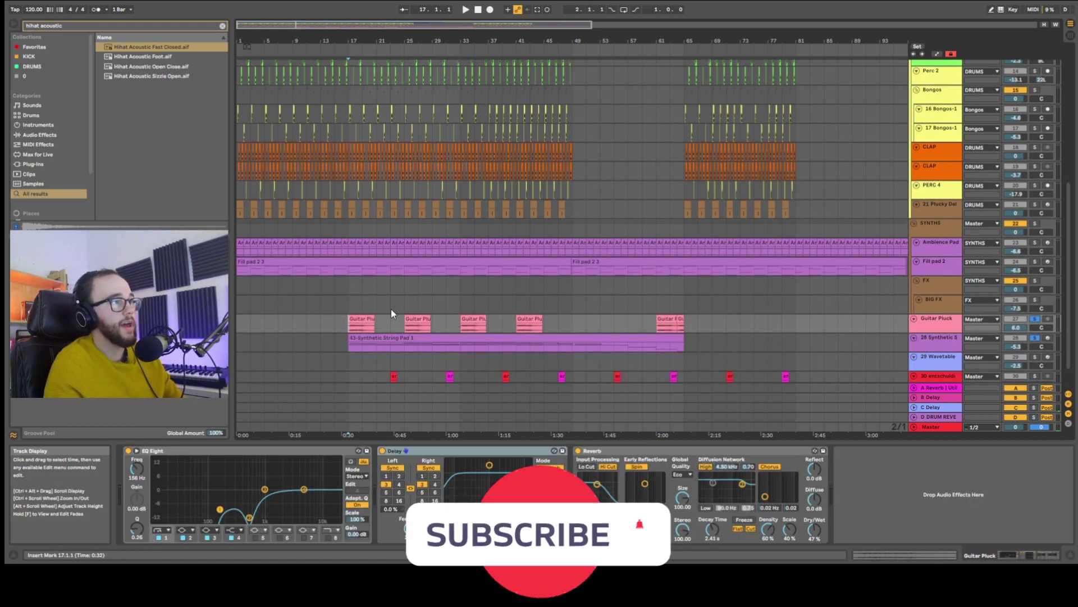
scroll(375, 323, down, 2)
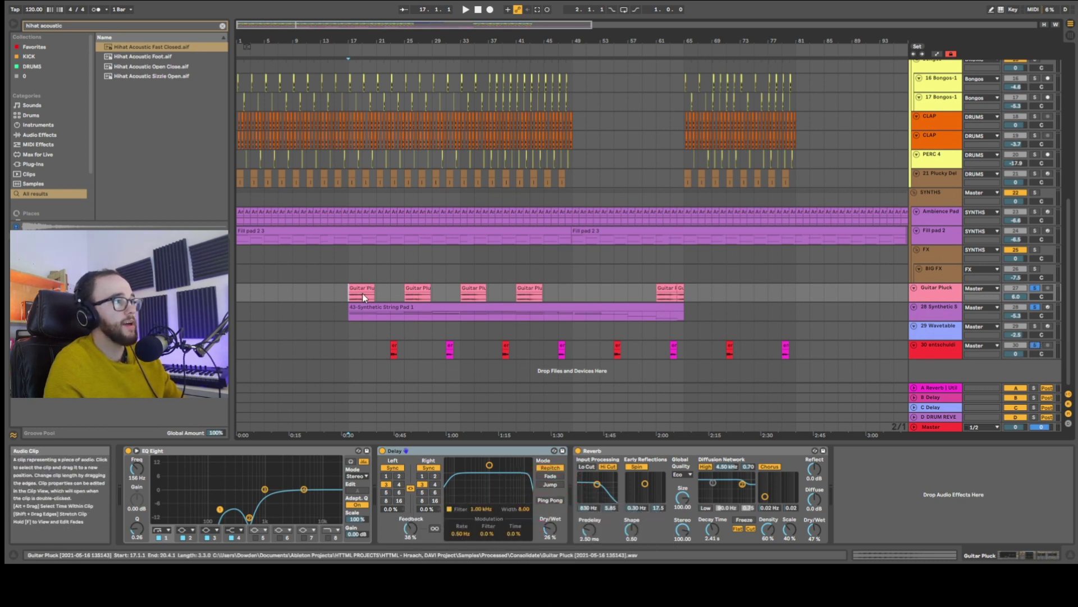
key(space)
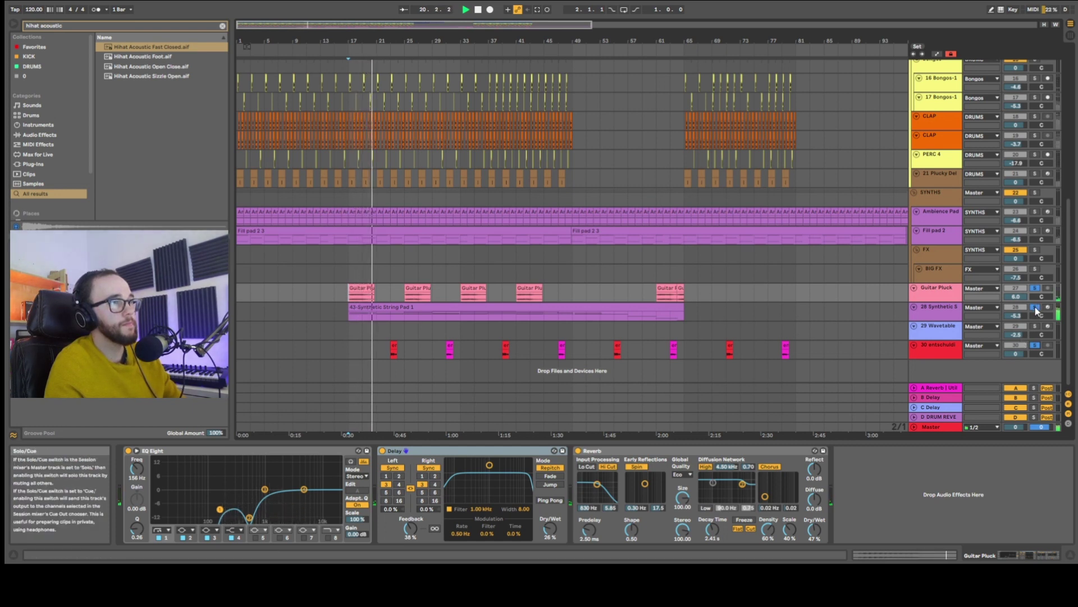
On the entschuldigung track, set the EQ Eight low cut to 261 Hz, volume to 3.4 dB and Delay feedback to 51%.
click(951, 349)
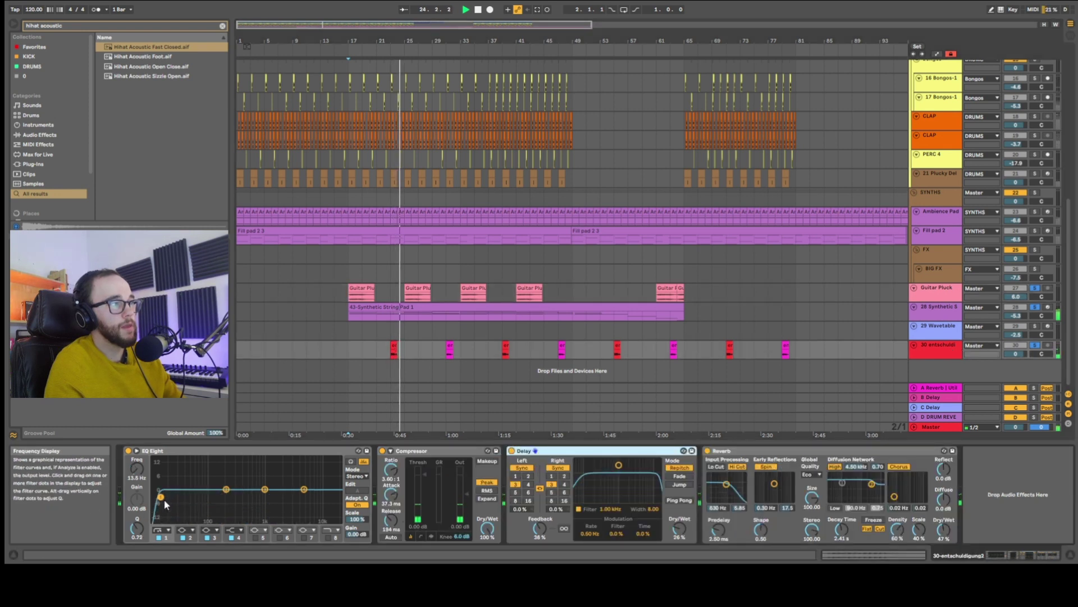
drag(161, 497, 232, 498)
drag(1020, 356, 1019, 349)
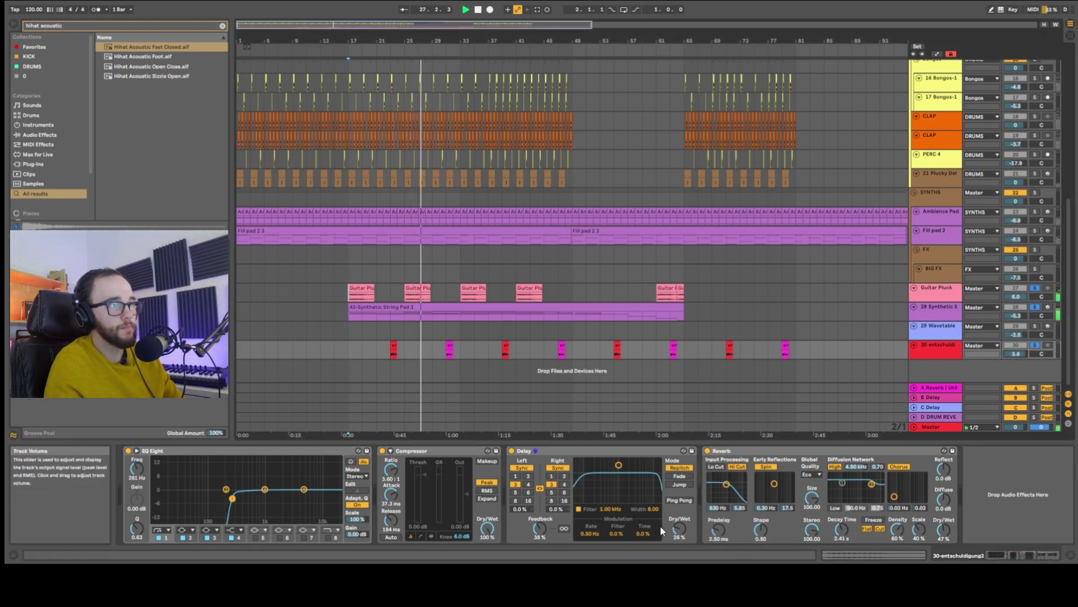
drag(541, 529, 542, 518)
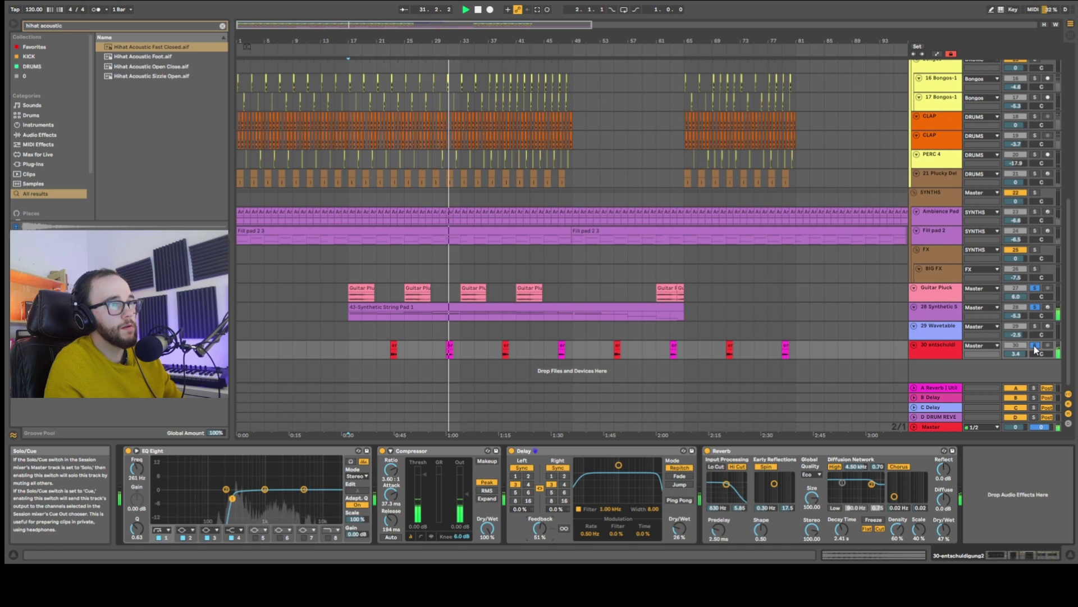
Raise the entschuldigung track's volume to 6.0 dB and play the full mix without solos from bar 23.
drag(1018, 353, 1018, 337)
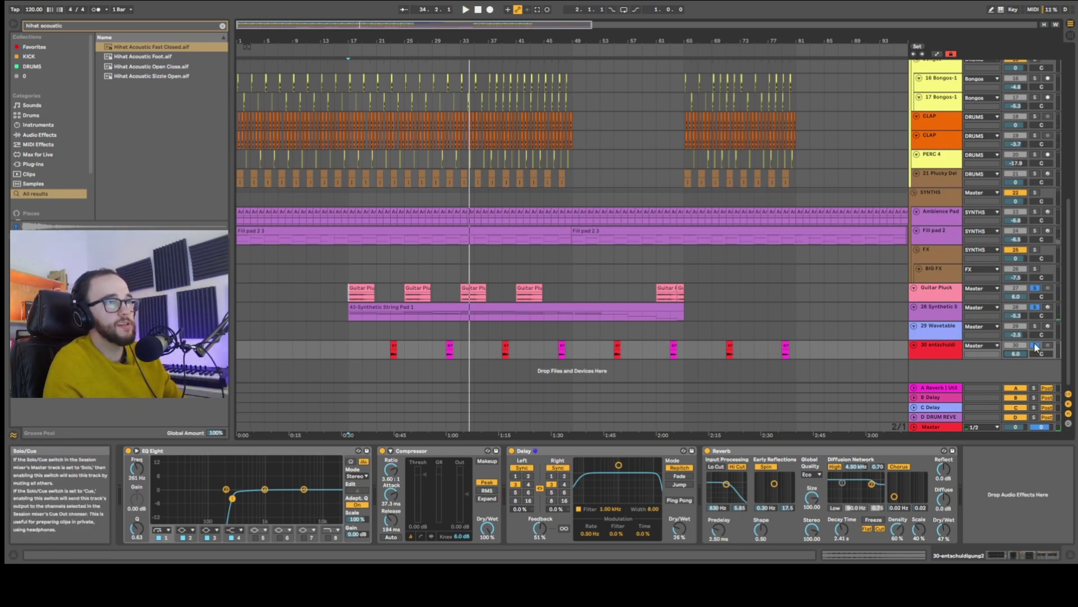
click(386, 344)
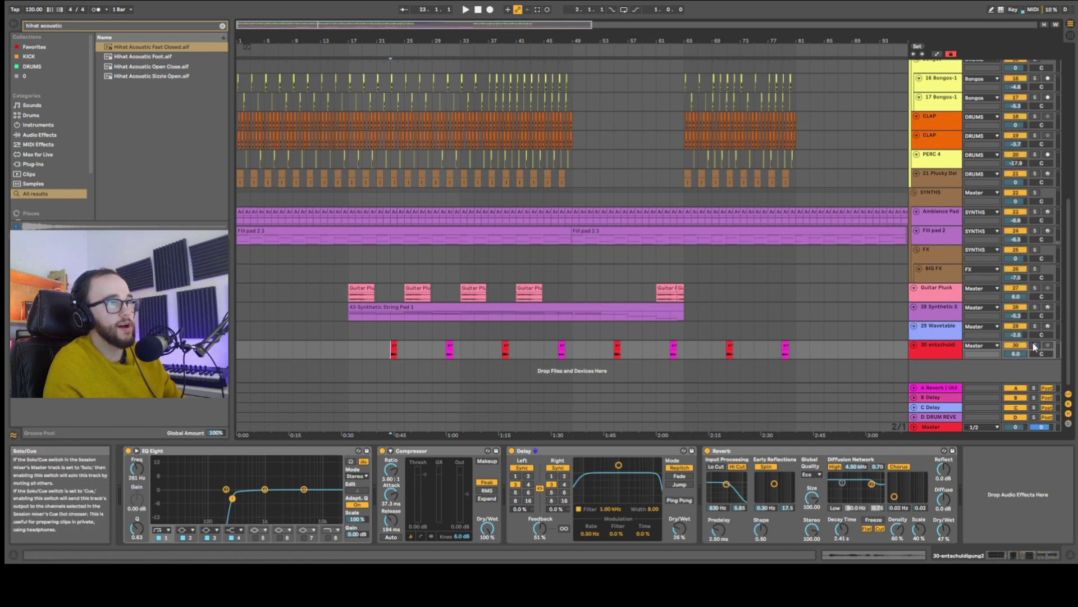
key(space)
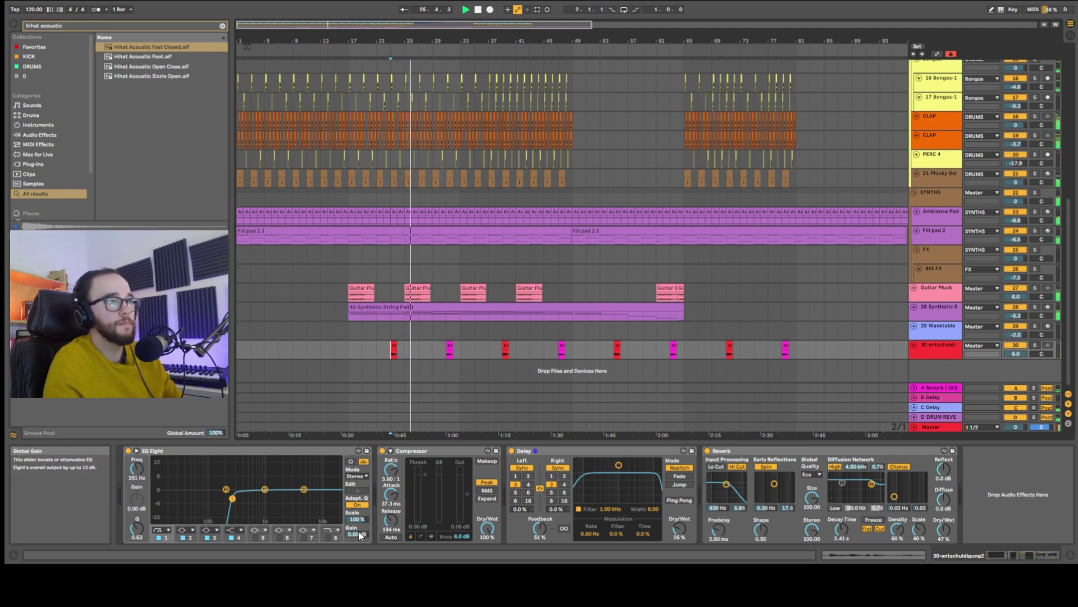
Solo the BASS track holding the BASS 1 clips and play it from bar 25.
scroll(467, 146, up, 10)
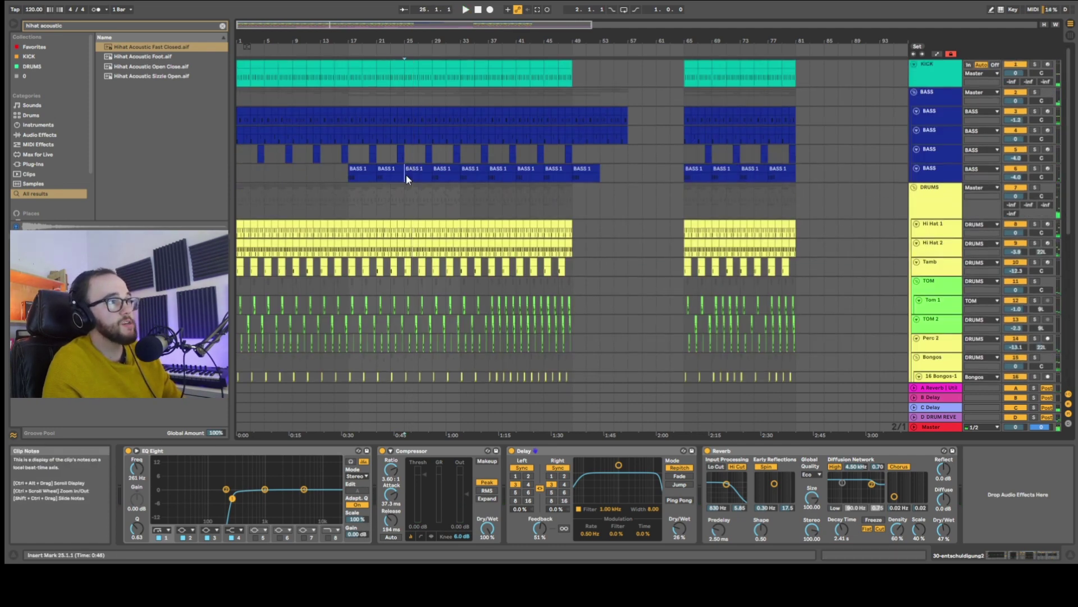
click(410, 175)
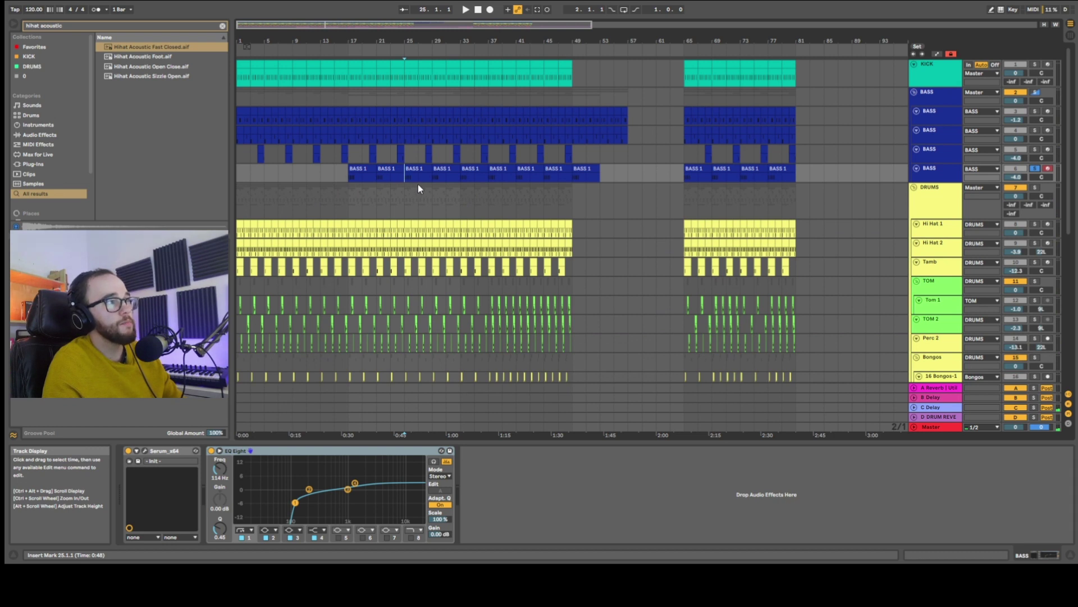
key(space)
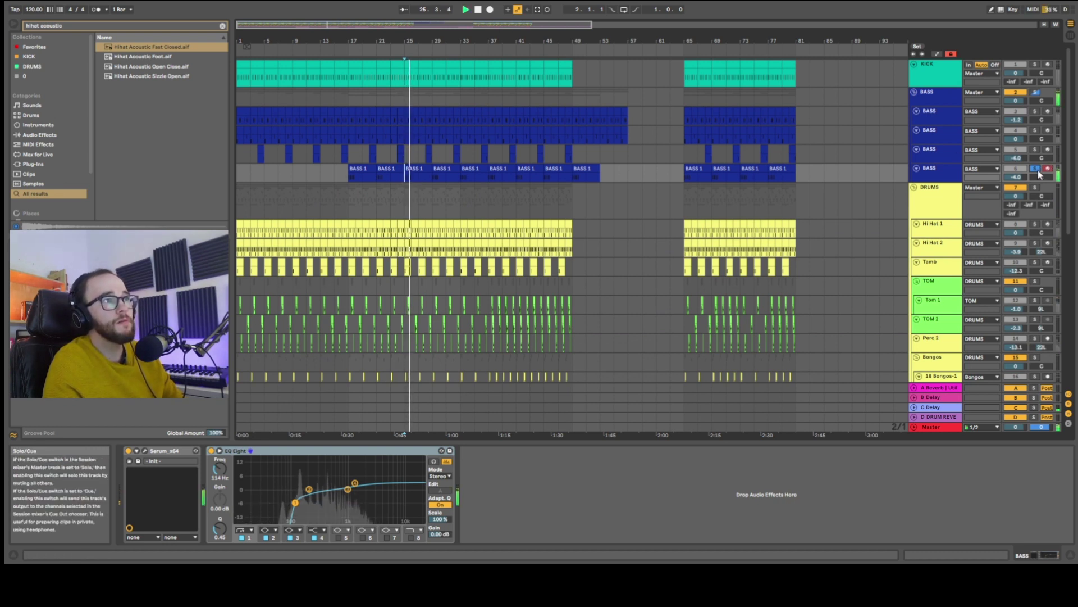
click(1035, 168)
key(space)
key(space)
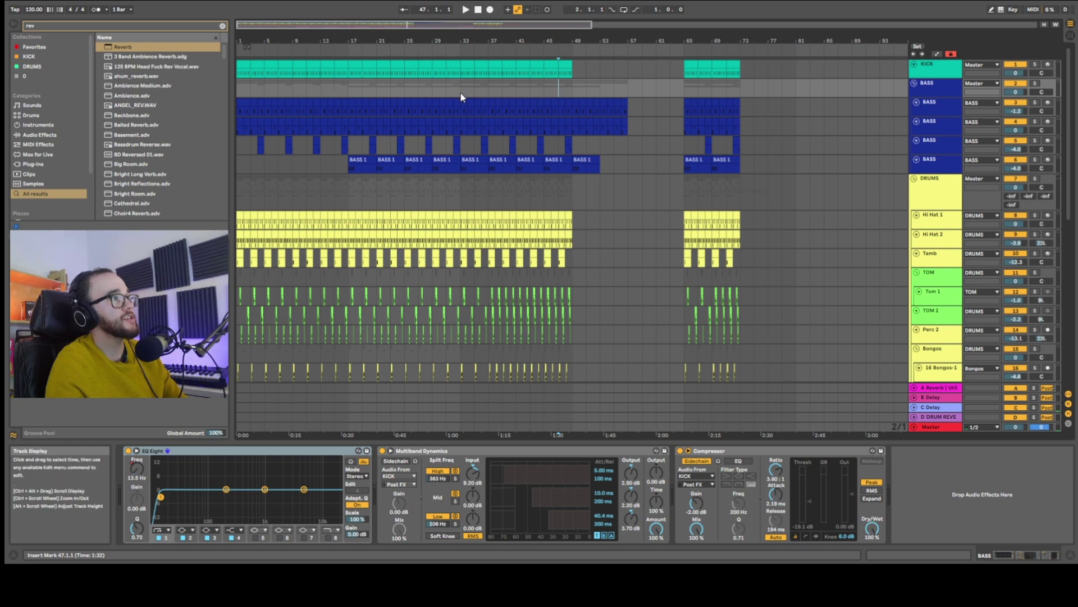
Show the automation lane for the KICK track's EQ Eight band 1 frequency.
click(575, 111)
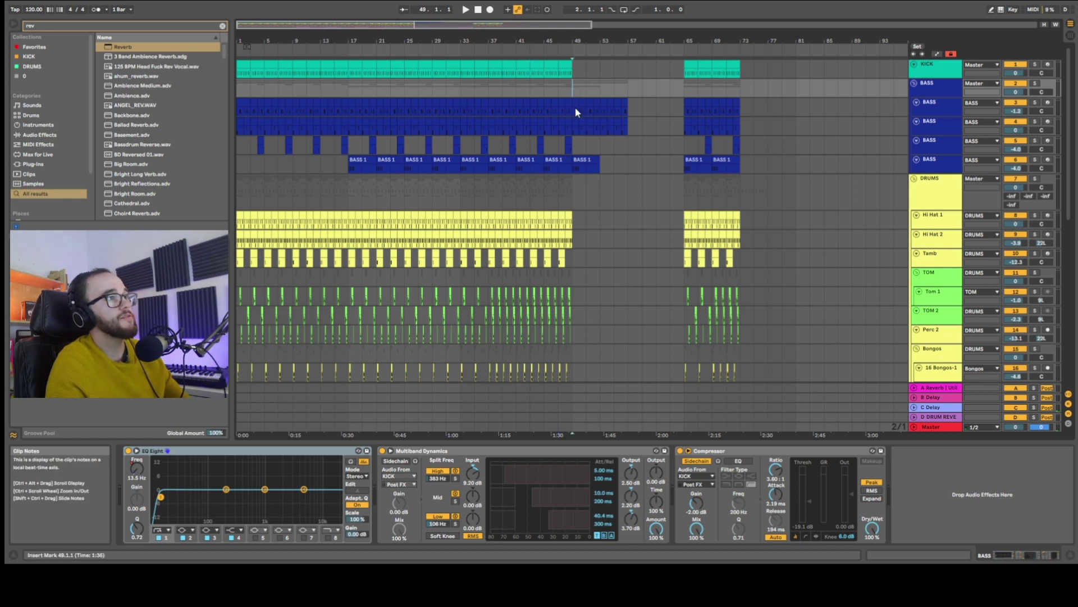
key(a)
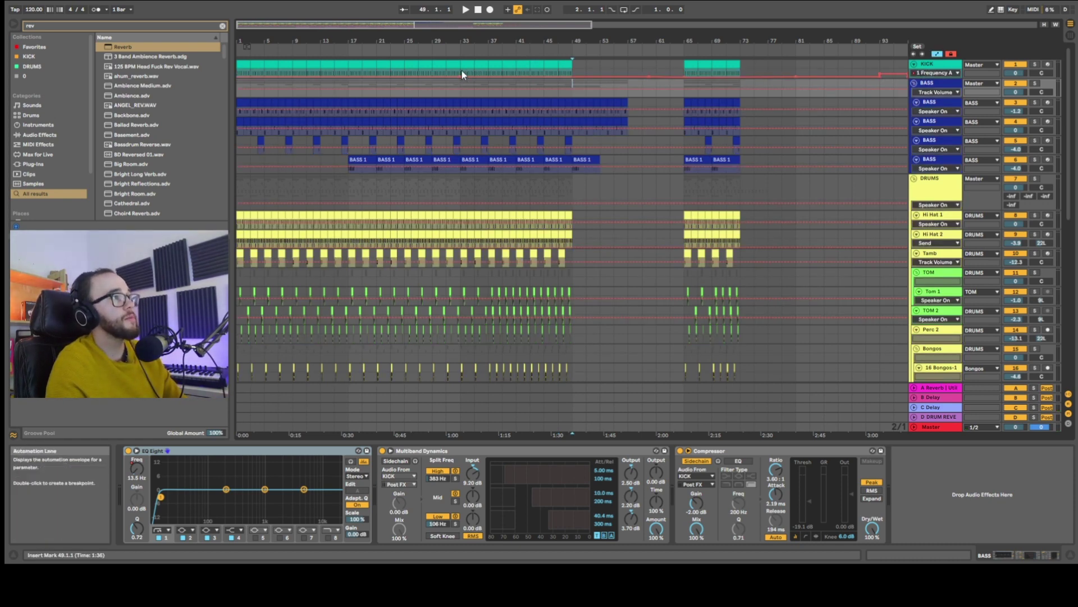
click(933, 64)
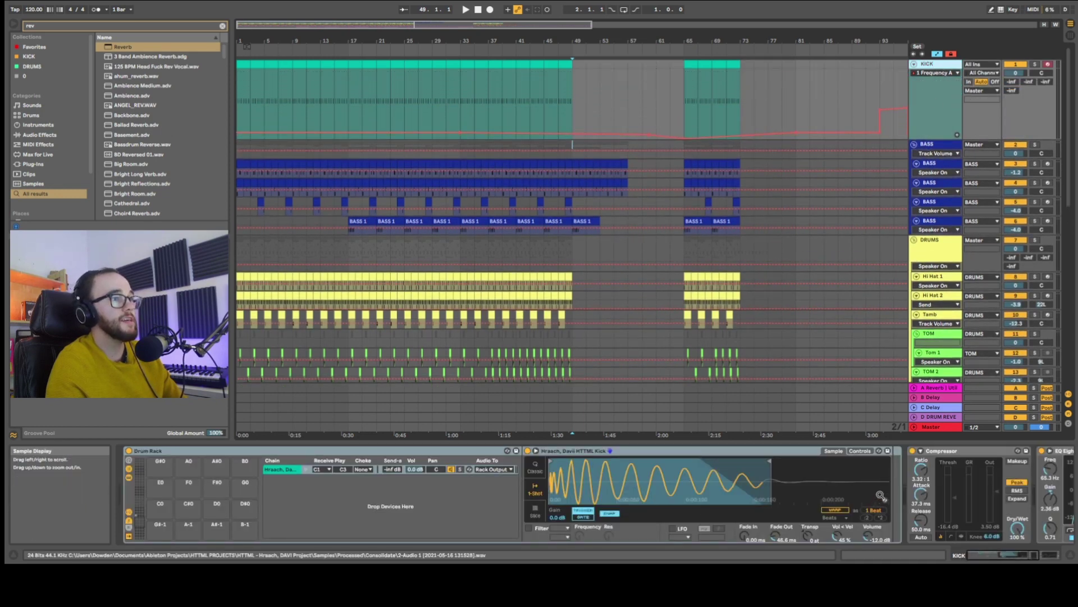
scroll(883, 498, right, 3)
scroll(883, 498, right, 2)
click(813, 500)
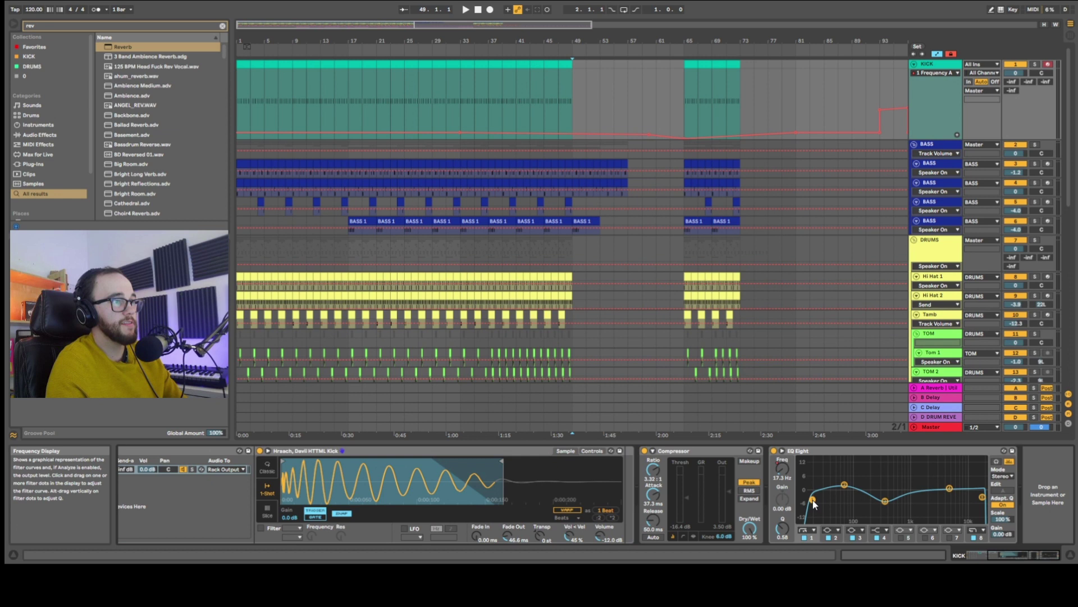
right_click(786, 468)
click(808, 473)
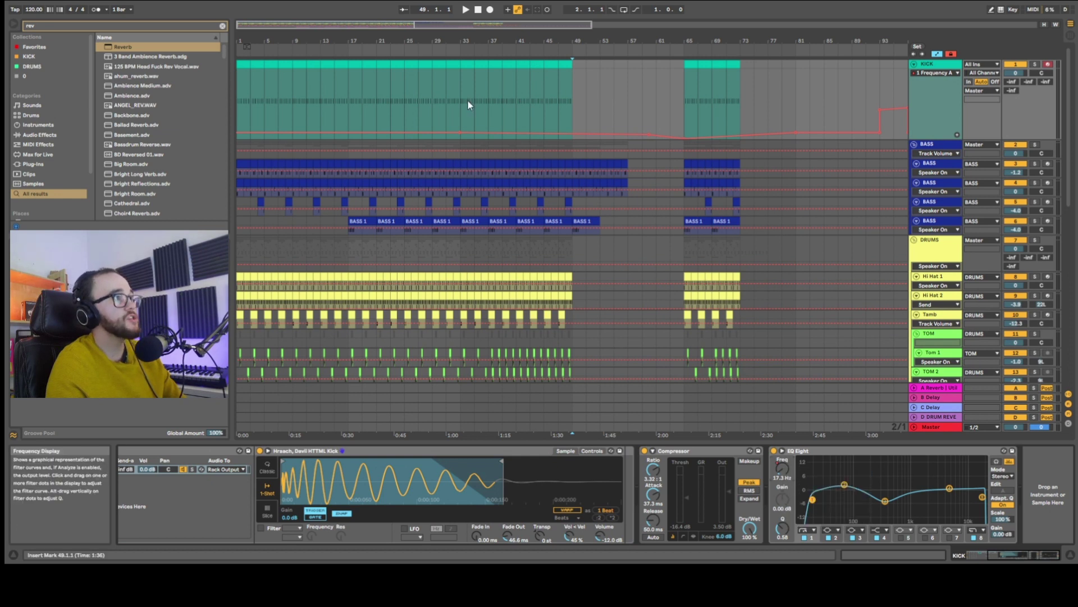
Automate the KICK's low-cut frequency to jump to about 230 Hz at bar 33, hold until bar 49, and fall gradually, and hide the automation.
drag(473, 130, 461, 113)
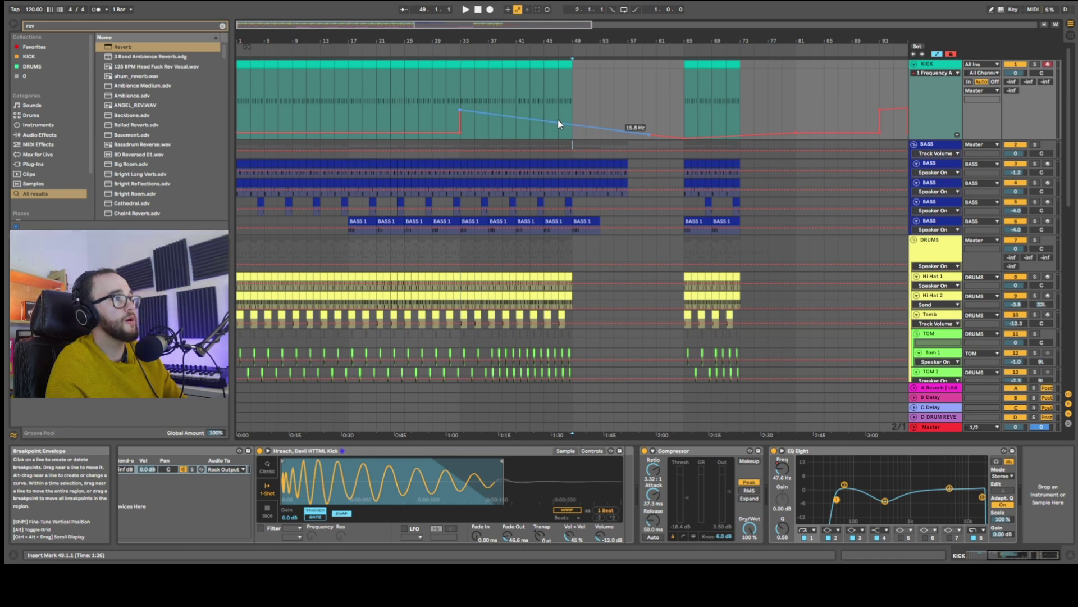
drag(571, 123, 571, 111)
right_click(462, 111)
key(Escape)
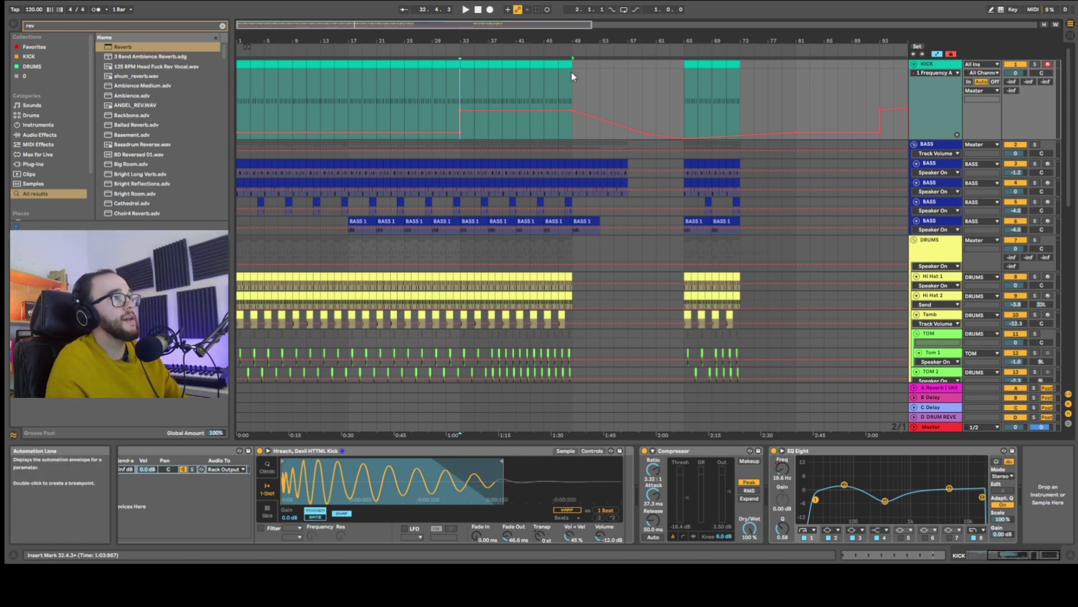
click(575, 88)
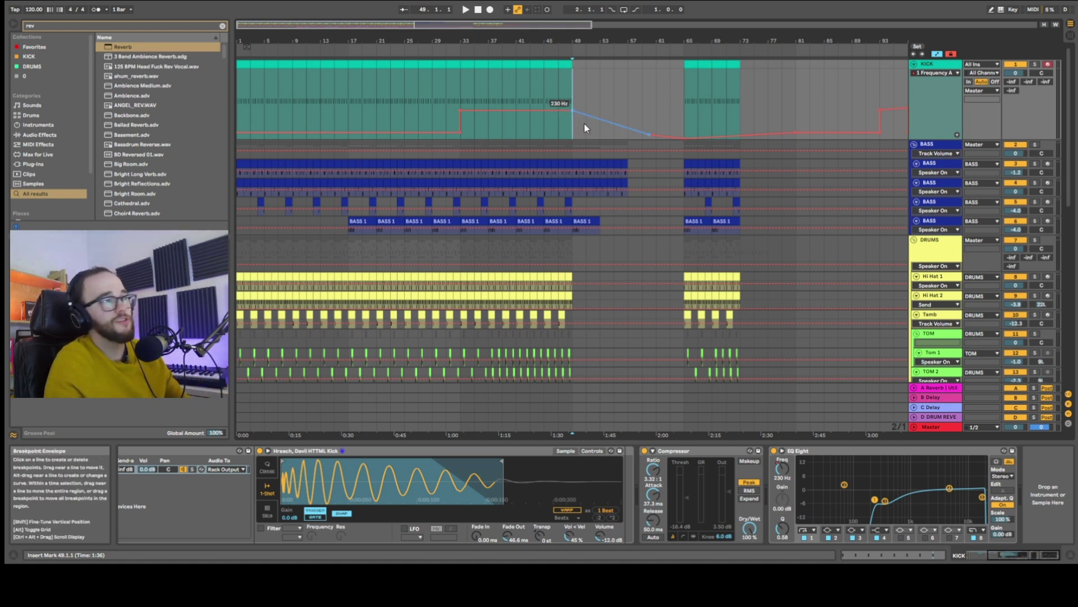
key(a)
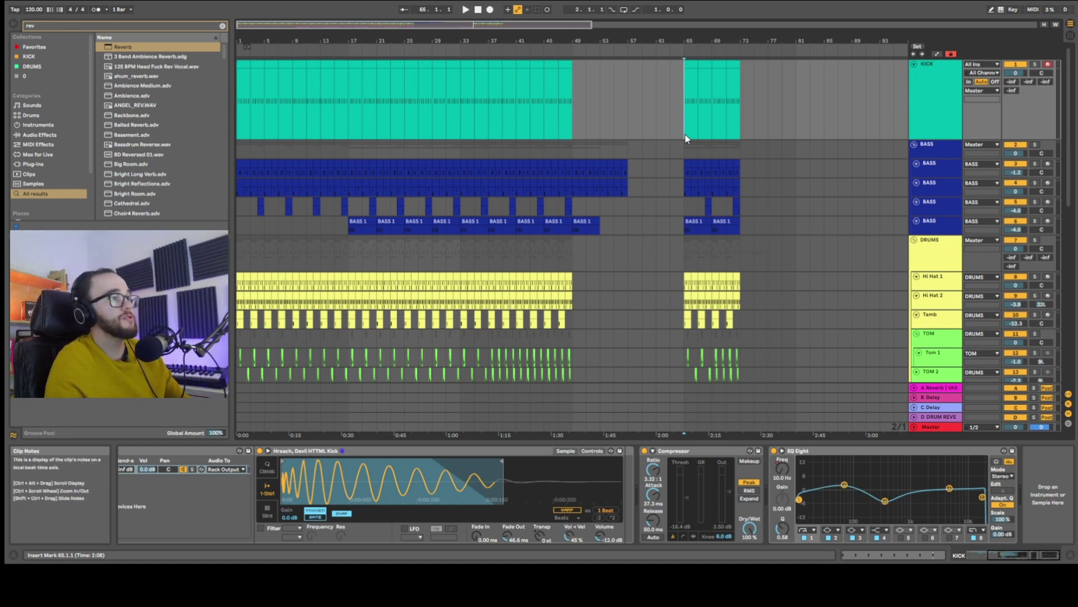
Duplicate the kick, bass and drum clips of bars 65 to 73 so the section continues to bar 81.
drag(683, 82, 744, 386)
click(743, 358)
click(713, 274)
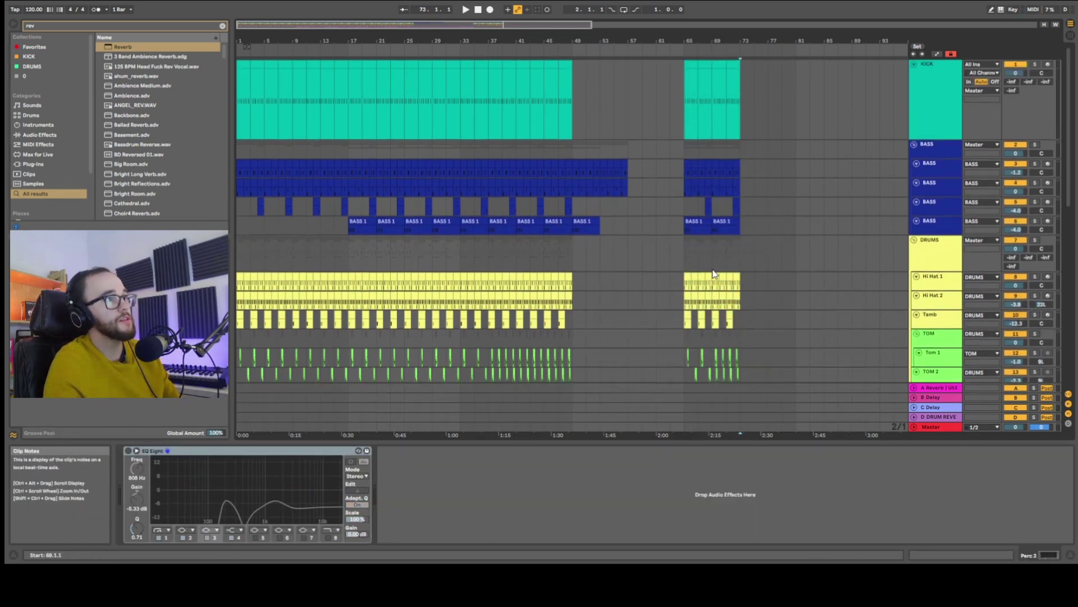
drag(686, 116, 742, 374)
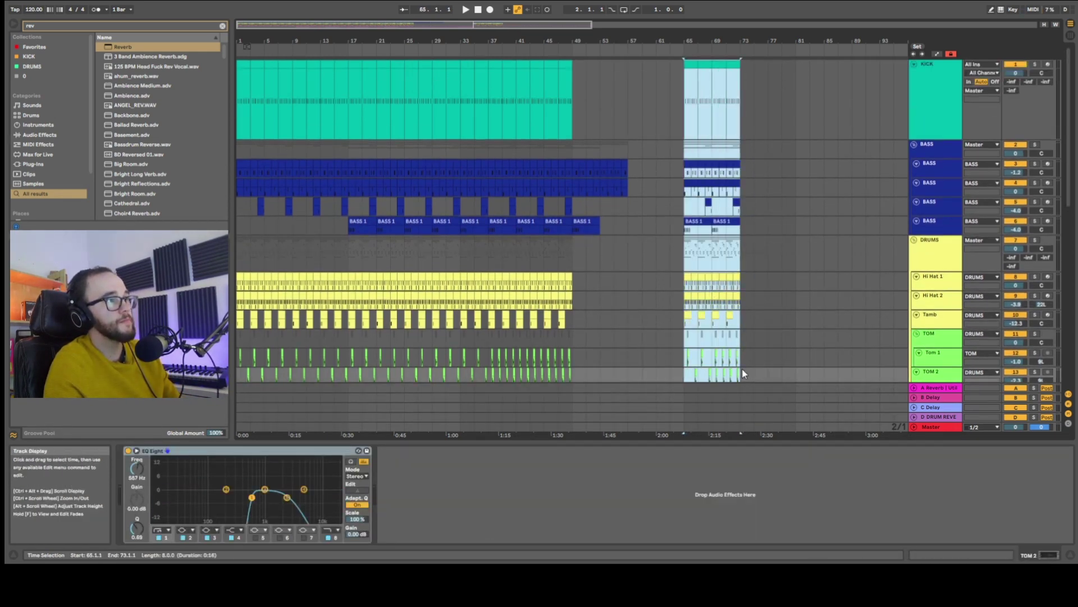
key(ctrl+d)
Duplicate the four entschuldigung vocal clips so the pattern repeats every eight bars up to about bar 80.
scroll(689, 359, down, 10)
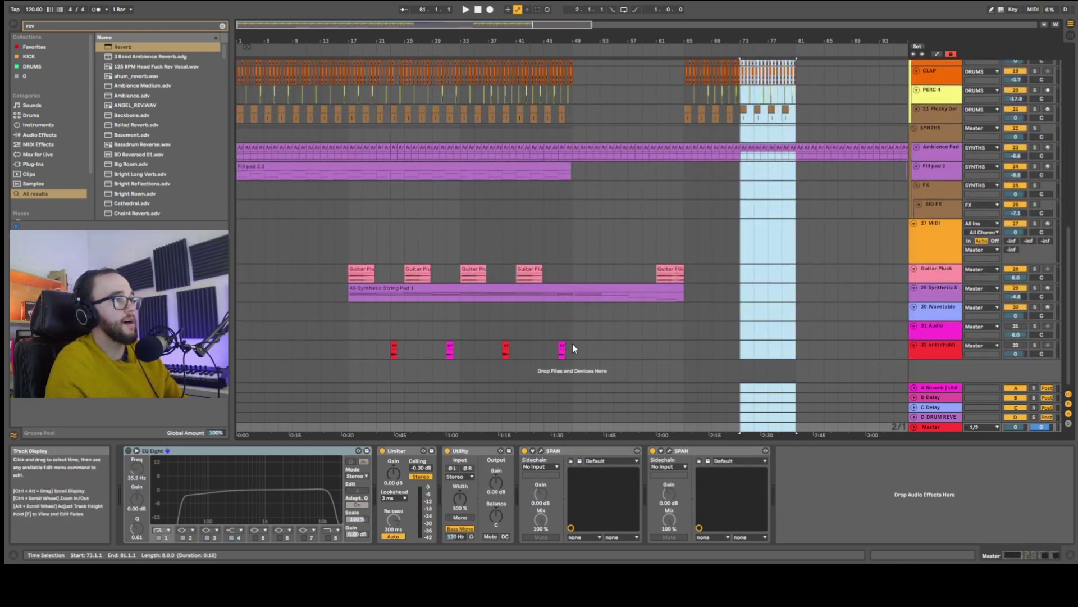
drag(572, 345, 379, 346)
key(ctrl+d)
click(613, 250)
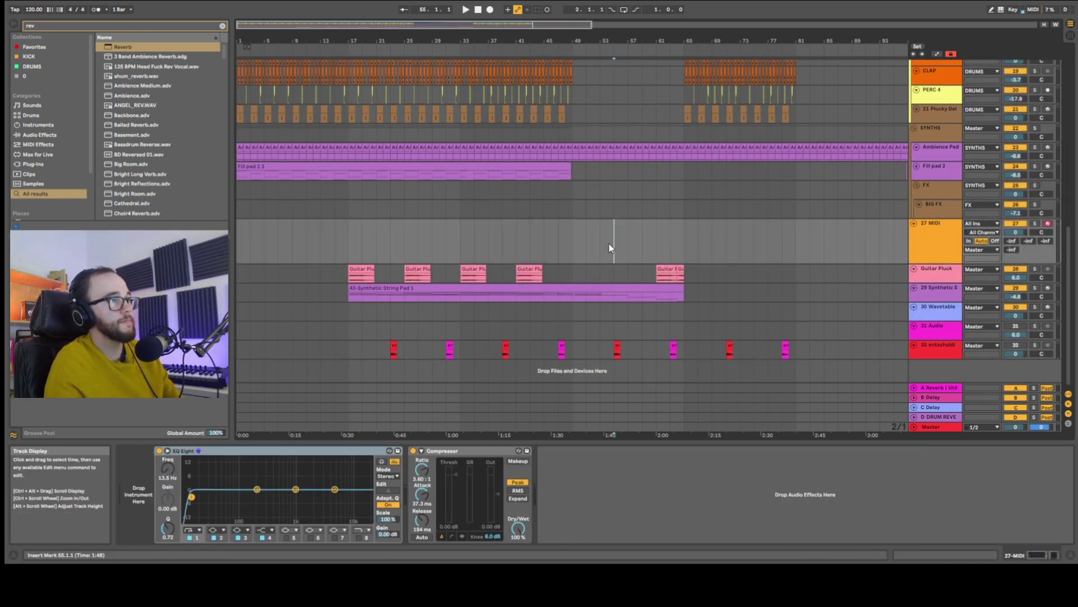
Duplicate the Fill pad 2 clip directly after the existing one, from about bar 49 to bar 96.
scroll(518, 228, up, 3)
click(536, 232)
key(ctrl+d)
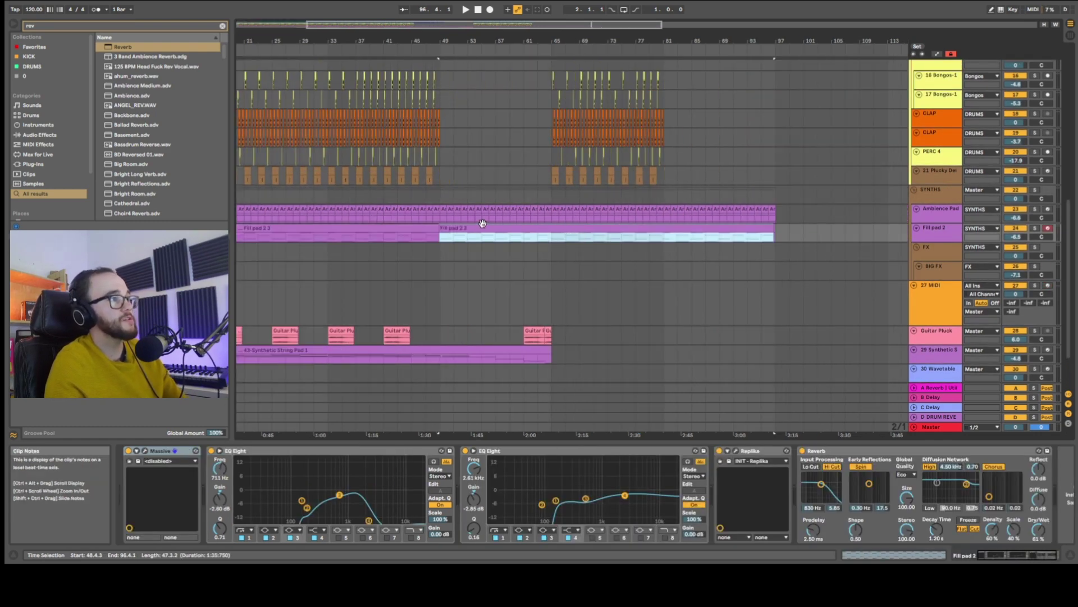
scroll(353, 195, down, 3)
scroll(352, 192, up, 1)
scroll(345, 195, up, 4)
scroll(357, 220, down, 2)
scroll(358, 220, down, 2)
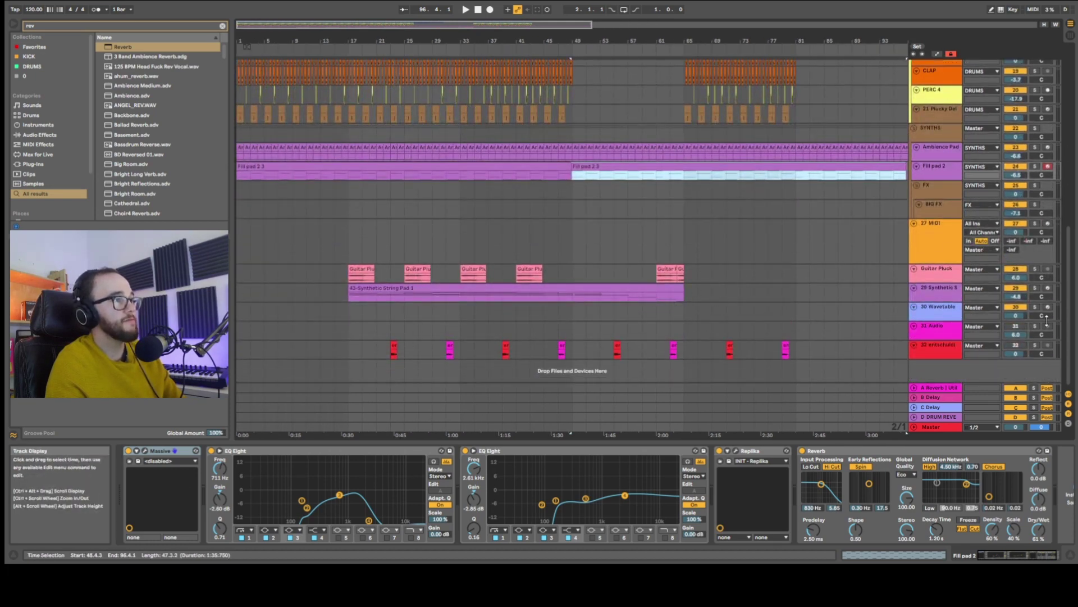
Delete the empty 31 Audio and 27 MIDI tracks.
click(955, 339)
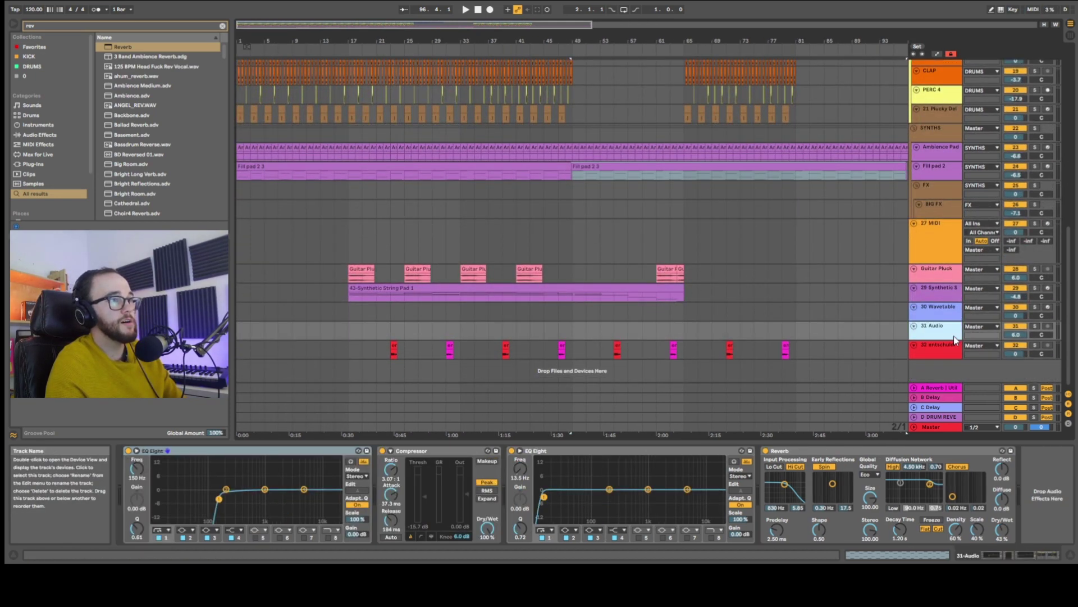
key(Delete)
scroll(981, 303, up, 3)
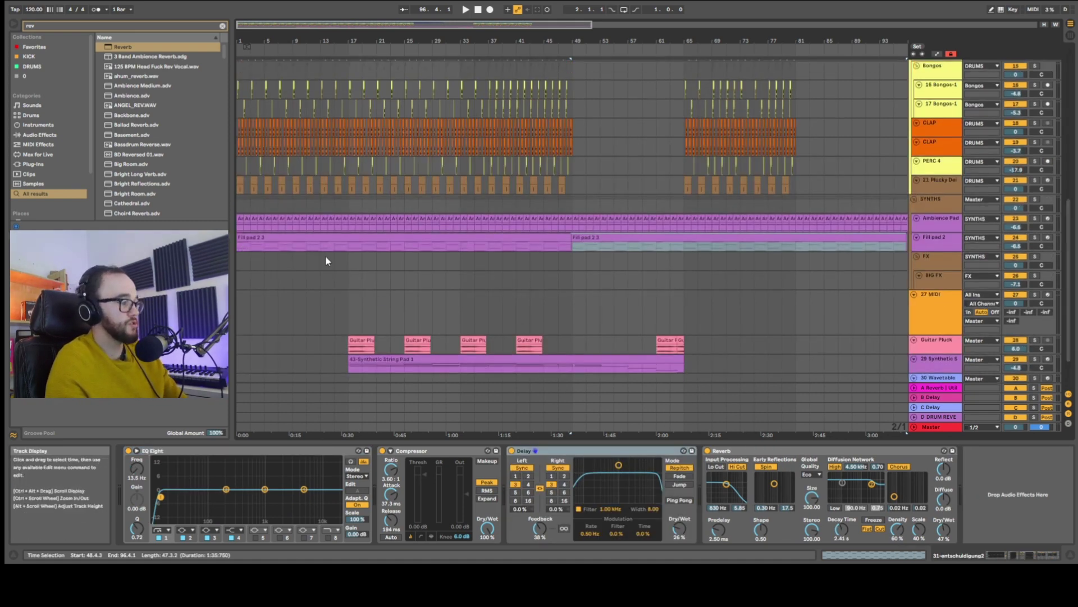
Find the Hihat Acoustic Fast Closed sample, place it on the BIG FX track at bar 65, and consolidate it to one bar.
key(ctrl+f)
text(hihat acoustic)
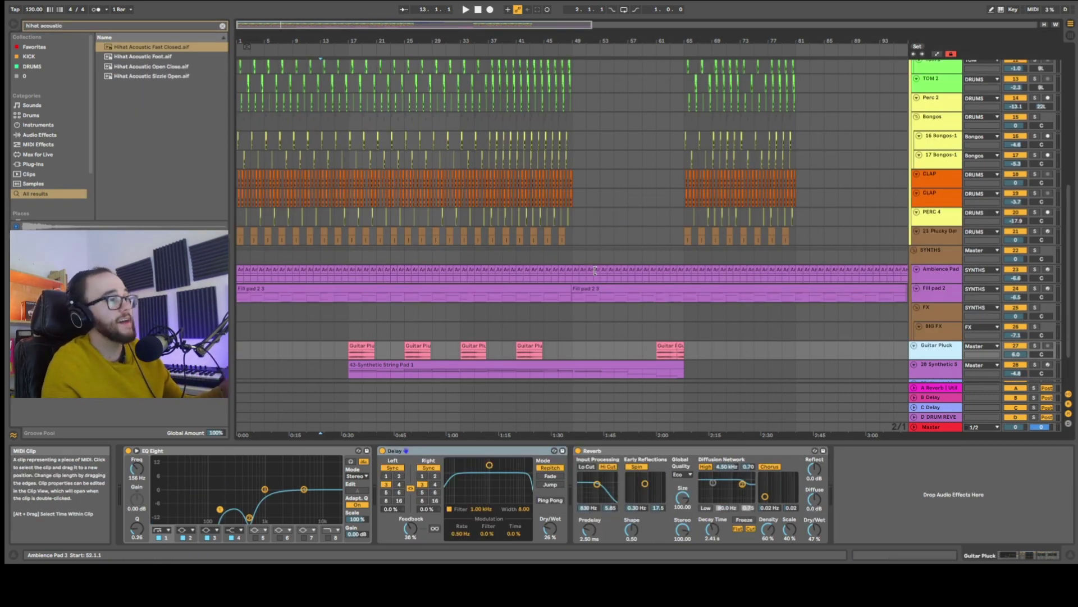
mouse_move(130, 49)
mouse_down()
mouse_move(410, 220)
mouse_move(308, 252)
mouse_move(349, 325)
mouse_move(682, 332)
mouse_up()
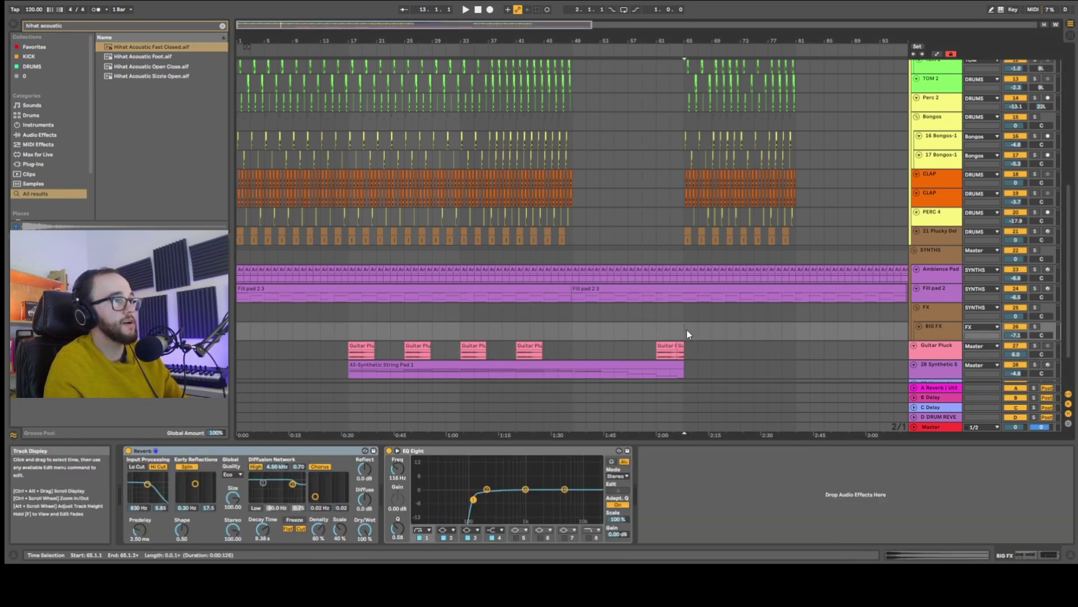
click(684, 326)
scroll(685, 324, up, 5)
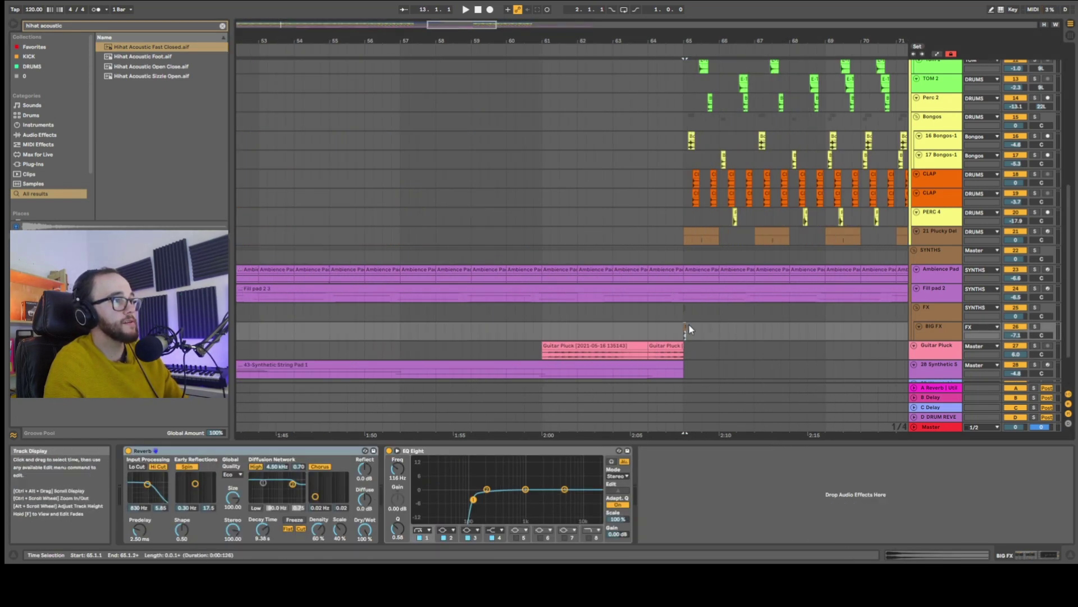
drag(685, 325, 715, 332)
scroll(685, 330, down, 8)
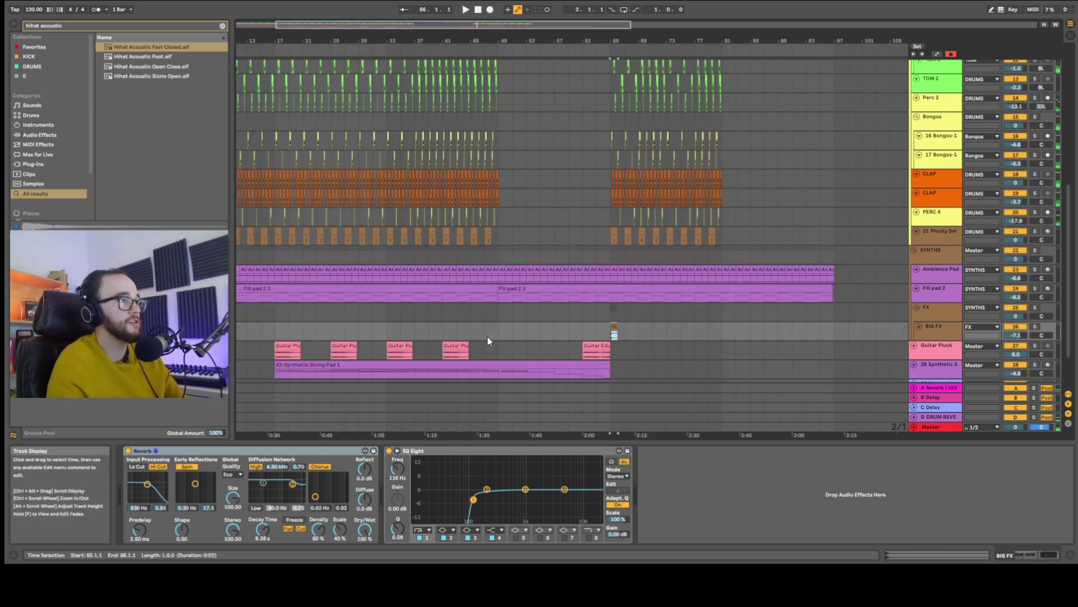
Copy the one-bar hi-hat effect clip on the BIG FX track to bars 49, 17 and 33.
drag(655, 330, 544, 327)
click(325, 328)
key(ctrl+v)
click(402, 328)
key(ctrl+v)
drag(432, 331, 430, 329)
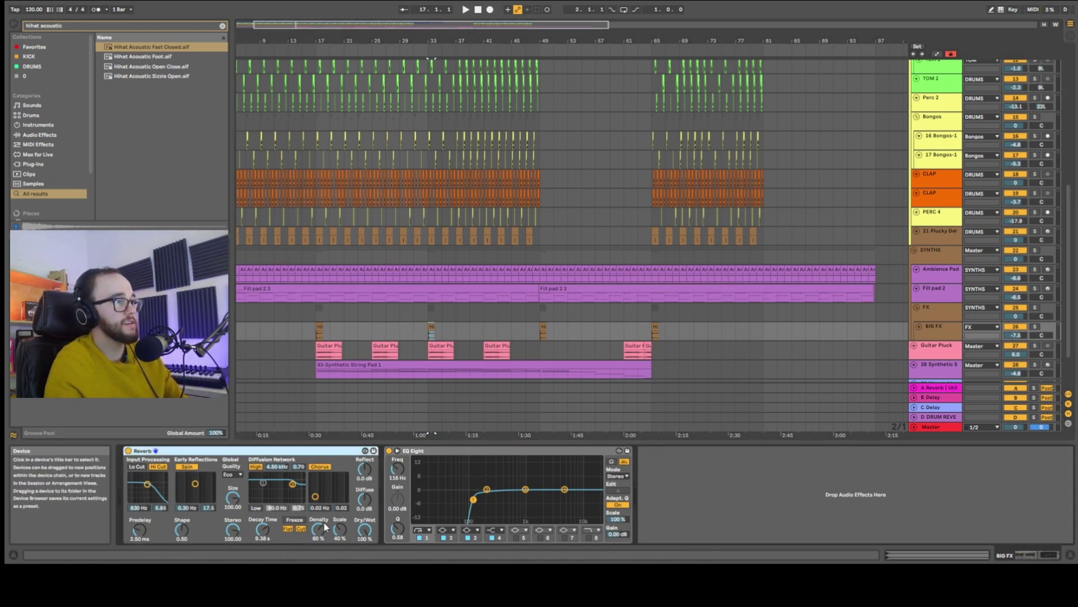
click(303, 331)
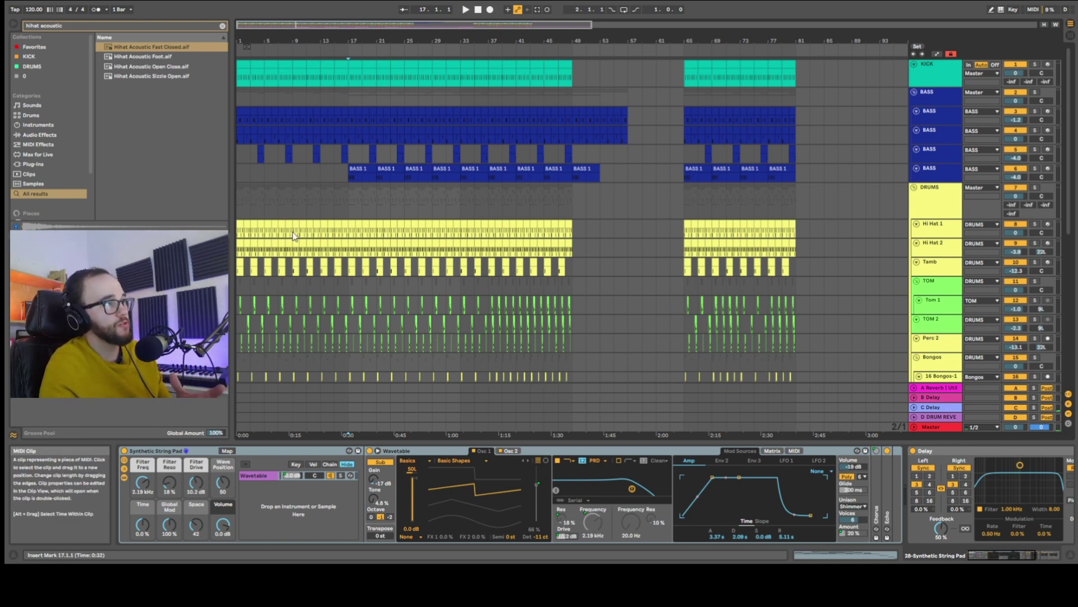
Select the 29 Wavetable track and play the arrangement from the beginning.
scroll(275, 203, down, 1)
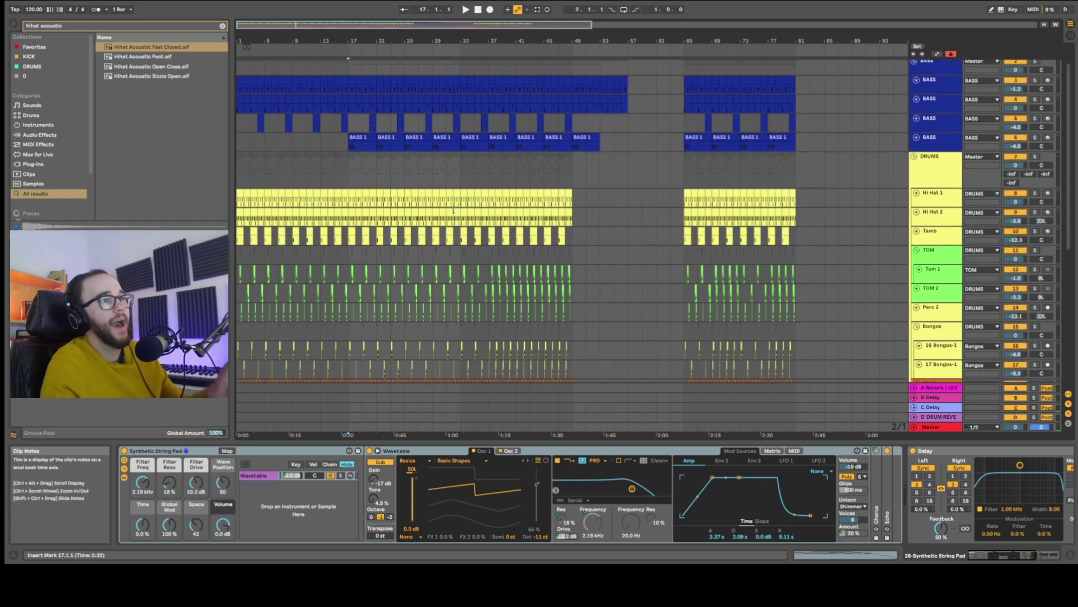
scroll(453, 214, down, 9)
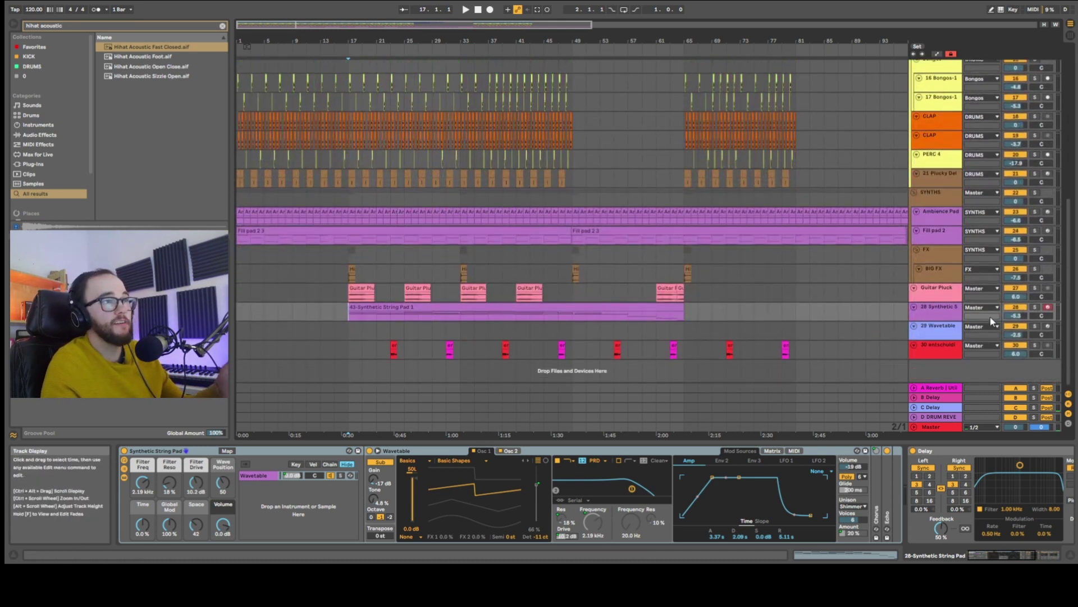
click(936, 332)
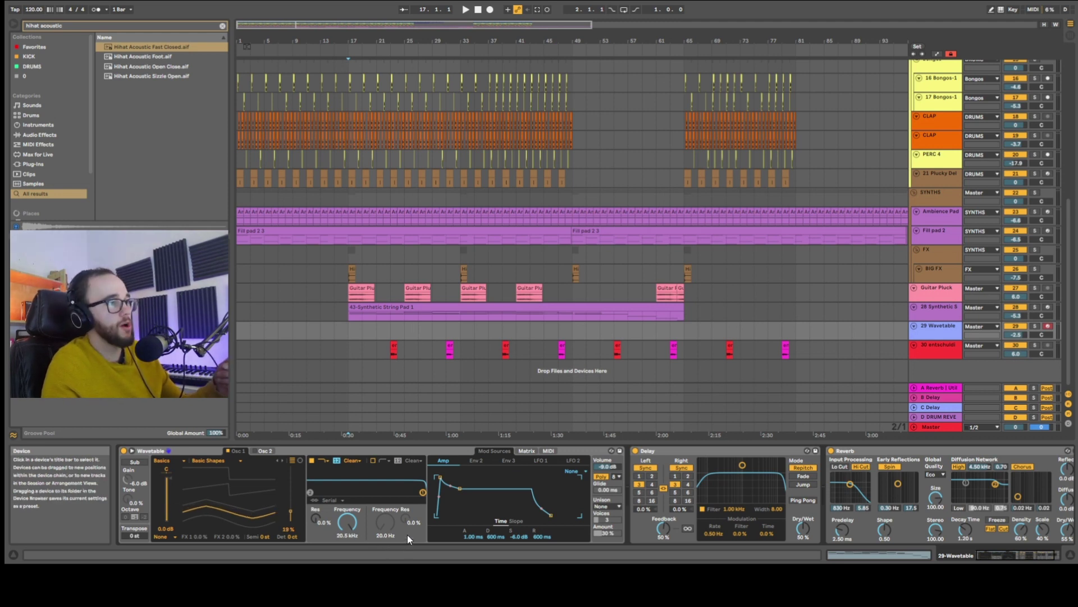
click(478, 9)
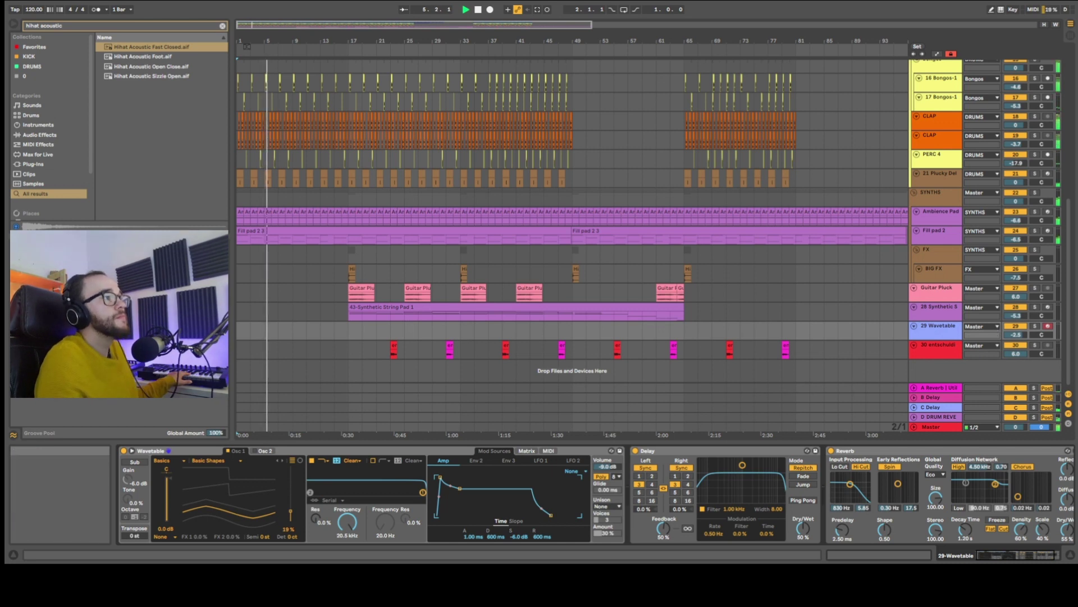
Copy the hi-hat effect clip on the BIG FX track to bars 9, 25 and 41.
drag(359, 275, 292, 272)
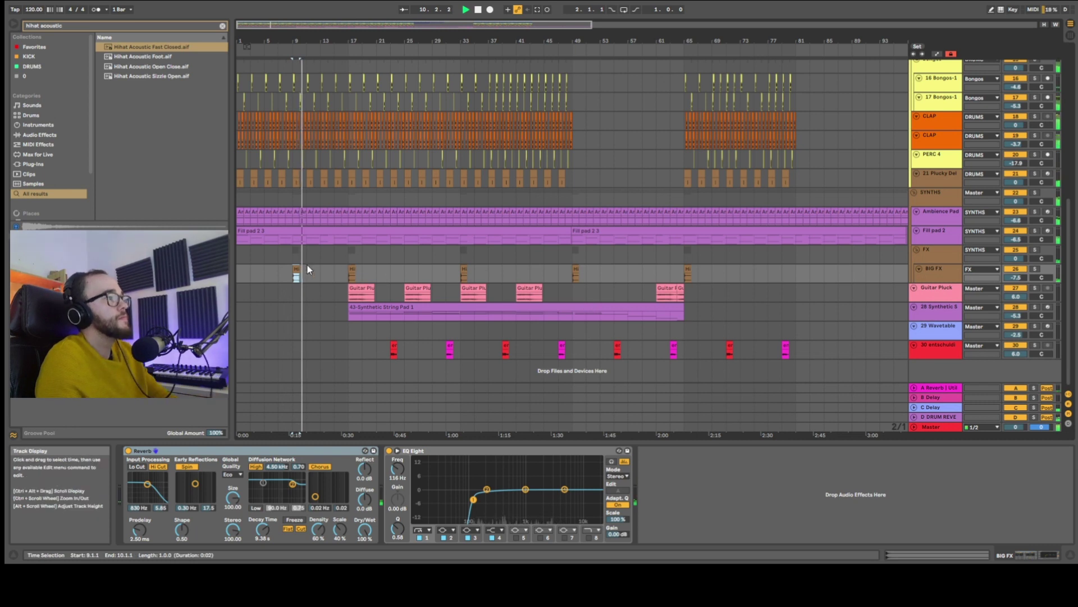
drag(296, 274, 519, 271)
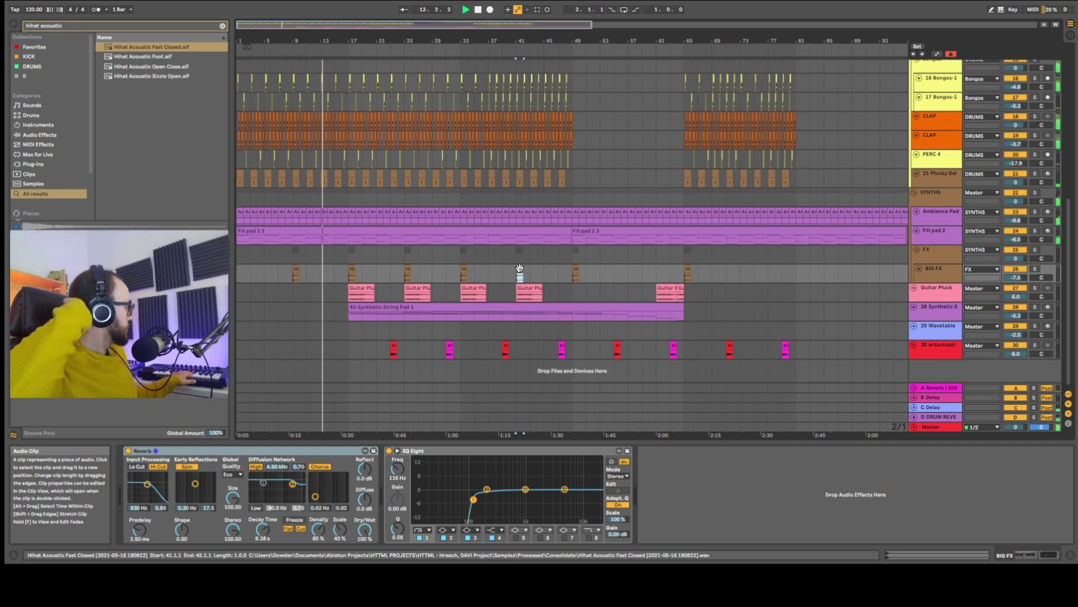
Record a short Wavetable phrase into the arrangement from bar 15 to about bar 19.
click(491, 10)
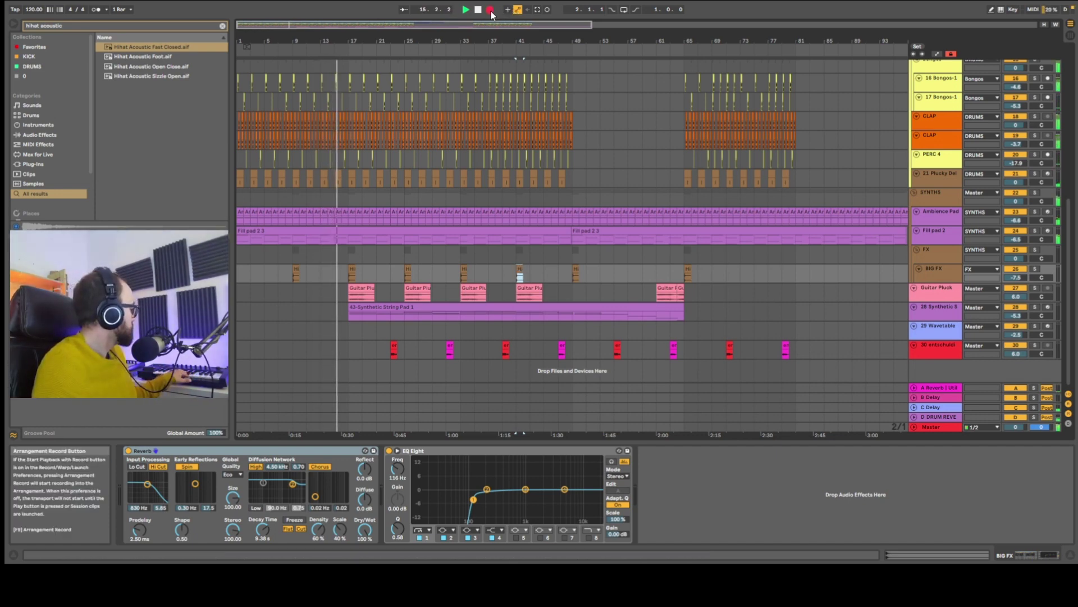
key(Down)
key(Down)
key(Down)
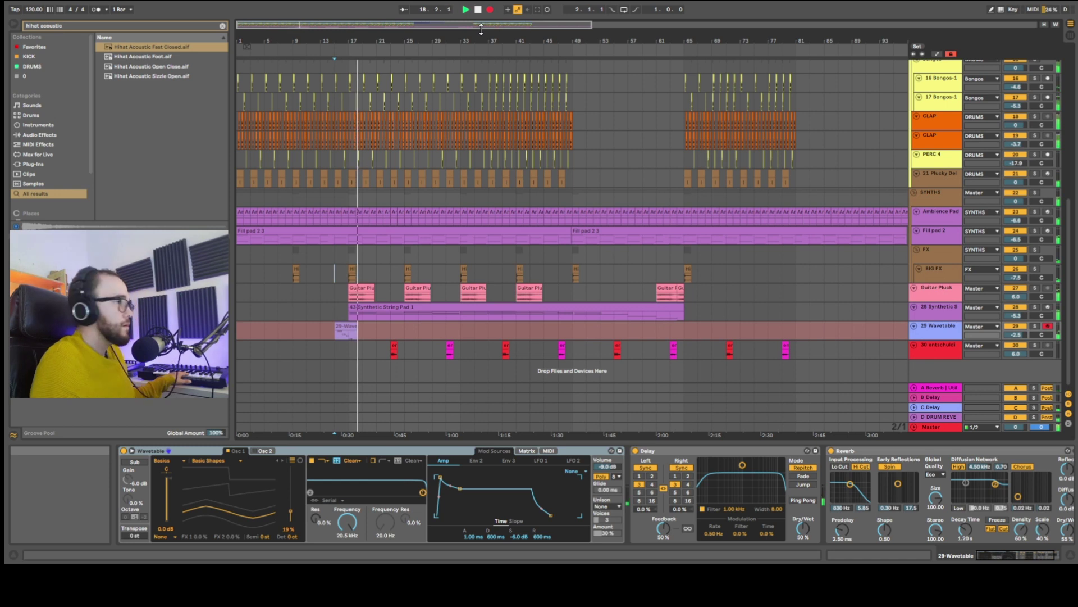
key(F9)
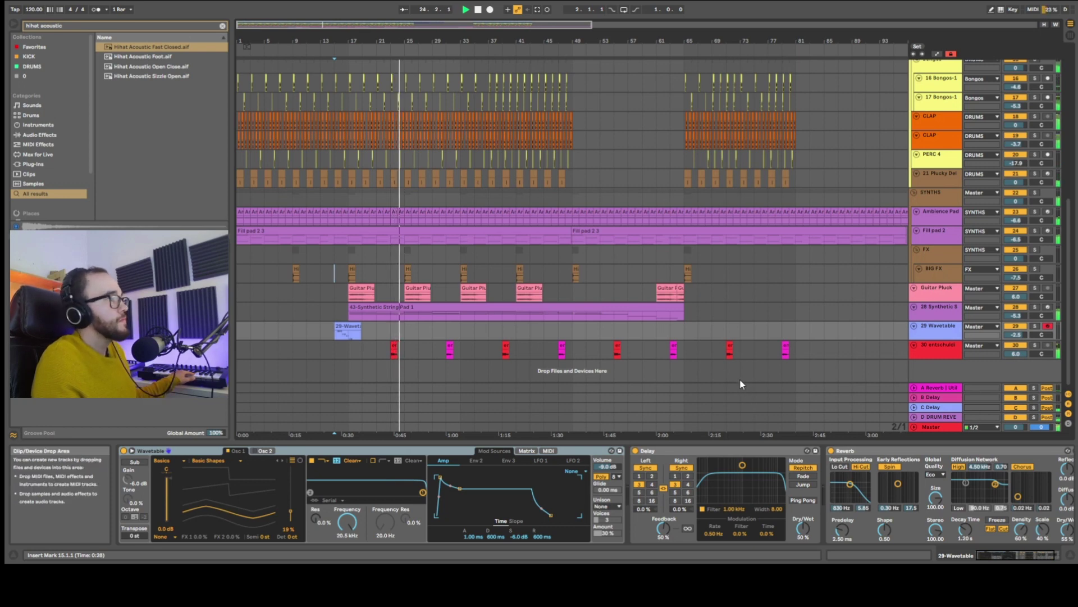
Raise the Delay feedback on the entschuldigung vocal track to 62%.
click(949, 344)
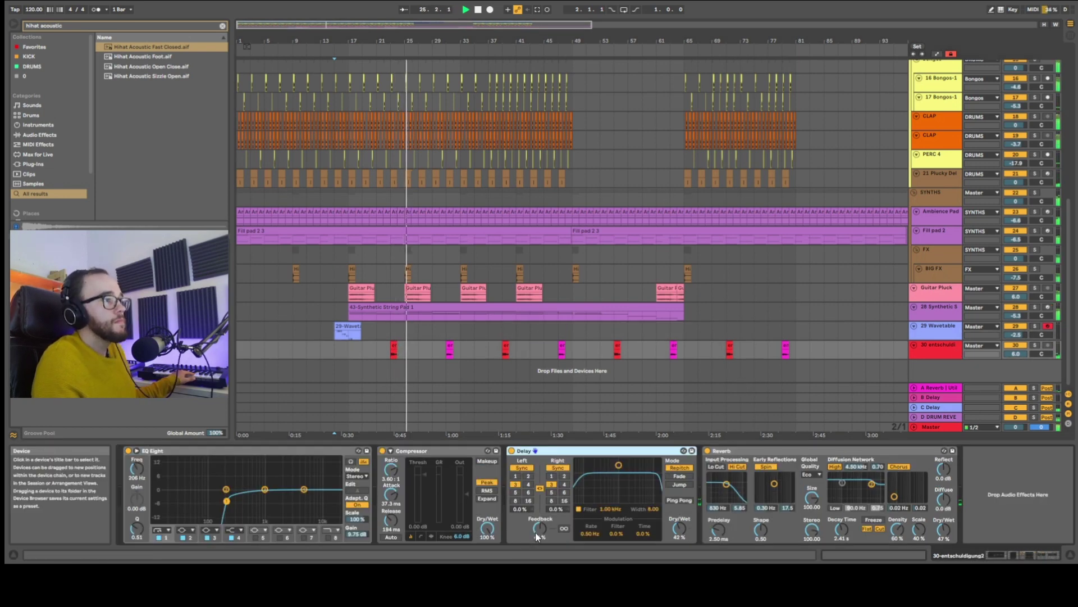
drag(538, 529, 538, 519)
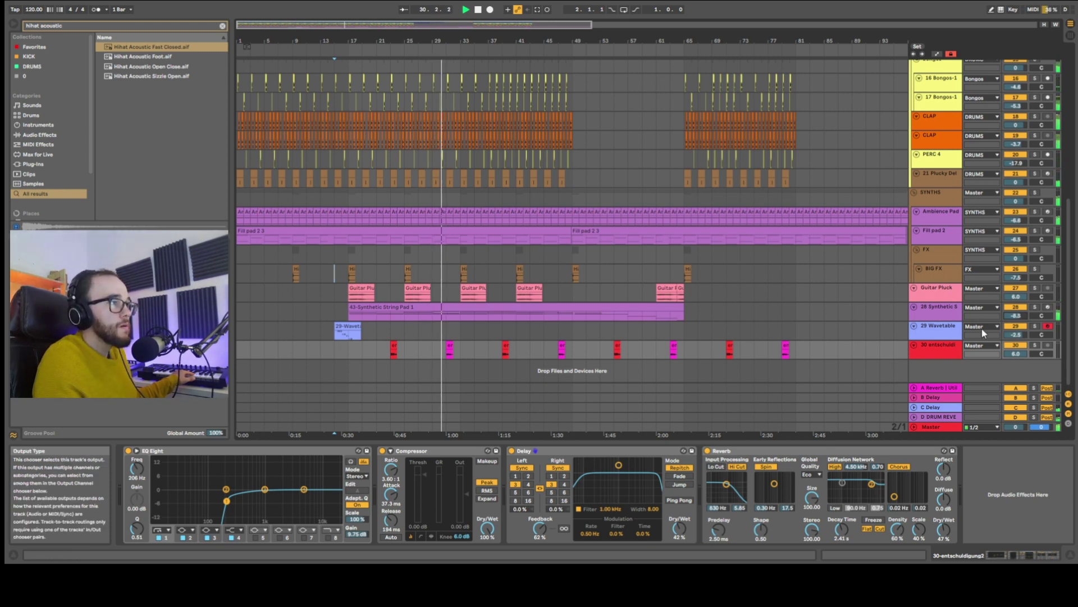
Examine the drum, bass and synth tracks while the arrangement plays from about bar 30 to bar 48.
scroll(1072, 303, up, 1)
scroll(1072, 303, up, 5)
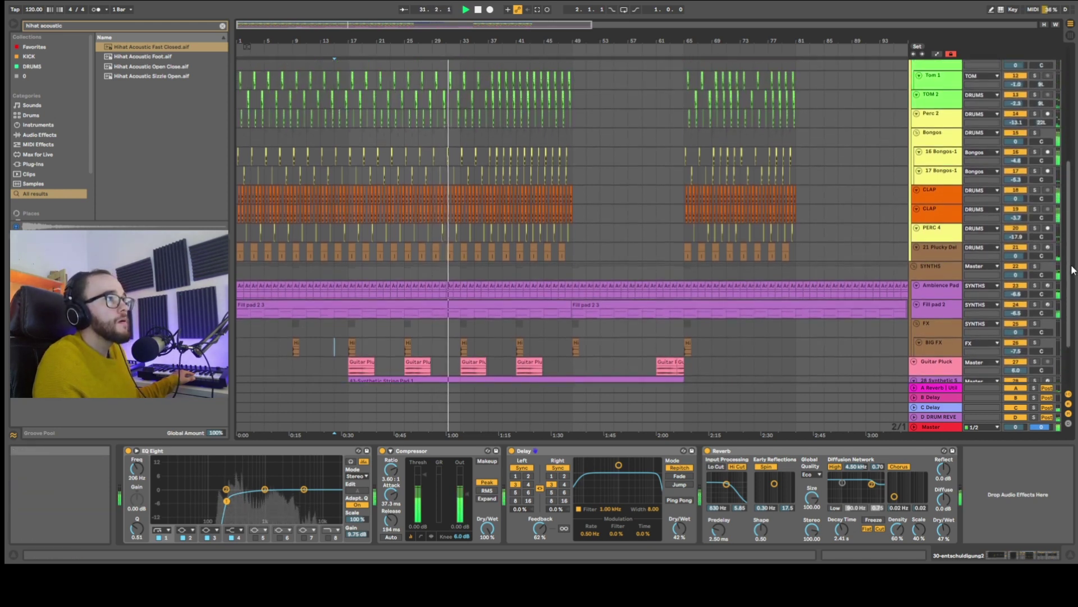
scroll(1065, 269, down, 5)
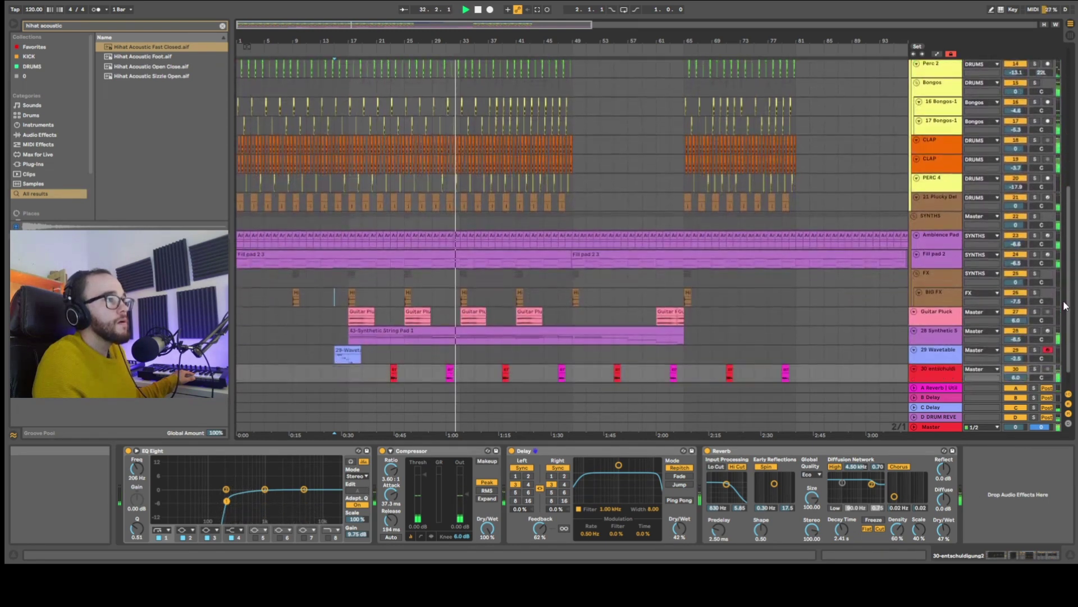
scroll(1060, 258, up, 4)
scroll(1060, 258, up, 10)
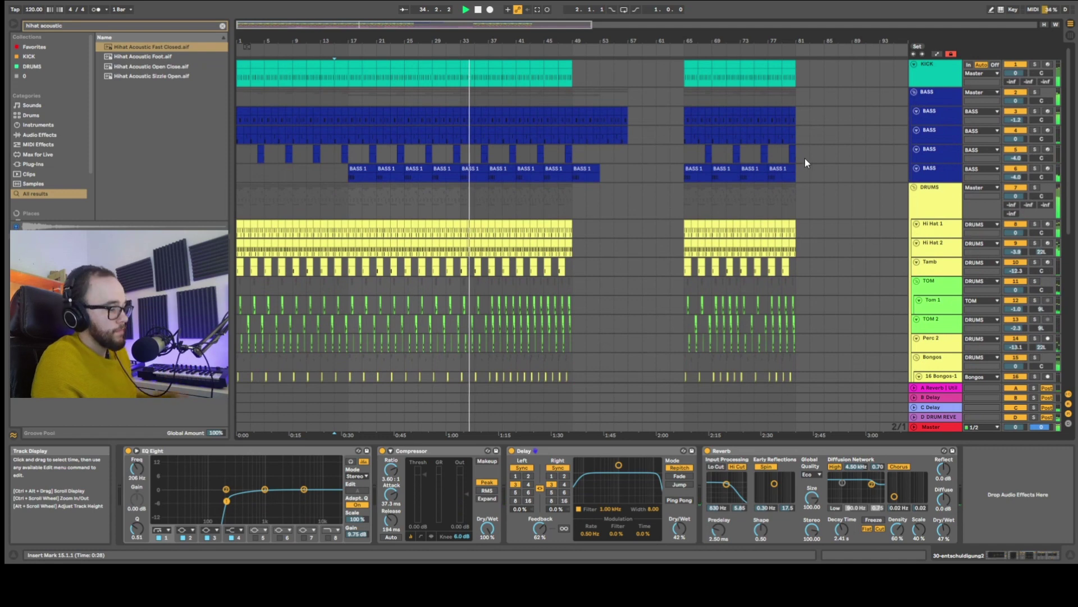
key(a)
key(a)
key(a)
key(a)
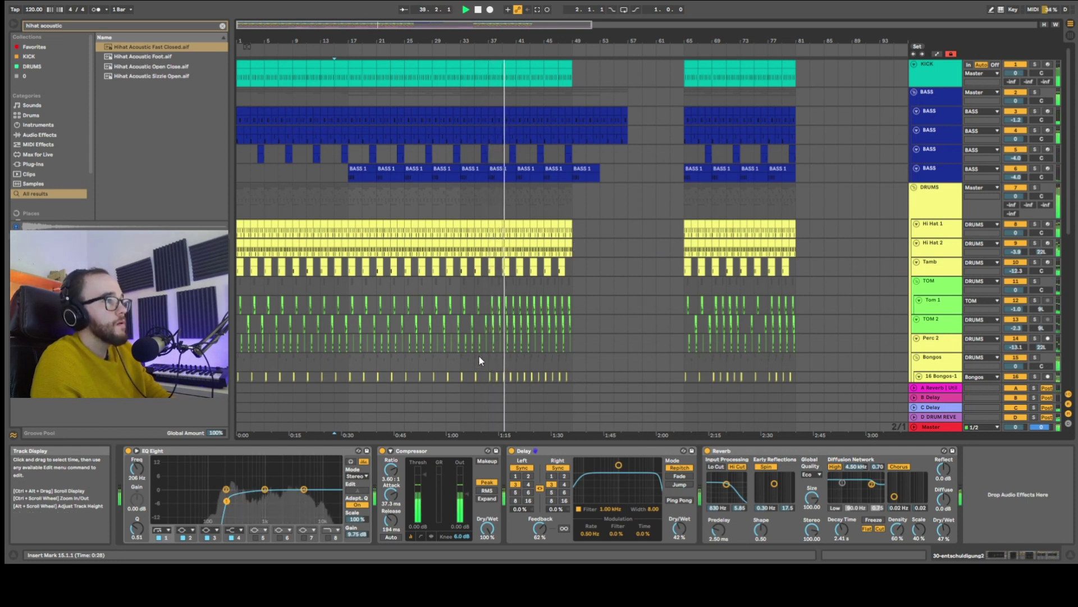
scroll(478, 359, down, 5)
scroll(479, 358, down, 11)
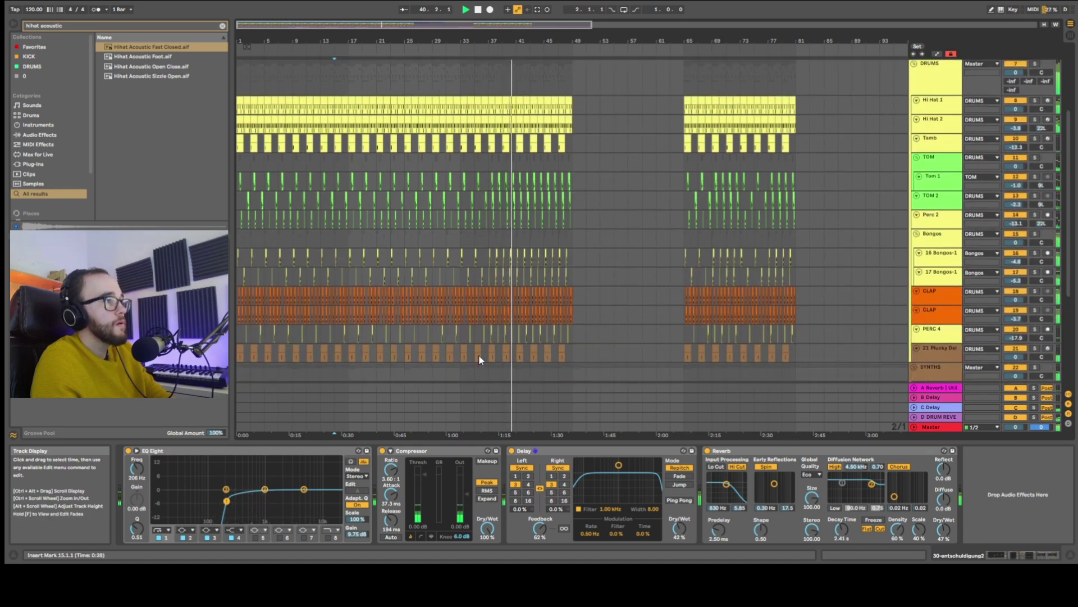
scroll(478, 355, down, 2)
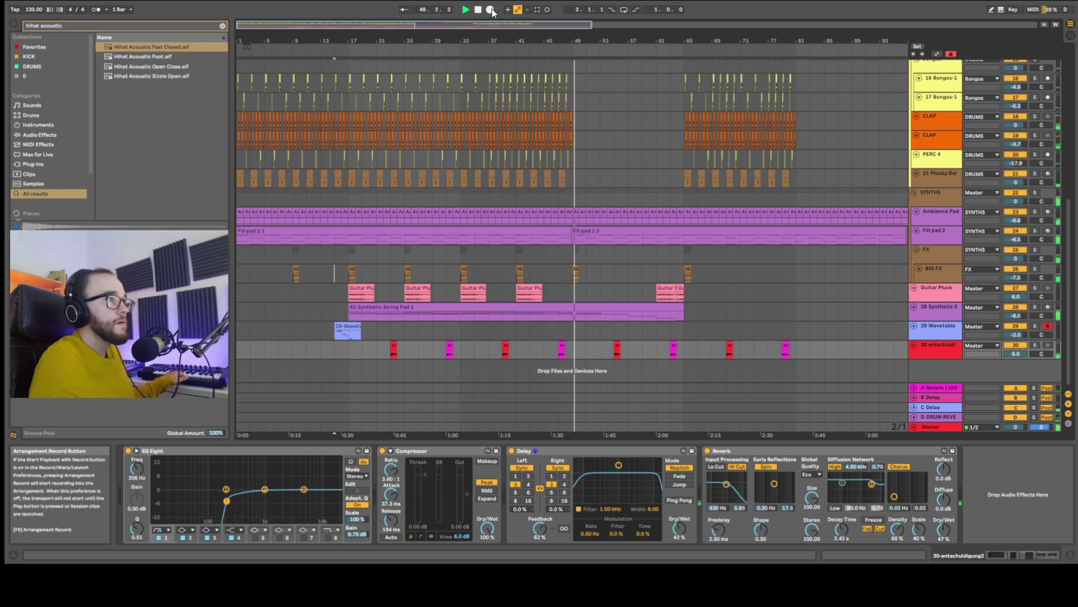
Record a second Wavetable part from bar 51 to about bar 60 and raise the track's volume to 4.5 dB.
key(Up)
key(Up)
key(Up)
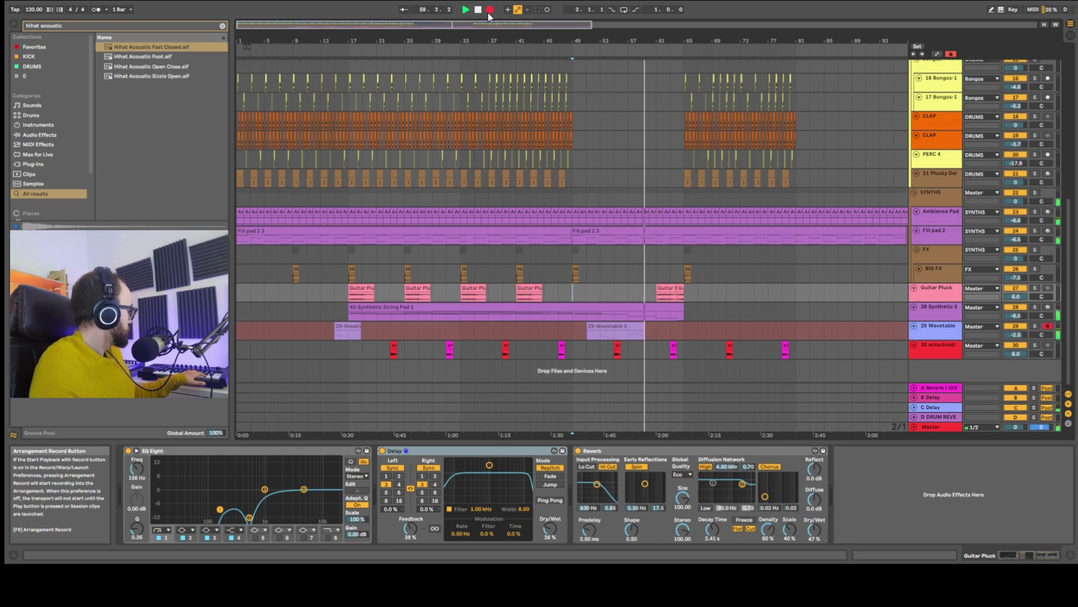
click(490, 10)
drag(1016, 334, 1015, 329)
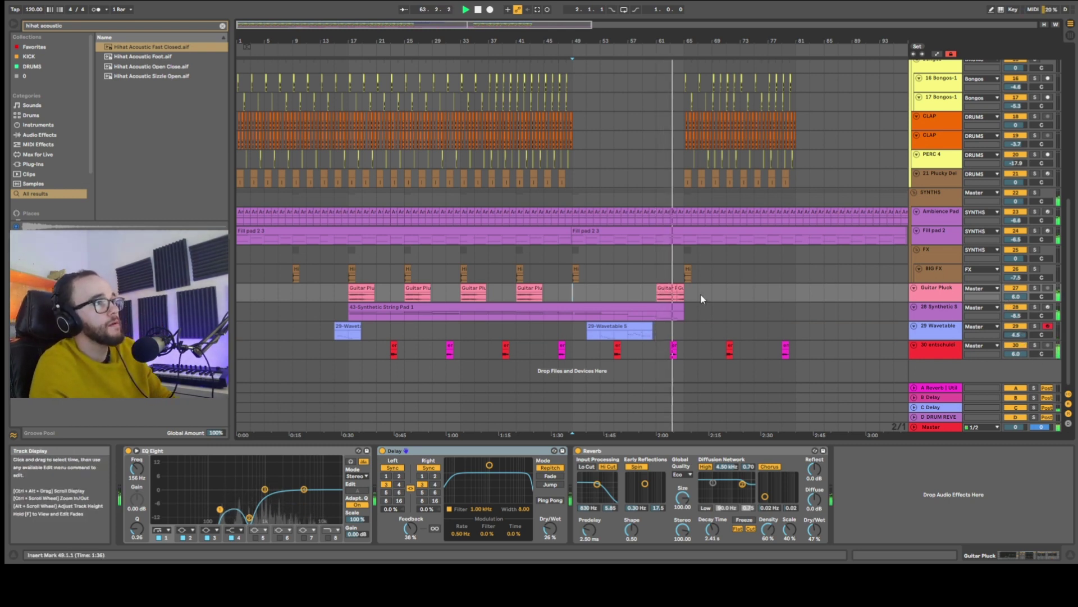
Copy the hi-hat effect clip on the BIG FX track from bar 65 to bar 81.
scroll(713, 298, up, 4)
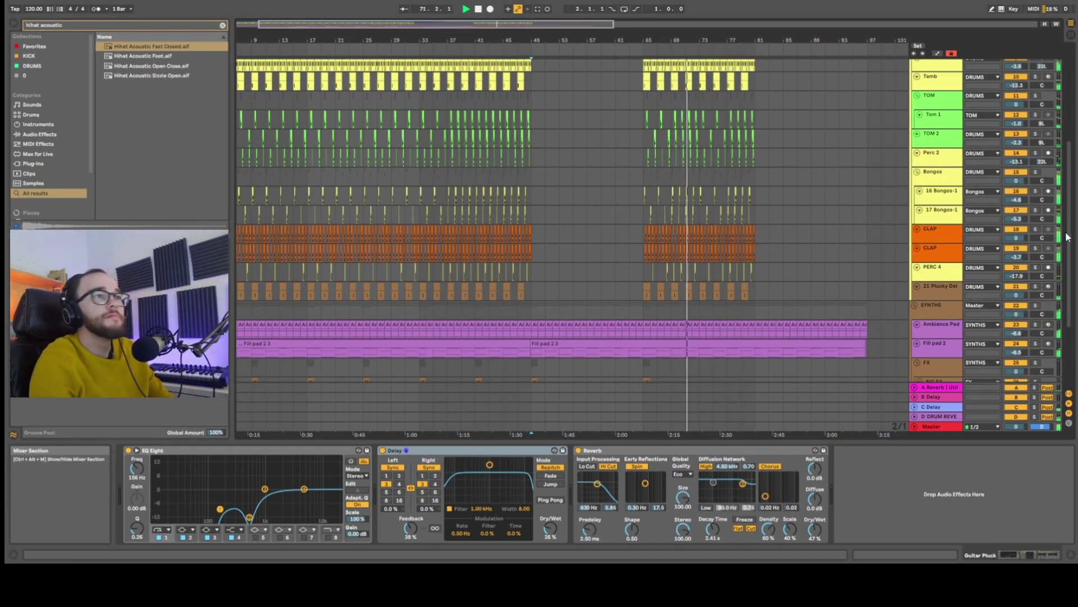
drag(1067, 237, 1064, 300)
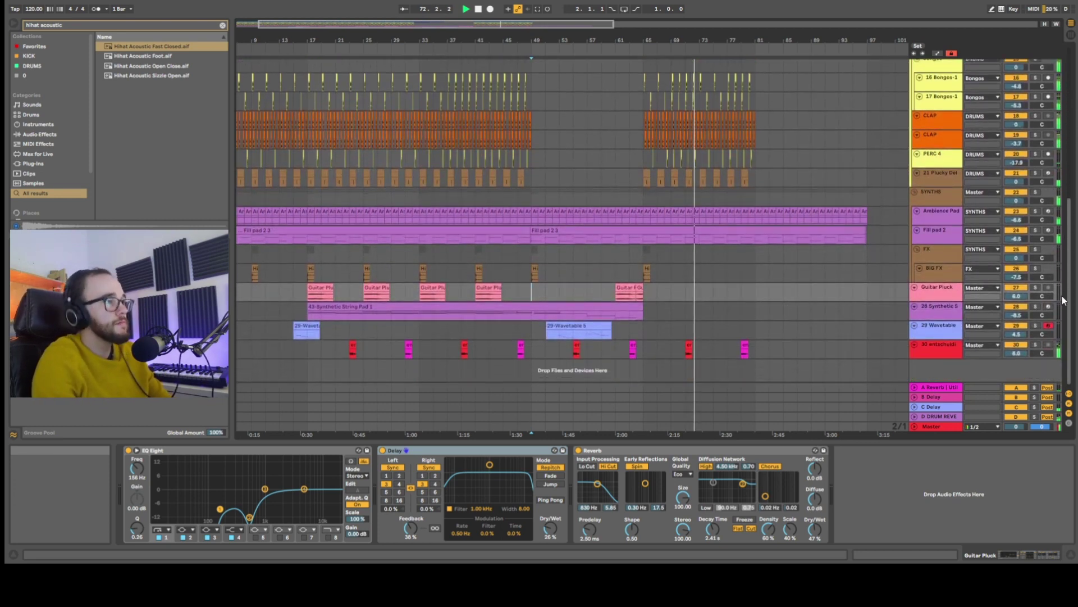
drag(646, 272, 759, 275)
key(ctrl+z)
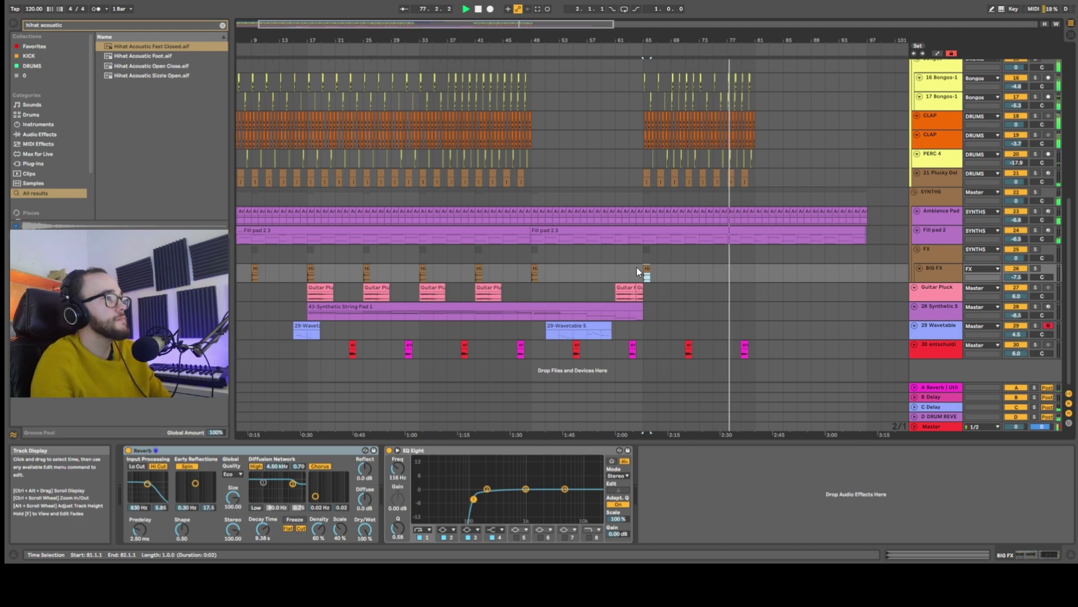
drag(646, 272, 757, 269)
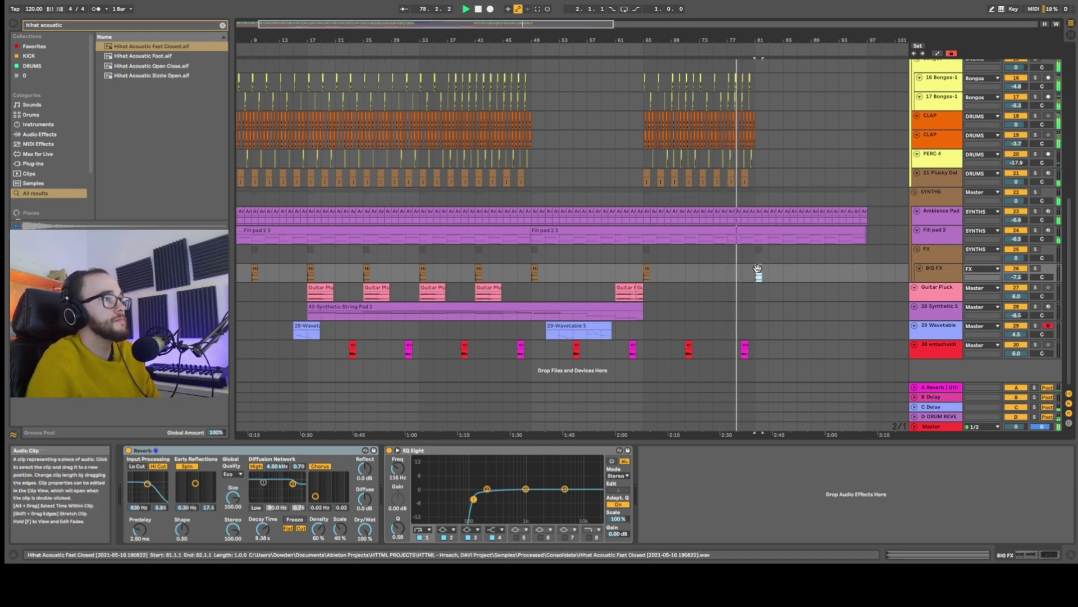